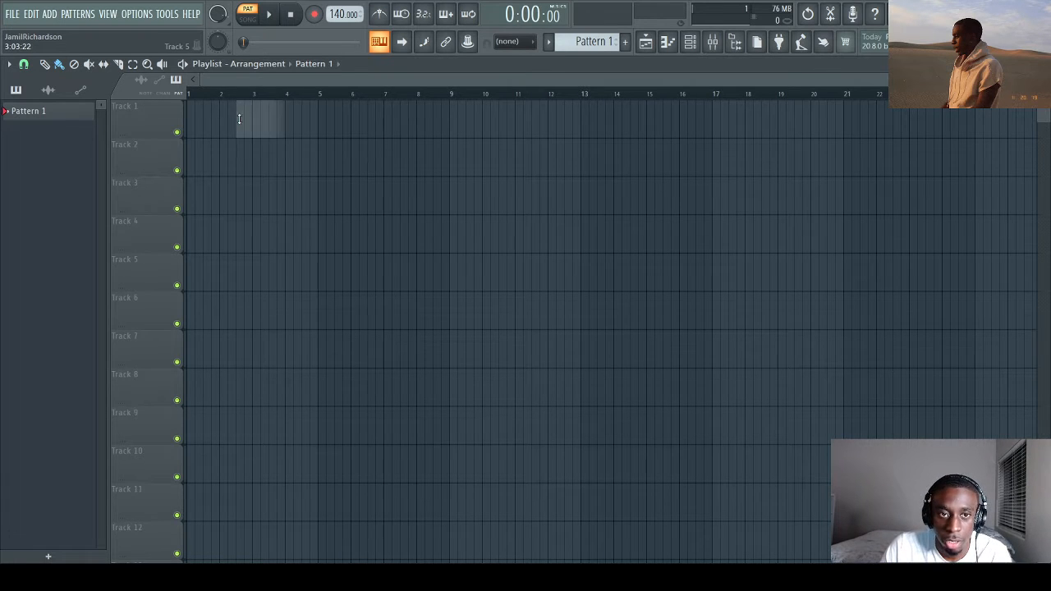
Step: Place the OS_4AM_105_Chords_Cm_Scenes_Piano_Chops_2 loop at bar 1 of Track 1 instead of the 145 chords loop, and delete the unused 145 clip
{"action": "left_click_drag", "start_coordinate": [239, 119], "coordinate": [194, 118]}
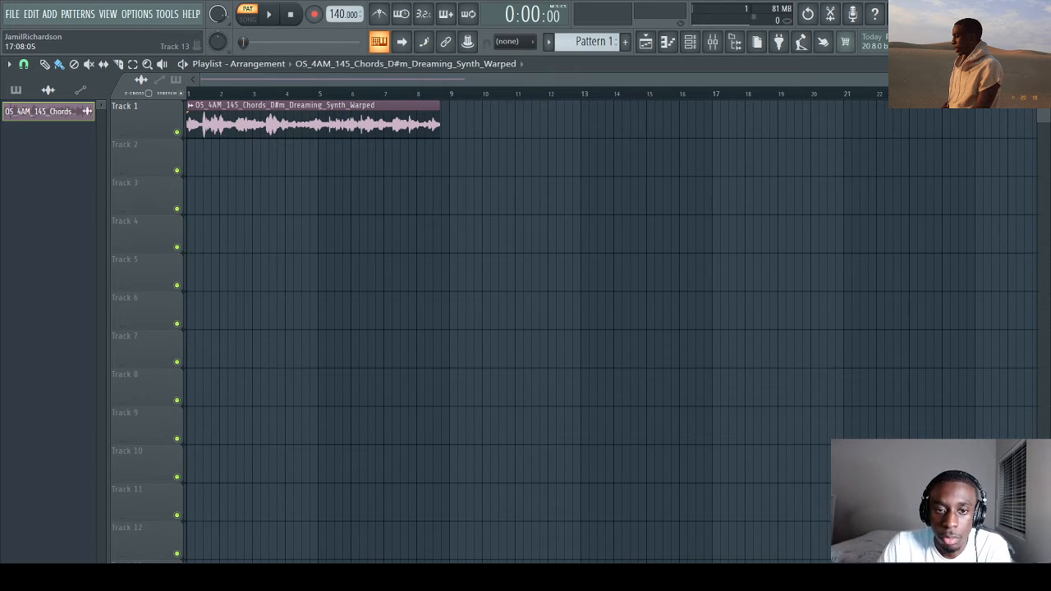
{"action": "left_click_drag", "start_coordinate": [261, 195], "coordinate": [260, 118]}
{"action": "right_click", "coordinate": [299, 125]}
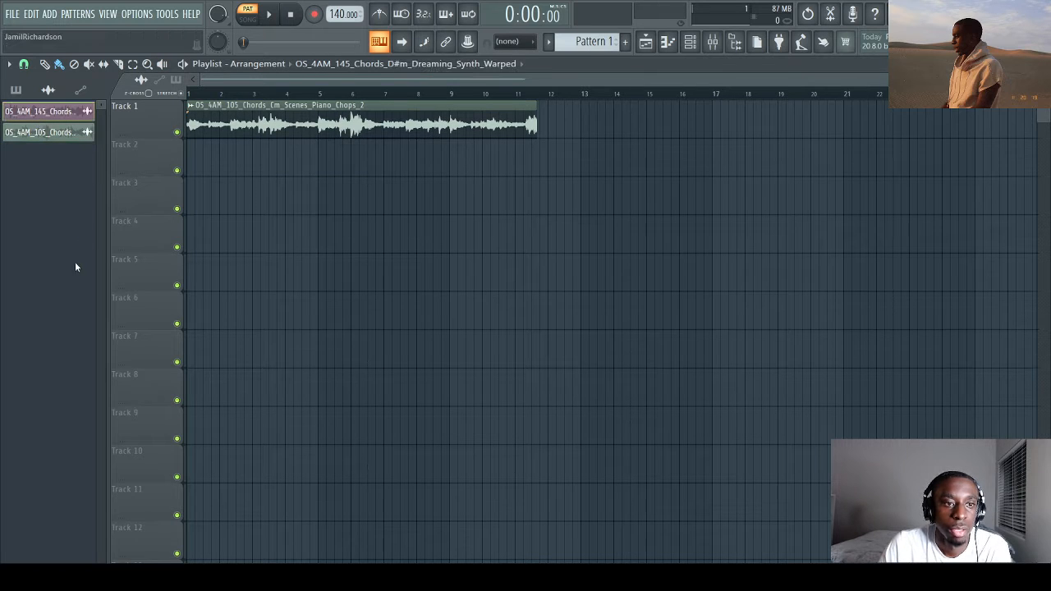
{"action": "left_click", "coordinate": [600, 330]}
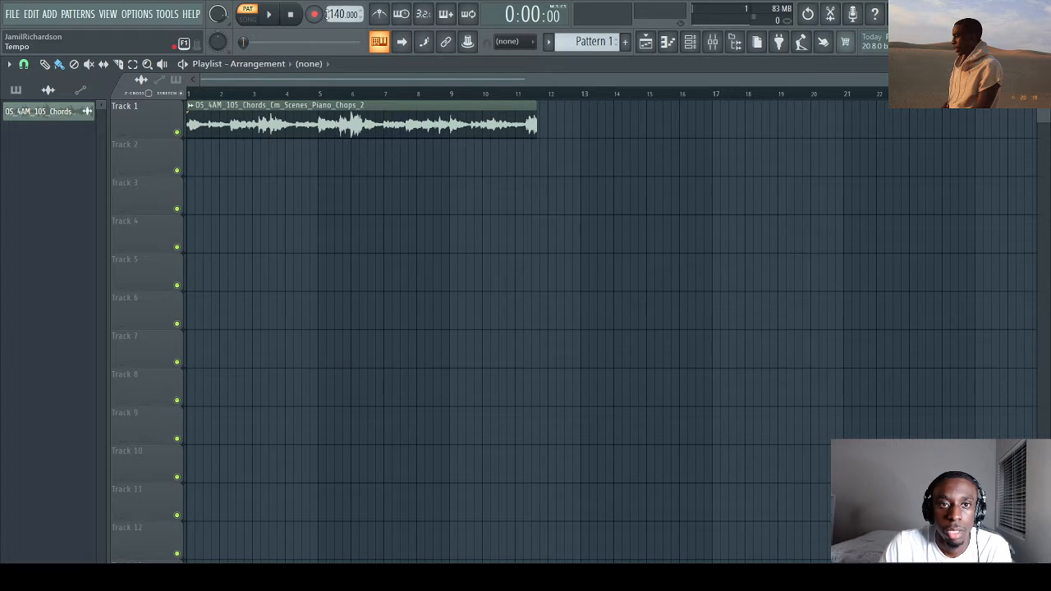
Step: Set the project tempo to 105 BPM
{"action": "scroll", "coordinate": [329, 14], "scroll_direction": "down", "scroll_amount": 20}
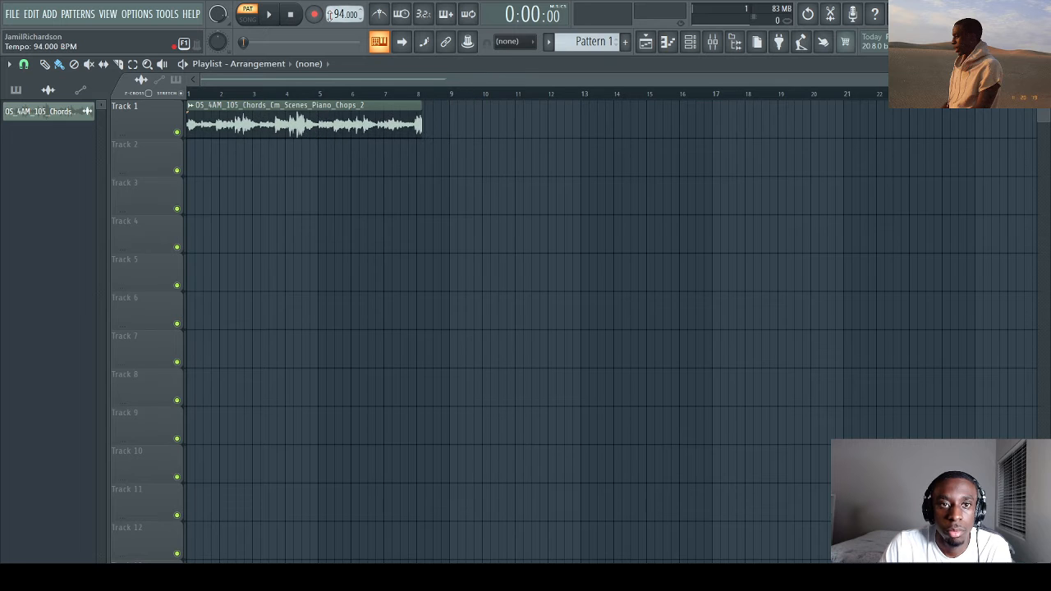
{"action": "scroll", "coordinate": [333, 11], "scroll_direction": "up", "scroll_amount": 3}
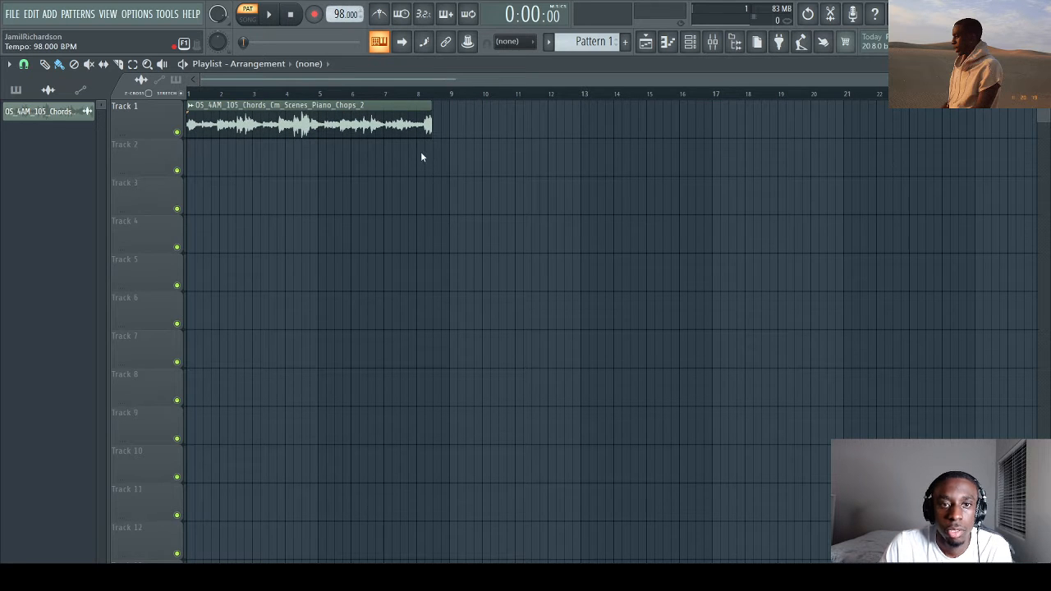
{"action": "type", "text": "105"}
{"action": "key", "text": "Return"}
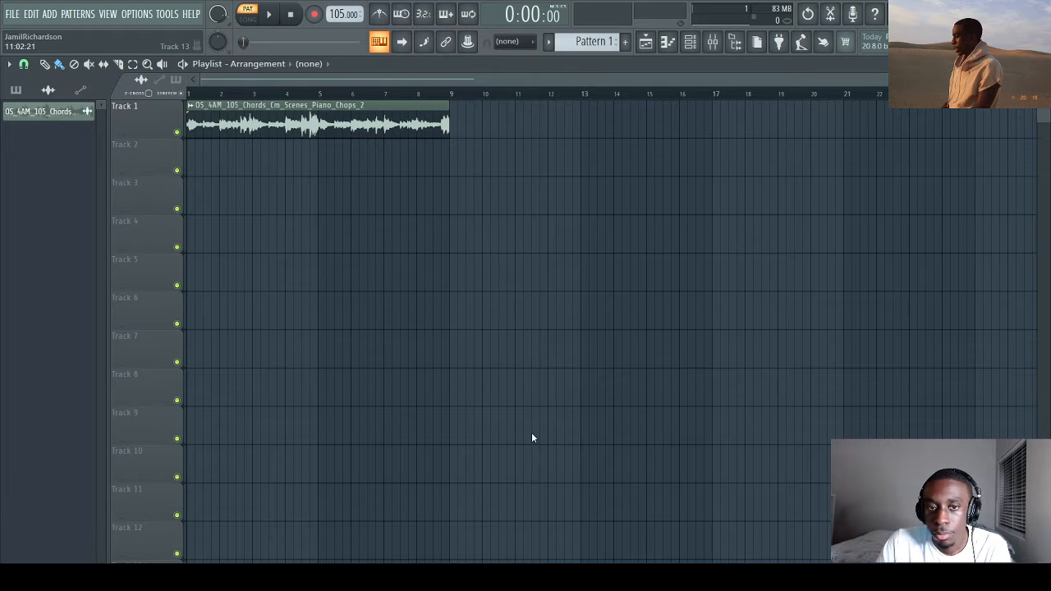
Step: Place the VOX_LIZ_vocal_oneshot_word_say_it_Cm sample at bar 1 of Track 2 instead of the VOX_LIZ_122 vocal hook, and mute Track 2
{"action": "left_click_drag", "start_coordinate": [247, 250], "coordinate": [216, 211]}
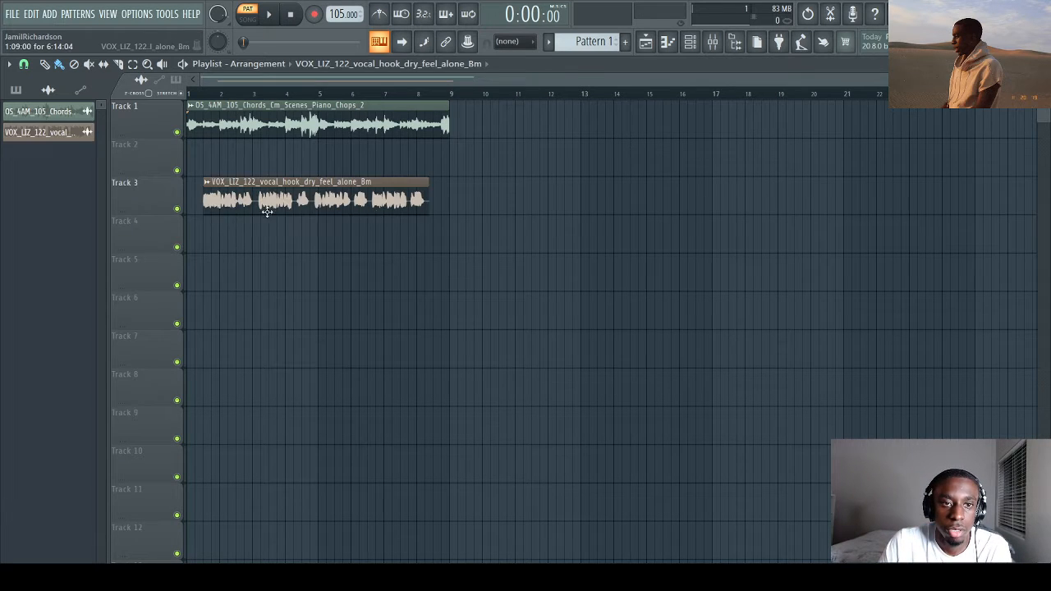
{"action": "right_click", "coordinate": [266, 205]}
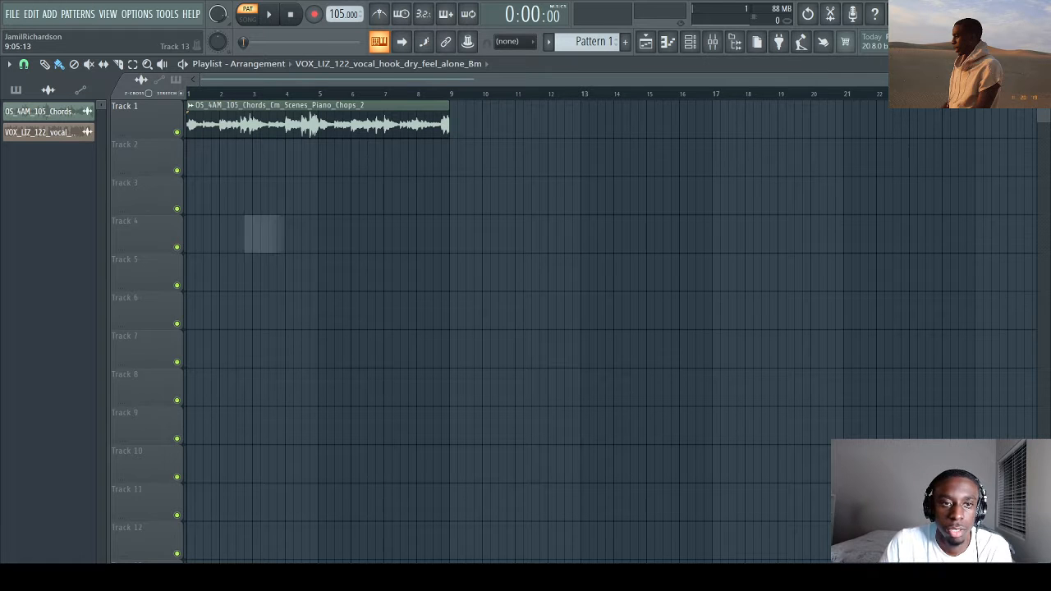
{"action": "left_click_drag", "start_coordinate": [262, 234], "coordinate": [149, 145]}
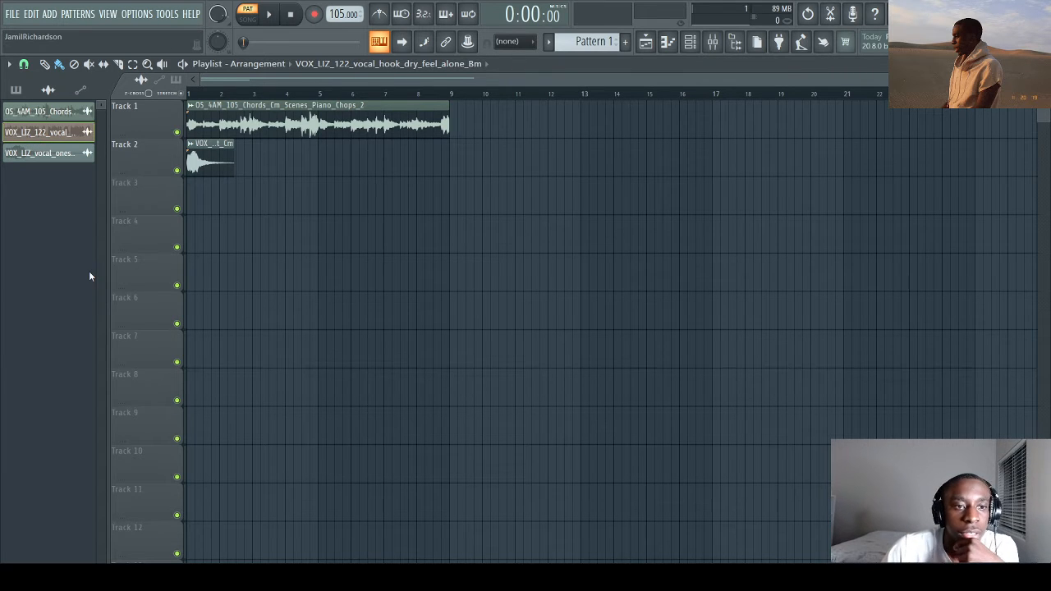
{"action": "left_click", "coordinate": [585, 330]}
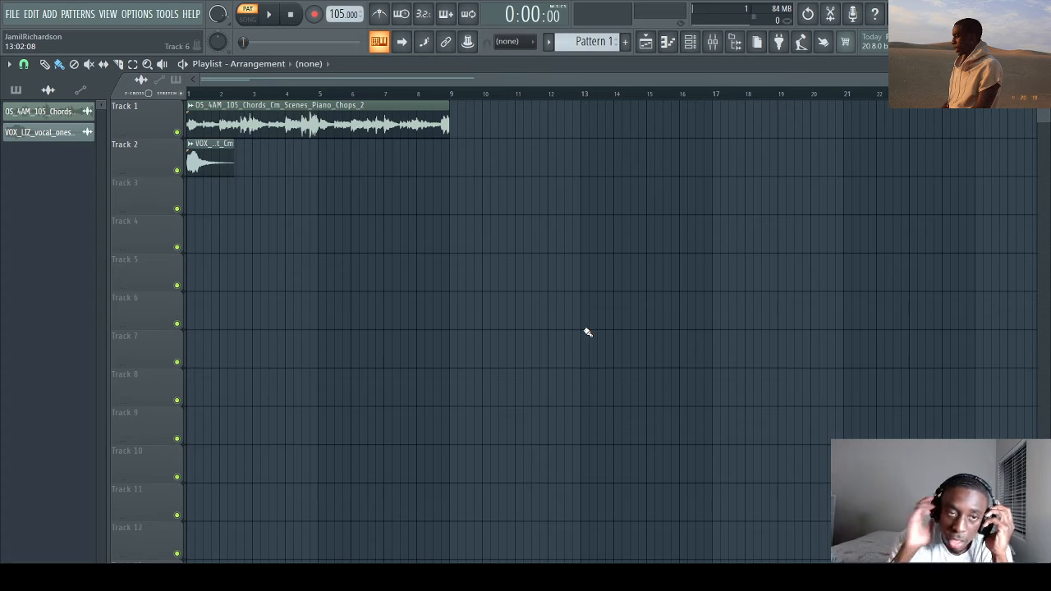
{"action": "left_click", "coordinate": [177, 172]}
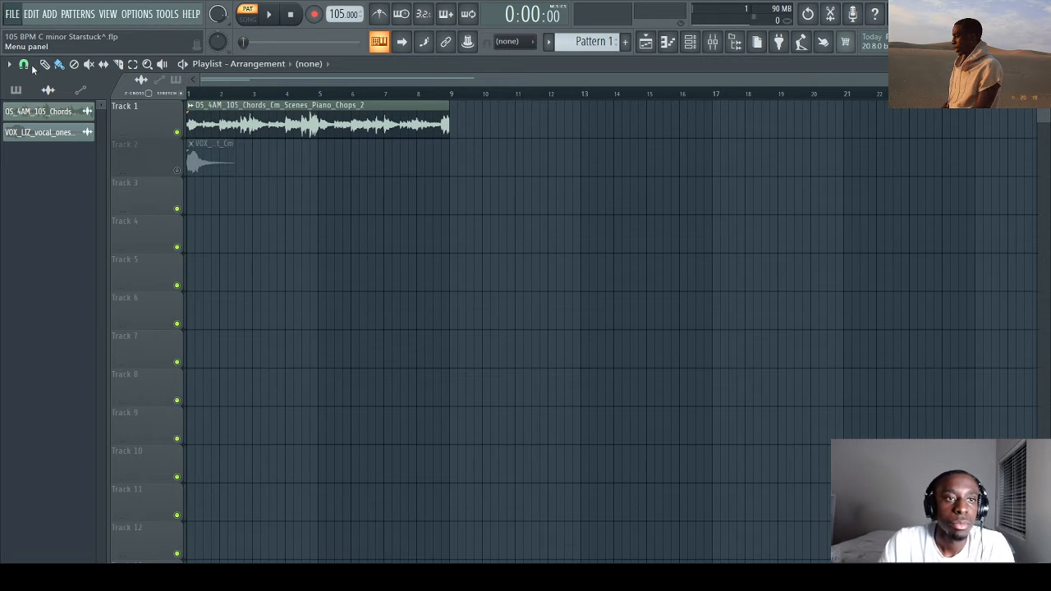
Step: Play the arrangement in Song mode and lay Pattern 1 on Track 3 along the full length of the chords loop
{"action": "left_click", "coordinate": [253, 9]}
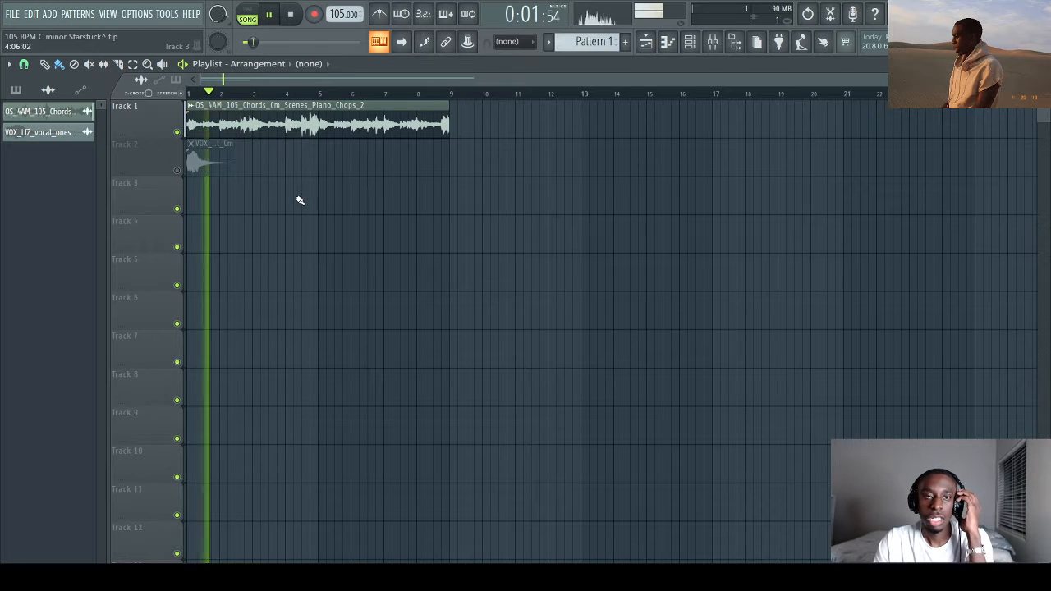
{"action": "left_click_drag", "start_coordinate": [304, 182], "coordinate": [446, 179]}
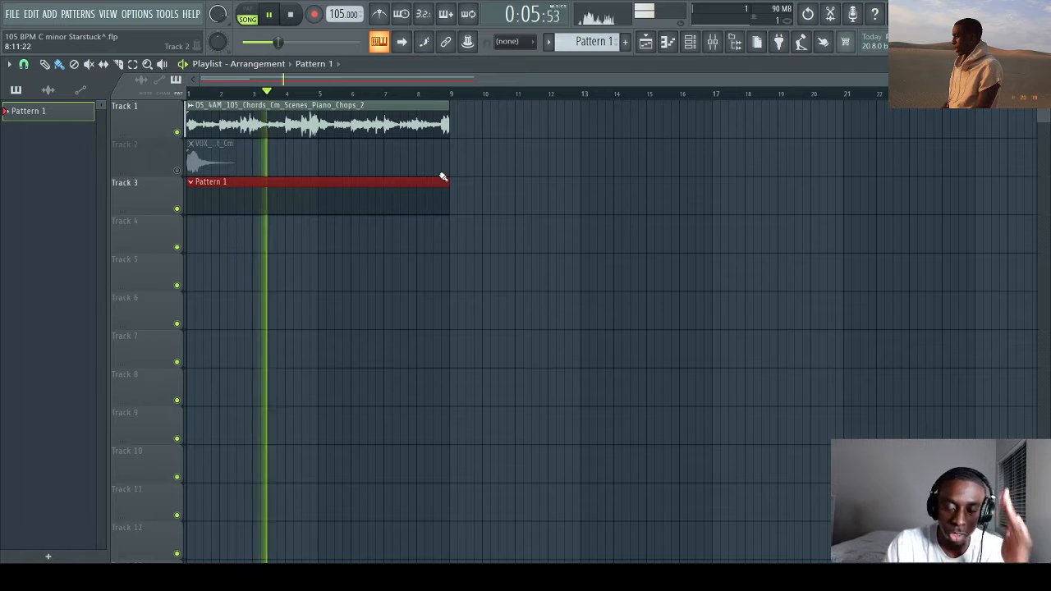
Step: Add Madonna Snare from the Drums folder of the If You're Reading This Drum Kit to the Channel rack as a new channel
{"action": "left_click", "coordinate": [748, 42]}
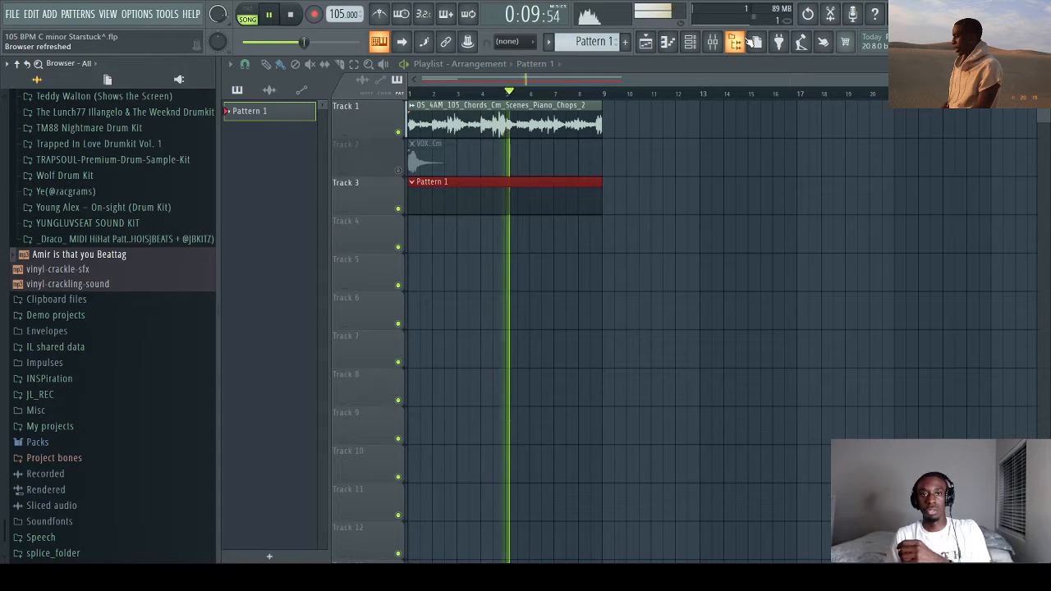
{"action": "left_click", "coordinate": [692, 43]}
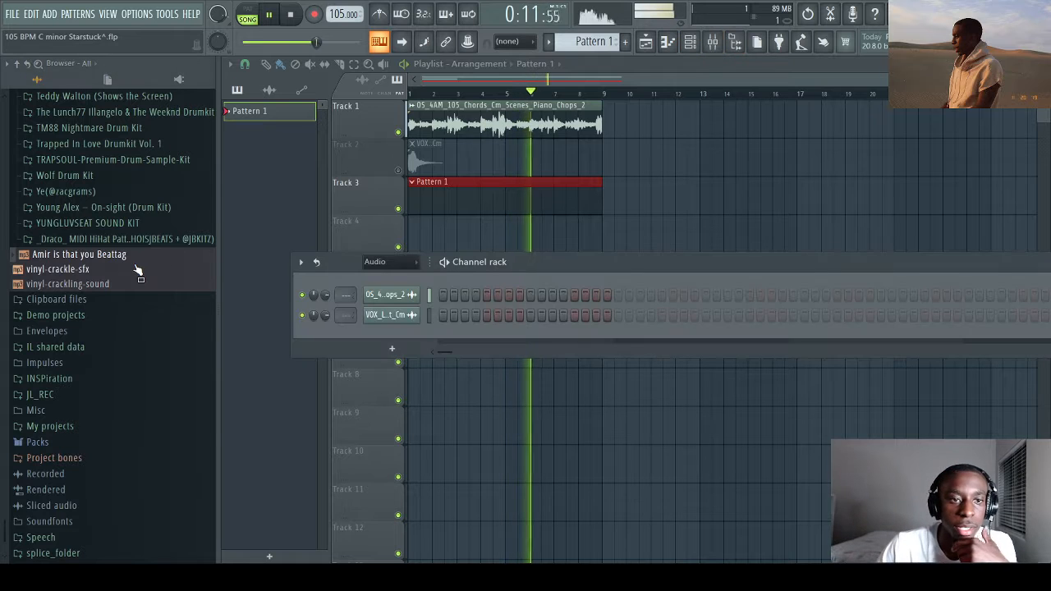
{"action": "scroll", "coordinate": [136, 274], "scroll_direction": "up", "scroll_amount": 7}
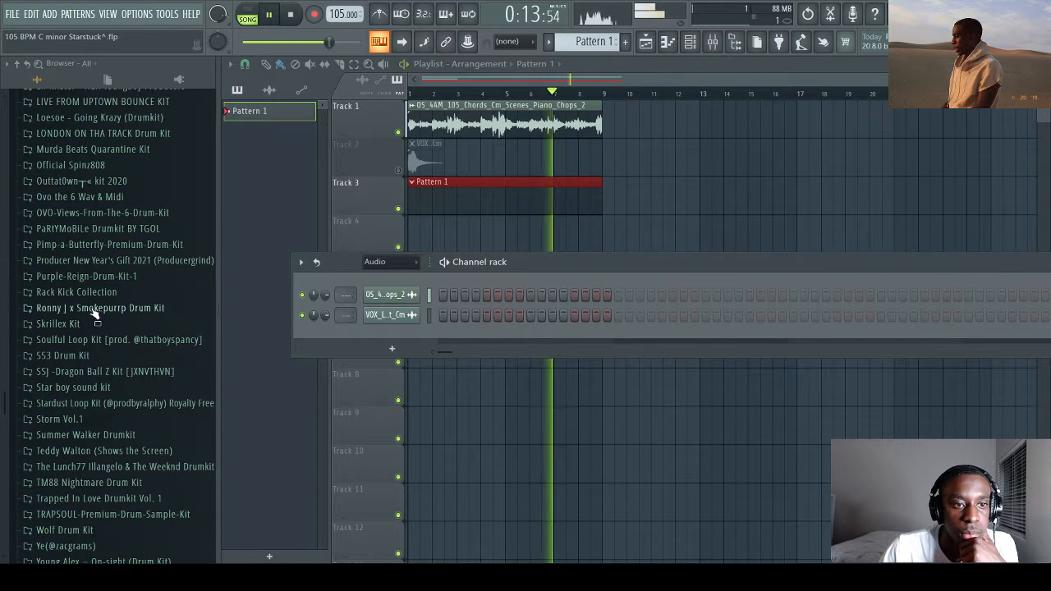
{"action": "scroll", "coordinate": [101, 242], "scroll_direction": "up", "scroll_amount": 2}
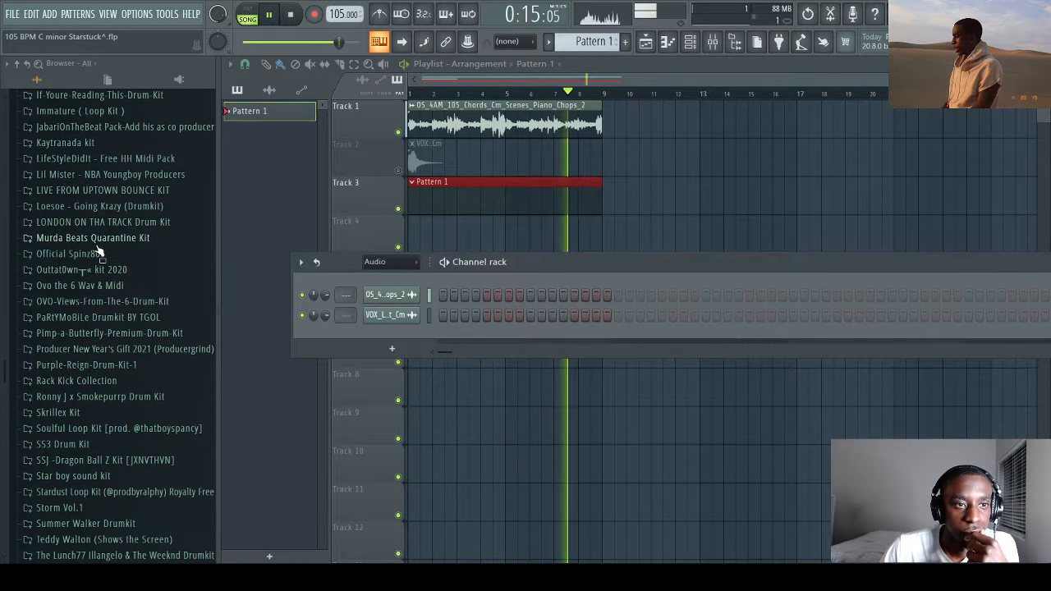
{"action": "scroll", "coordinate": [92, 147], "scroll_direction": "up", "scroll_amount": 2}
{"action": "left_click", "coordinate": [92, 183]}
{"action": "left_click", "coordinate": [92, 202]}
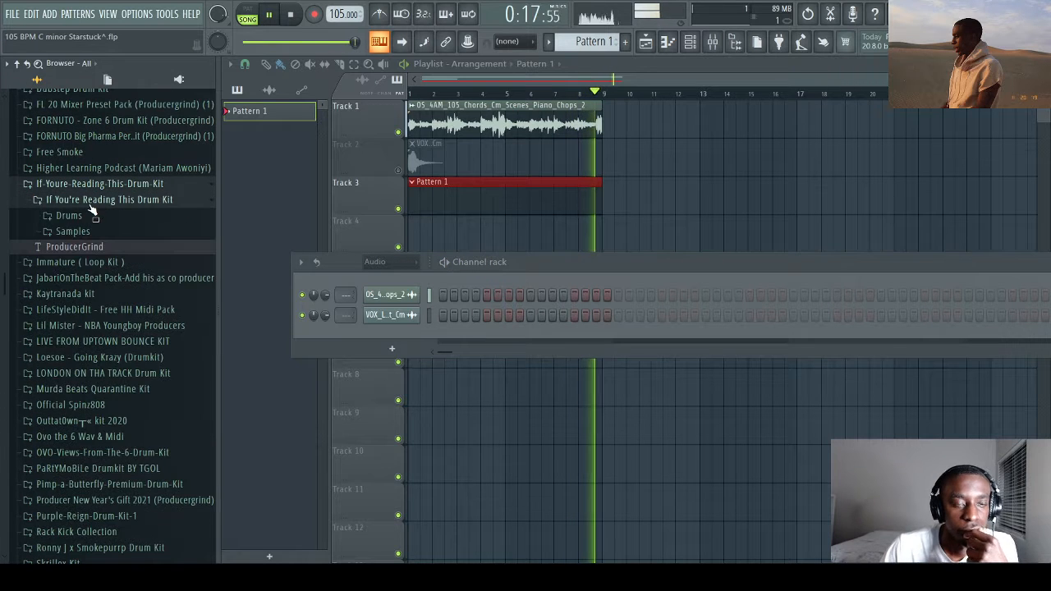
{"action": "left_click", "coordinate": [93, 214]}
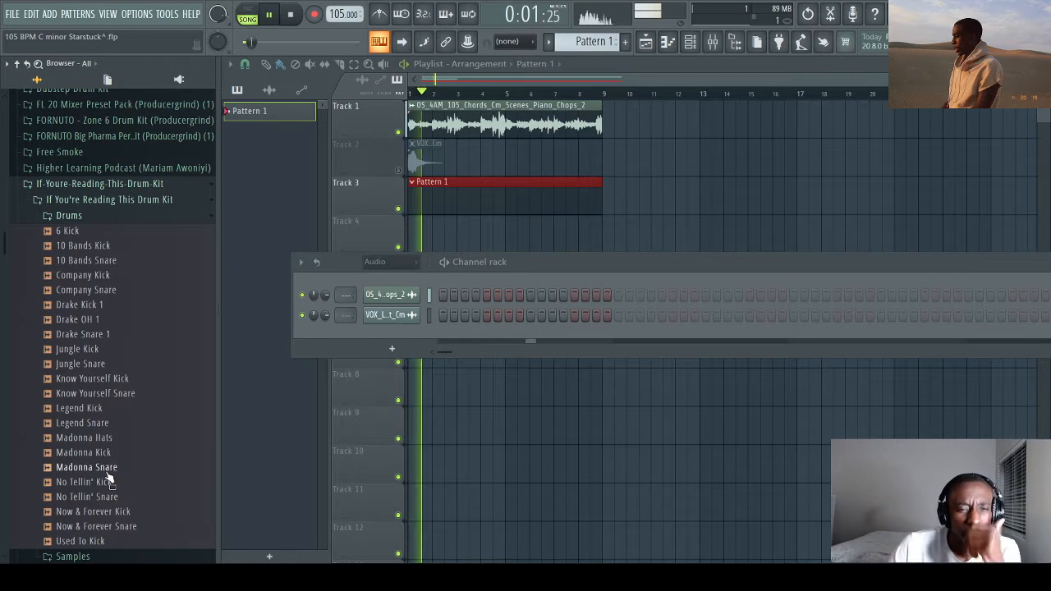
{"action": "left_click", "coordinate": [110, 467]}
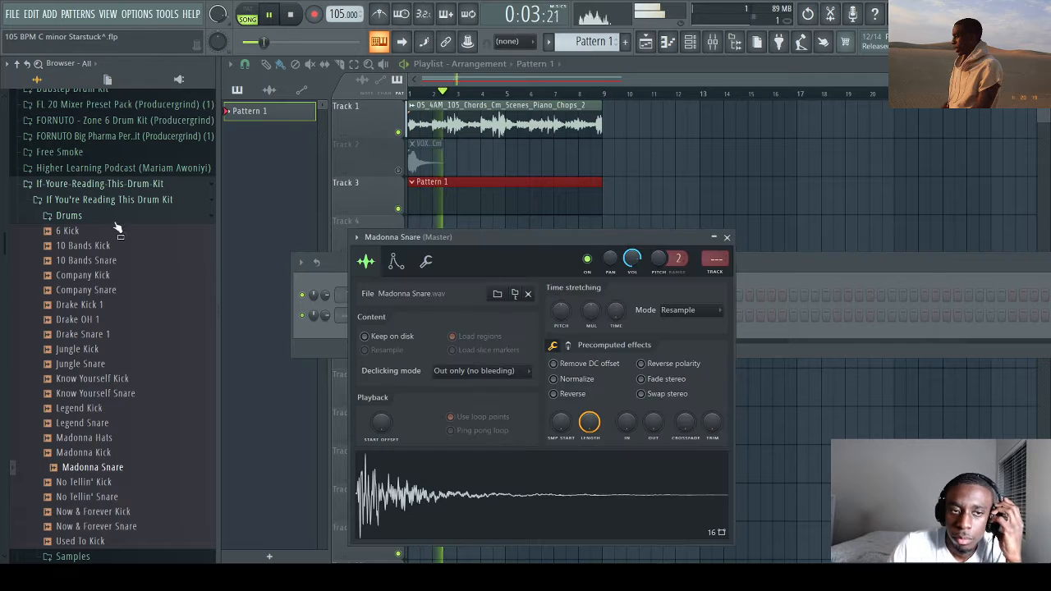
{"action": "left_click", "coordinate": [727, 237]}
{"action": "left_click", "coordinate": [111, 200]}
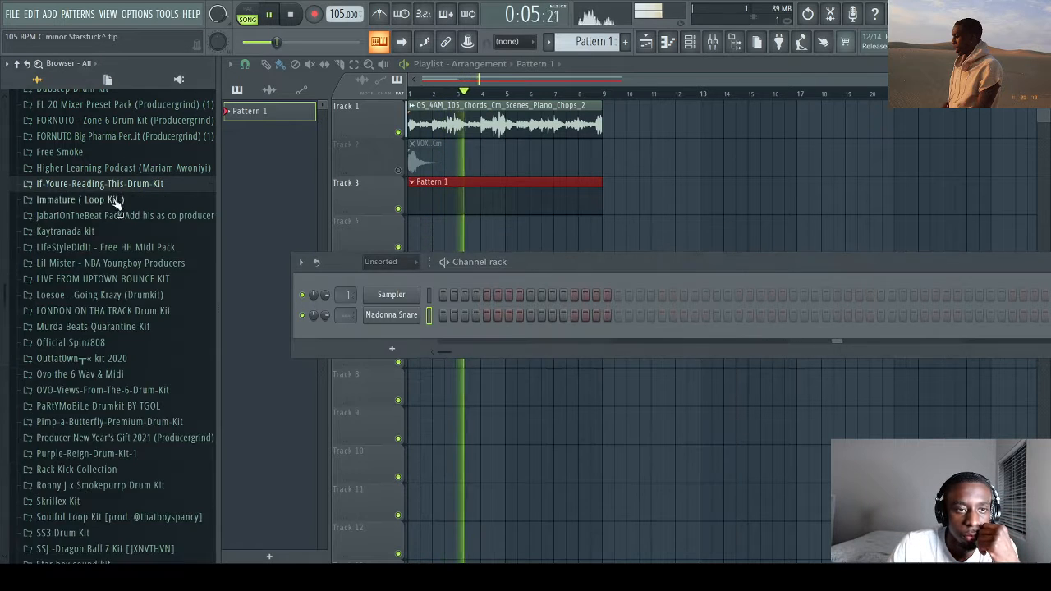
Step: Add Hi Hats 5 from the Hats folder of the PaRtYMoBiLe Drumkit BY TGOL as a new channel
{"action": "scroll", "coordinate": [91, 165], "scroll_direction": "down", "scroll_amount": 9}
{"action": "scroll", "coordinate": [82, 156], "scroll_direction": "up", "scroll_amount": 5}
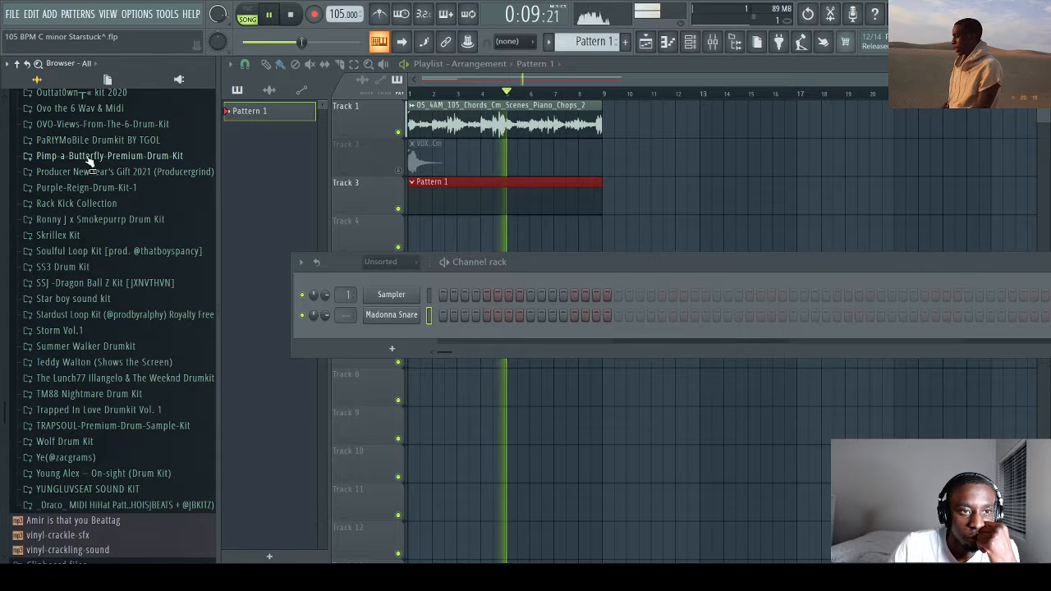
{"action": "left_click", "coordinate": [82, 139]}
{"action": "left_click", "coordinate": [55, 187]}
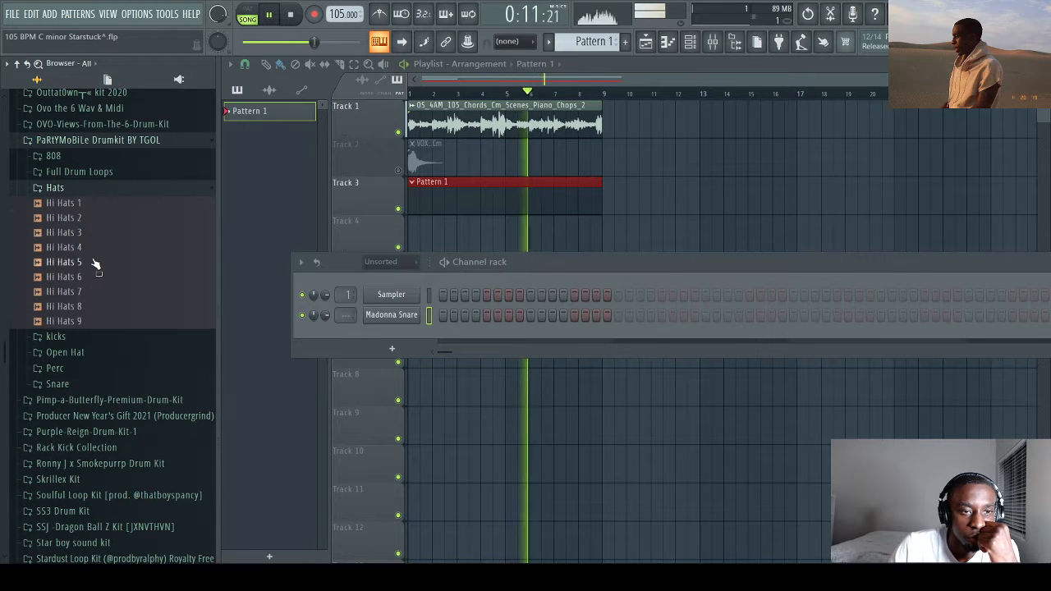
{"action": "left_click", "coordinate": [94, 247]}
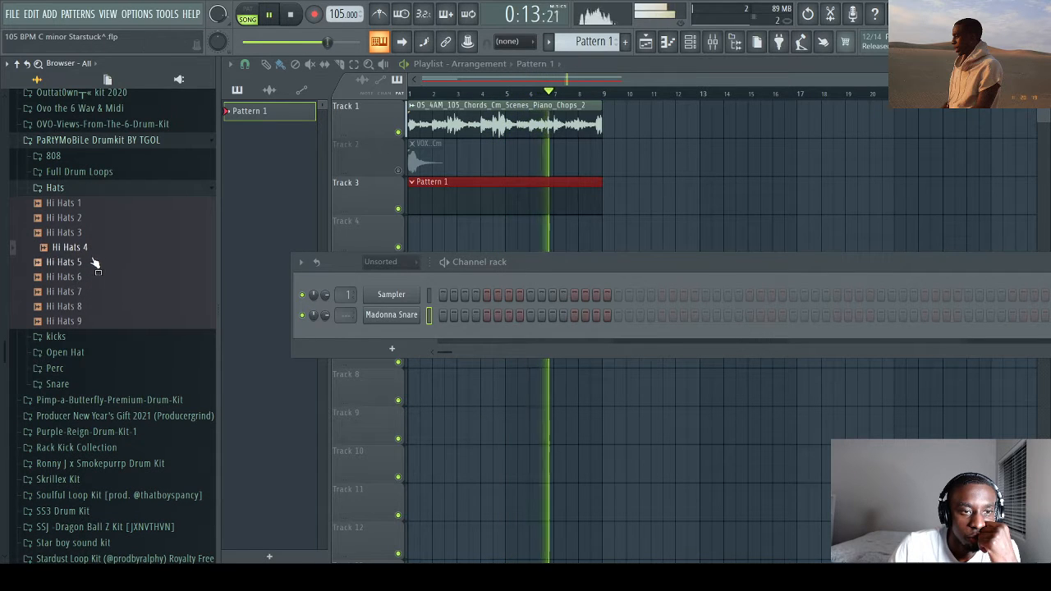
{"action": "left_click", "coordinate": [90, 262]}
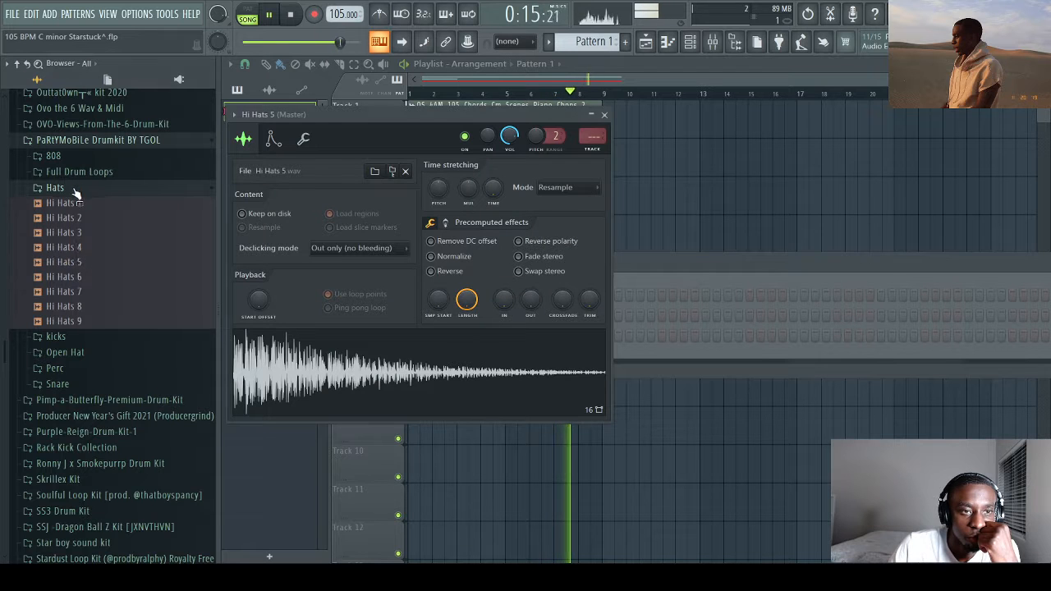
{"action": "left_click", "coordinate": [75, 190]}
Step: Add kick 2 from the PaRtYMoBiLe Drumkit's kicks folder as a new channel and close the open sampler windows
{"action": "left_click", "coordinate": [74, 204]}
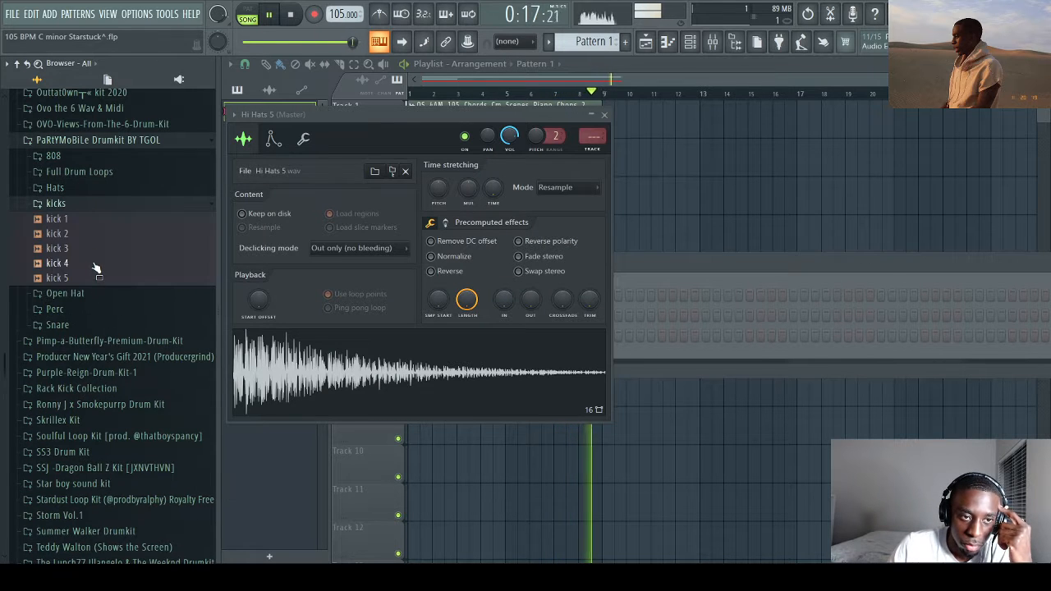
{"action": "left_click", "coordinate": [89, 234]}
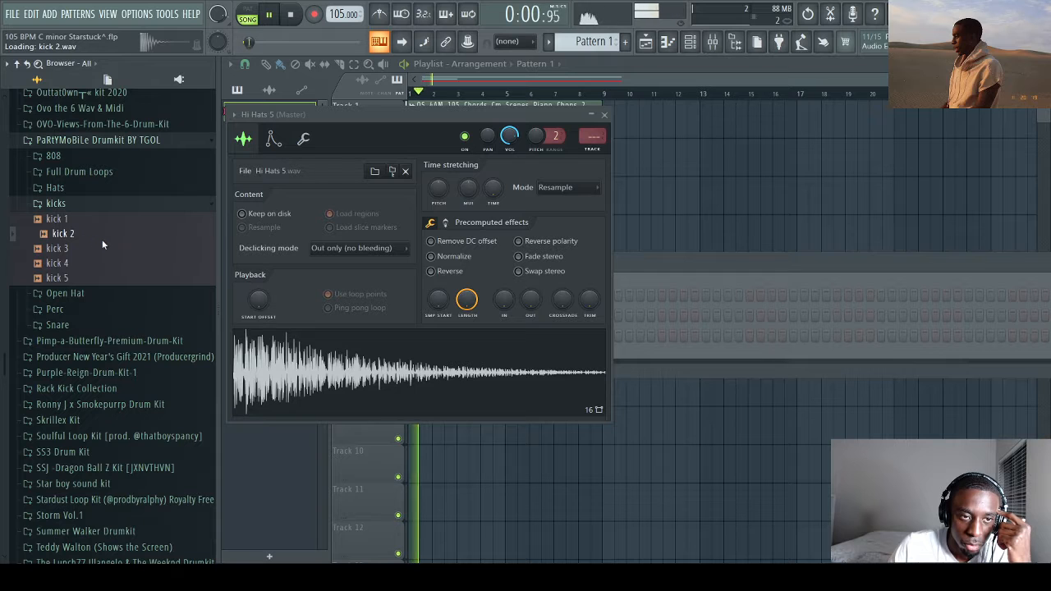
{"action": "left_click", "coordinate": [99, 142]}
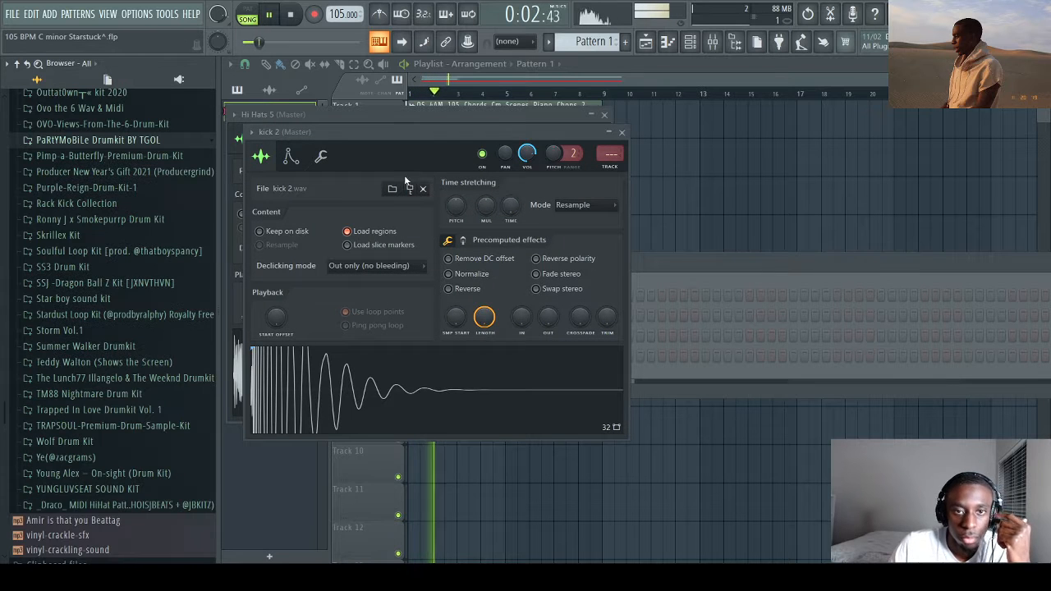
{"action": "left_click", "coordinate": [621, 132]}
{"action": "left_click", "coordinate": [604, 114]}
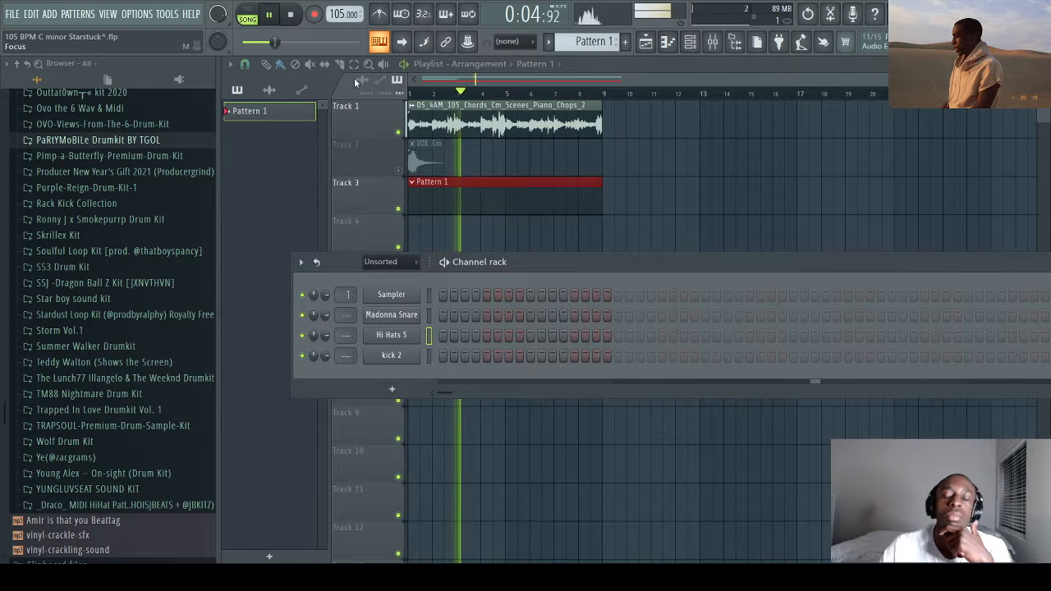
Step: Show all channels in the Channel rack and add the Nexus plugin as a new channel
{"action": "left_click", "coordinate": [369, 262]}
{"action": "left_click", "coordinate": [376, 310]}
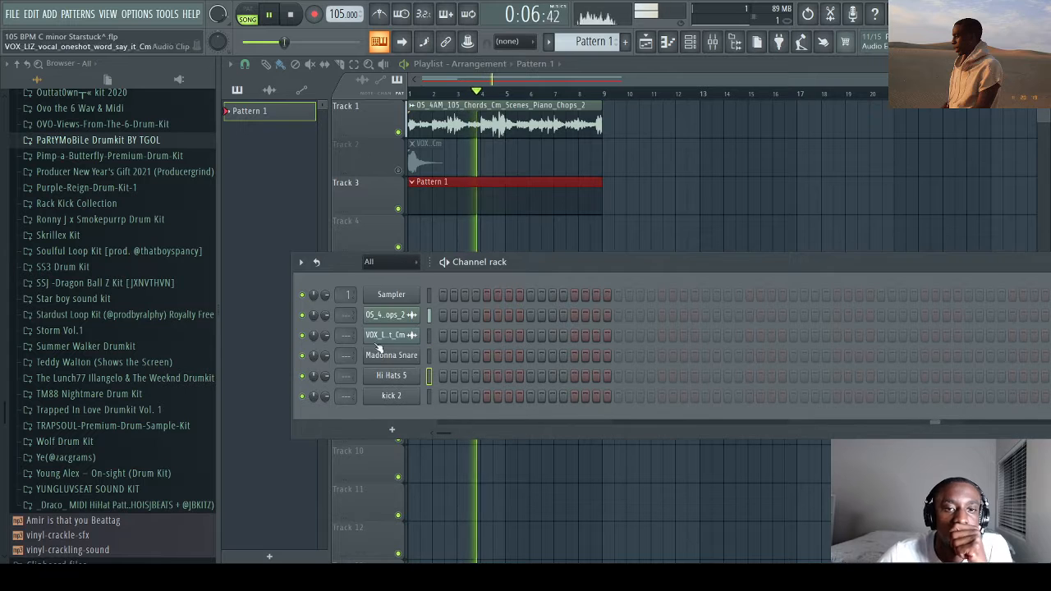
{"action": "left_click", "coordinate": [391, 430]}
{"action": "left_click", "coordinate": [529, 291]}
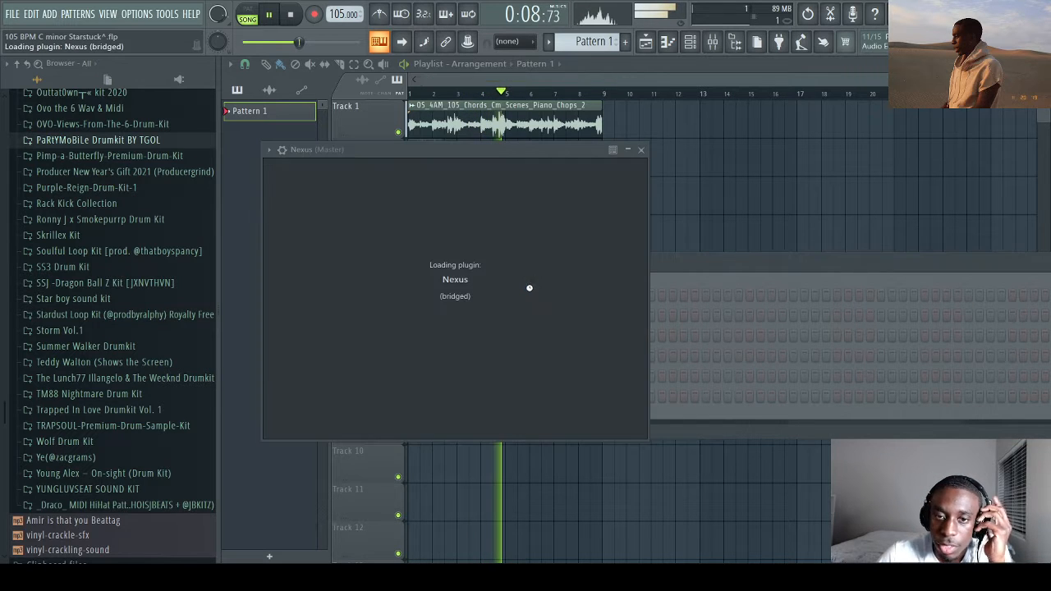
Step: Load the Trap Gold - Sub 3 preset from the Trap Gold XP category in Nexus and close the plugin window
{"action": "scroll", "coordinate": [444, 247], "scroll_direction": "down", "scroll_amount": 10}
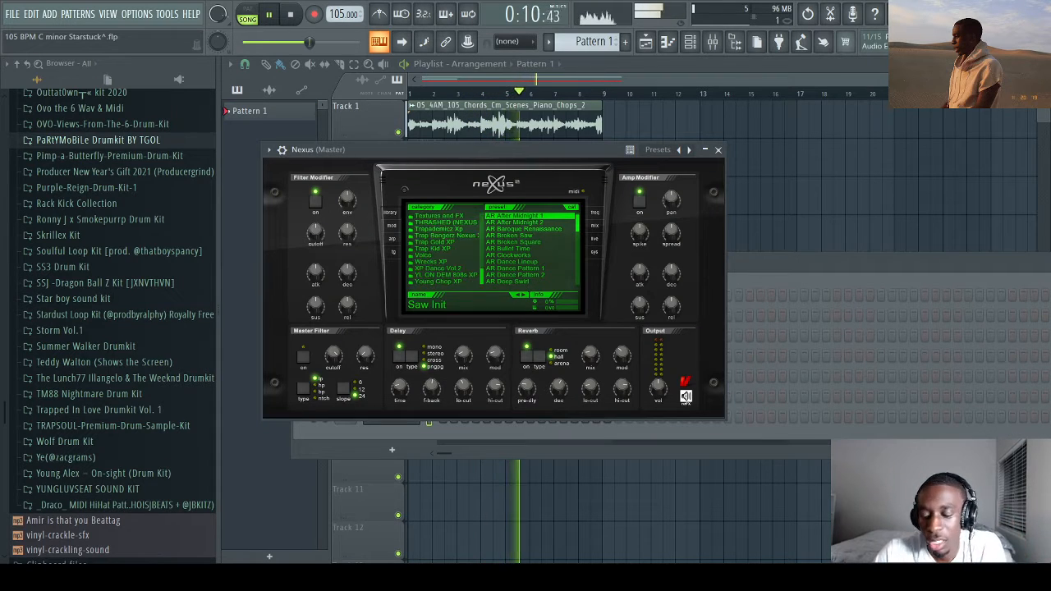
{"action": "left_click", "coordinate": [435, 243]}
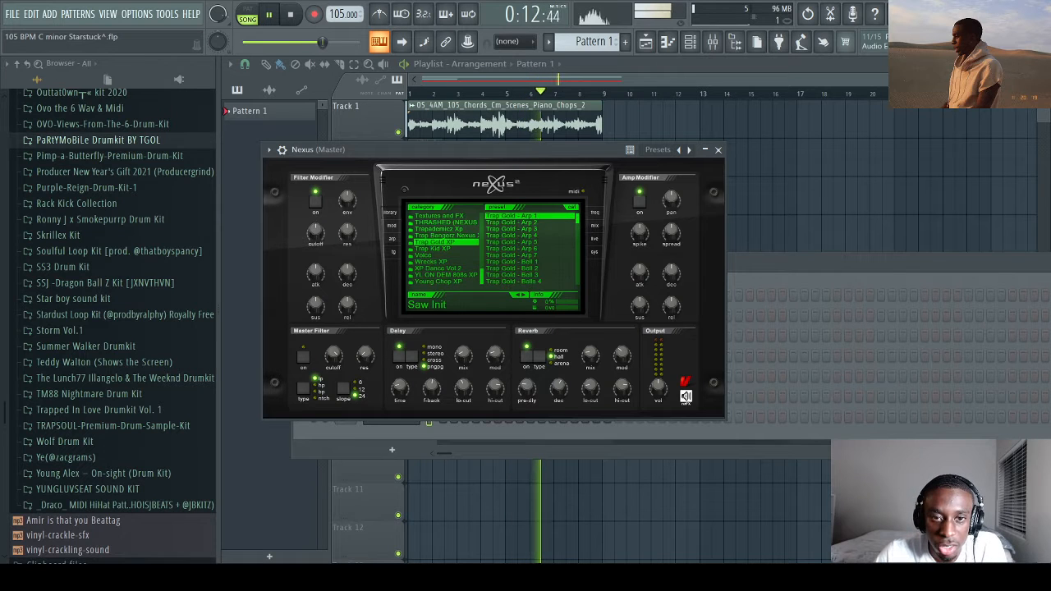
{"action": "scroll", "coordinate": [529, 247], "scroll_direction": "down", "scroll_amount": 4}
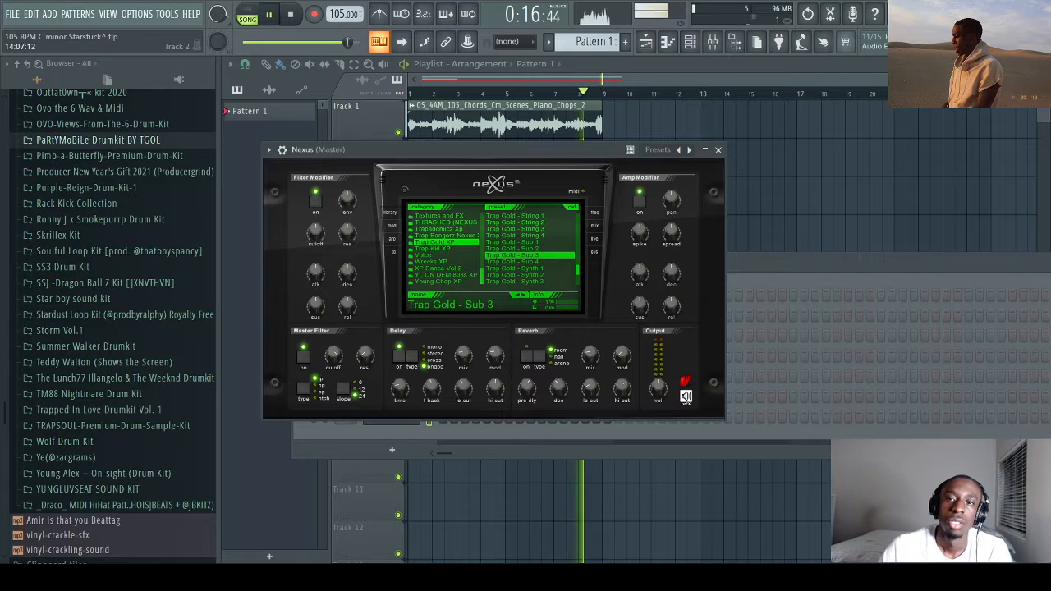
{"action": "left_click", "coordinate": [718, 151]}
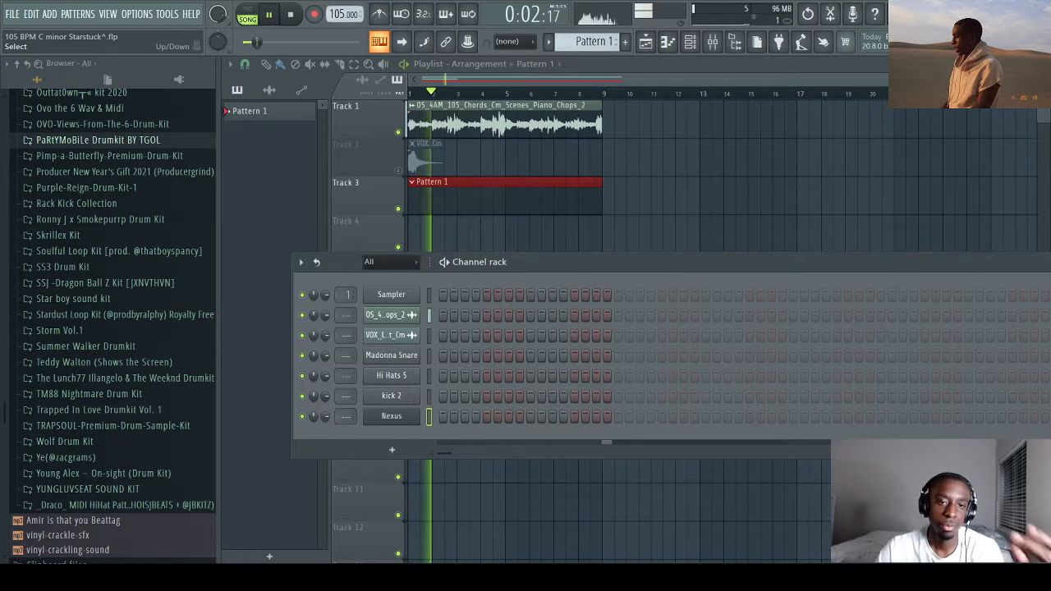
Step: Clone the Madonna Snare channel and replace the copy's sample with Clap_NoDoubt from the Claps folder of Trapped In Love Drumkit Vol. 1
{"action": "right_click", "coordinate": [397, 356]}
{"action": "left_click", "coordinate": [433, 473]}
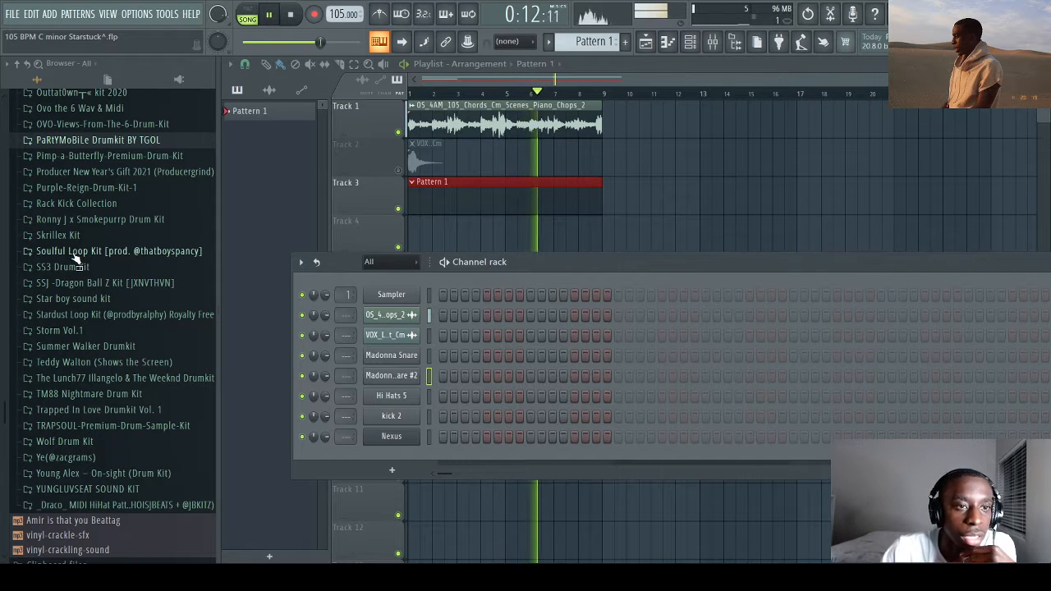
{"action": "left_click", "coordinate": [92, 410]}
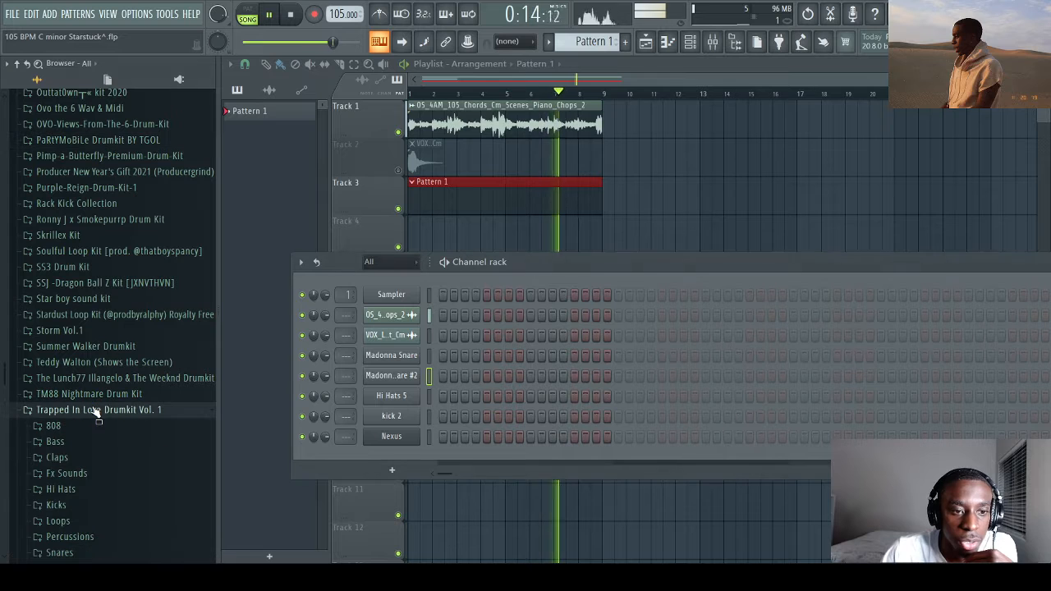
{"action": "left_click", "coordinate": [82, 458]}
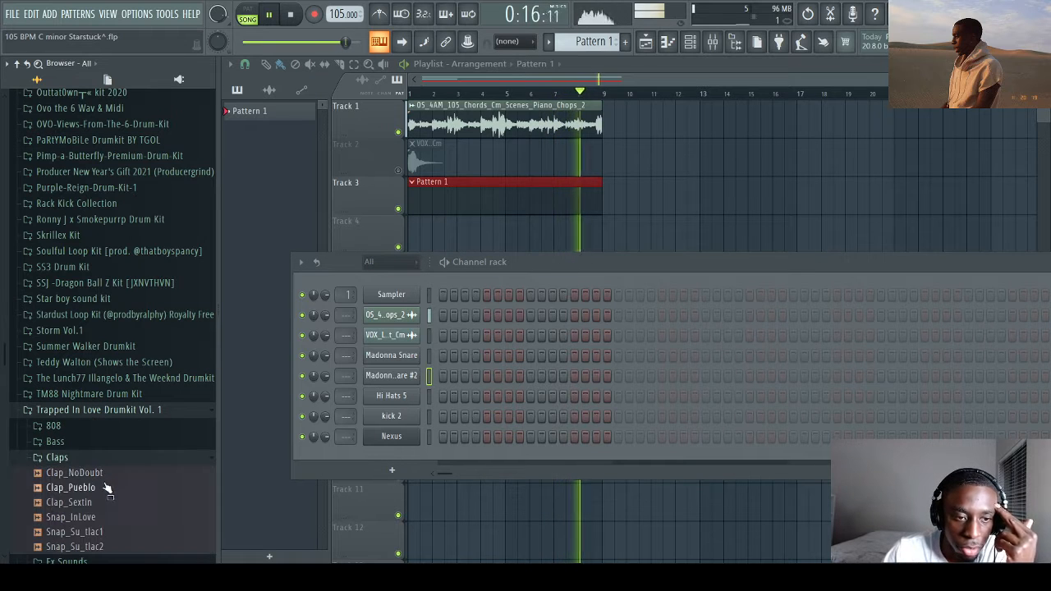
{"action": "left_click", "coordinate": [107, 475]}
{"action": "left_click", "coordinate": [108, 501]}
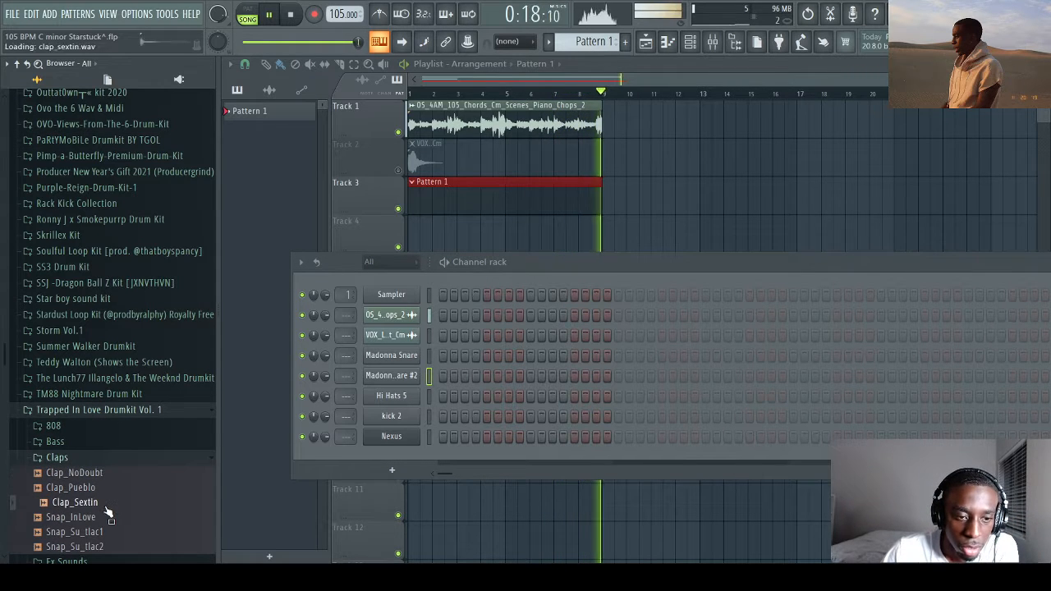
{"action": "left_click_drag", "start_coordinate": [98, 474], "coordinate": [413, 380]}
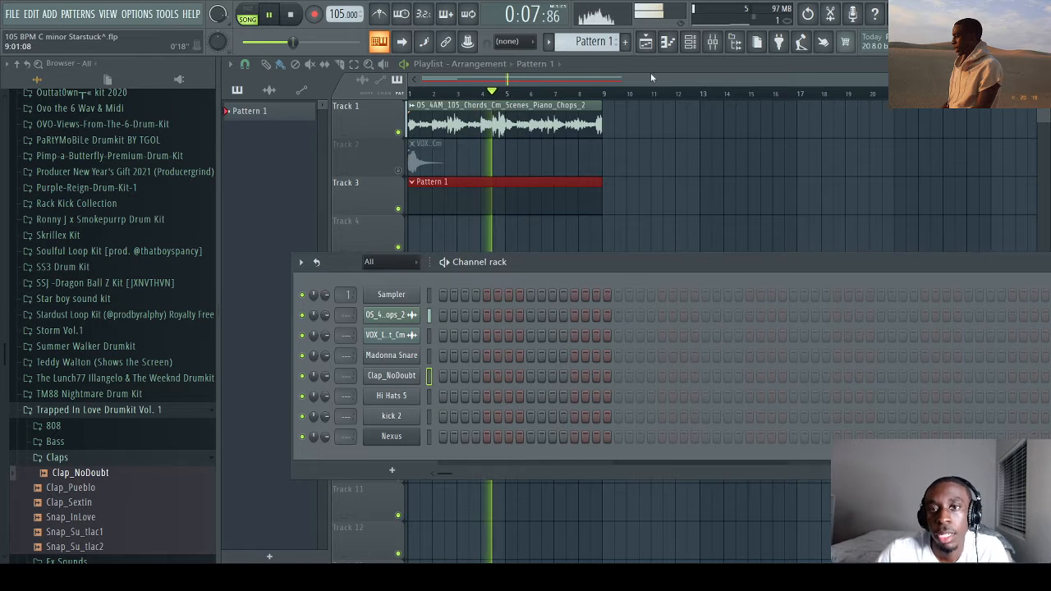
Step: Hide the browser and route the vocal one-shot channel to mixer track 2
{"action": "left_click", "coordinate": [689, 43]}
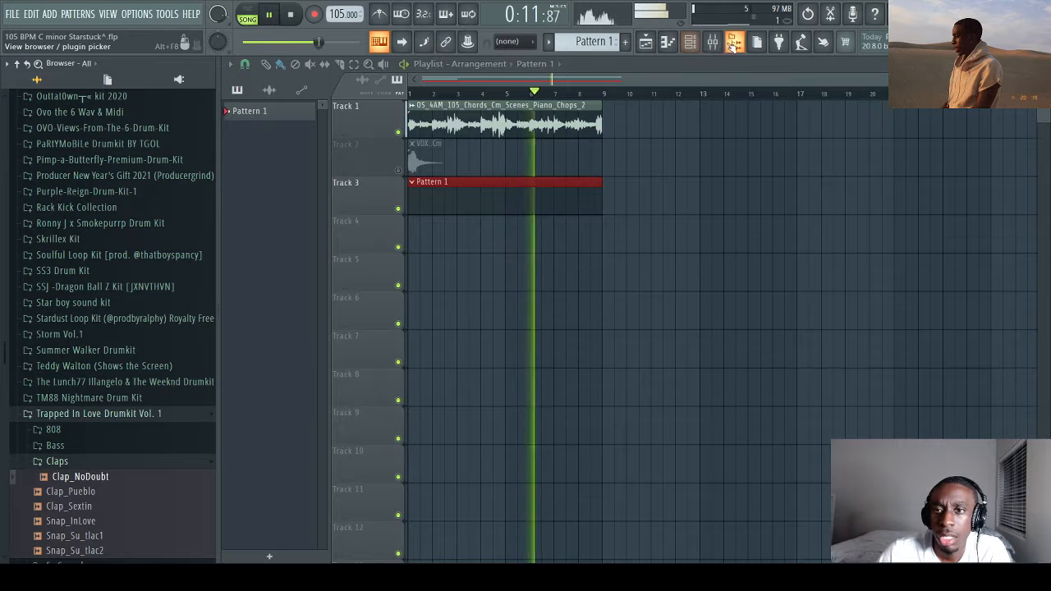
{"action": "key", "text": "alt+F8"}
{"action": "left_click", "coordinate": [695, 46]}
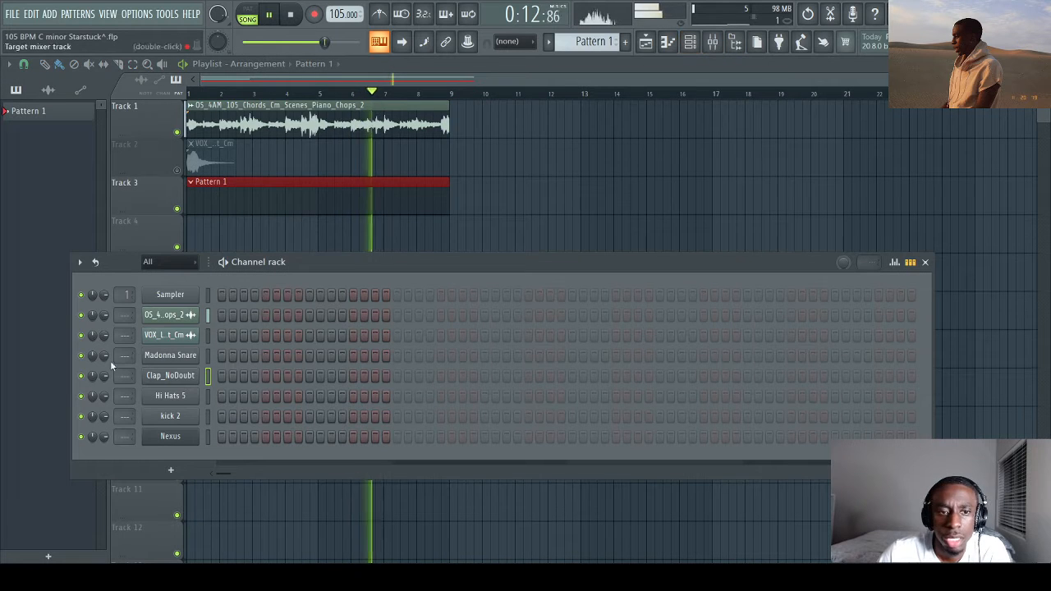
{"action": "left_click", "coordinate": [168, 337]}
{"action": "key", "text": "F9"}
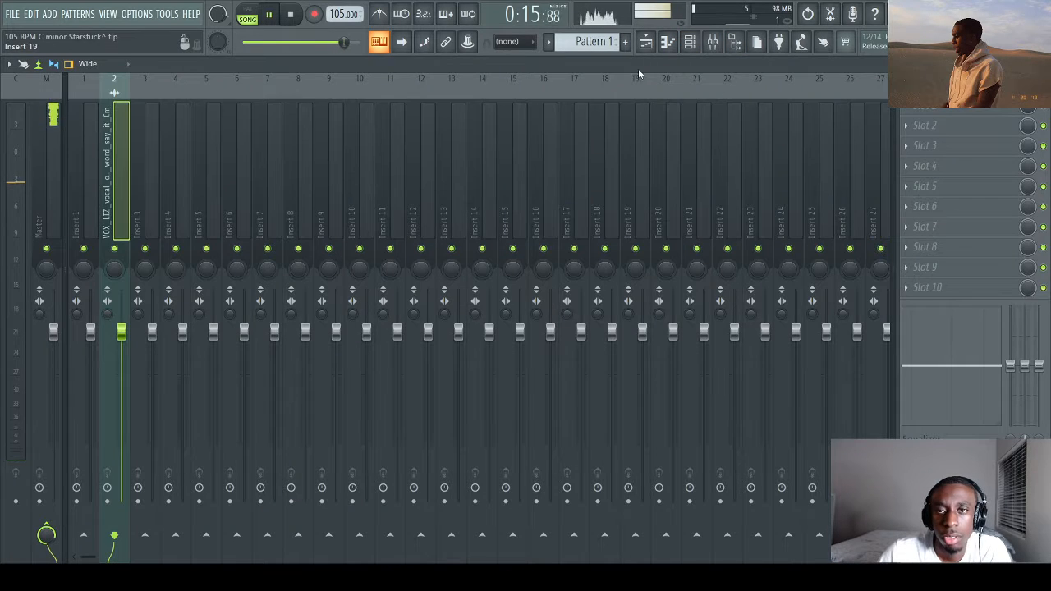
Step: Unmute Track 2 in the playlist and place a copy of the vocal one-shot clip at 3:13:00
{"action": "left_click", "coordinate": [646, 43]}
{"action": "left_click", "coordinate": [178, 171]}
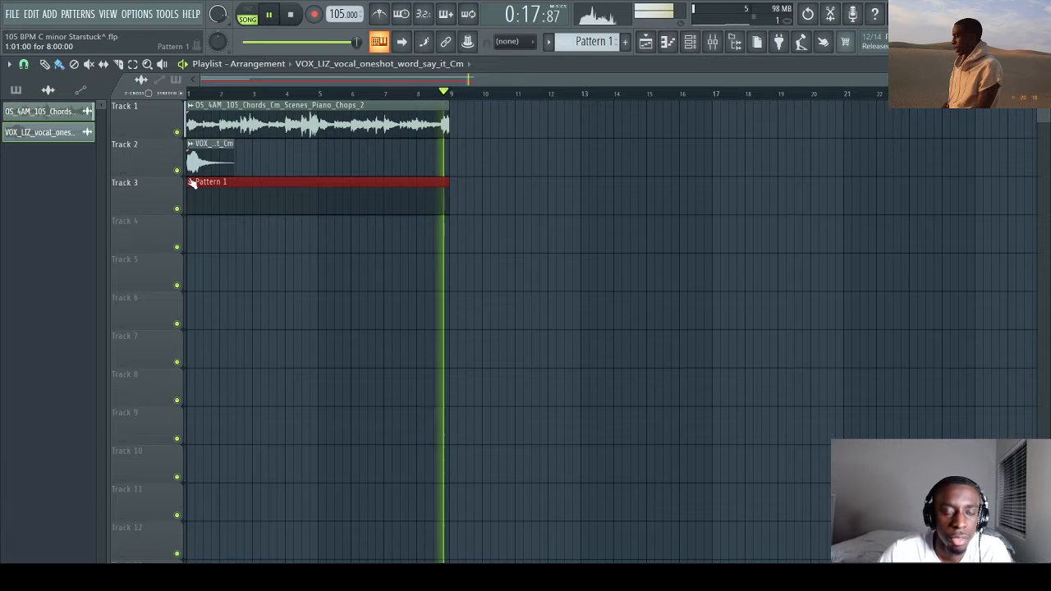
{"action": "double_click", "coordinate": [197, 163]}
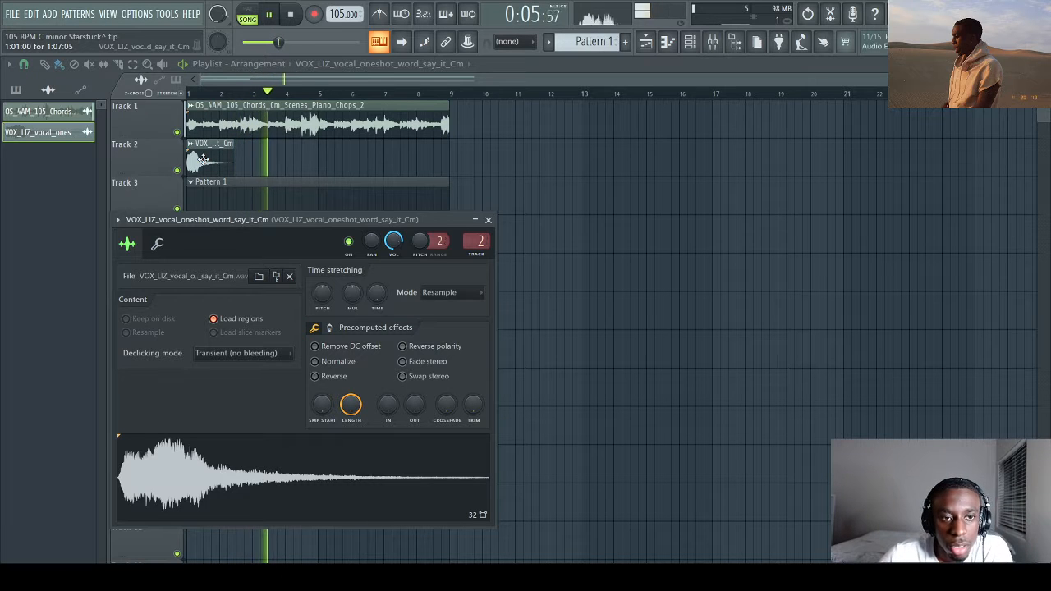
{"action": "left_click_drag", "start_coordinate": [204, 160], "coordinate": [294, 156]}
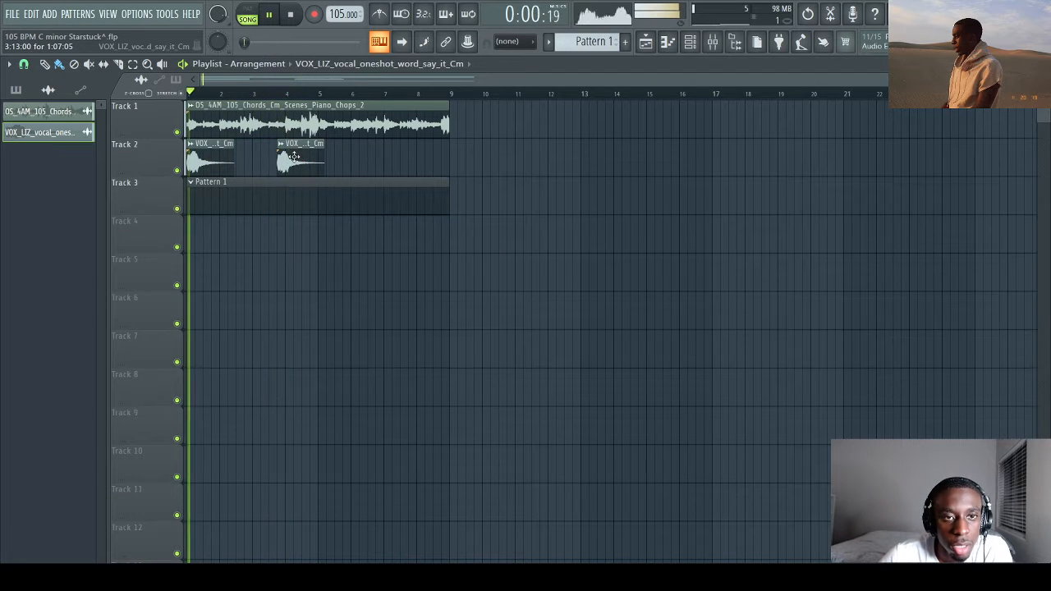
{"action": "scroll", "coordinate": [278, 93], "scroll_direction": "up", "scroll_amount": 5}
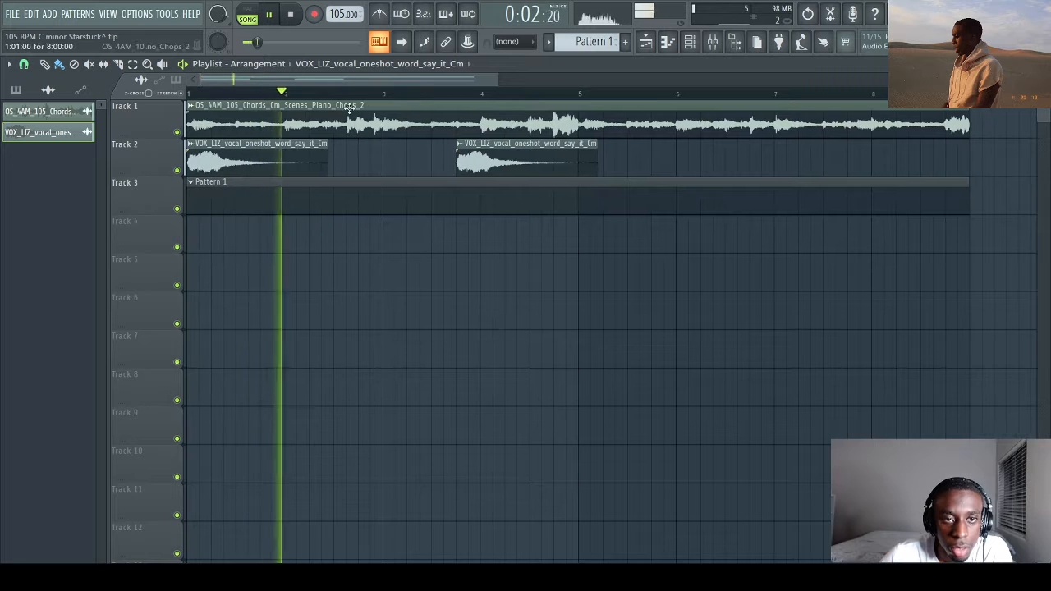
{"action": "scroll", "coordinate": [345, 105], "scroll_direction": "up", "scroll_amount": 2}
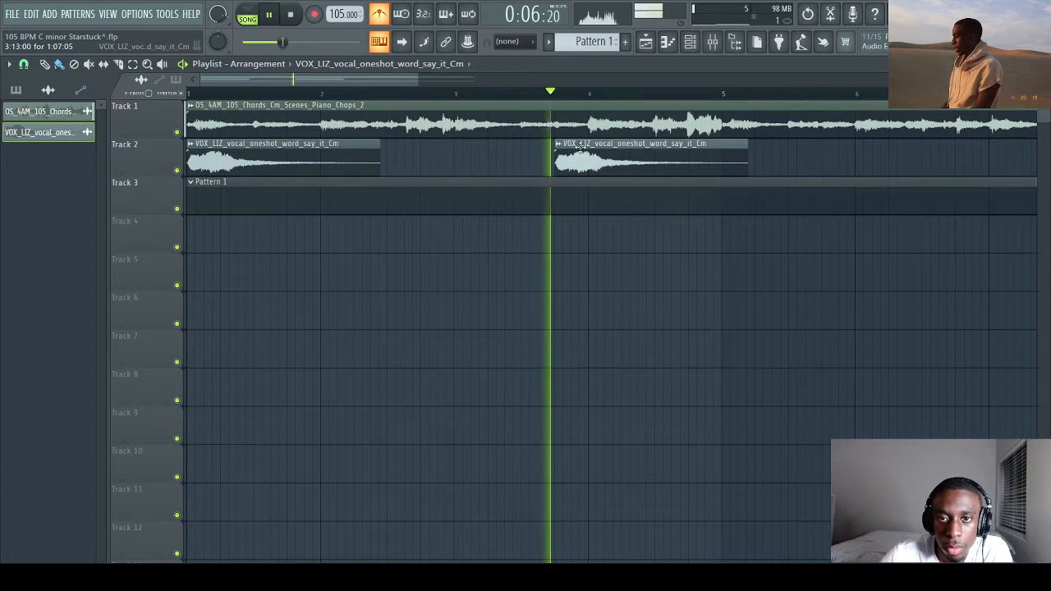
Step: Duplicate the second vocal clip on Track 2 and position the two copies at 4:01:00 and 4:09:00, checking them against playback
{"action": "left_click_drag", "start_coordinate": [581, 148], "coordinate": [679, 164]}
{"action": "left_click_drag", "start_coordinate": [733, 163], "coordinate": [708, 162]}
{"action": "key", "text": "space"}
{"action": "key", "text": "space"}
{"action": "left_click", "coordinate": [540, 94]}
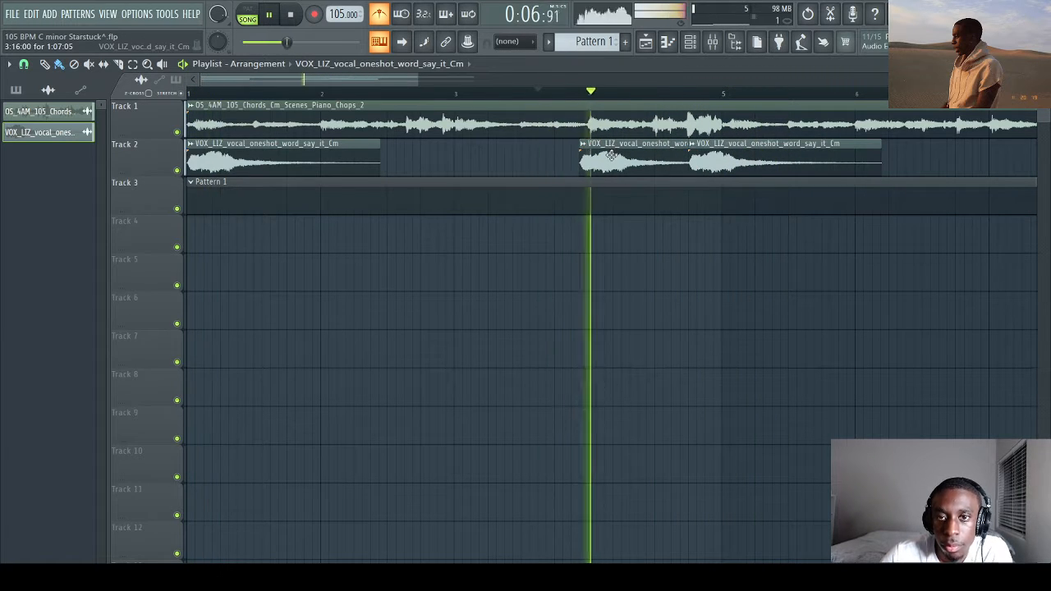
{"action": "left_click_drag", "start_coordinate": [605, 147], "coordinate": [620, 156]}
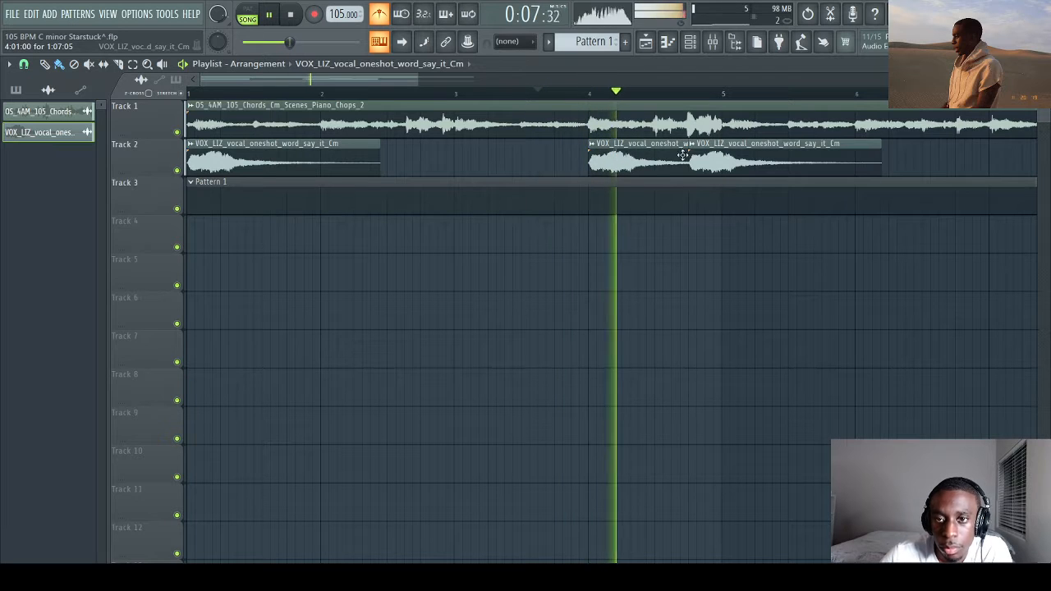
{"action": "left_click_drag", "start_coordinate": [707, 164], "coordinate": [672, 172]}
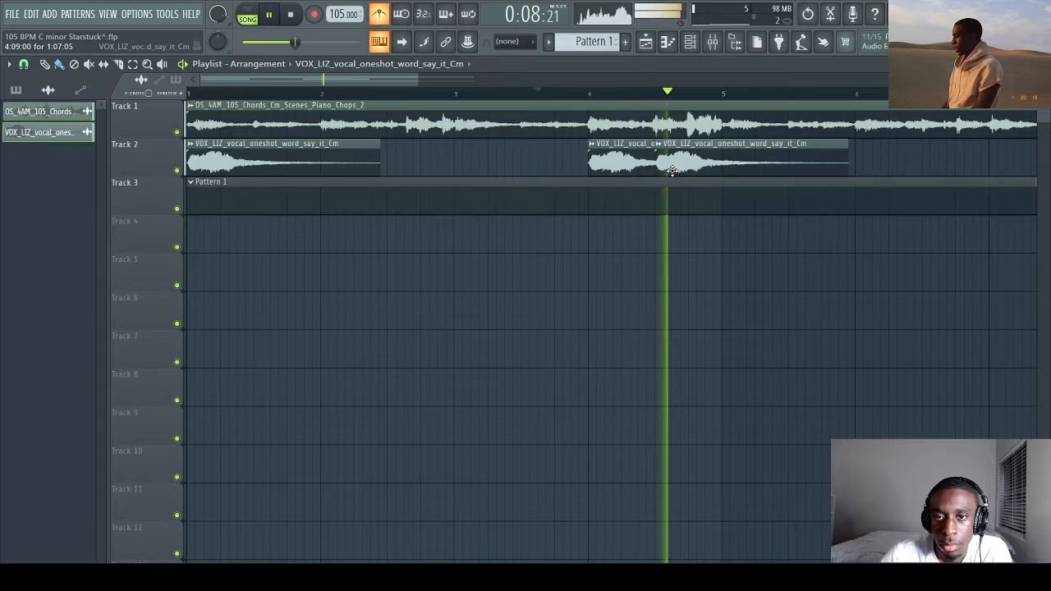
{"action": "key", "text": "space"}
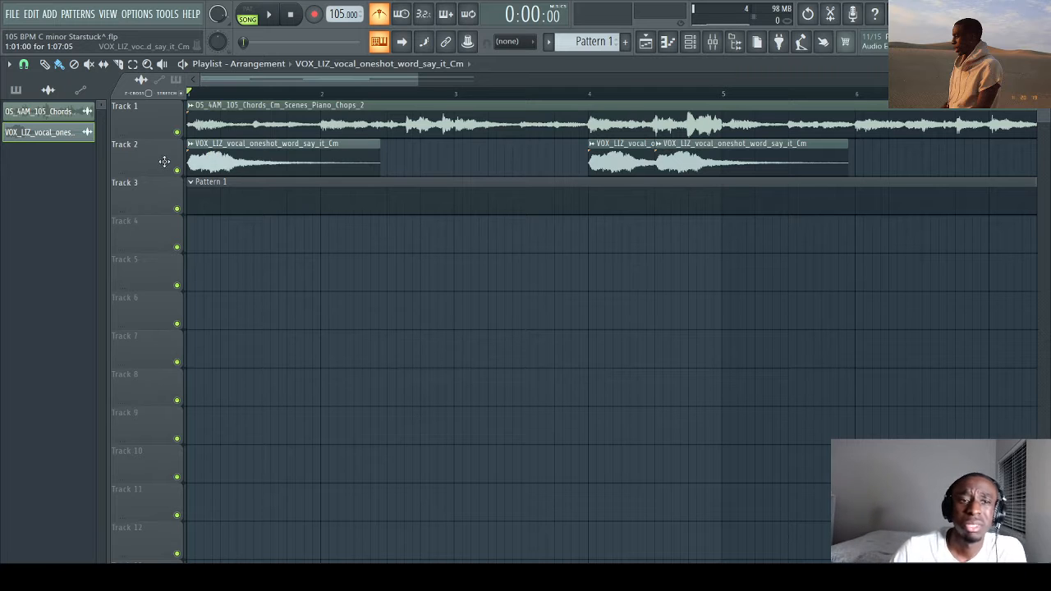
Step: Stretch the vocal one-shot clip at the start of Track 2 to a length of 1:05:01 and play it back
{"action": "key", "text": "space"}
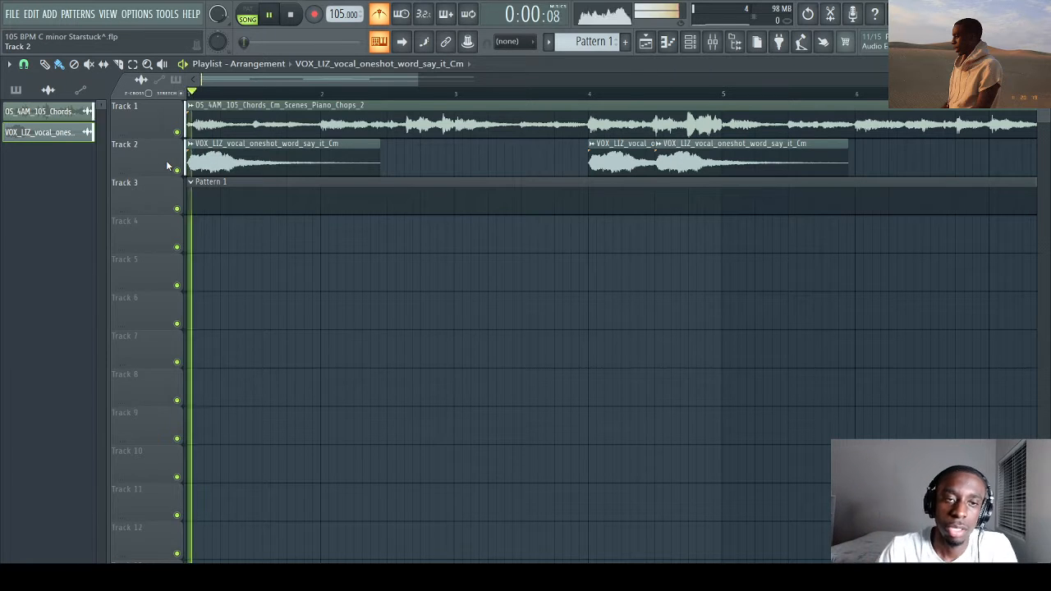
{"action": "scroll", "coordinate": [255, 82], "scroll_direction": "up", "scroll_amount": 4}
{"action": "key", "text": "space"}
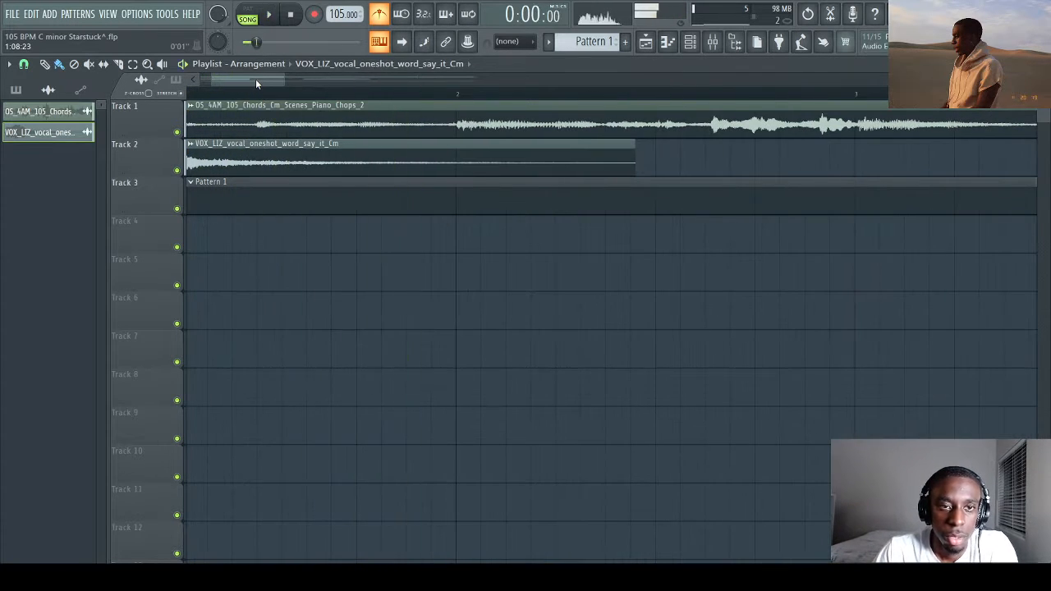
{"action": "scroll", "coordinate": [255, 79], "scroll_direction": "down", "scroll_amount": 4}
{"action": "double_click", "coordinate": [257, 152]}
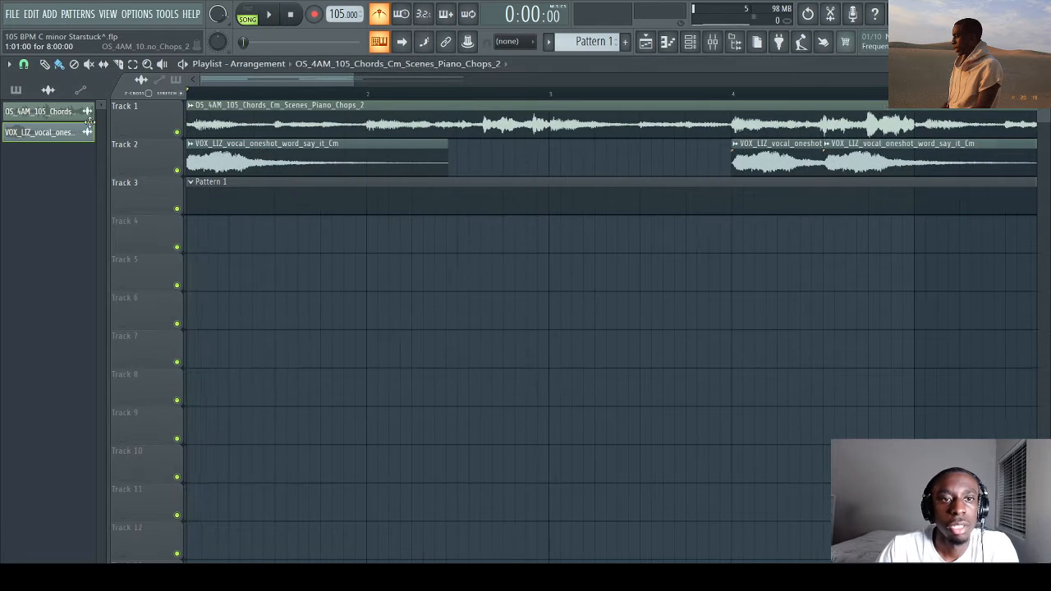
{"action": "double_click", "coordinate": [314, 148]}
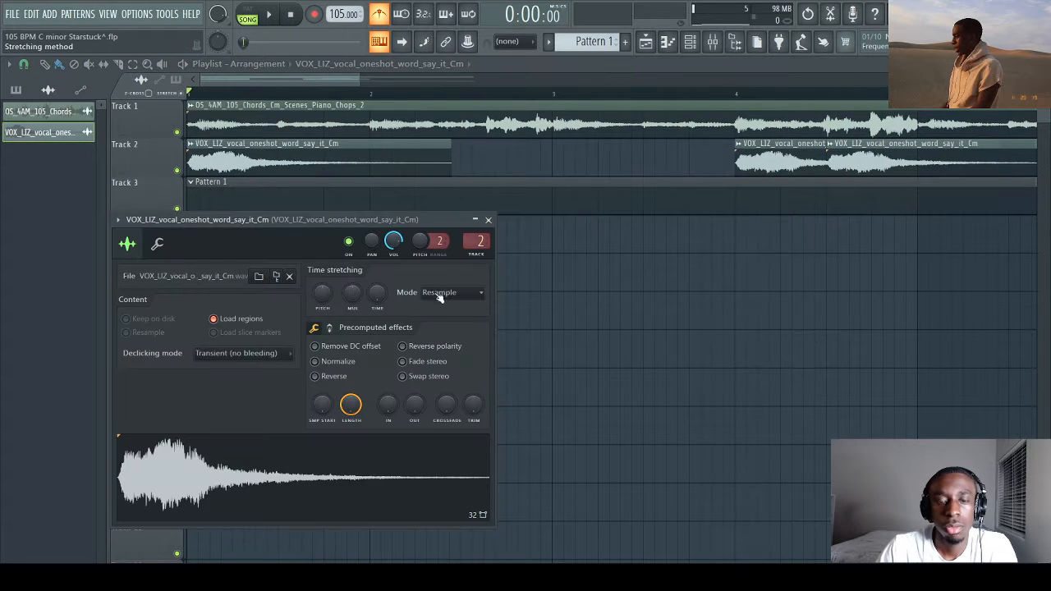
{"action": "left_click", "coordinate": [489, 219]}
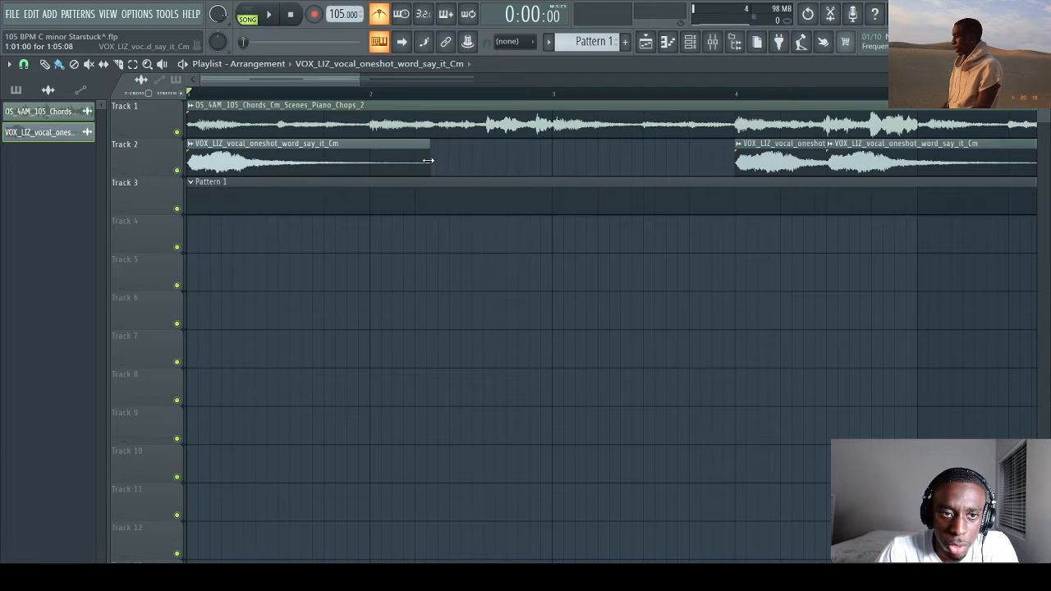
{"action": "key", "text": "space"}
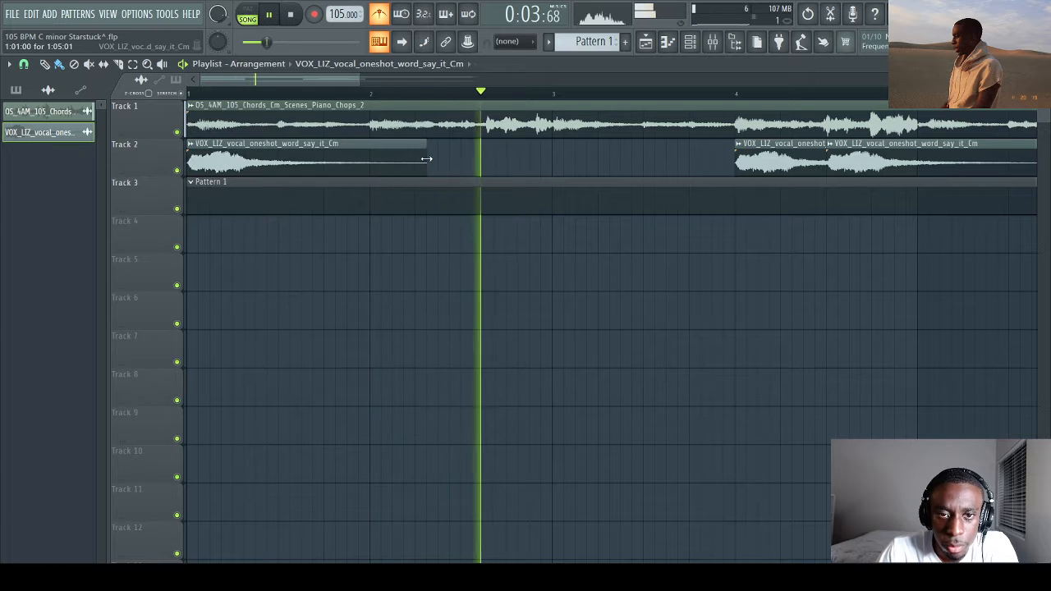
Step: Shift the last two vocal clips earlier so one starts just before bar 4 and the other at 4:08:01
{"action": "scroll", "coordinate": [715, 143], "scroll_direction": "up", "scroll_amount": 3}
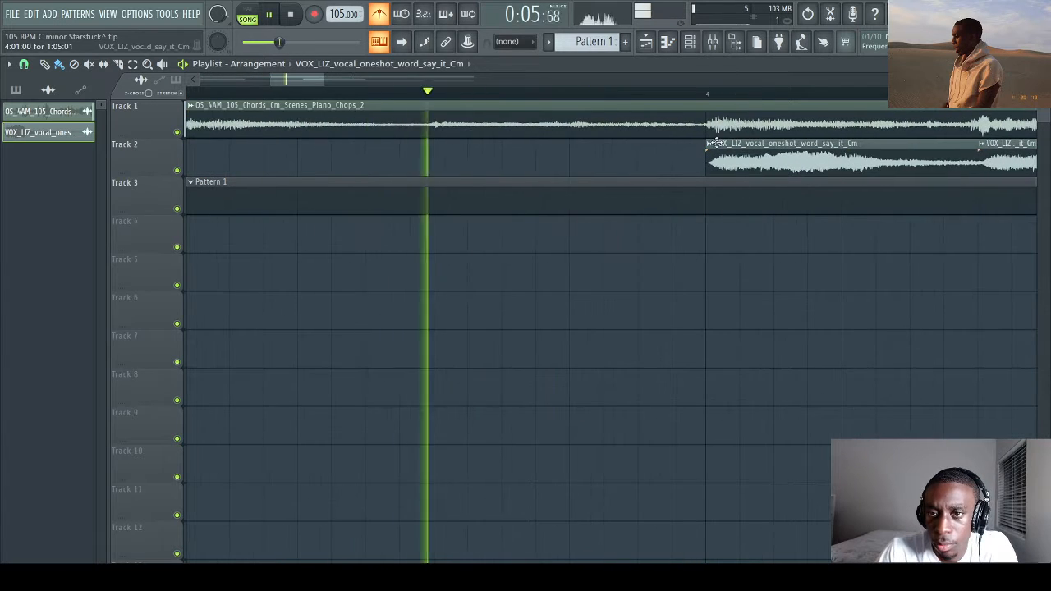
{"action": "left_click_drag", "start_coordinate": [713, 143], "coordinate": [684, 143]}
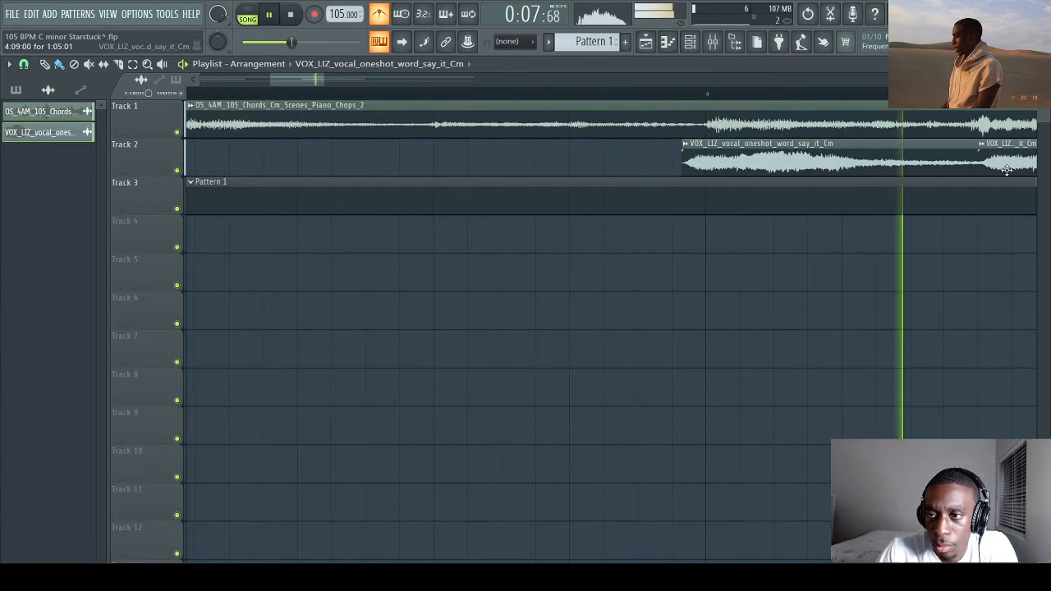
{"action": "left_click_drag", "start_coordinate": [1007, 169], "coordinate": [986, 175]}
{"action": "key", "text": "space"}
{"action": "left_click_drag", "start_coordinate": [732, 150], "coordinate": [720, 150]}
{"action": "left_click", "coordinate": [566, 93]}
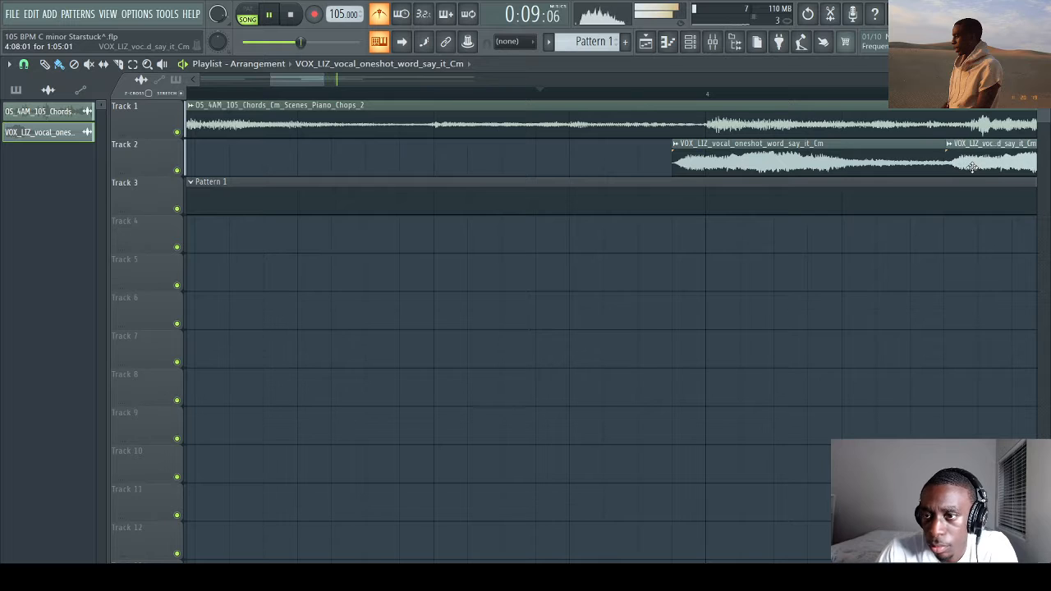
Step: Add Fruity parametric EQ 2 to the vocal's mixer track and load its 40Hz + 18kHz cut preset
{"action": "scroll", "coordinate": [867, 102], "scroll_direction": "down", "scroll_amount": 4}
{"action": "scroll", "coordinate": [860, 99], "scroll_direction": "down", "scroll_amount": 3}
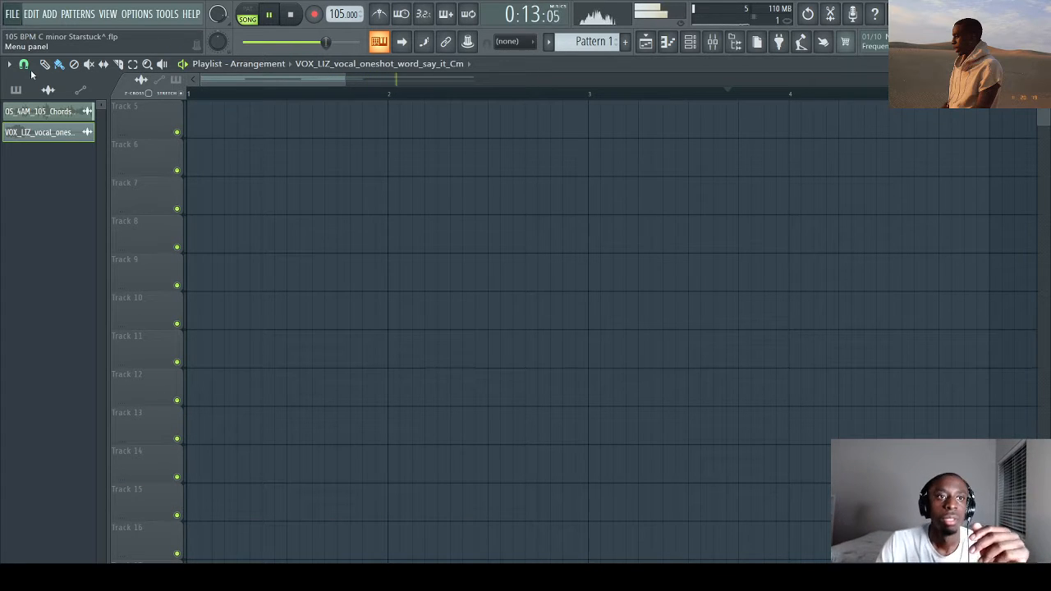
{"action": "left_click", "coordinate": [694, 47]}
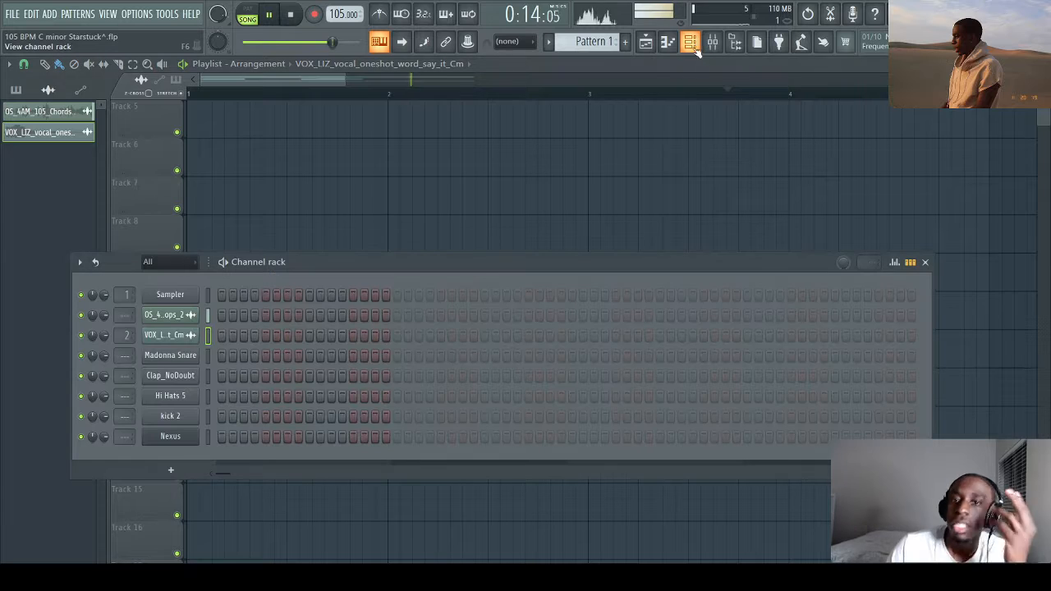
{"action": "double_click", "coordinate": [129, 329]}
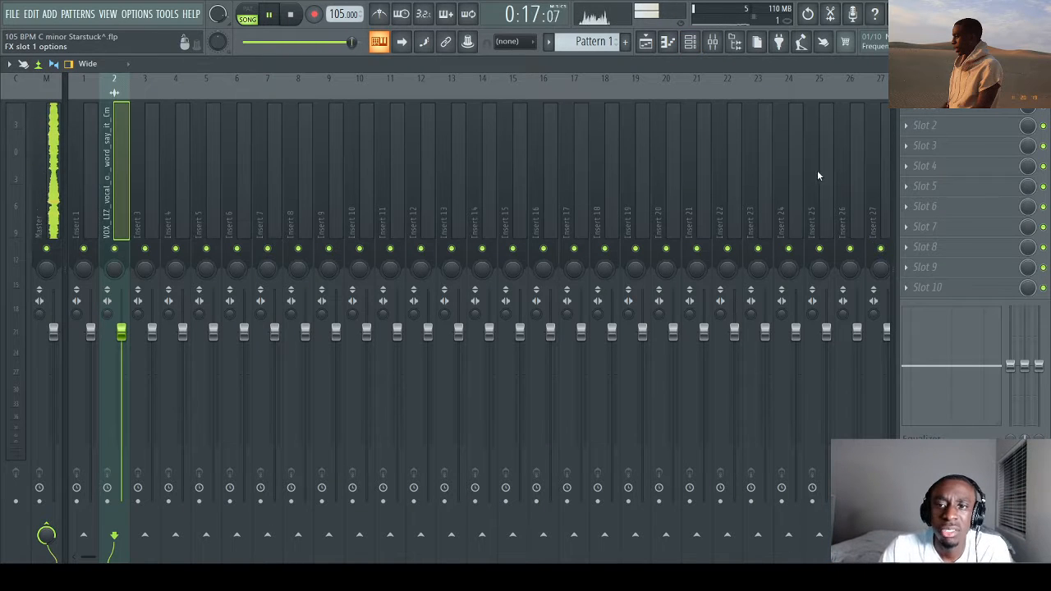
{"action": "left_click", "coordinate": [470, 221]}
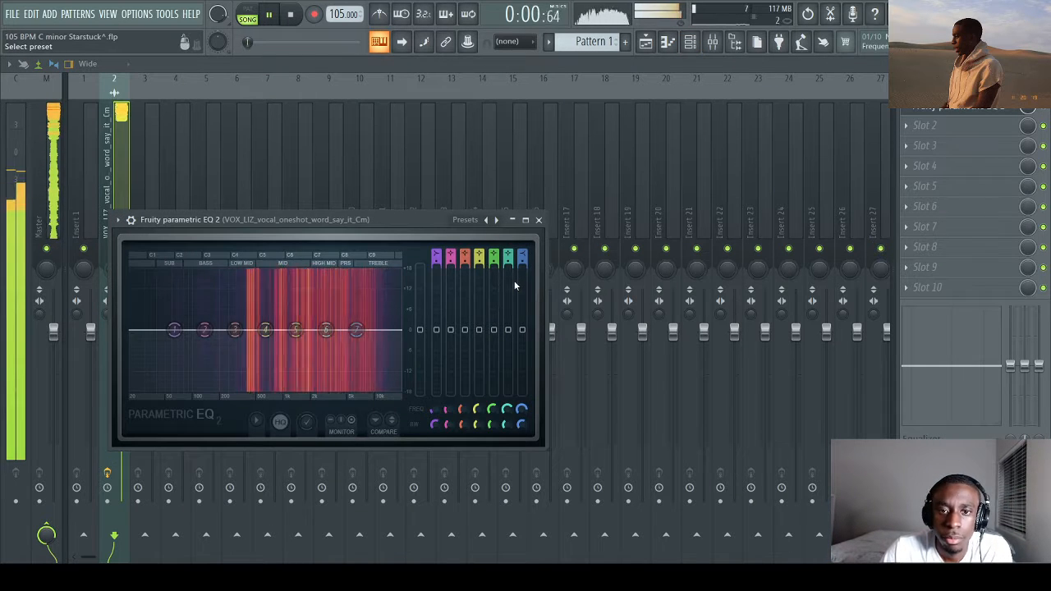
{"action": "left_click", "coordinate": [517, 288]}
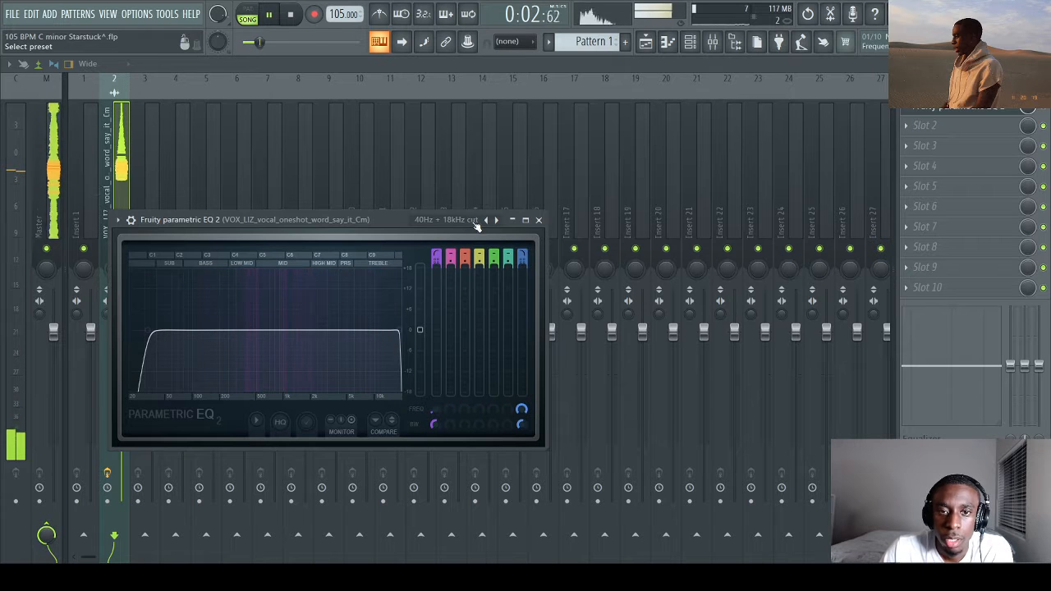
Step: Set the vocal EQ's low-pass cutoff to about 2549 Hz and its high-pass cutoff to about 200 Hz, and close the EQ
{"action": "left_click", "coordinate": [526, 219]}
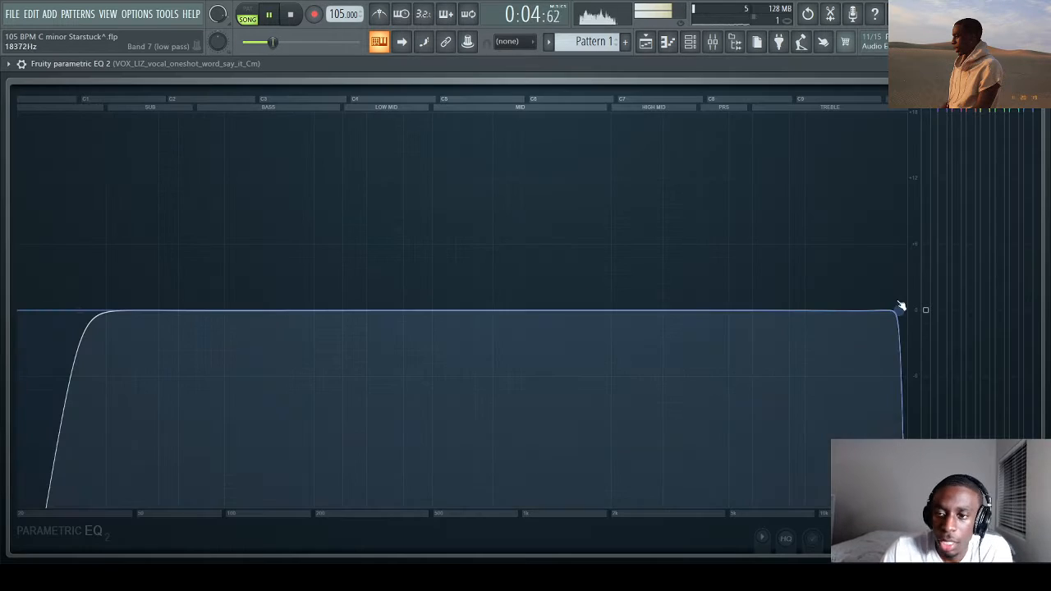
{"action": "left_click_drag", "start_coordinate": [889, 311], "coordinate": [640, 310]}
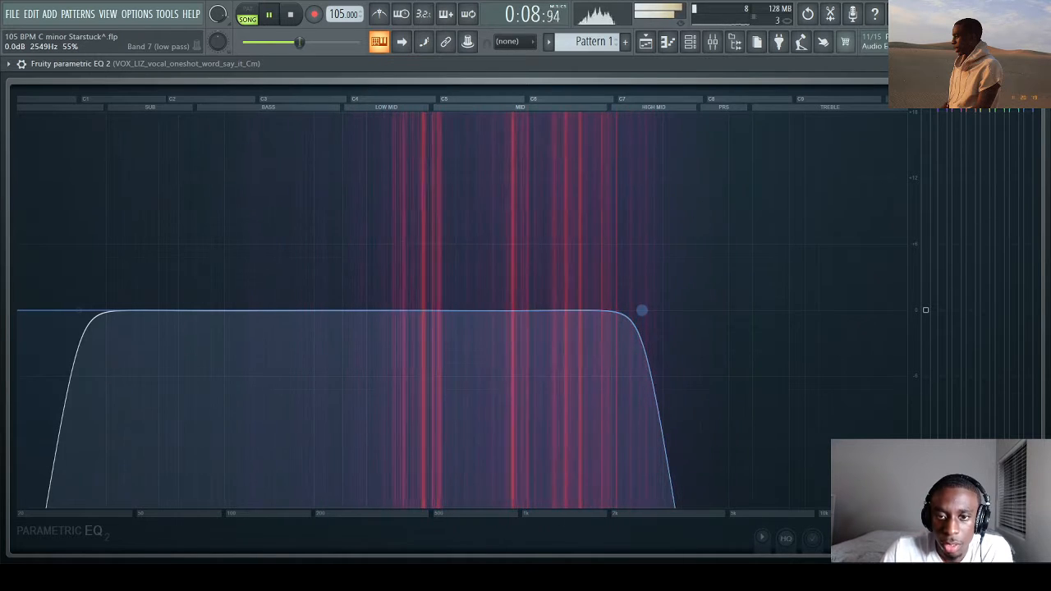
{"action": "left_click_drag", "start_coordinate": [78, 310], "coordinate": [312, 310]}
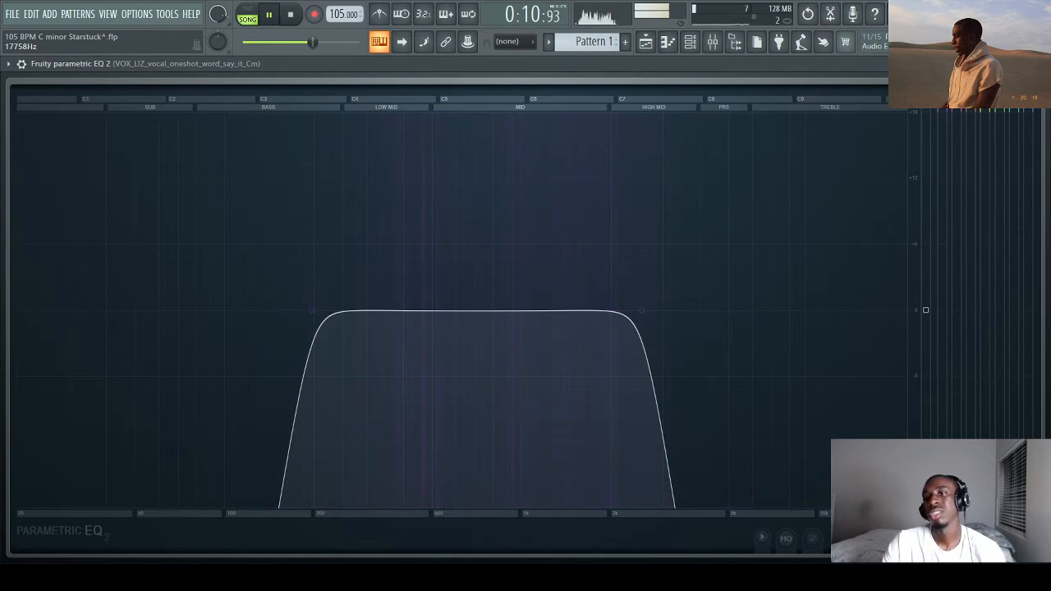
{"action": "left_click", "coordinate": [1042, 63]}
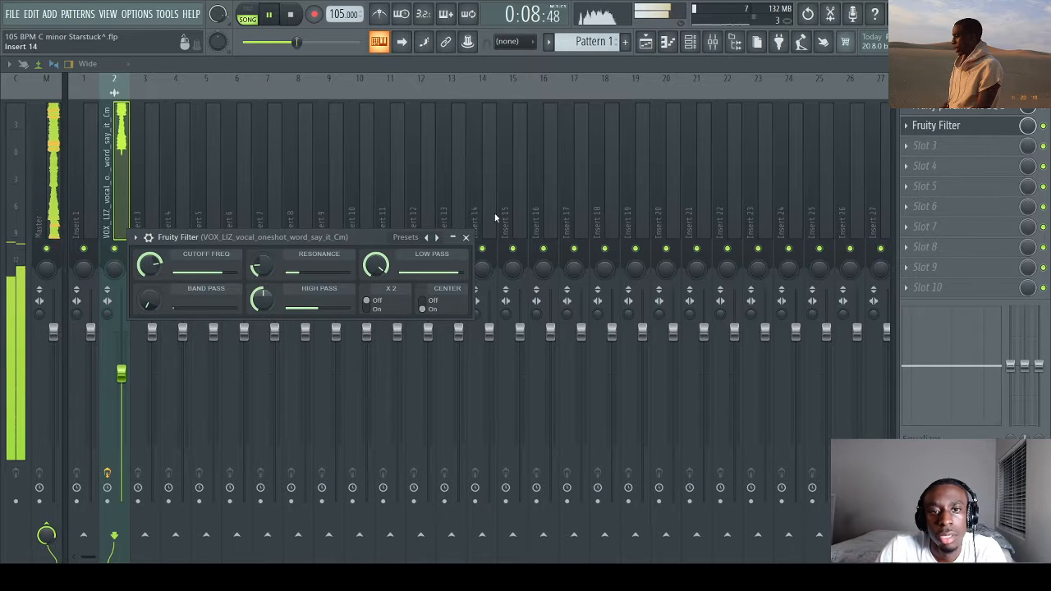
Step: Add Fruity Reeverb 2 to the vocal's mixer track after the Fruity Filter and lower the track's volume to 56%
{"action": "left_click", "coordinate": [465, 237]}
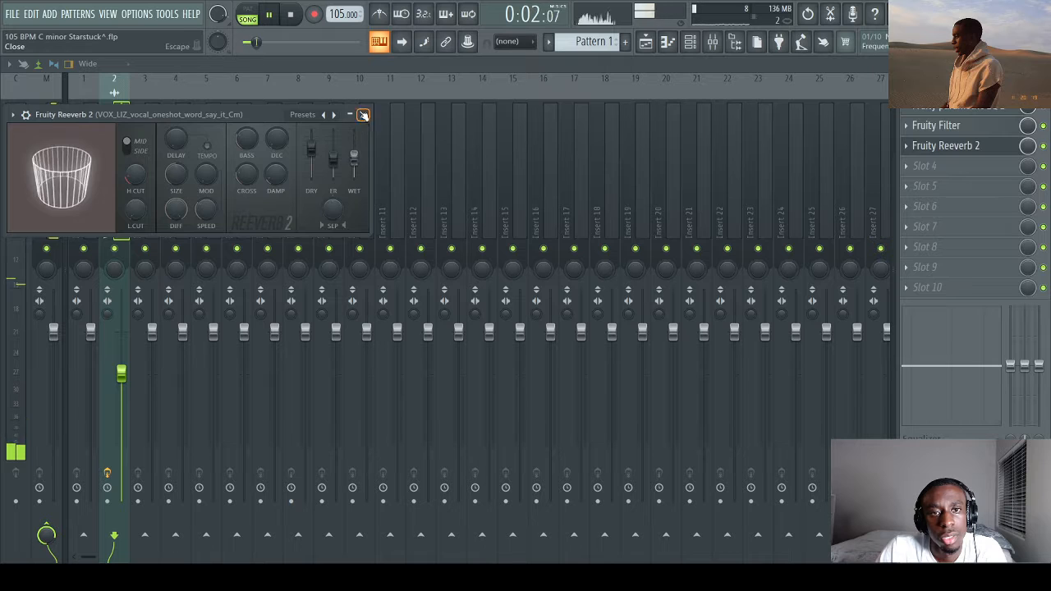
{"action": "left_click", "coordinate": [363, 114]}
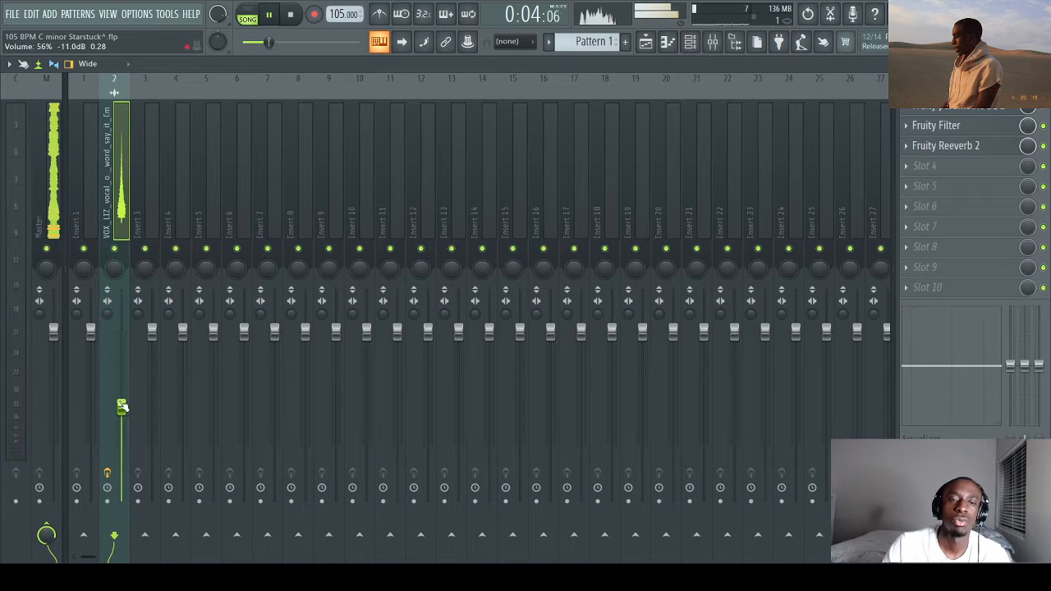
Step: Route the piano chords channel to mixer track 3 and give it a Fruity parametric EQ 2 with a low- and high-end cut preset
{"action": "left_click", "coordinate": [690, 42]}
{"action": "left_click", "coordinate": [152, 315]}
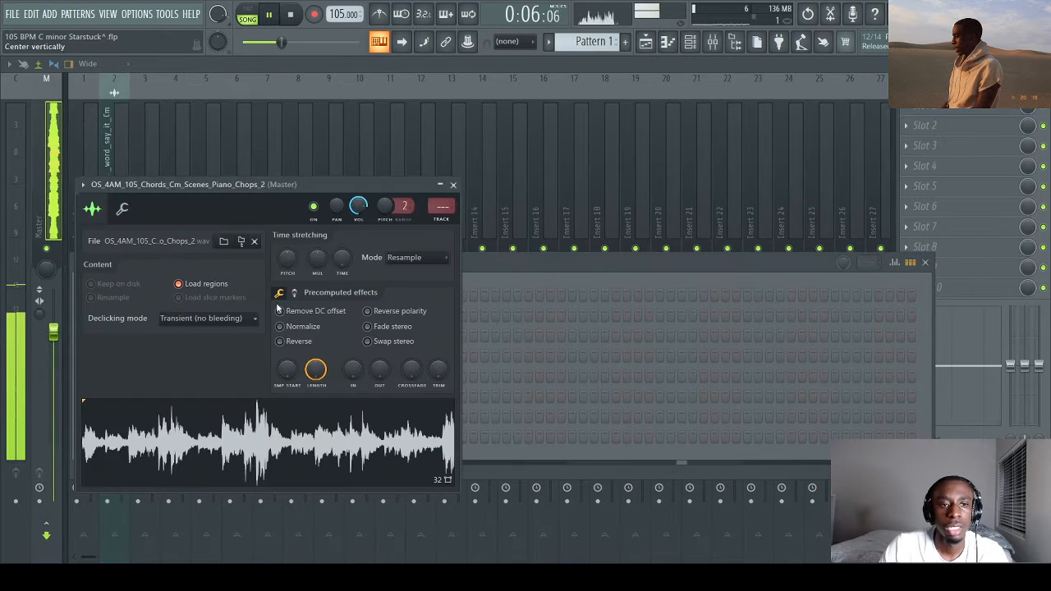
{"action": "left_click", "coordinate": [439, 212]}
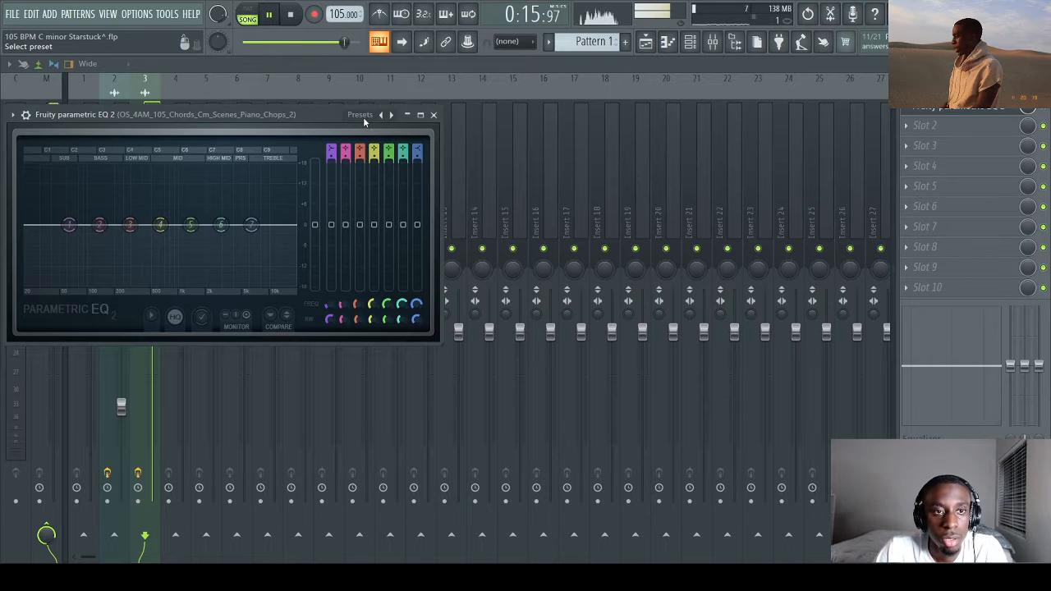
{"action": "left_click", "coordinate": [391, 114]}
{"action": "left_click", "coordinate": [419, 114]}
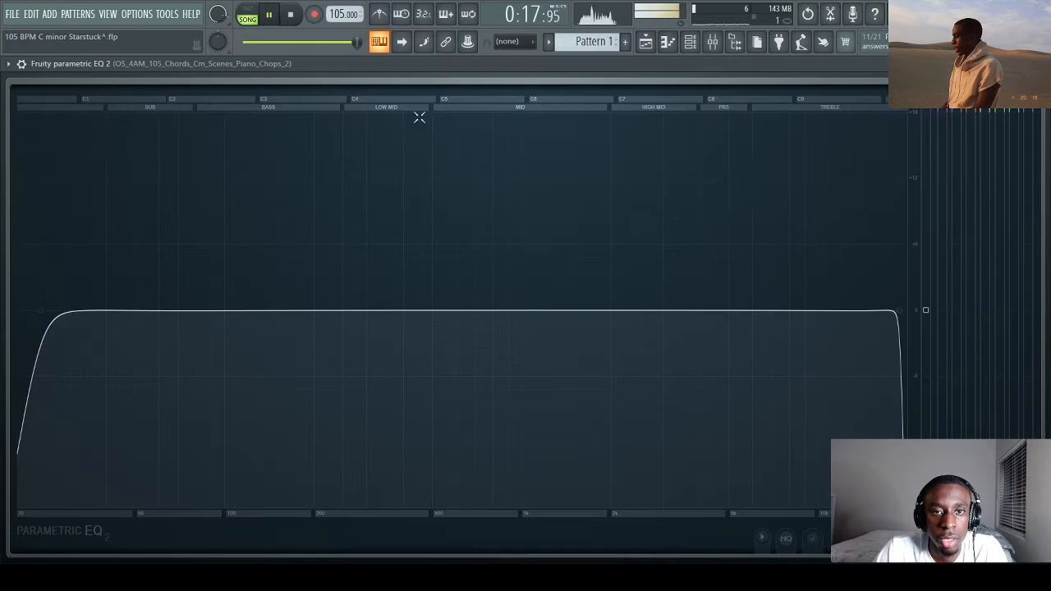
Step: Set the chords EQ's low-pass cutoff to just under 1 kHz and its high-pass cutoff between 50 and 100 Hz, and close the EQ
{"action": "left_click_drag", "start_coordinate": [889, 310], "coordinate": [527, 310]}
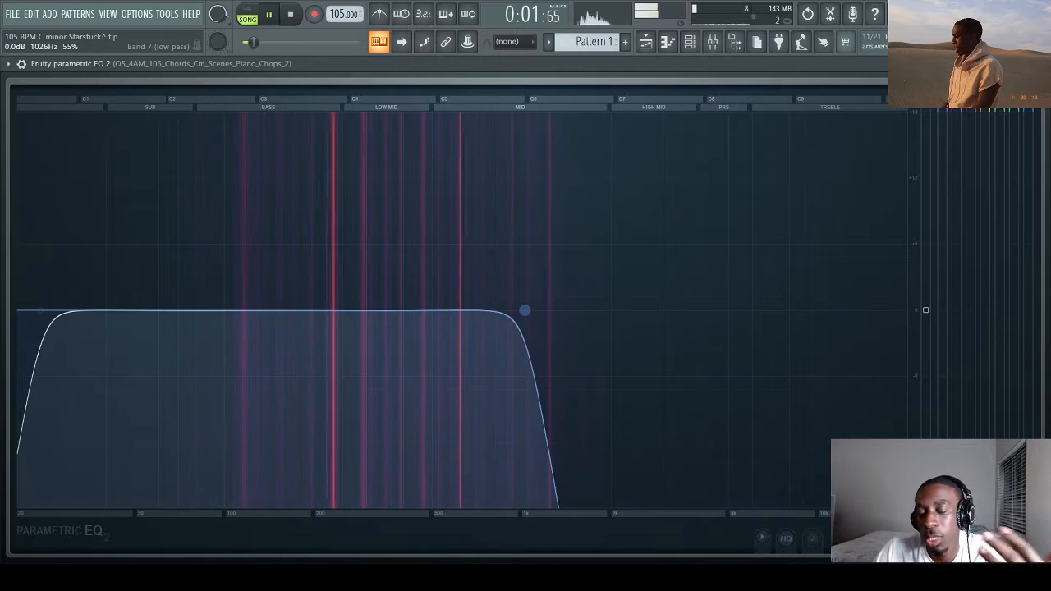
{"action": "left_click_drag", "start_coordinate": [63, 311], "coordinate": [185, 309]}
{"action": "left_click_drag", "start_coordinate": [531, 311], "coordinate": [516, 310]}
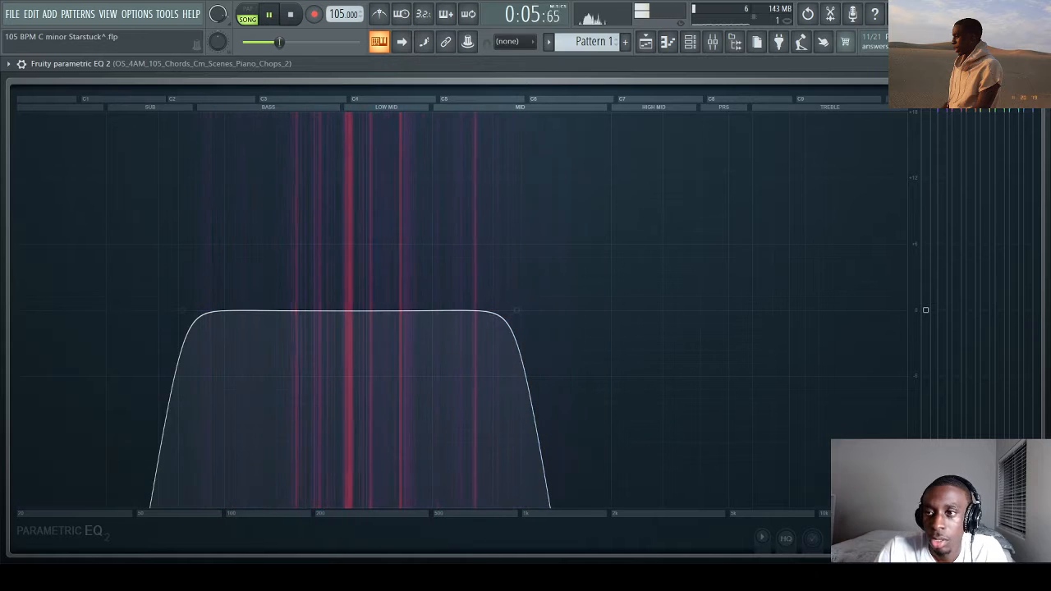
{"action": "left_click", "coordinate": [1041, 64]}
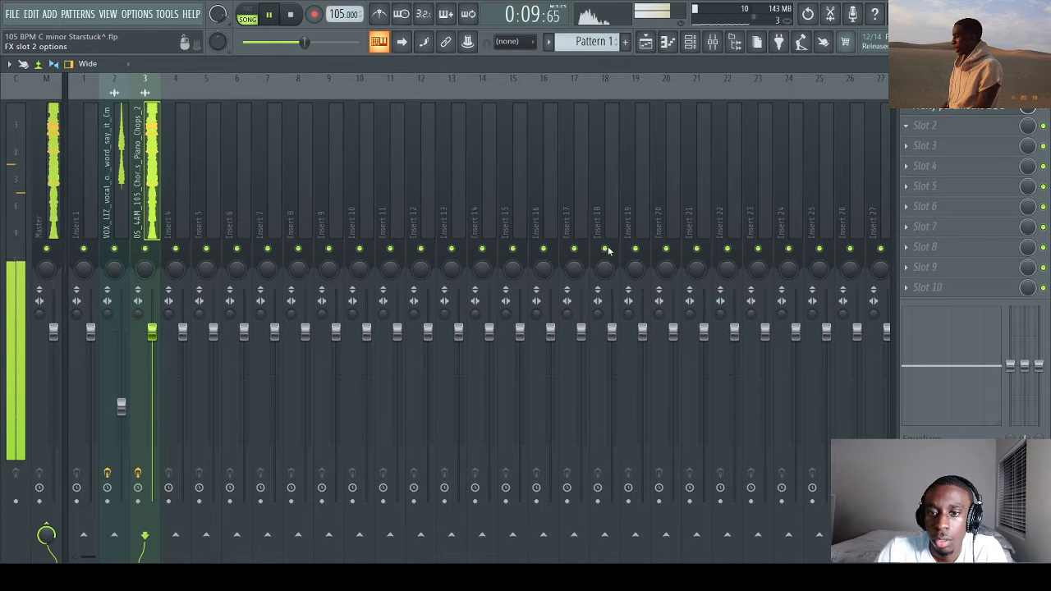
Step: Add Ozone Imager 2 to the piano chords track with 40% width and Stereoize at 9.7 ms, and show its Lissajous view
{"action": "left_click", "coordinate": [718, 294]}
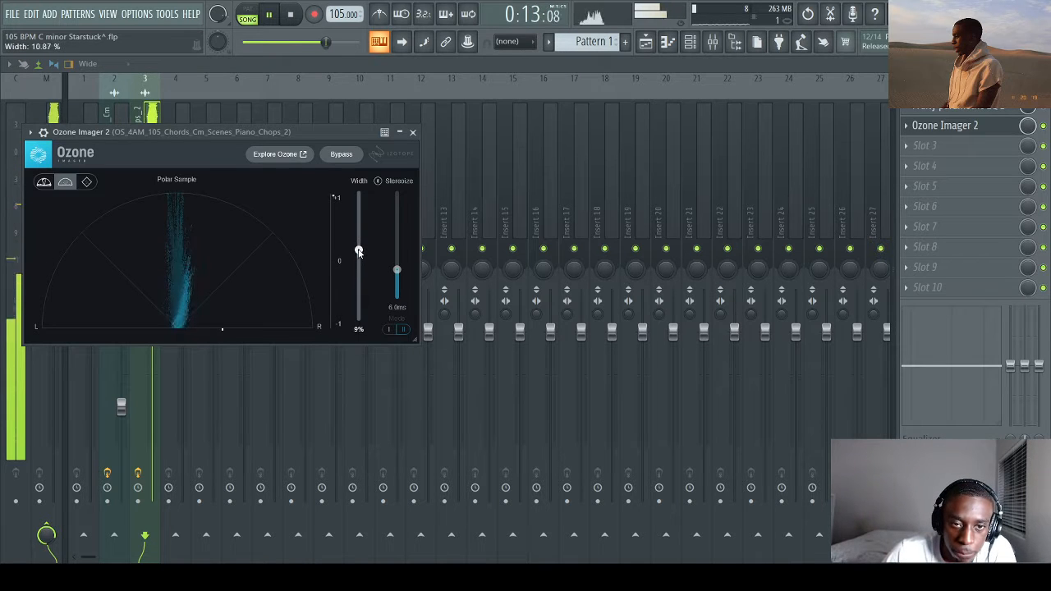
{"action": "left_click_drag", "start_coordinate": [359, 244], "coordinate": [359, 241]}
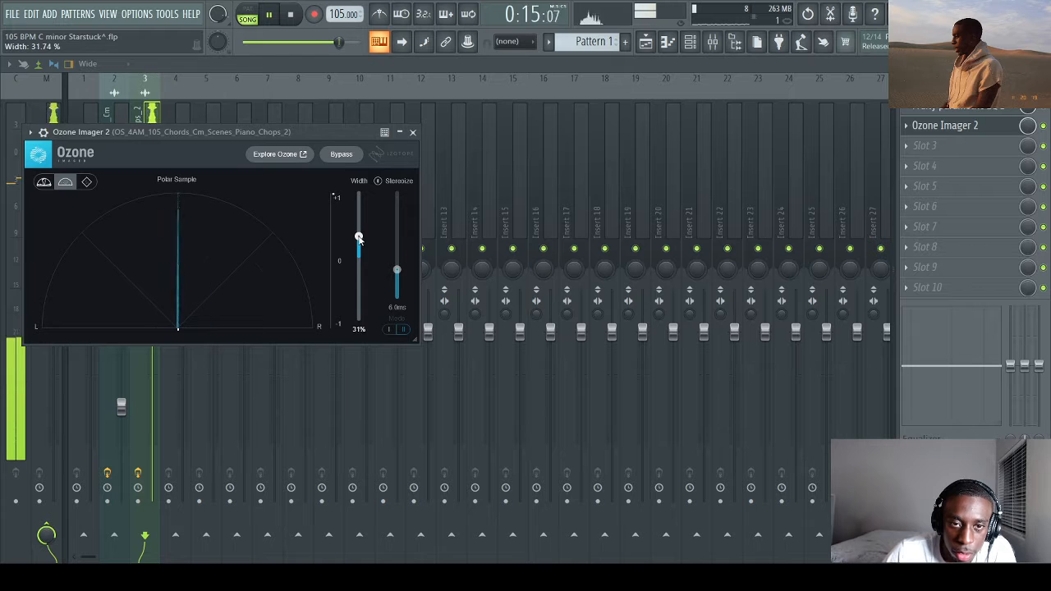
{"action": "left_click", "coordinate": [397, 180]}
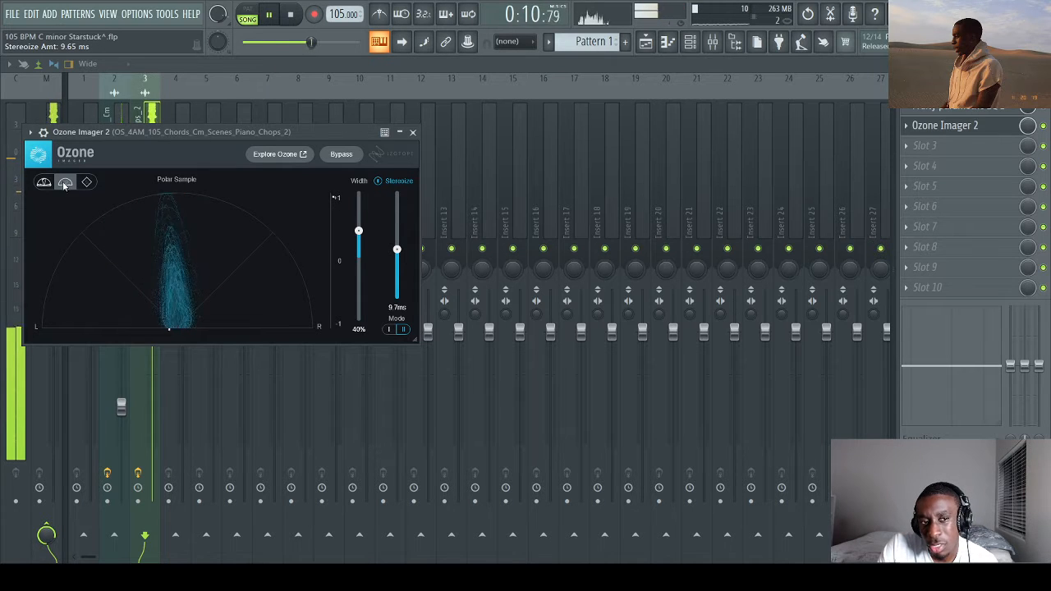
{"action": "left_click", "coordinate": [91, 184]}
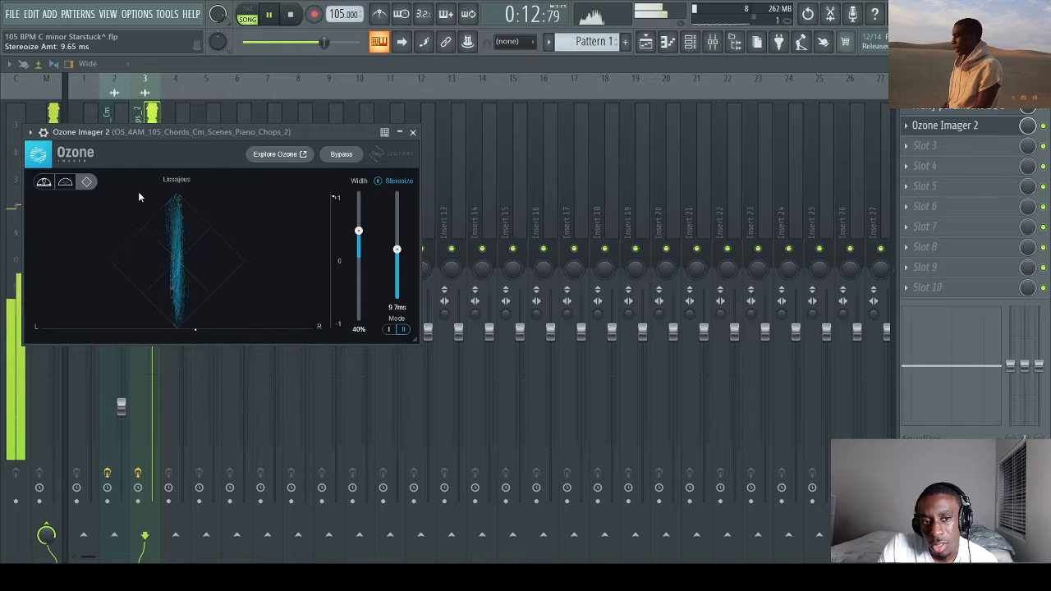
{"action": "left_click", "coordinate": [414, 133]}
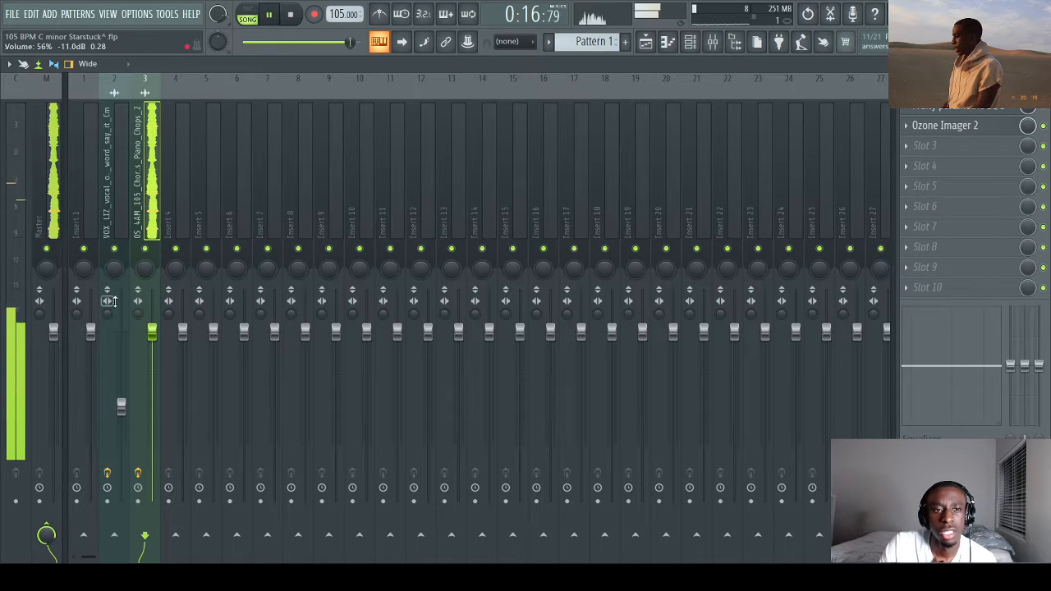
Step: Examine the chord, vocal and Pattern 1 clips across all eight bars of the playlist and bring up the channel rack
{"action": "left_click", "coordinate": [651, 45]}
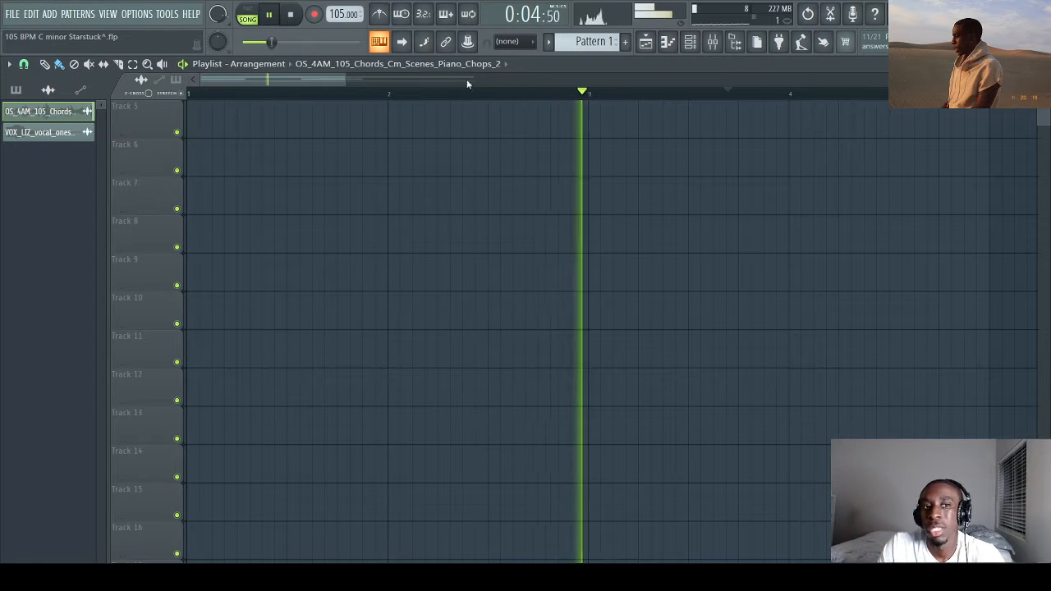
{"action": "left_click", "coordinate": [671, 46]}
{"action": "left_click", "coordinate": [688, 46]}
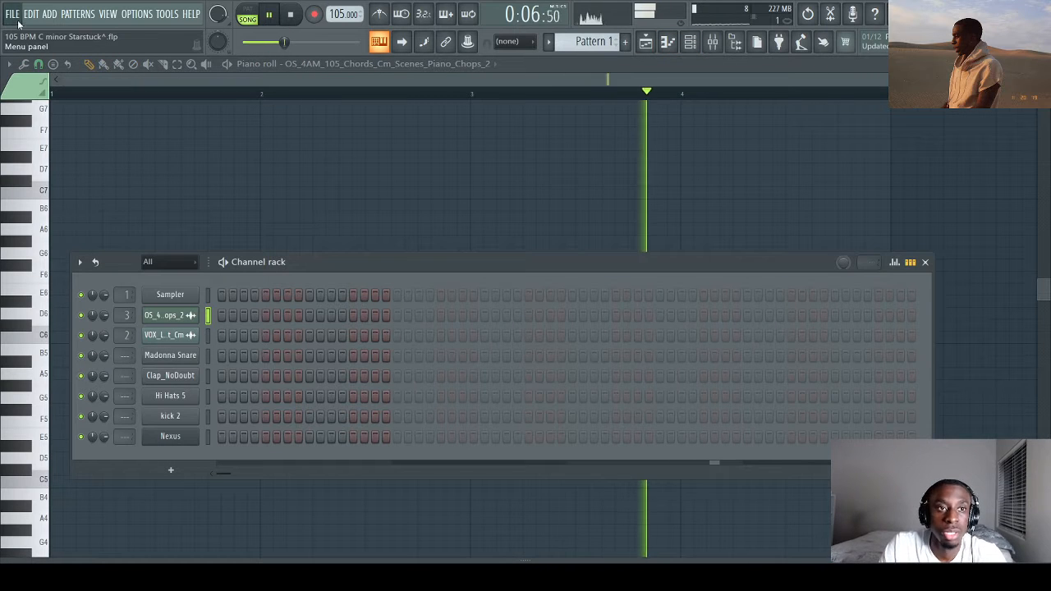
{"action": "left_click_drag", "start_coordinate": [281, 42], "coordinate": [294, 42]}
{"action": "left_click", "coordinate": [648, 45]}
{"action": "left_click", "coordinate": [691, 48]}
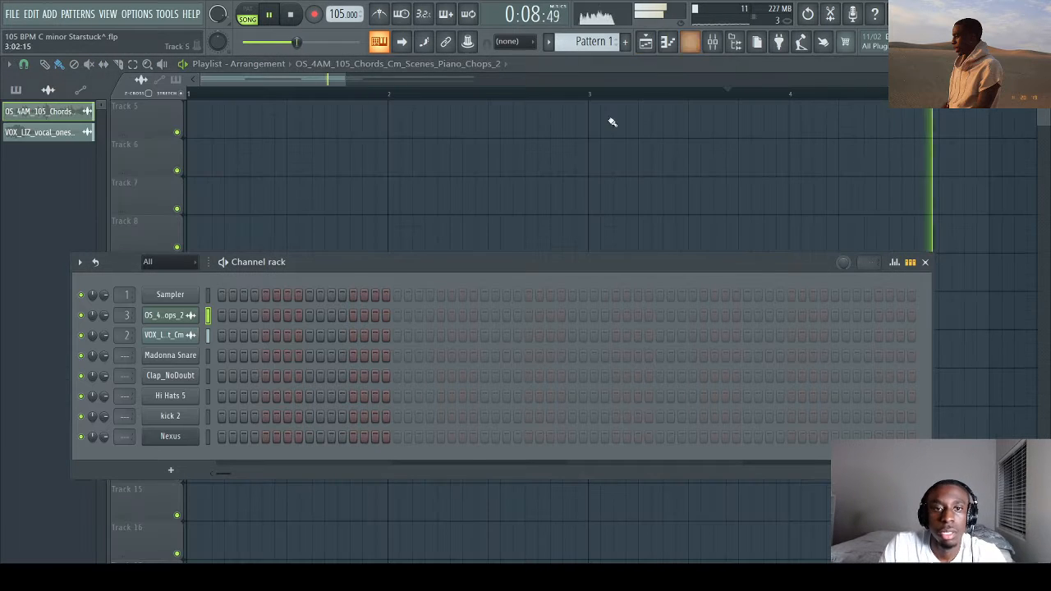
{"action": "left_click", "coordinate": [647, 46]}
{"action": "scroll", "coordinate": [551, 166], "scroll_direction": "up", "scroll_amount": 3}
{"action": "scroll", "coordinate": [551, 166], "scroll_direction": "up", "scroll_amount": 1}
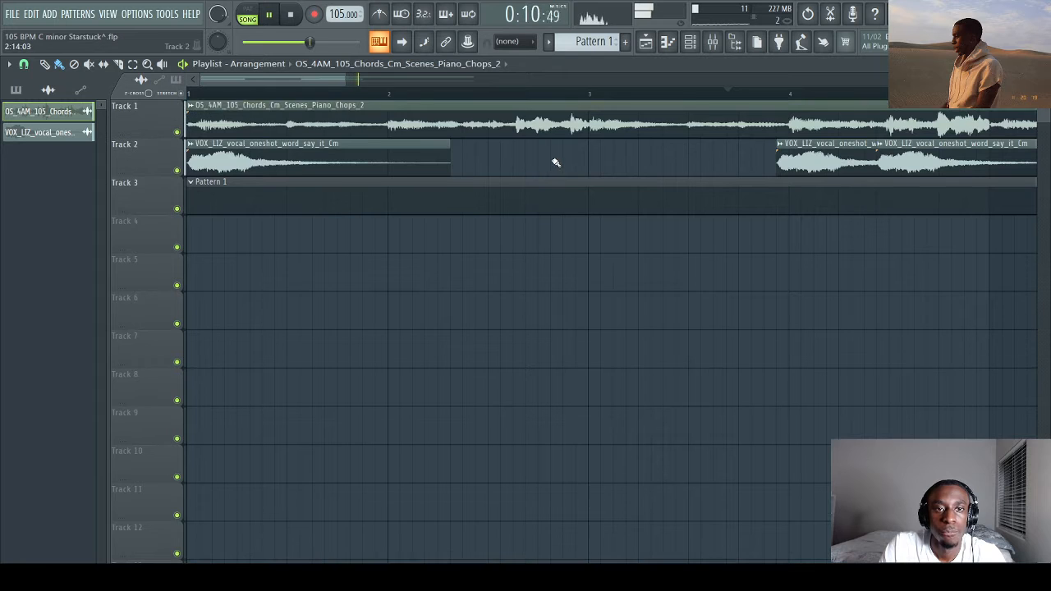
{"action": "scroll", "coordinate": [563, 98], "scroll_direction": "down", "scroll_amount": 4}
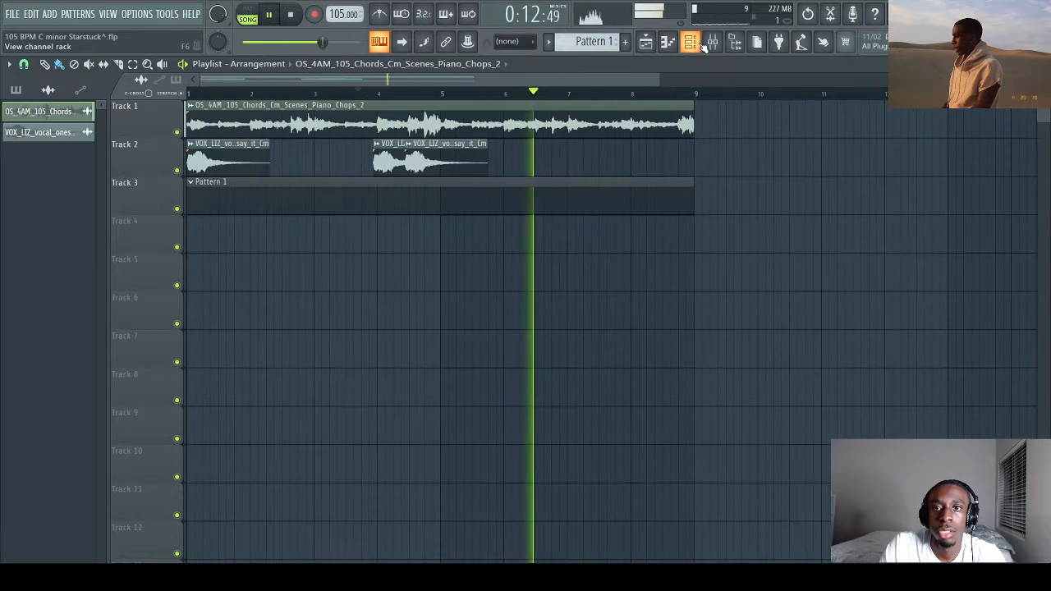
{"action": "key", "text": "F6"}
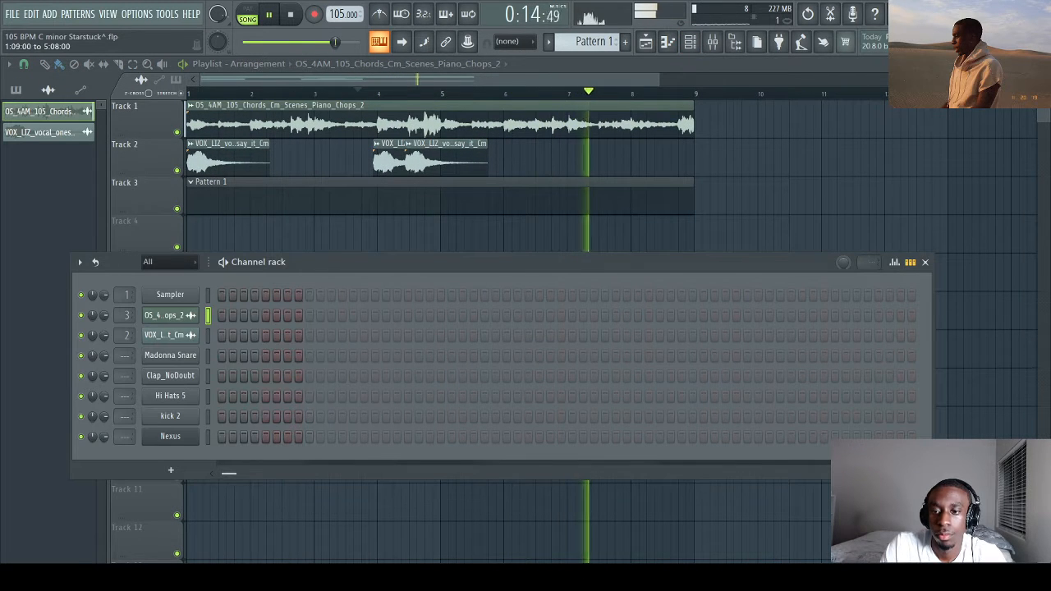
Step: Lengthen Pattern 1 by placing far steps on the Hi Hats 5 channel, and remove the stray Nexus step
{"action": "left_click", "coordinate": [889, 439]}
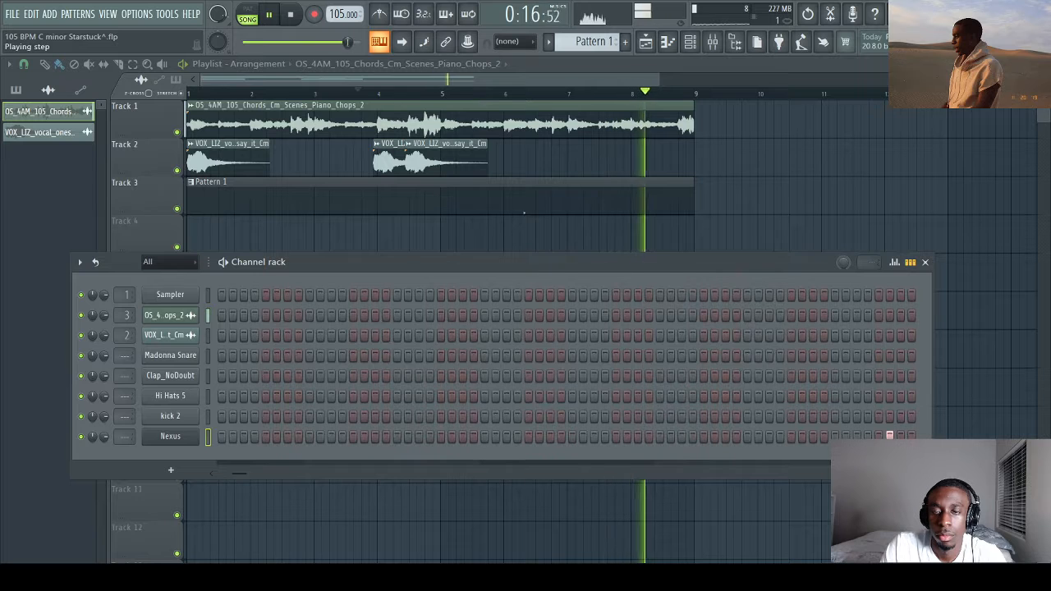
{"action": "scroll", "coordinate": [889, 444], "scroll_direction": "right", "scroll_amount": 4}
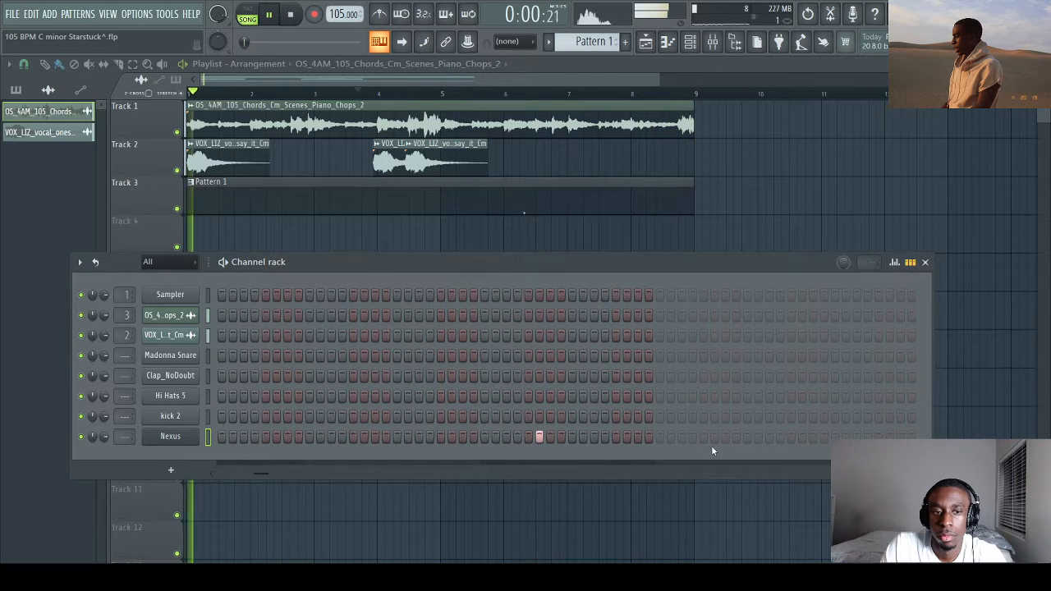
{"action": "left_click", "coordinate": [539, 436]}
{"action": "left_click", "coordinate": [606, 396]}
{"action": "left_click", "coordinate": [704, 396]}
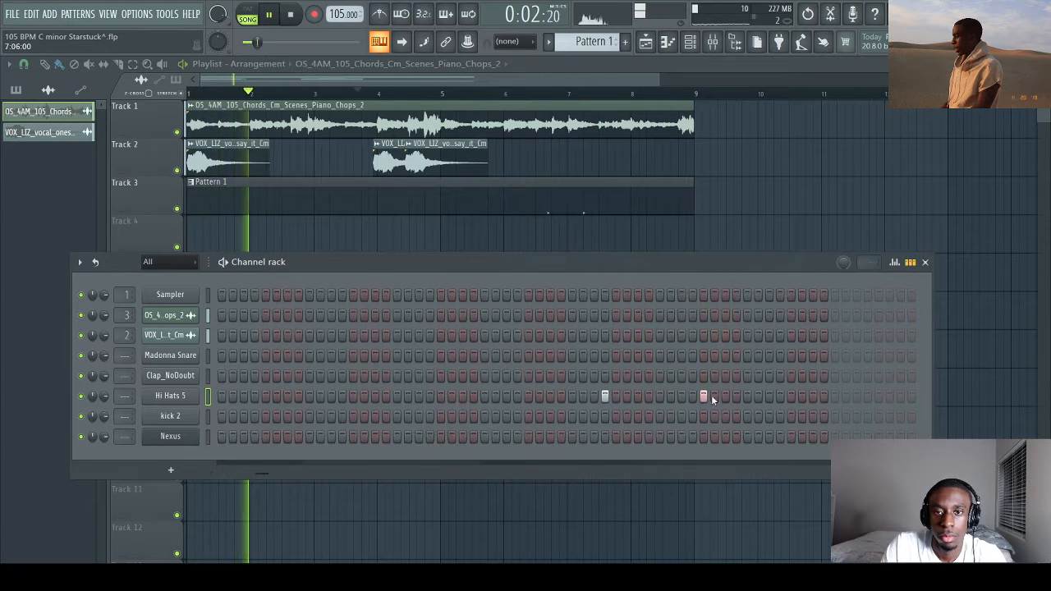
Step: Extend Pattern 1 to eight bars with another hi-hat step and fill the Hi Hats 5 channel every two steps
{"action": "right_click", "coordinate": [177, 396]}
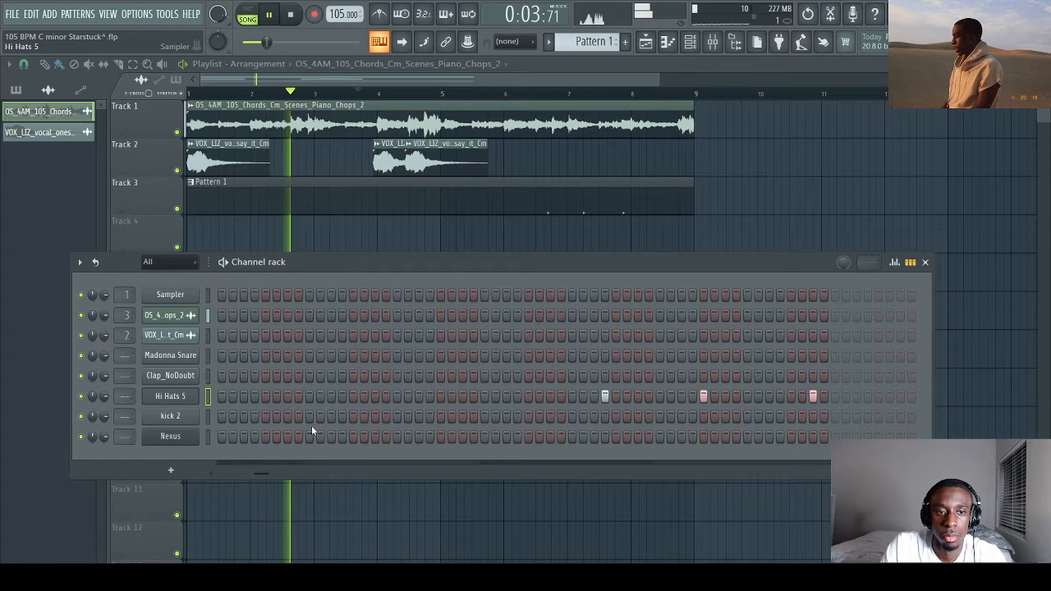
{"action": "left_click", "coordinate": [416, 435]}
{"action": "left_click", "coordinate": [889, 396]}
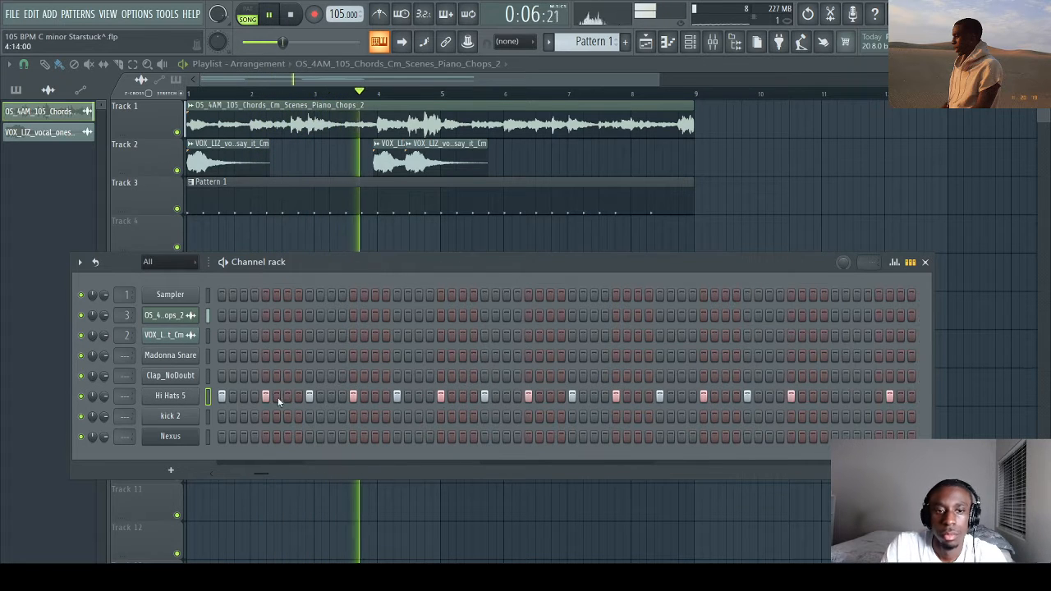
{"action": "right_click", "coordinate": [183, 396]}
{"action": "left_click", "coordinate": [364, 428]}
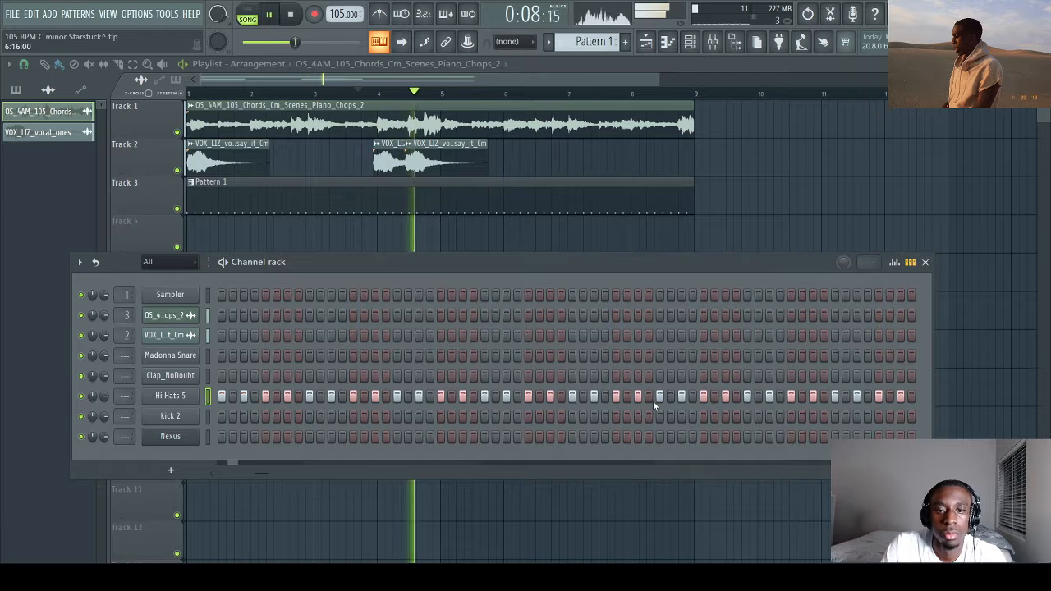
{"action": "left_click", "coordinate": [920, 474]}
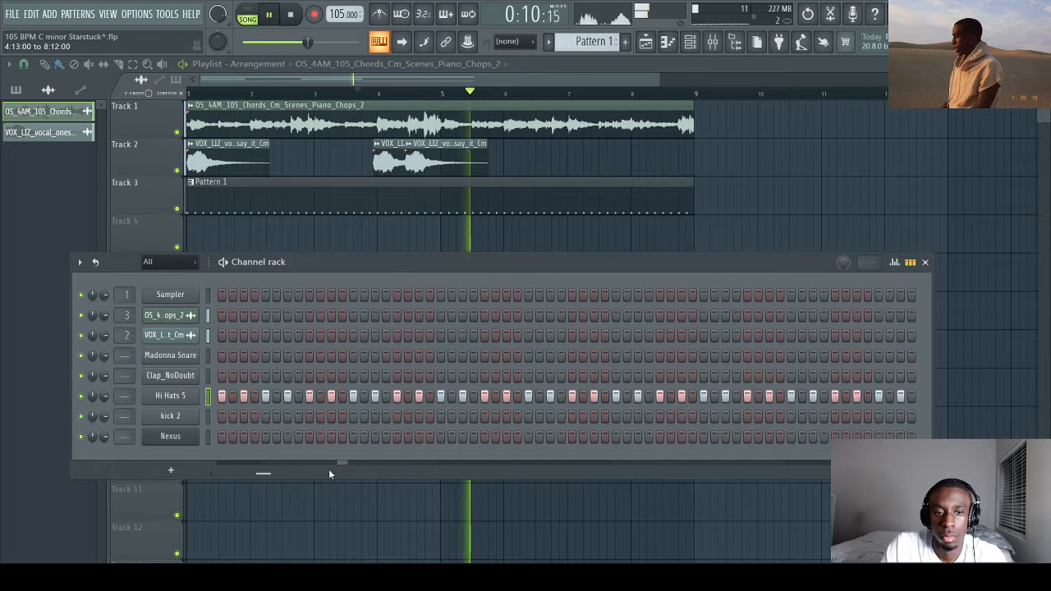
{"action": "left_click", "coordinate": [292, 474]}
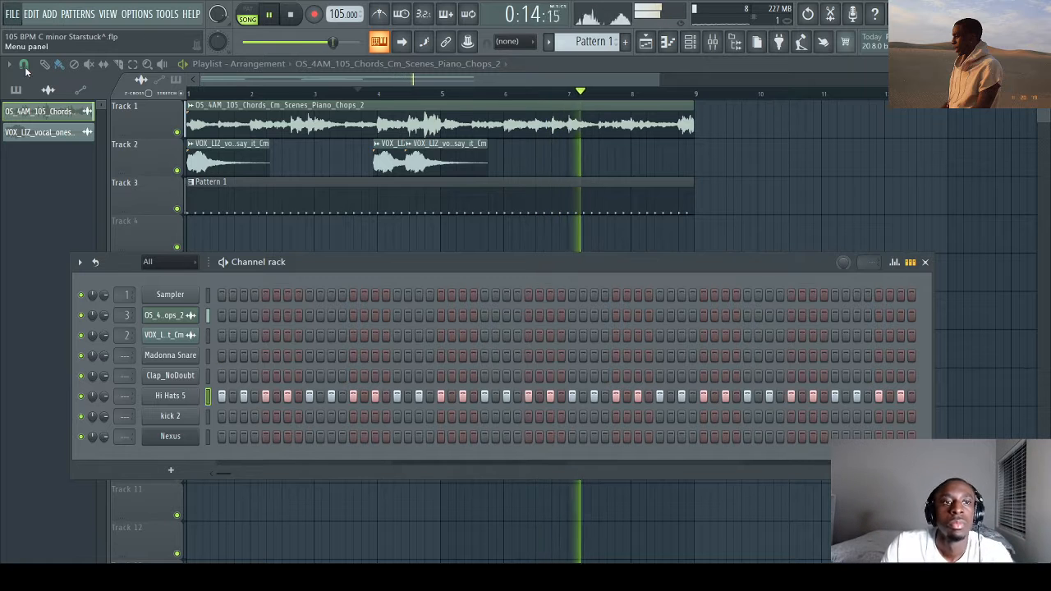
Step: Place Madonna Snare hits on steps 5 and 13 of bars 1 to 4 and on step 5 of bar 5
{"action": "left_click", "coordinate": [266, 355]}
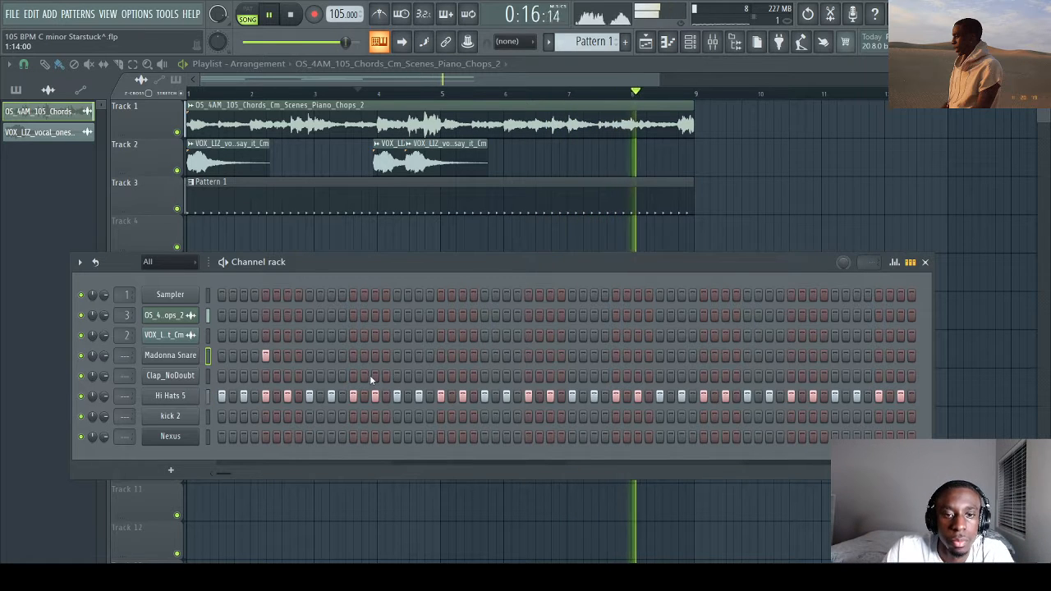
{"action": "left_click", "coordinate": [353, 355]}
{"action": "left_click", "coordinate": [441, 355]}
{"action": "left_click", "coordinate": [528, 355]}
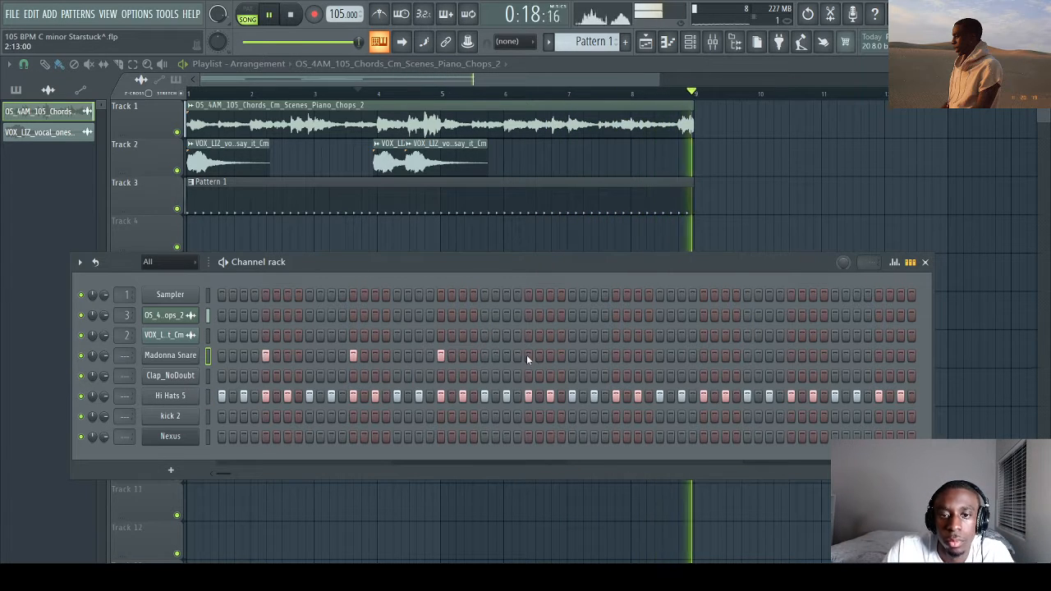
{"action": "left_click", "coordinate": [616, 355]}
{"action": "left_click", "coordinate": [704, 355]}
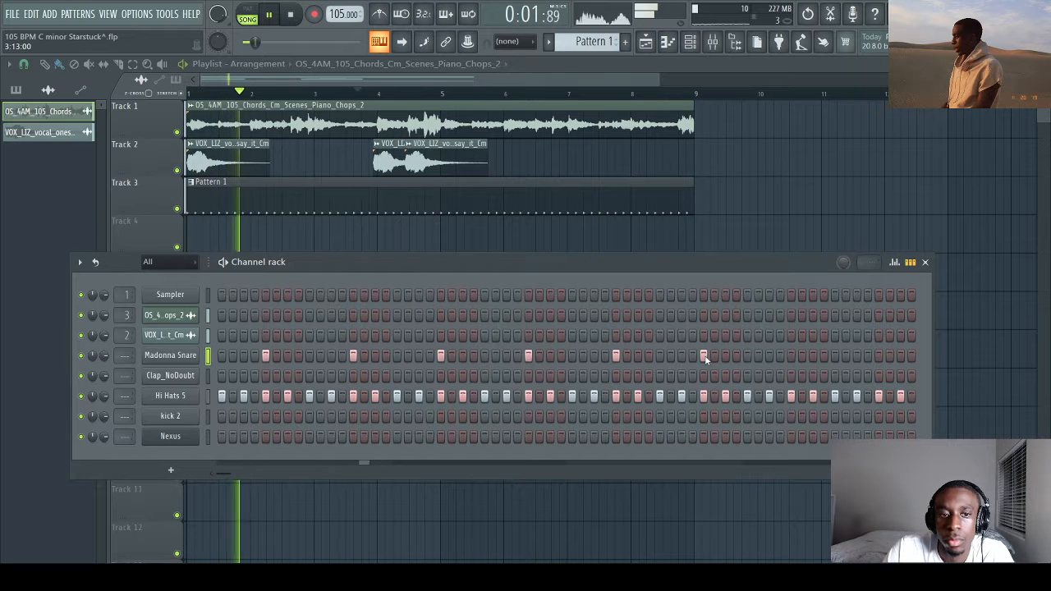
{"action": "left_click", "coordinate": [791, 354]}
{"action": "left_click", "coordinate": [878, 355]}
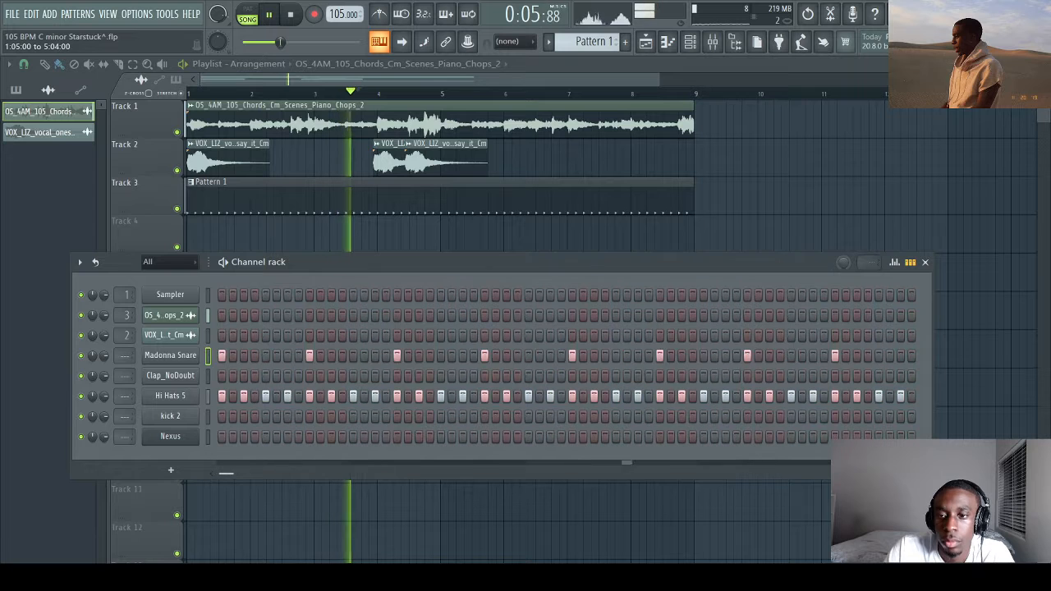
{"action": "left_click", "coordinate": [836, 355]}
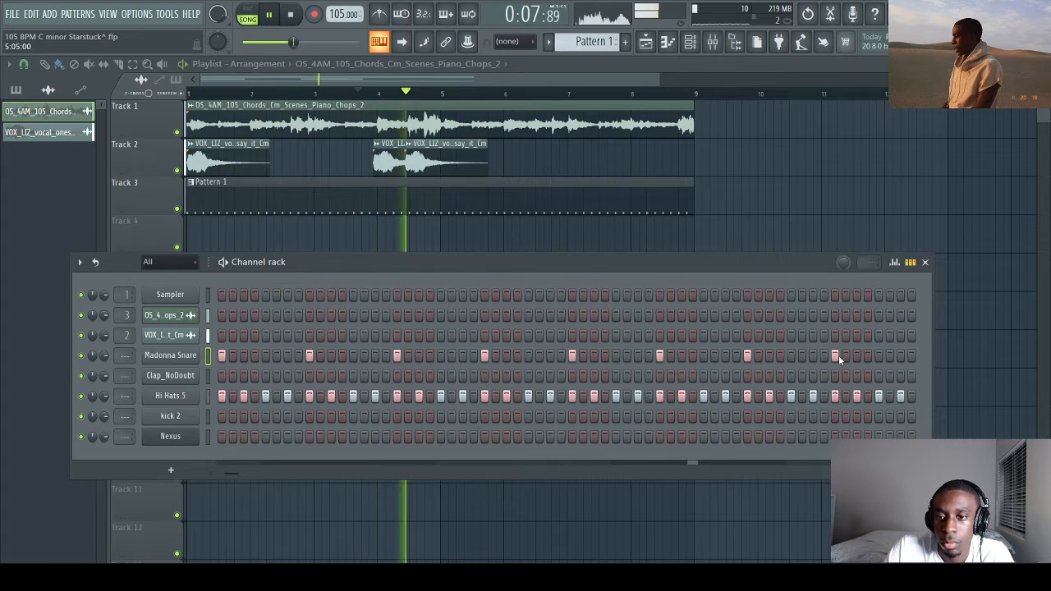
Step: Duplicate the Madonna Snare notes of bars 1 to 4 into bars 5 to 8 in the piano roll
{"action": "left_click", "coordinate": [668, 43]}
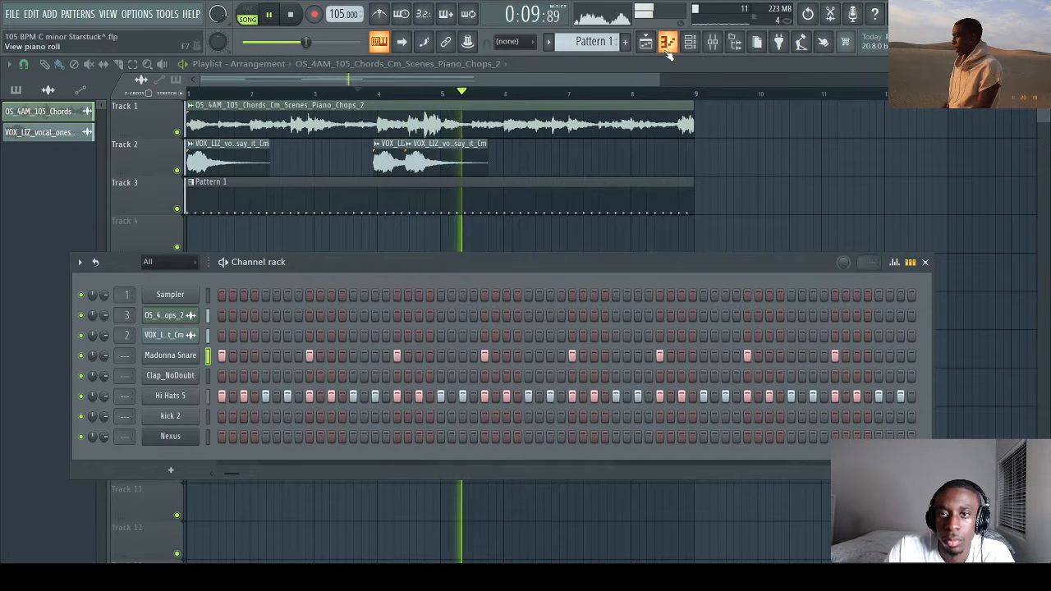
{"action": "scroll", "coordinate": [568, 89], "scroll_direction": "down", "scroll_amount": 3}
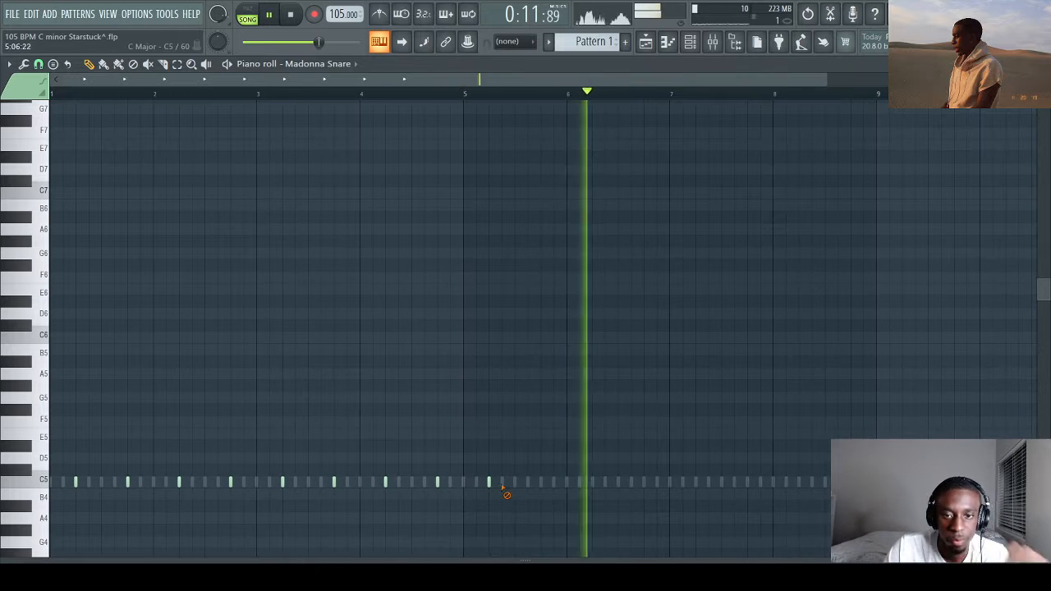
{"action": "left_click_drag", "start_coordinate": [464, 95], "coordinate": [3, 90]}
{"action": "key", "text": "ctrl+b"}
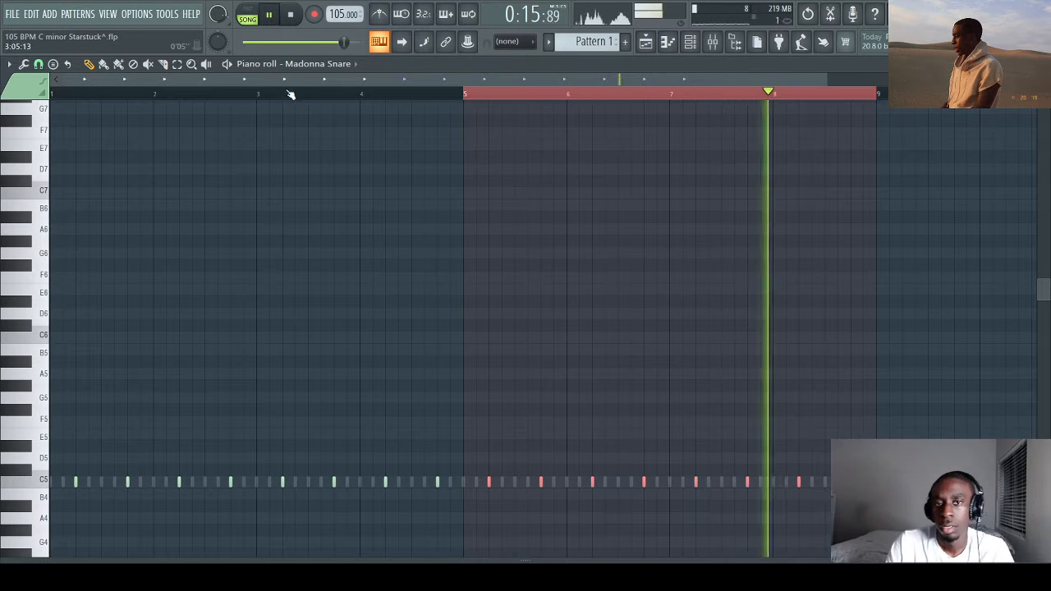
Step: Clear the selection of the snare notes in bars 5 to 8 and play the arrangement in song mode
{"action": "left_click", "coordinate": [355, 94]}
{"action": "key", "text": "ctrl+d"}
{"action": "key", "text": "space"}
{"action": "key", "text": "space"}
{"action": "key", "text": "space"}
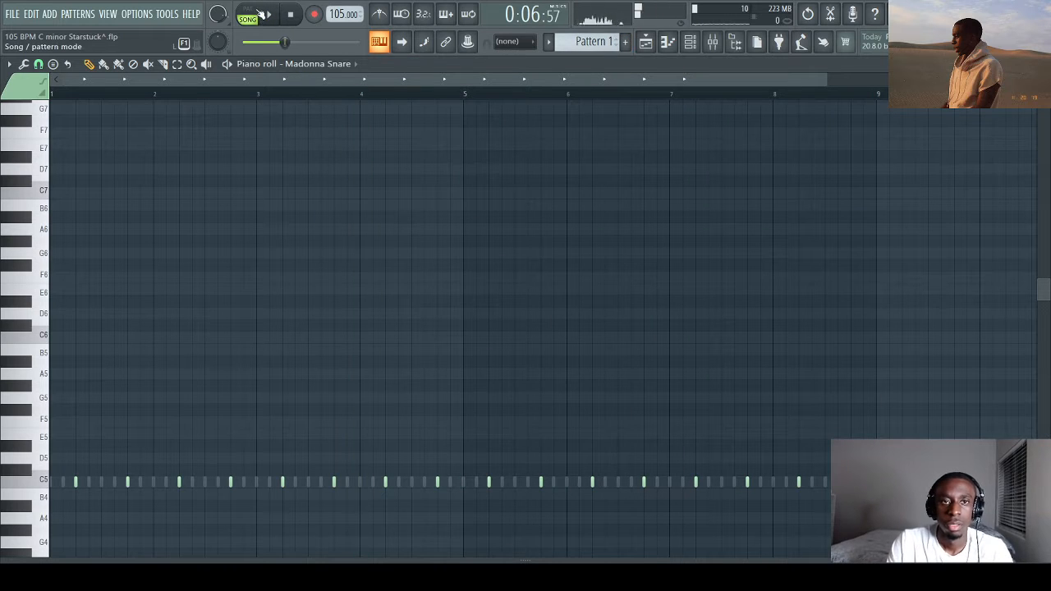
{"action": "double_click", "coordinate": [249, 13]}
{"action": "key", "text": "space"}
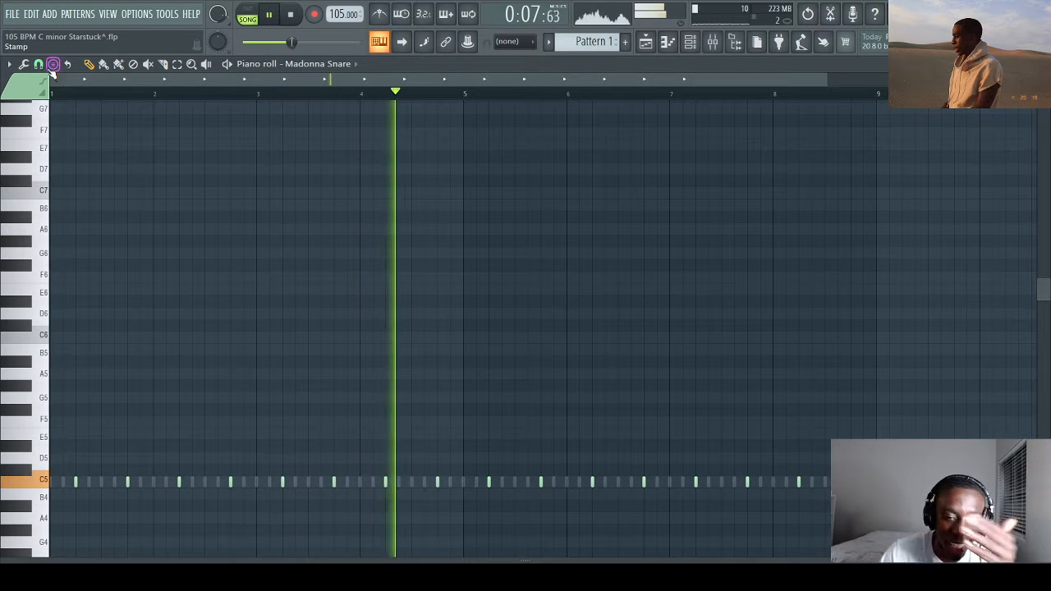
{"action": "left_click_drag", "start_coordinate": [473, 559], "coordinate": [472, 105]}
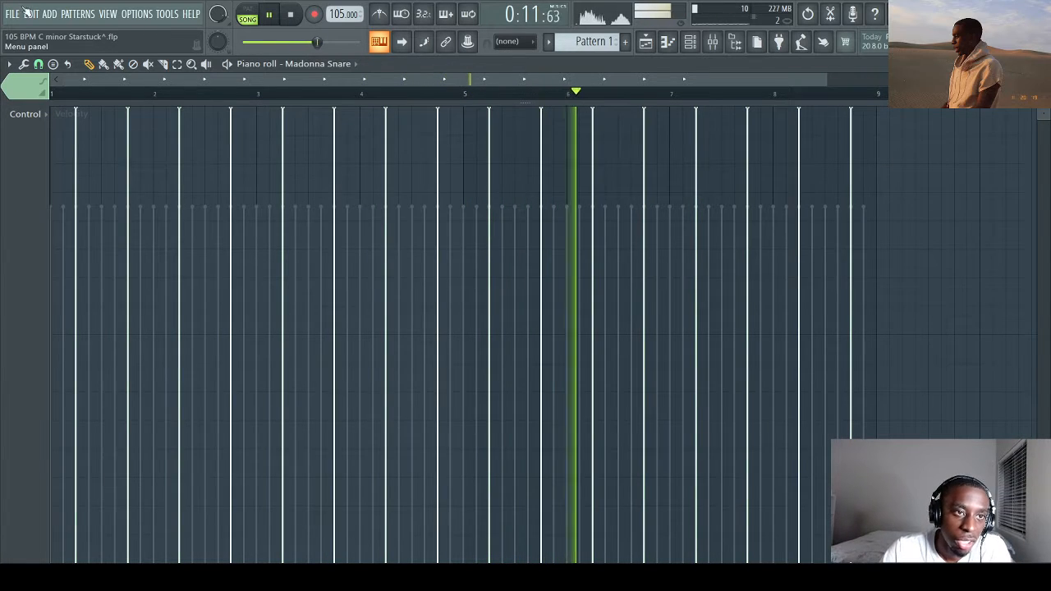
{"action": "left_click", "coordinate": [645, 43]}
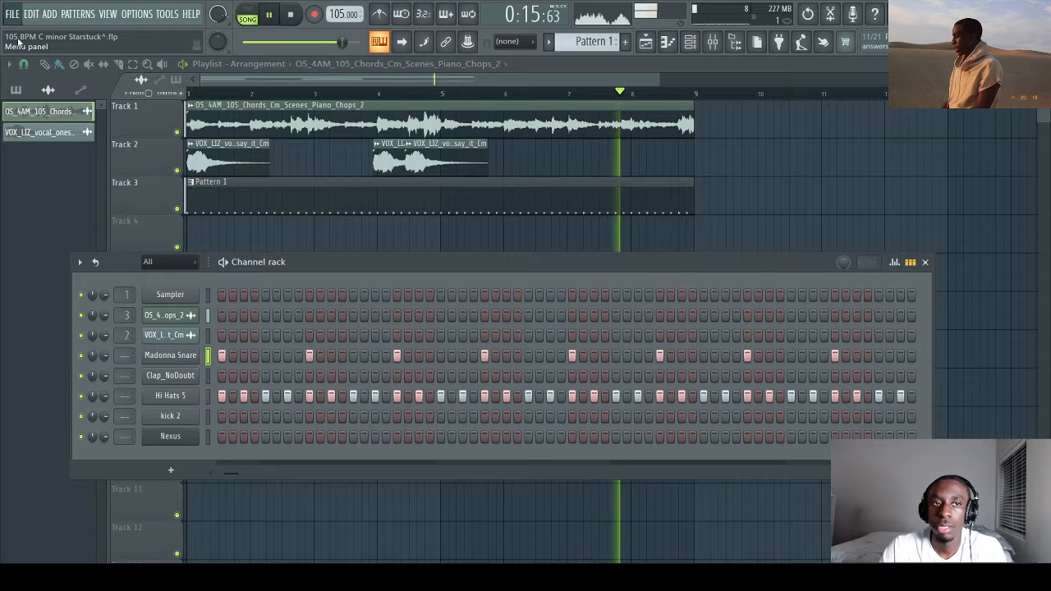
{"action": "left_click", "coordinate": [678, 47]}
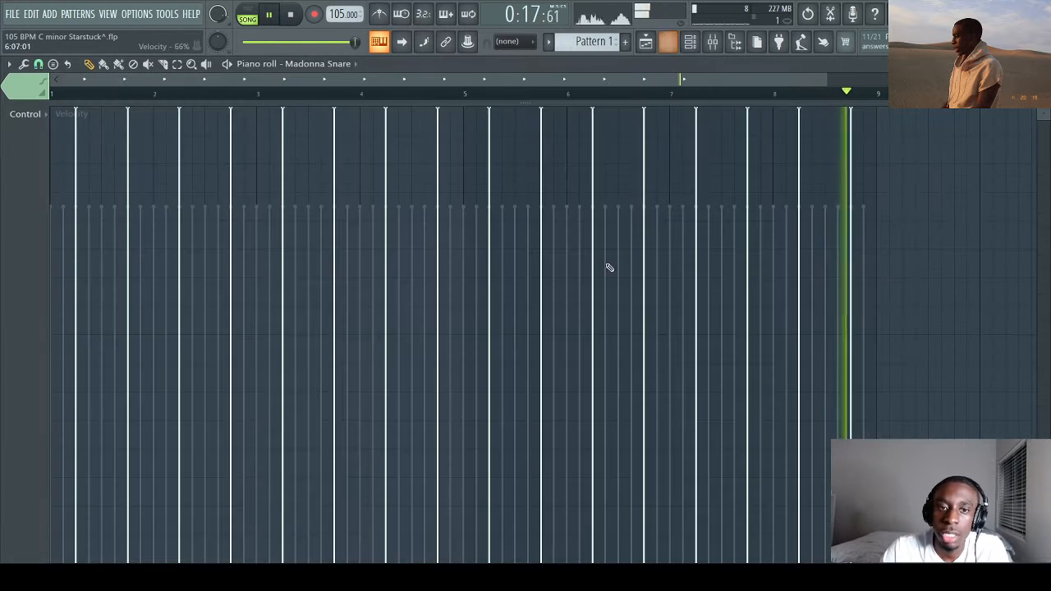
{"action": "key", "text": "space"}
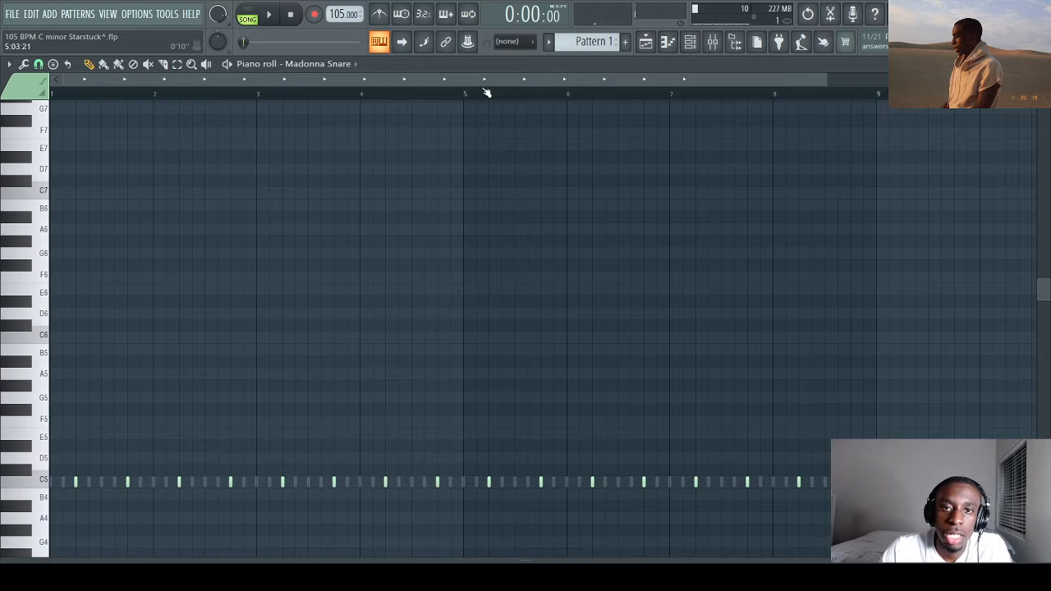
{"action": "left_click_drag", "start_coordinate": [486, 92], "coordinate": [4, 71]}
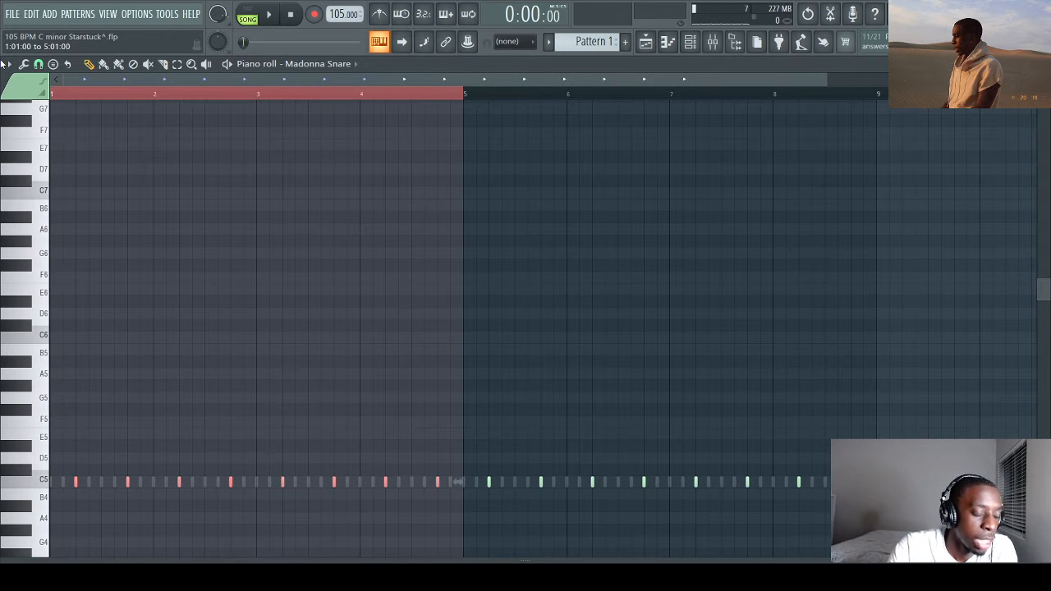
{"action": "left_click_drag", "start_coordinate": [467, 104], "coordinate": [306, 97]}
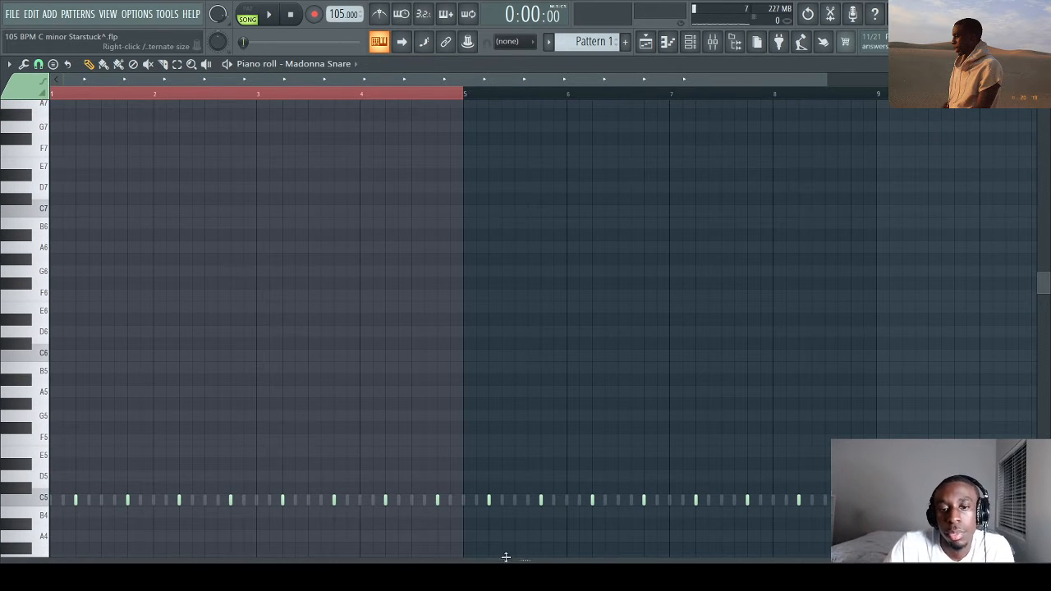
{"action": "left_click_drag", "start_coordinate": [506, 558], "coordinate": [536, 15]}
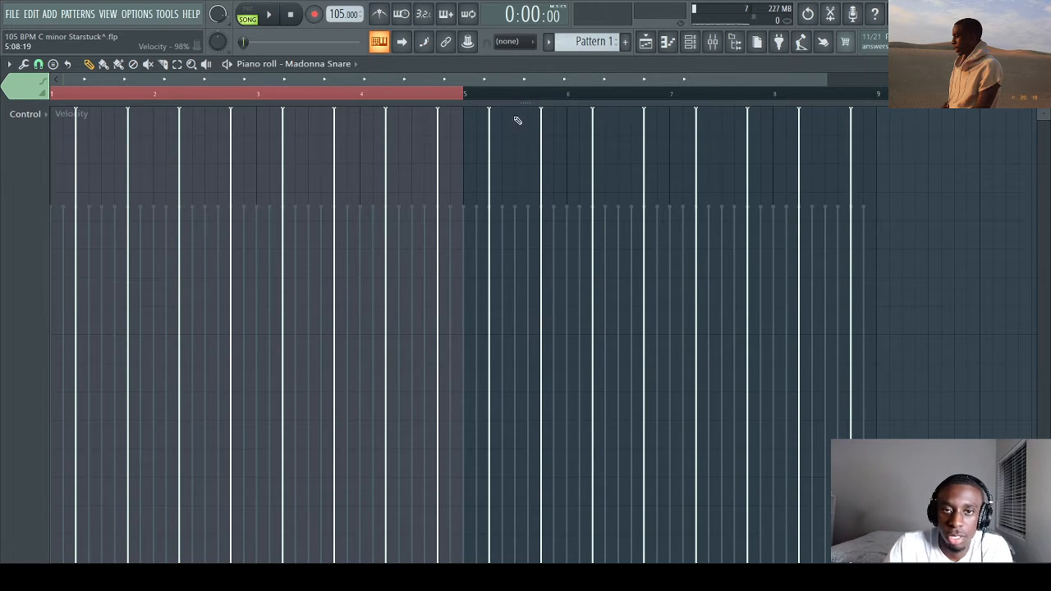
{"action": "left_click_drag", "start_coordinate": [515, 104], "coordinate": [603, 549]}
Step: Remove the Hi Hats 5 hits on steps 5 and 7 of bar 1 and add in-between hits, including step 14 of bar 2
{"action": "left_click", "coordinate": [690, 42]}
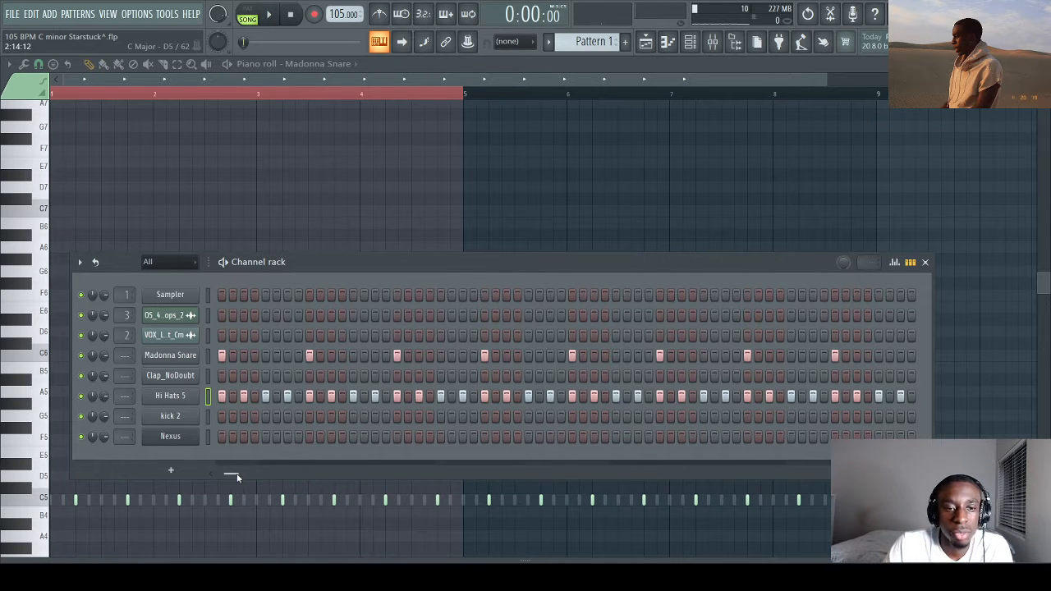
{"action": "left_click_drag", "start_coordinate": [230, 474], "coordinate": [218, 478]}
{"action": "key", "text": "space"}
{"action": "key", "text": "space"}
{"action": "right_click", "coordinate": [287, 397]}
{"action": "right_click", "coordinate": [265, 397]}
{"action": "key", "text": "space"}
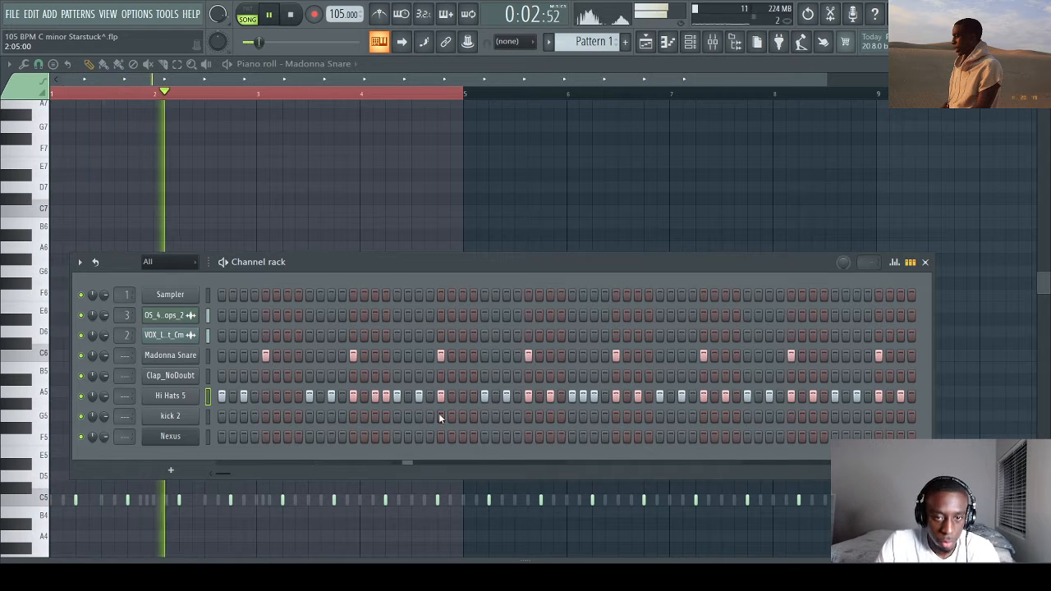
{"action": "left_click", "coordinate": [539, 398]}
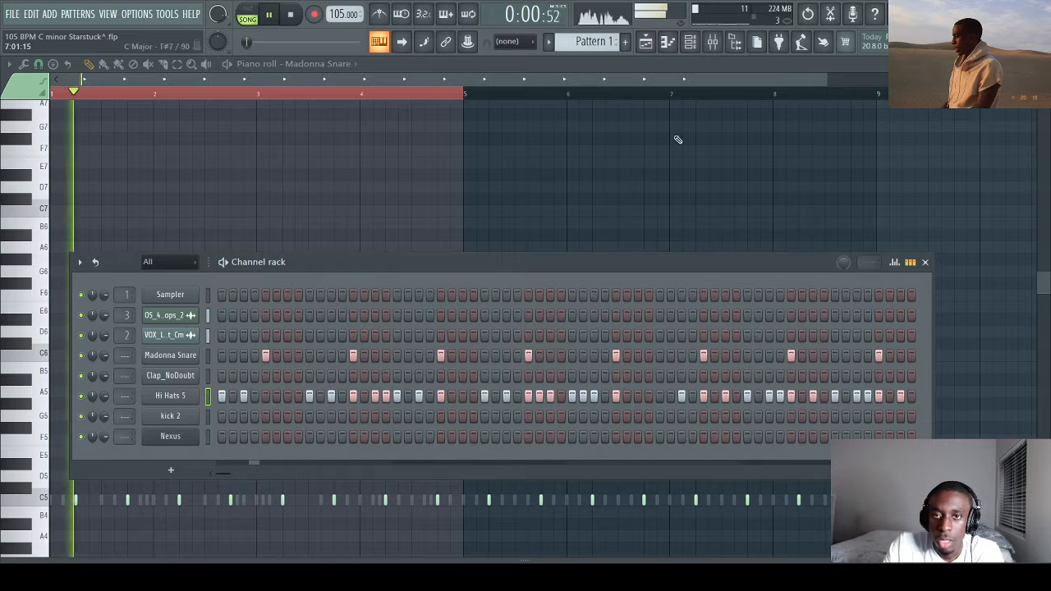
Step: Clear the Hi Hats 5 hits after the first step of bar 5 and add one on step 16 of bar 6
{"action": "left_click", "coordinate": [646, 46]}
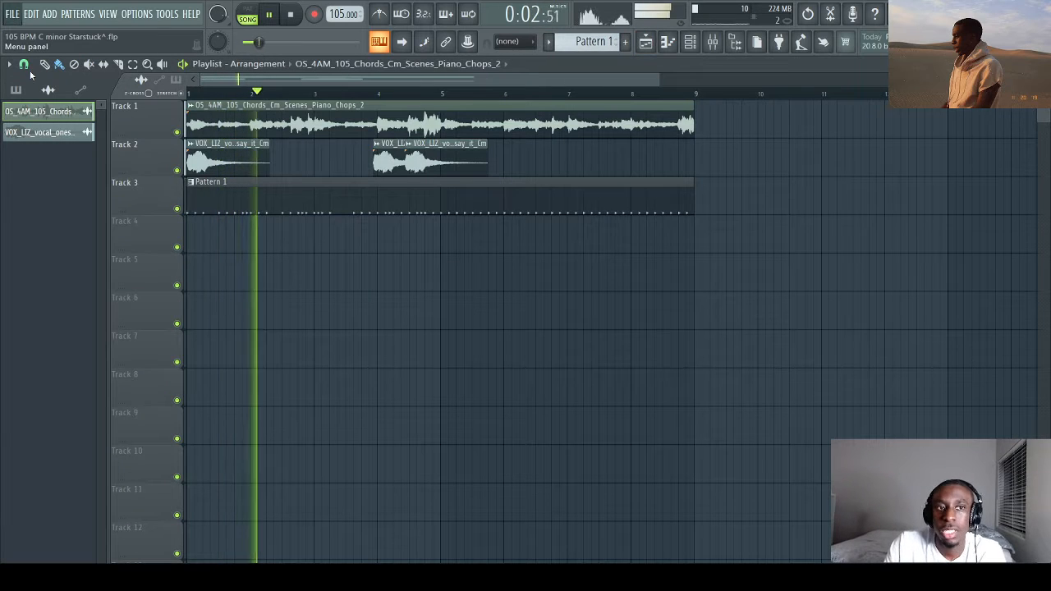
{"action": "left_click", "coordinate": [689, 41]}
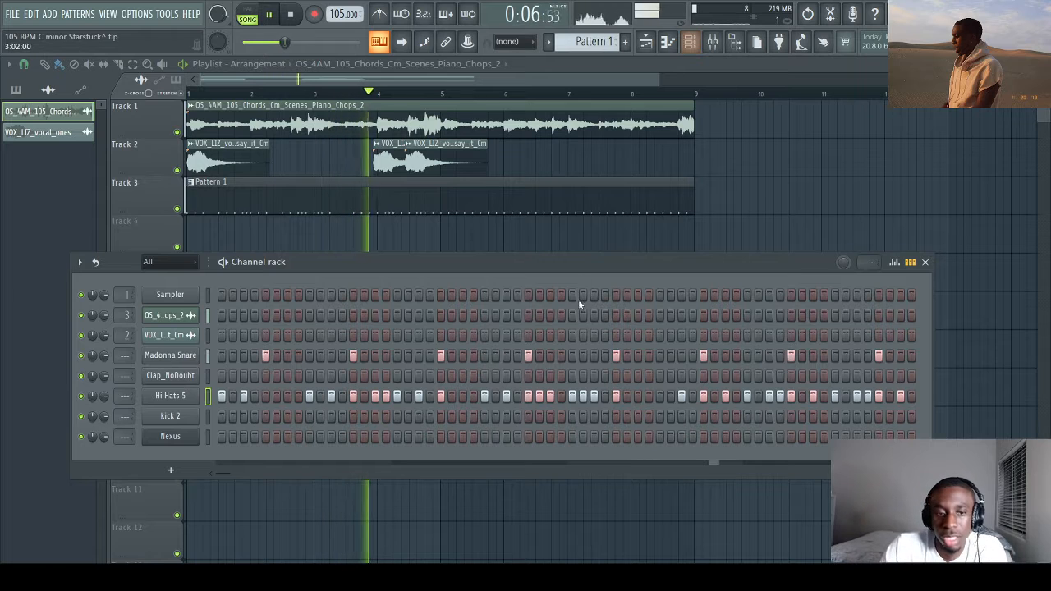
{"action": "left_click_drag", "start_coordinate": [227, 473], "coordinate": [240, 474]}
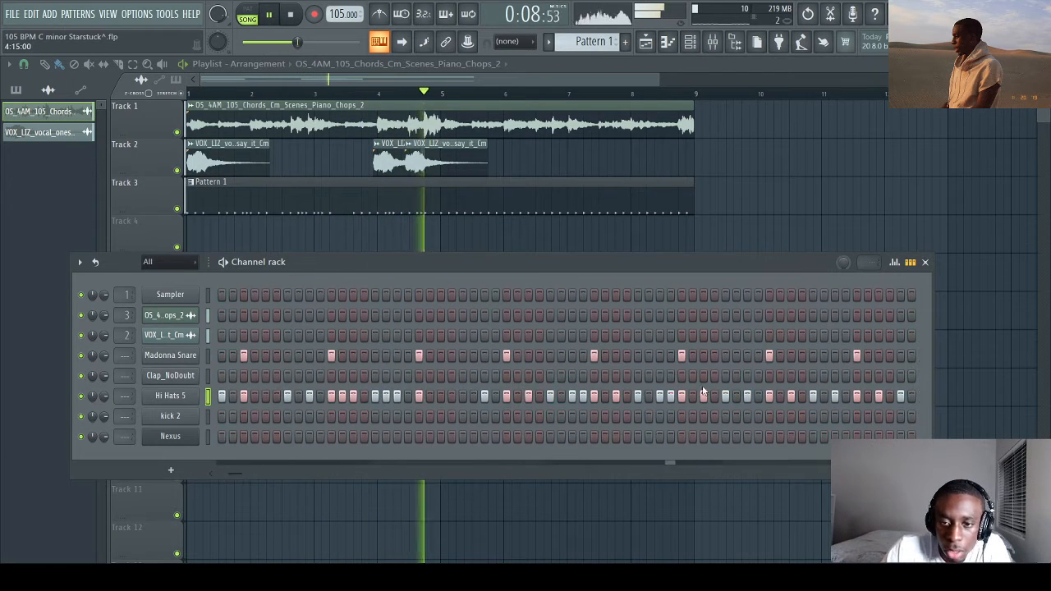
{"action": "left_click", "coordinate": [813, 396]}
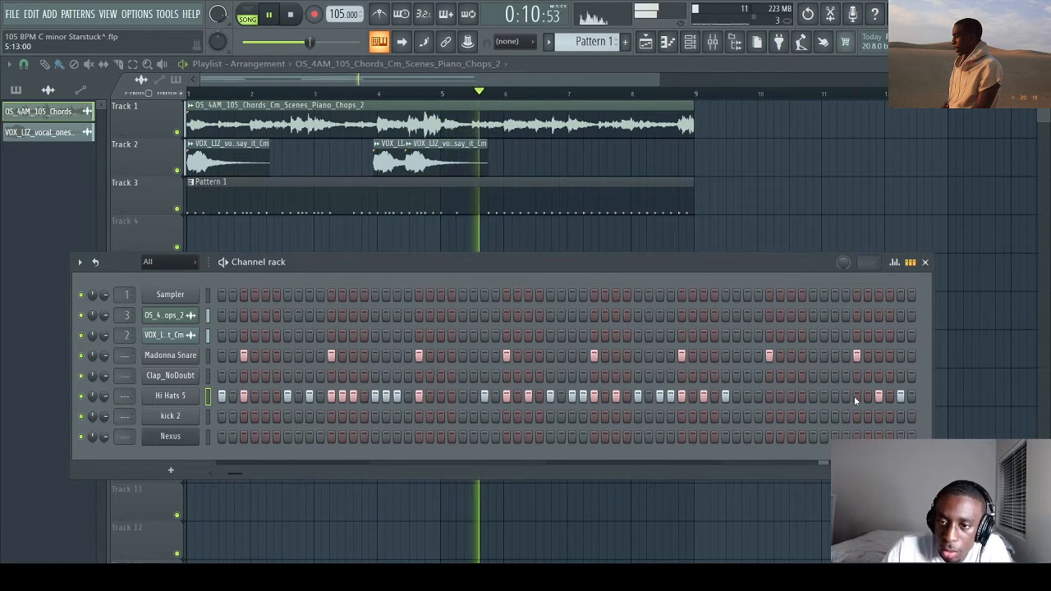
{"action": "left_click", "coordinate": [877, 397]}
{"action": "left_click", "coordinate": [920, 473]}
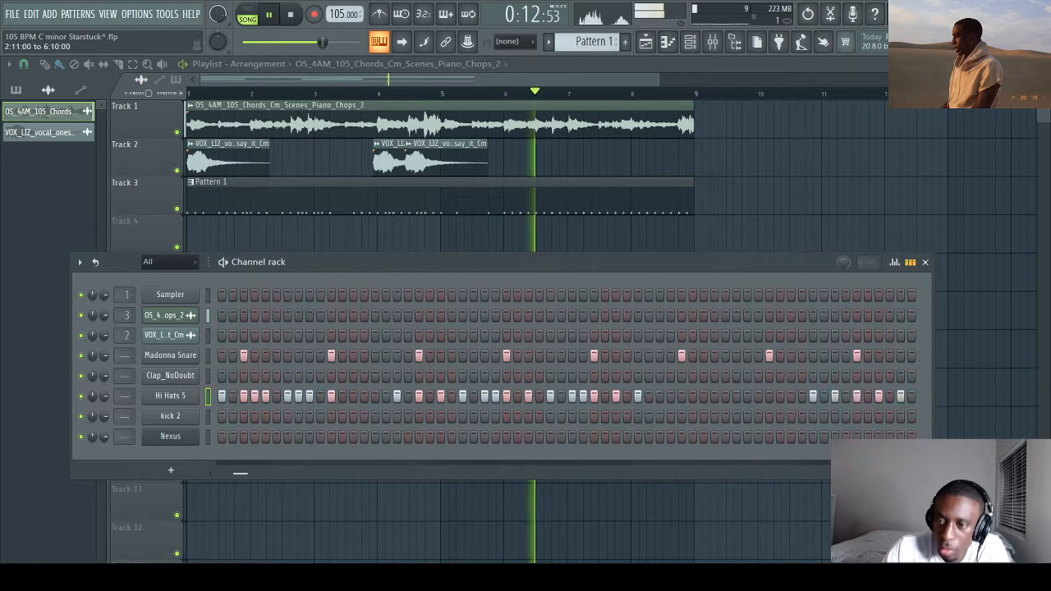
{"action": "left_click", "coordinate": [920, 473]}
{"action": "left_click", "coordinate": [920, 473]}
{"action": "left_click", "coordinate": [890, 399]}
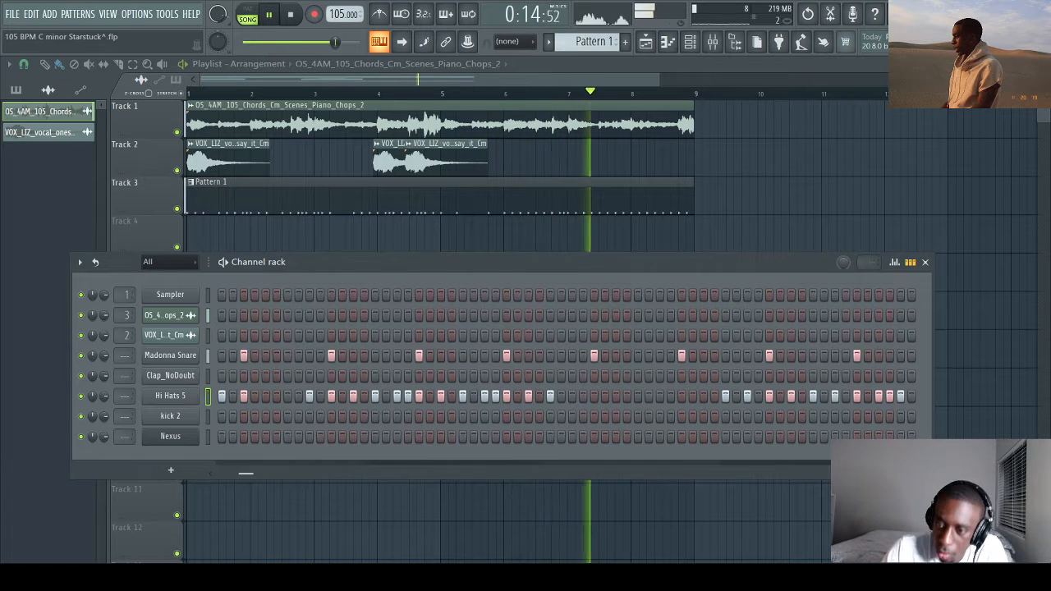
Step: Add Hi Hats 5 hits on step 6 of bar 8 and step 16 of bar 7
{"action": "left_click", "coordinate": [920, 473]}
{"action": "left_click", "coordinate": [919, 473]}
{"action": "left_click", "coordinate": [824, 399]}
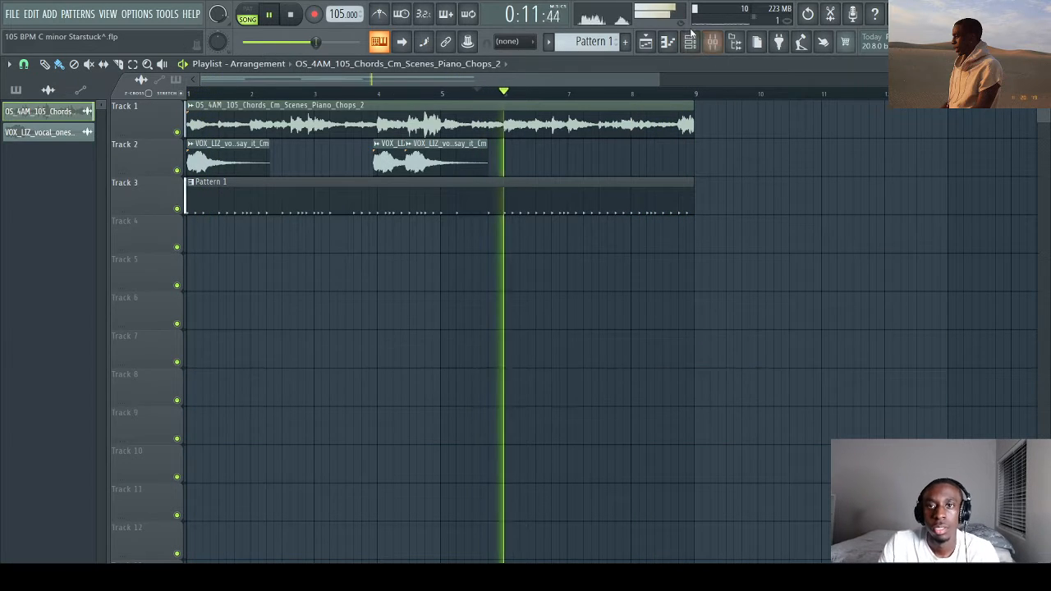
{"action": "left_click", "coordinate": [690, 42]}
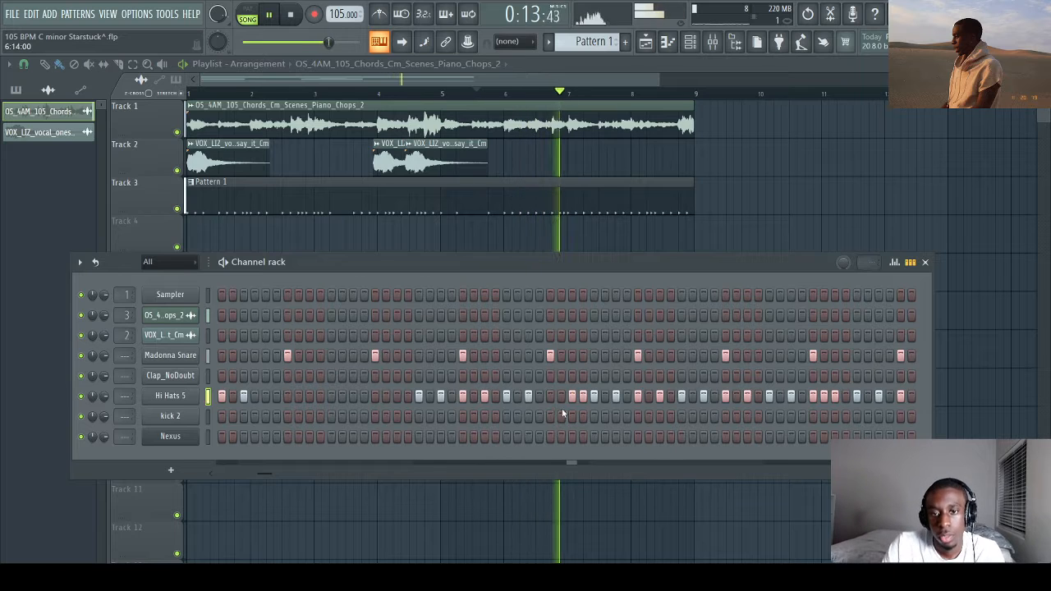
{"action": "left_click", "coordinate": [758, 396]}
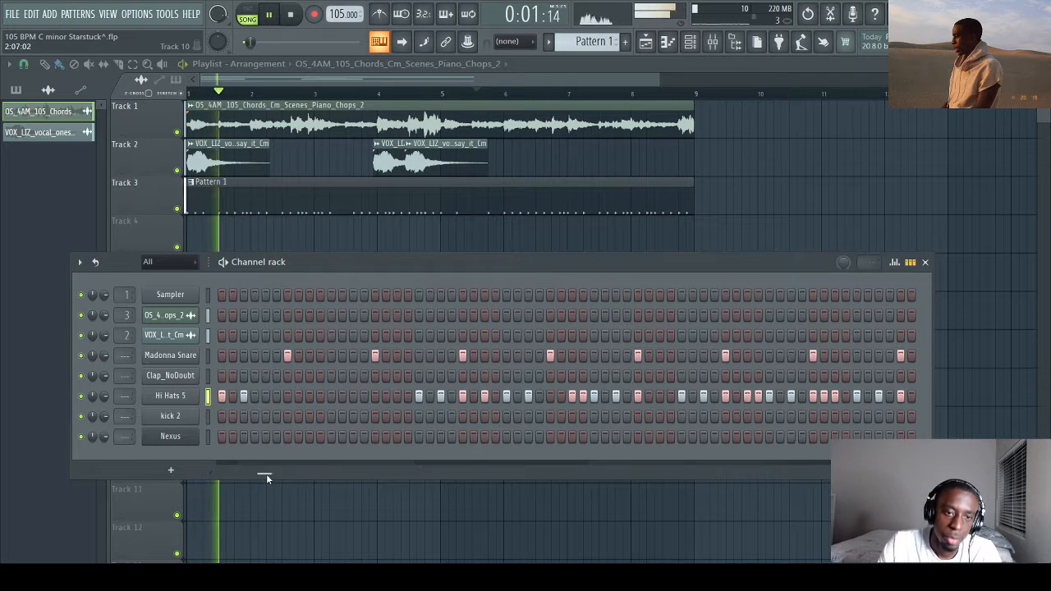
Step: Save the project and layer Clap_NoDoubt hits on the same steps as the Madonna Snare
{"action": "left_click_drag", "start_coordinate": [267, 476], "coordinate": [90, 443]}
{"action": "key", "text": "ctrl+s"}
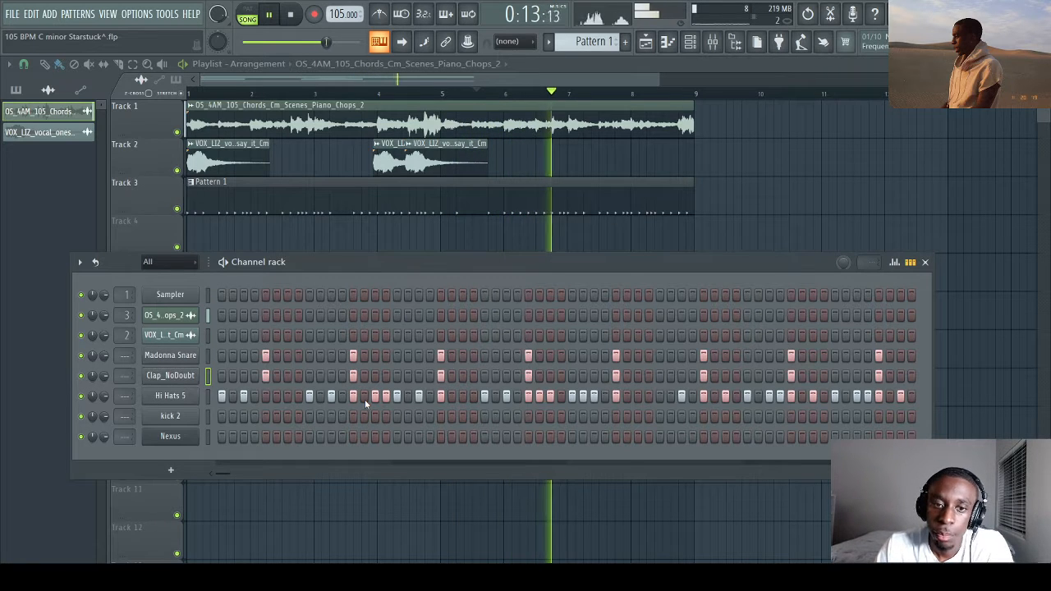
Step: Route the Madonna Snare and Clap_NoDoubt channels to mixer track 4
{"action": "left_click", "coordinate": [156, 358]}
{"action": "key", "text": "F9"}
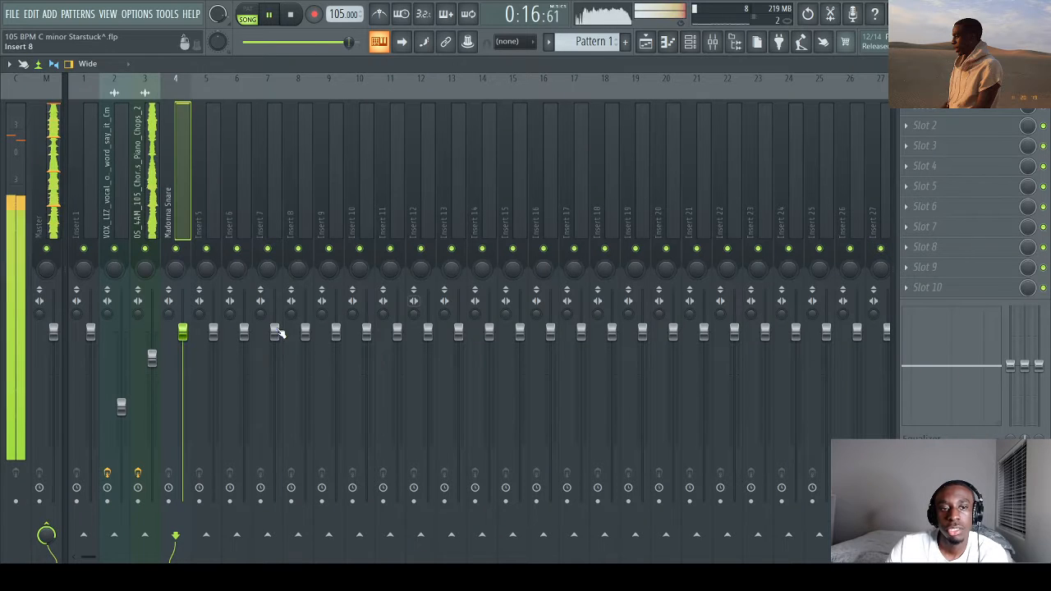
{"action": "left_click", "coordinate": [691, 44]}
{"action": "scroll", "coordinate": [125, 376], "scroll_direction": "up", "scroll_amount": 5}
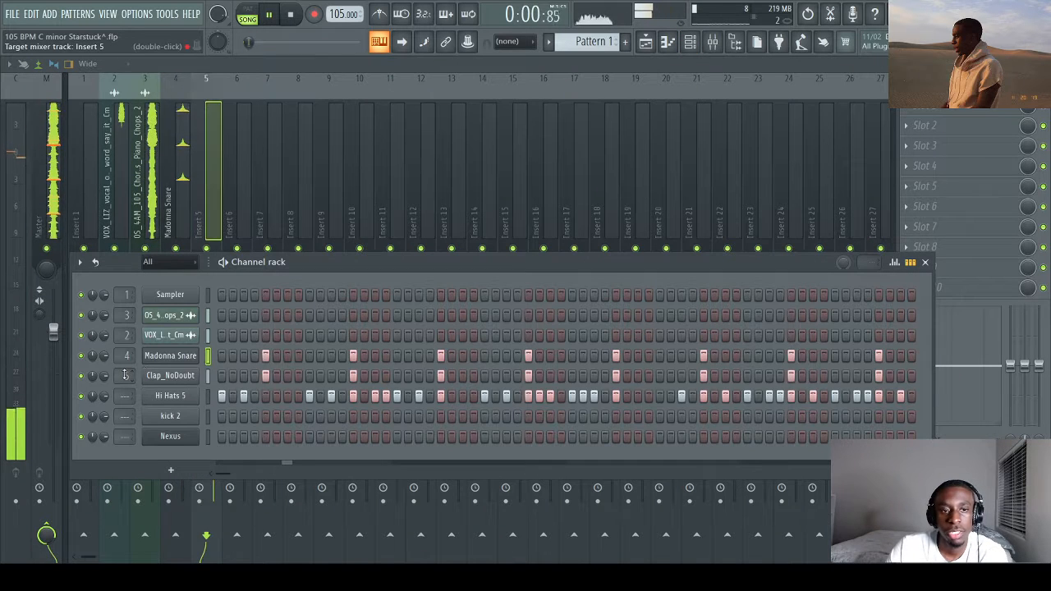
{"action": "scroll", "coordinate": [125, 375], "scroll_direction": "down", "scroll_amount": 1}
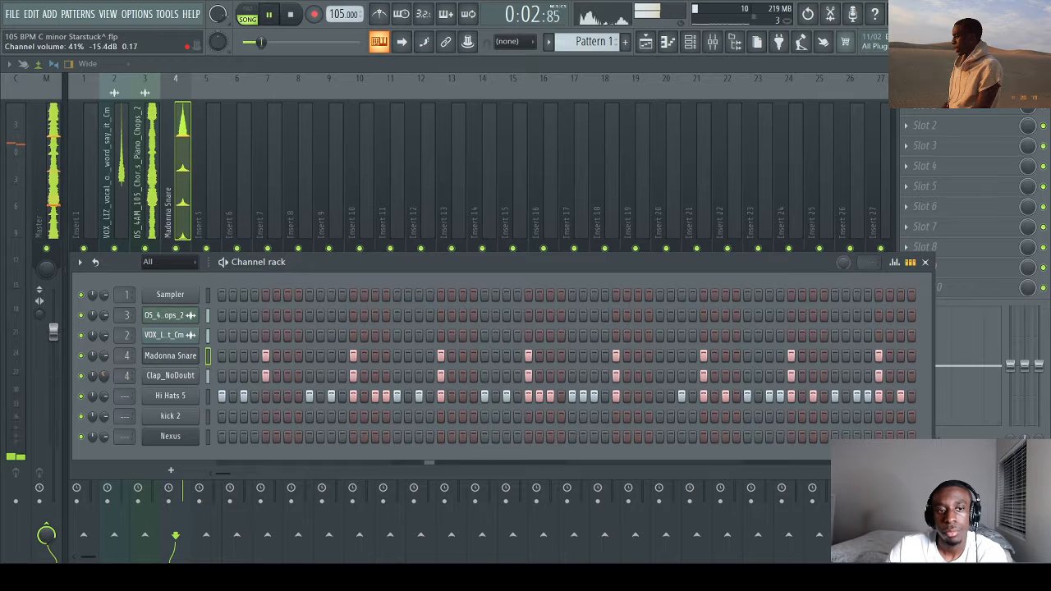
Step: Balance the channel volumes of Madonna Snare and Clap_NoDoubt and pan the clap about 14% left
{"action": "left_click_drag", "start_coordinate": [93, 376], "coordinate": [105, 354]}
{"action": "scroll", "coordinate": [104, 376], "scroll_direction": "down", "scroll_amount": 2}
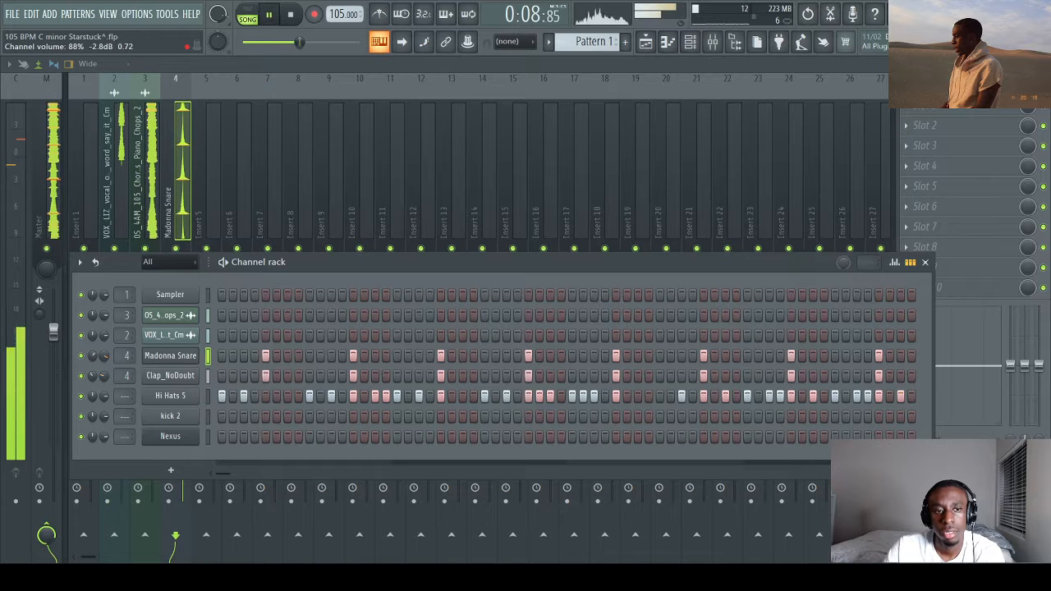
{"action": "scroll", "coordinate": [105, 376], "scroll_direction": "up", "scroll_amount": 2}
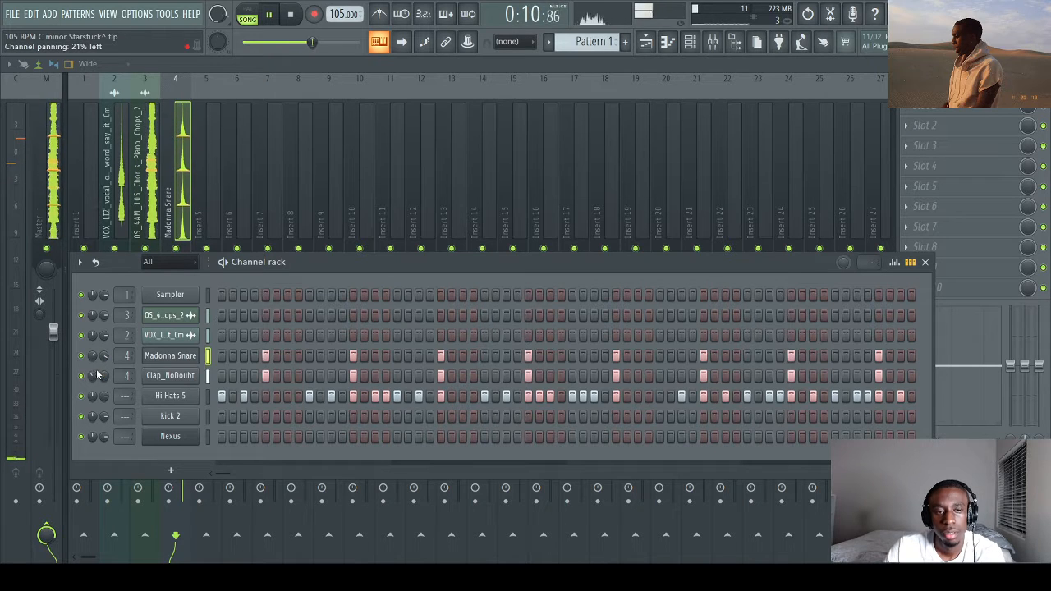
{"action": "left_click_drag", "start_coordinate": [104, 375], "coordinate": [104, 383]}
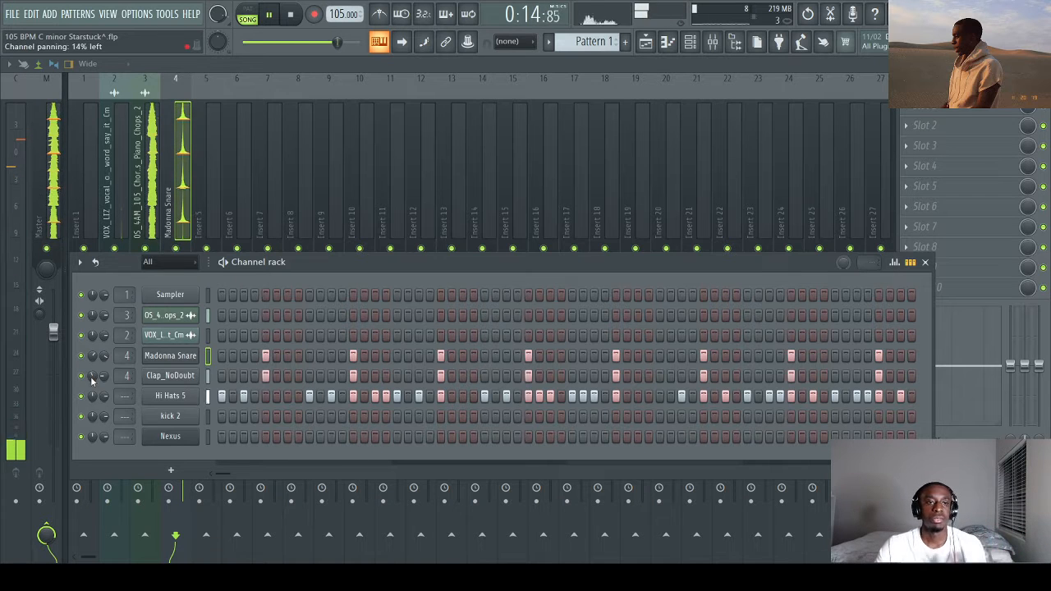
Step: Place kick 2 hits on steps 1 and 15 of bar 1 and on step 1 of bars 2 and 3
{"action": "left_click", "coordinate": [223, 417]}
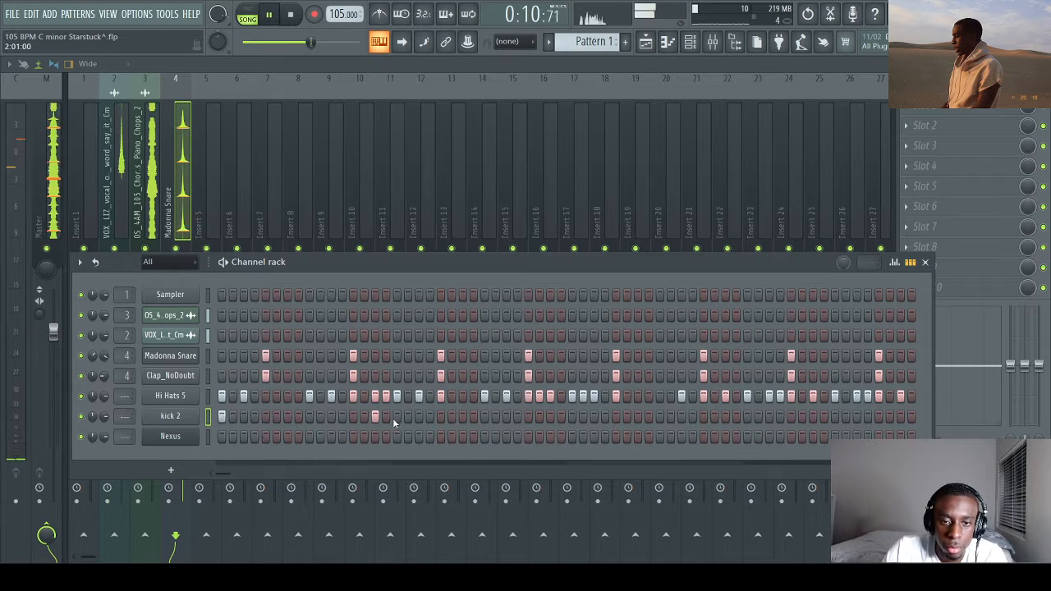
{"action": "left_click", "coordinate": [395, 417]}
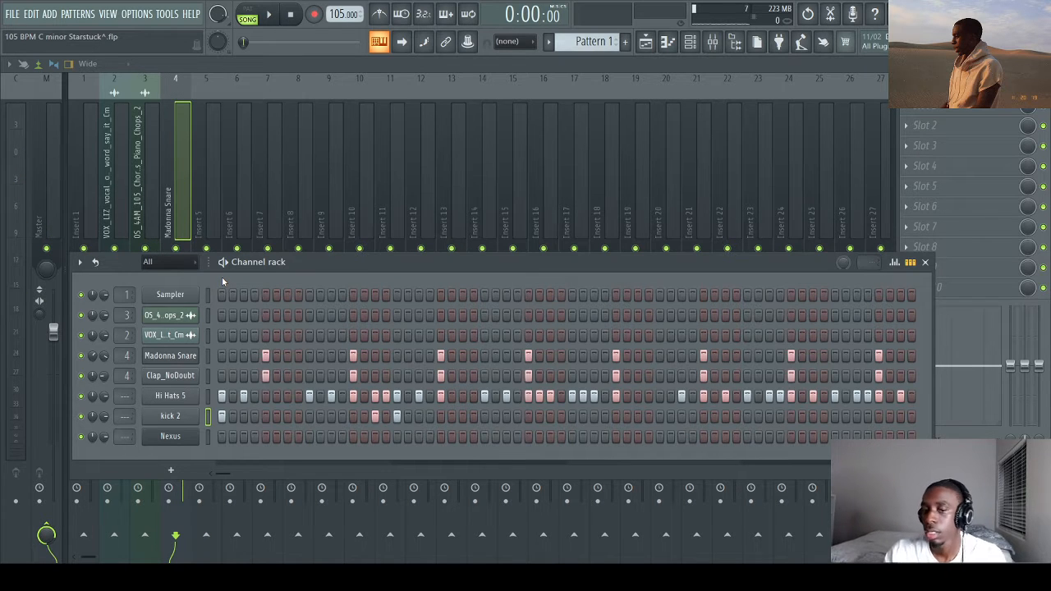
{"action": "key", "text": "space"}
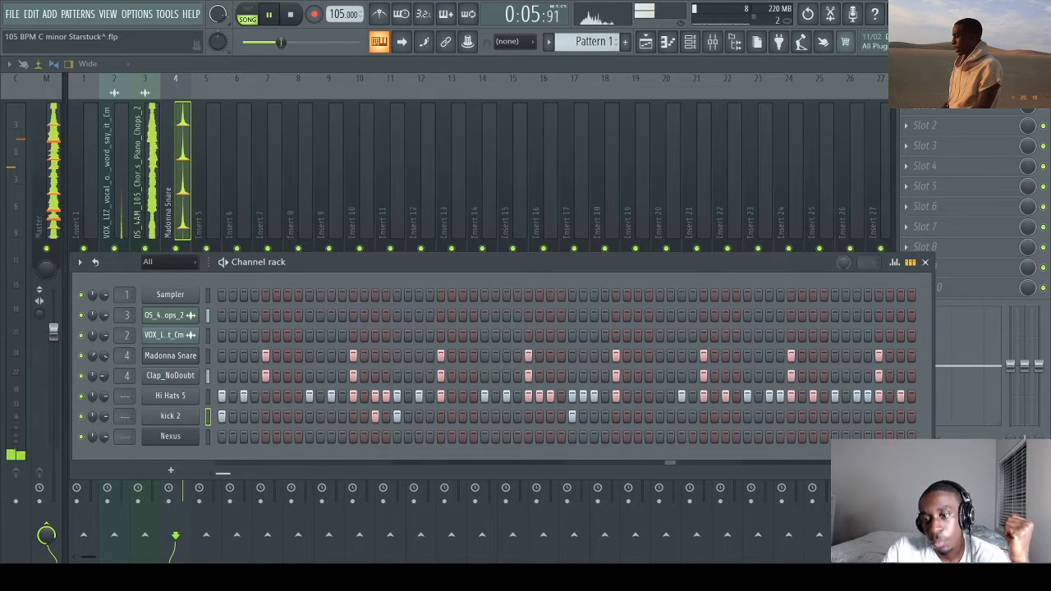
Step: Add kick 2 hits on steps 1 and 9 of bar 4 and step 1 of bar 5, keeping only the first kick in bar 3
{"action": "scroll", "coordinate": [624, 427], "scroll_direction": "right", "scroll_amount": 3}
{"action": "left_click", "coordinate": [529, 416]}
{"action": "left_click", "coordinate": [616, 417]}
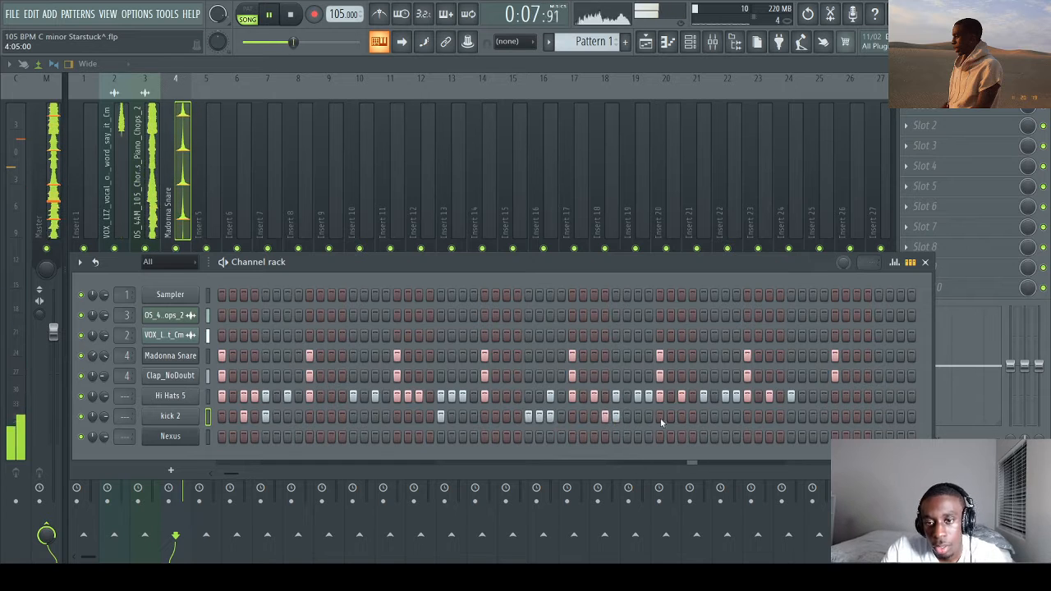
{"action": "left_click", "coordinate": [705, 416]}
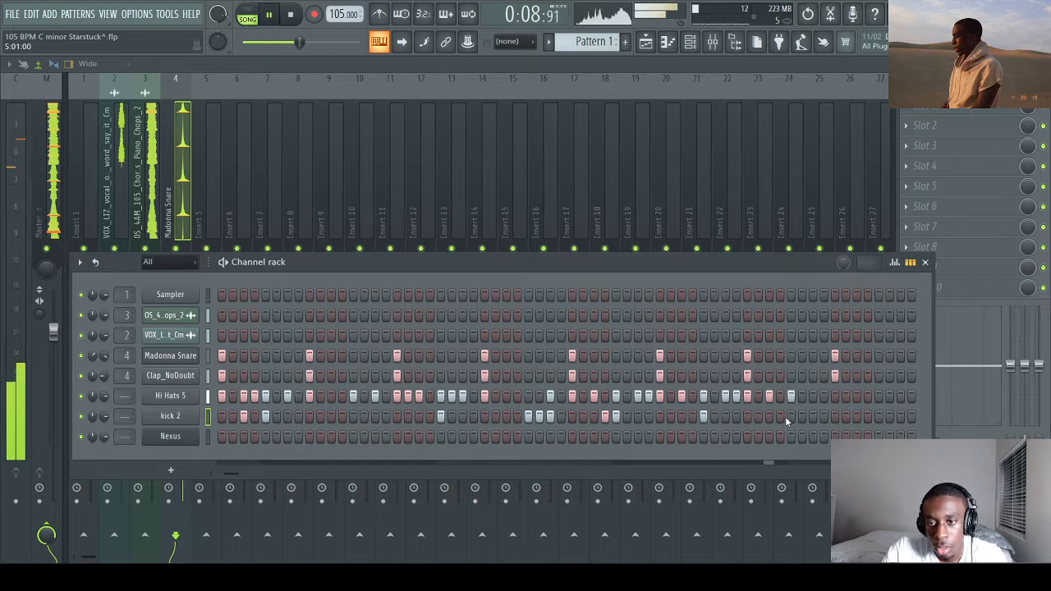
{"action": "right_click", "coordinate": [605, 417]}
{"action": "right_click", "coordinate": [550, 417]}
{"action": "right_click", "coordinate": [539, 418]}
{"action": "right_click", "coordinate": [529, 418]}
{"action": "scroll", "coordinate": [808, 448], "scroll_direction": "right", "scroll_amount": 7}
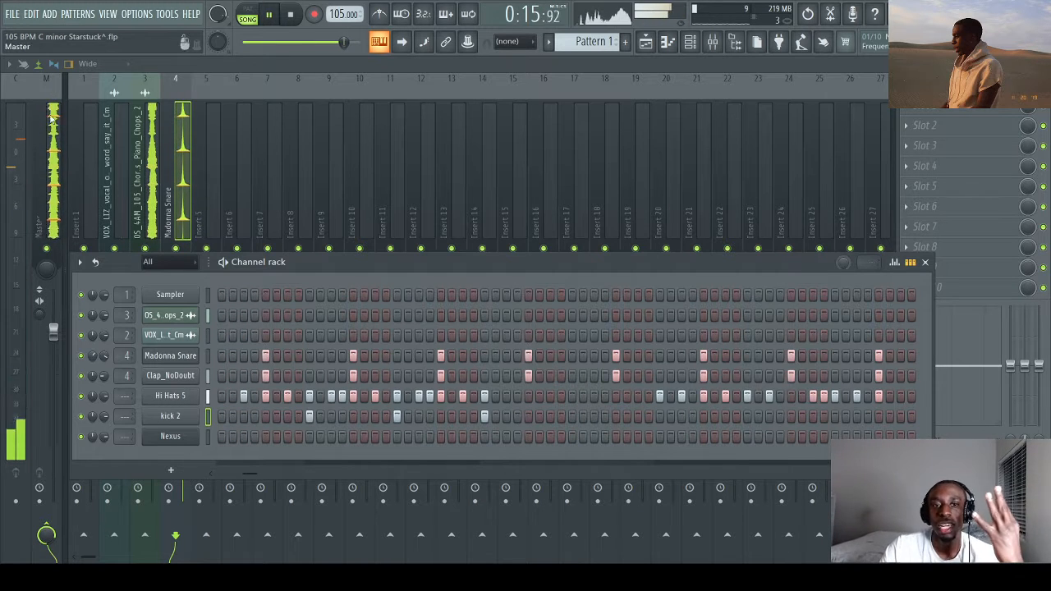
{"action": "left_click_drag", "start_coordinate": [250, 472], "coordinate": [221, 473]}
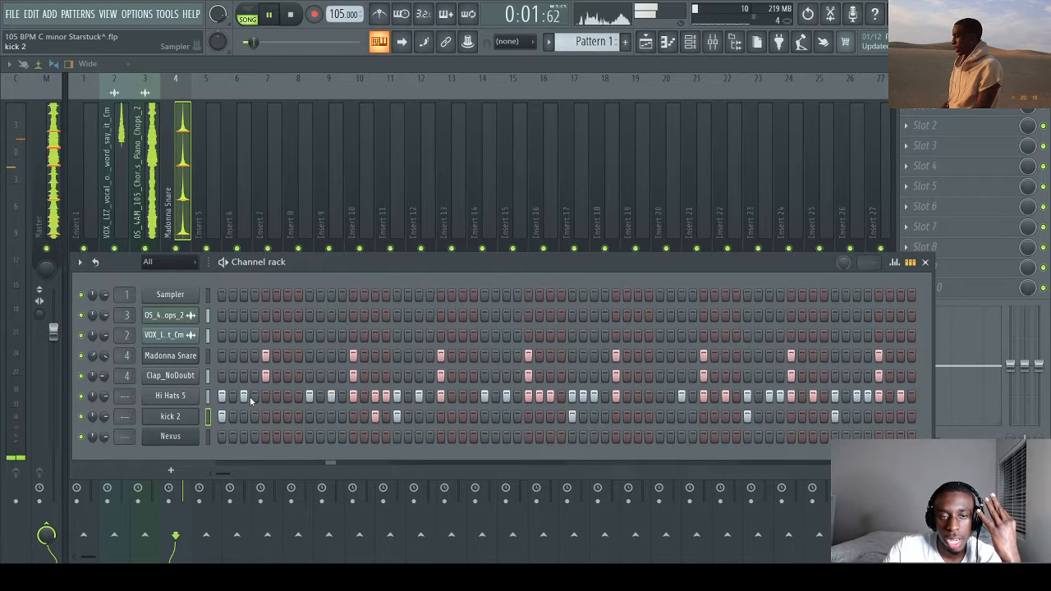
Step: Raise the velocities of the kick 2 hits in bars 1 to 4 to the maximum
{"action": "key", "text": "g"}
{"action": "mouse_move", "coordinate": [226, 284]}
{"action": "left_mouse_down"}
{"action": "mouse_move", "coordinate": [237, 275]}
{"action": "mouse_move", "coordinate": [240, 236]}
{"action": "mouse_move", "coordinate": [851, 140]}
{"action": "left_mouse_up"}
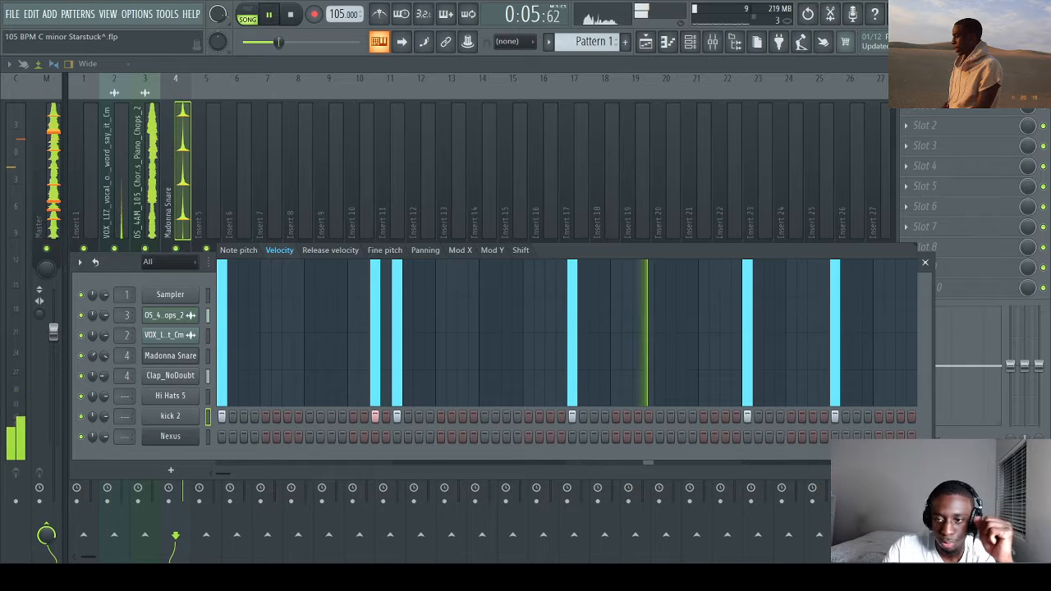
Step: Add kick 2 hits on steps 1 and 15 of bar 6 and on step 1 of bars 7 and 8
{"action": "left_click_drag", "start_coordinate": [224, 473], "coordinate": [252, 473]}
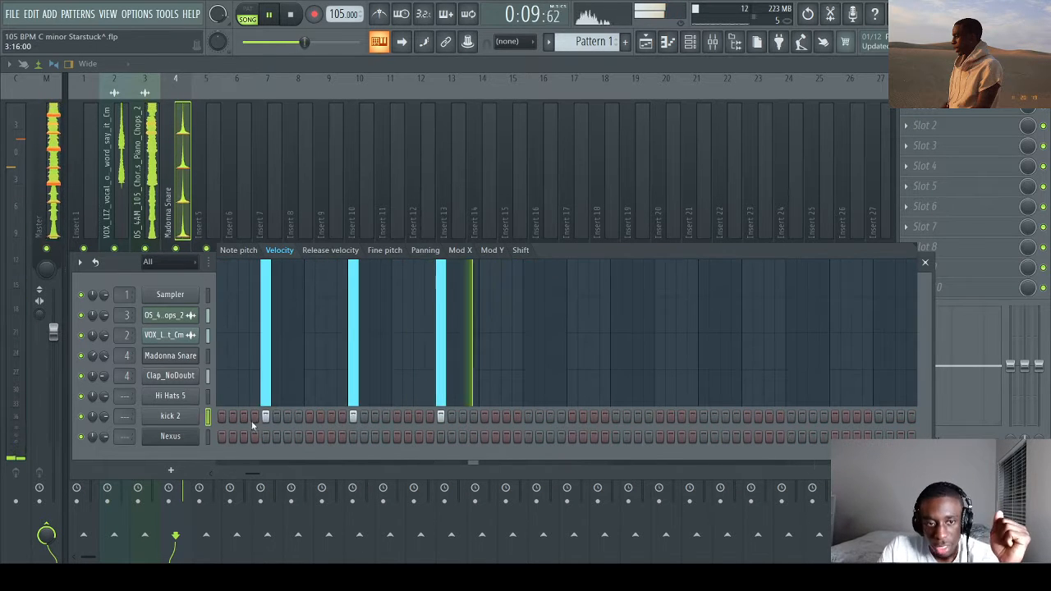
{"action": "left_click", "coordinate": [185, 417]}
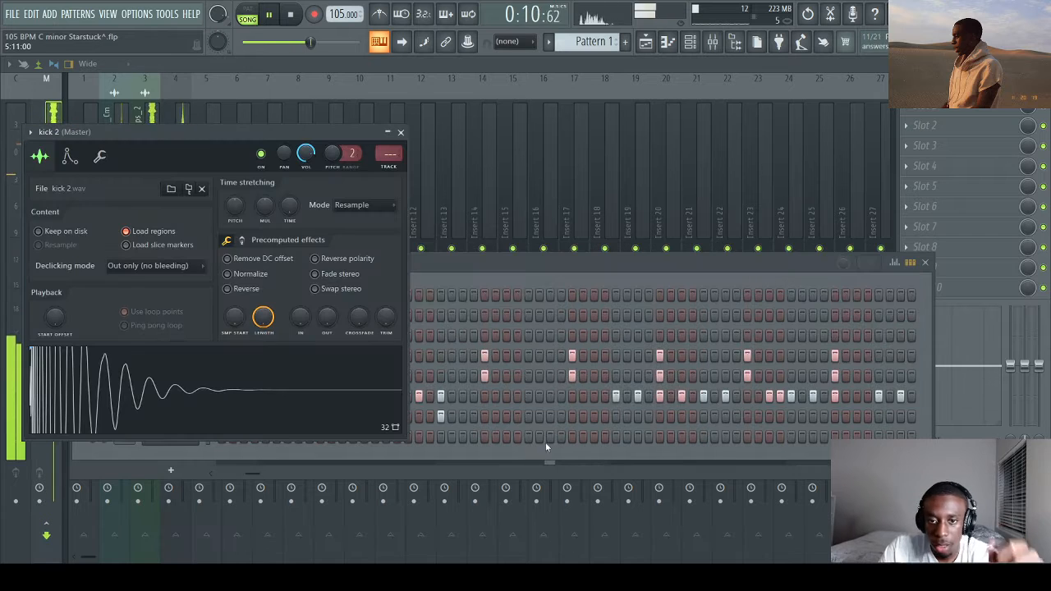
{"action": "left_click", "coordinate": [616, 418]}
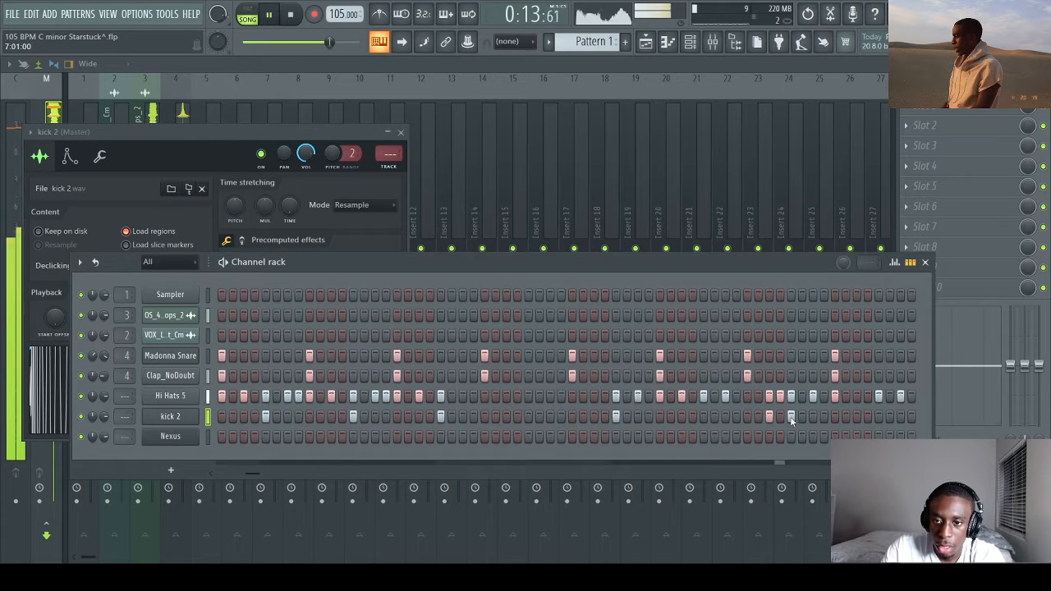
{"action": "left_click", "coordinate": [922, 473]}
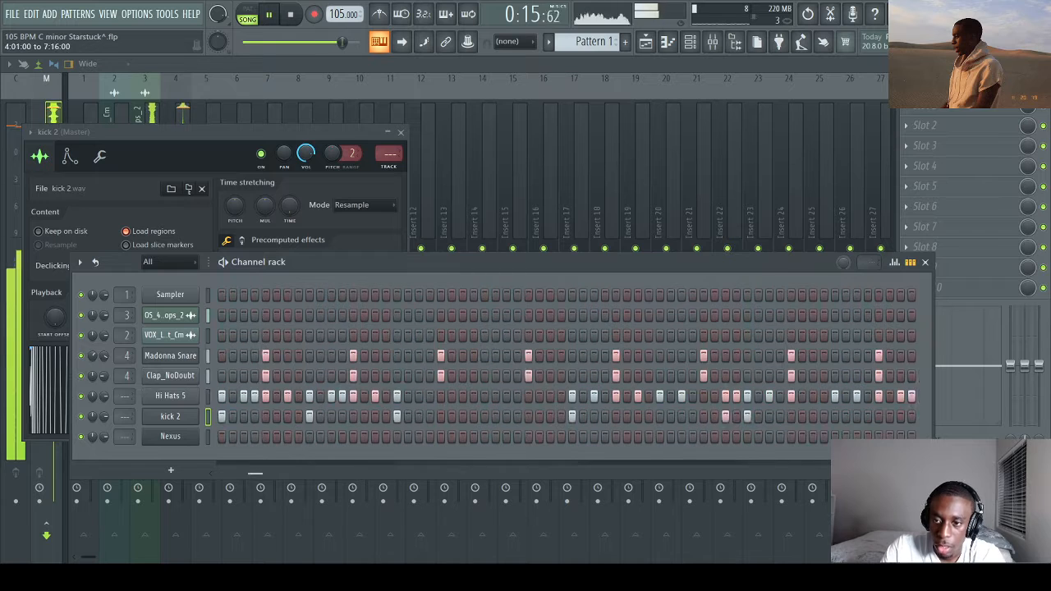
{"action": "left_click", "coordinate": [921, 473]}
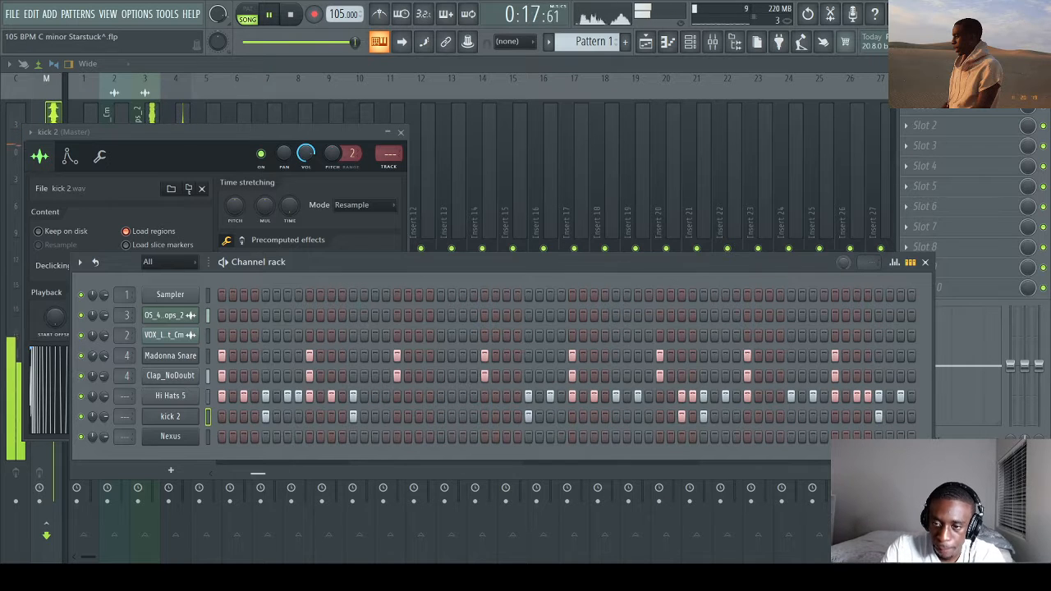
{"action": "left_click", "coordinate": [922, 473]}
{"action": "left_click", "coordinate": [922, 473]}
Step: Add kick 2 hits on step 11 of bar 2, step 15 of bar 4 and step 7 of bar 8, and remove the bar 6 step 15 hit
{"action": "left_click_drag", "start_coordinate": [268, 477], "coordinate": [228, 482]}
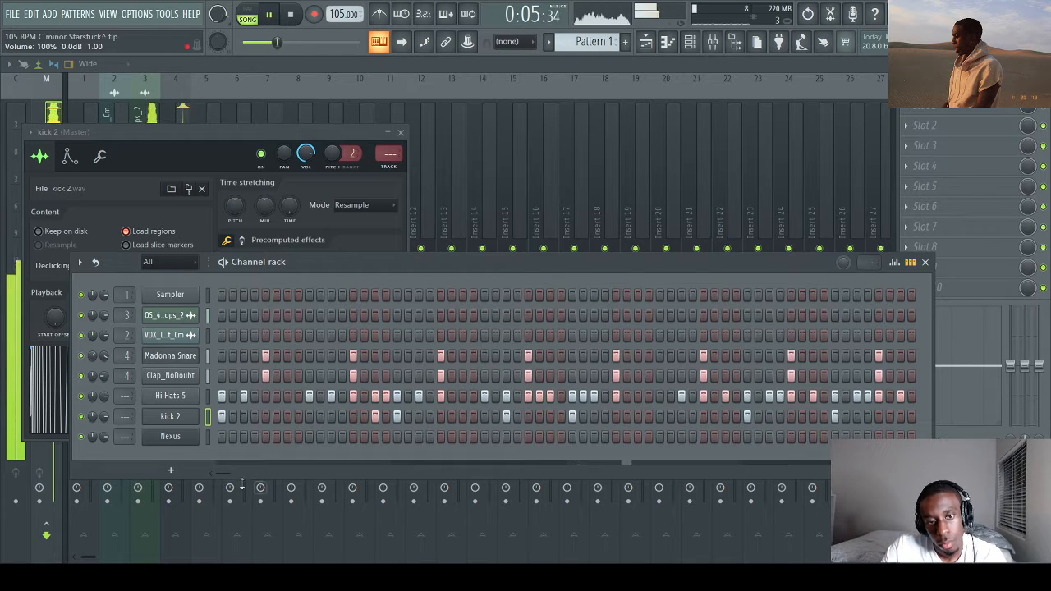
{"action": "mouse_move", "coordinate": [241, 483]}
{"action": "left_mouse_down"}
{"action": "mouse_move", "coordinate": [227, 479]}
{"action": "mouse_move", "coordinate": [248, 479]}
{"action": "left_mouse_up"}
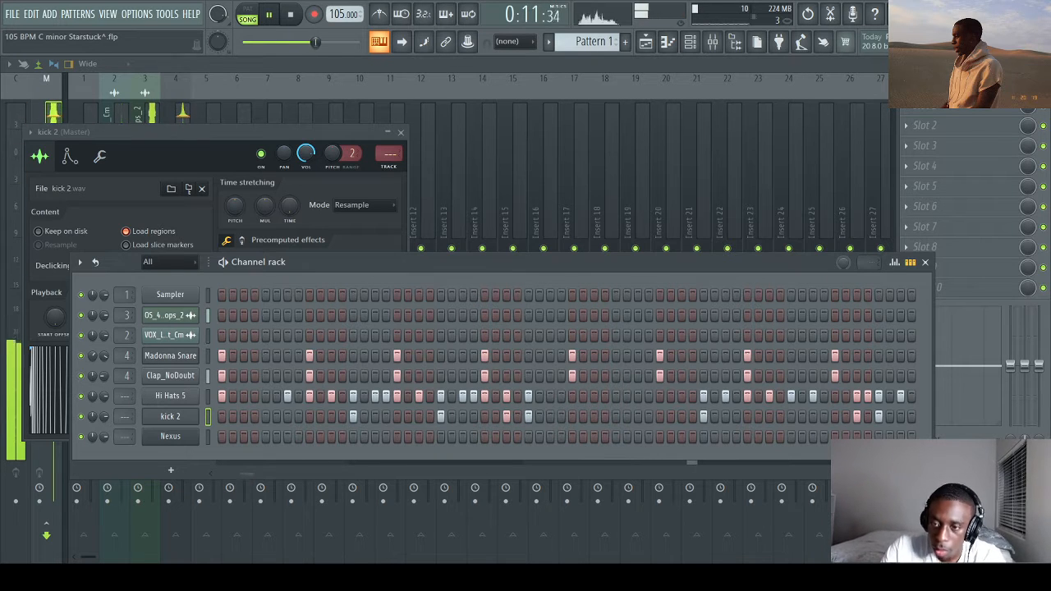
{"action": "left_click", "coordinate": [921, 474]}
{"action": "left_click", "coordinate": [921, 474]}
{"action": "left_click", "coordinate": [921, 474]}
{"action": "left_click", "coordinate": [921, 474]}
{"action": "left_click", "coordinate": [921, 474]}
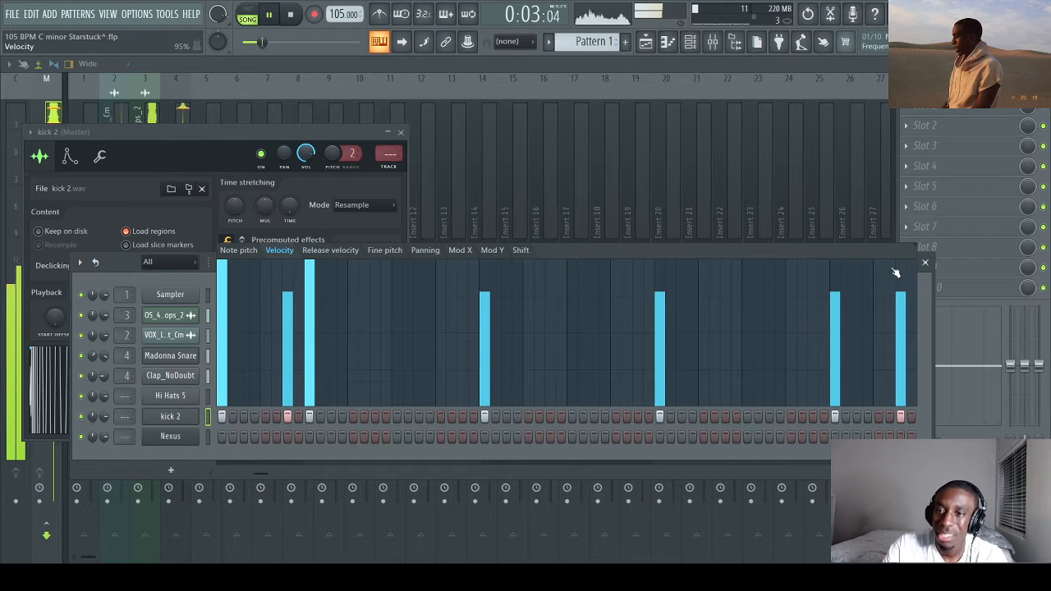
Step: Raise the velocities of all kick 2 hits from bar 4 step 9 through bar 8 to the maximum
{"action": "left_click_drag", "start_coordinate": [895, 272], "coordinate": [192, 36]}
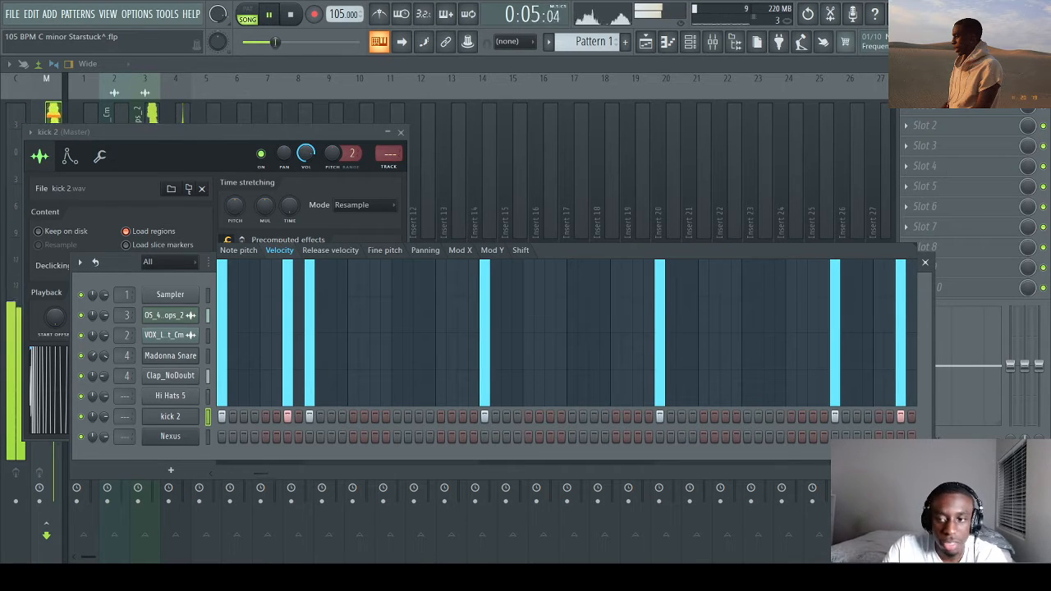
{"action": "left_click_drag", "start_coordinate": [260, 474], "coordinate": [309, 473]}
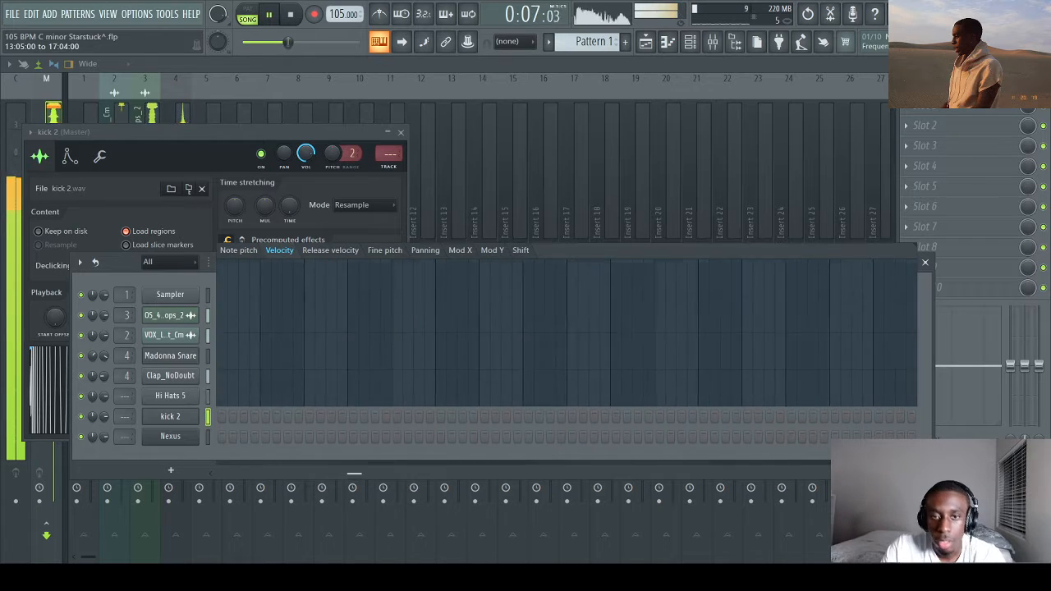
{"action": "left_click_drag", "start_coordinate": [398, 472], "coordinate": [230, 473]}
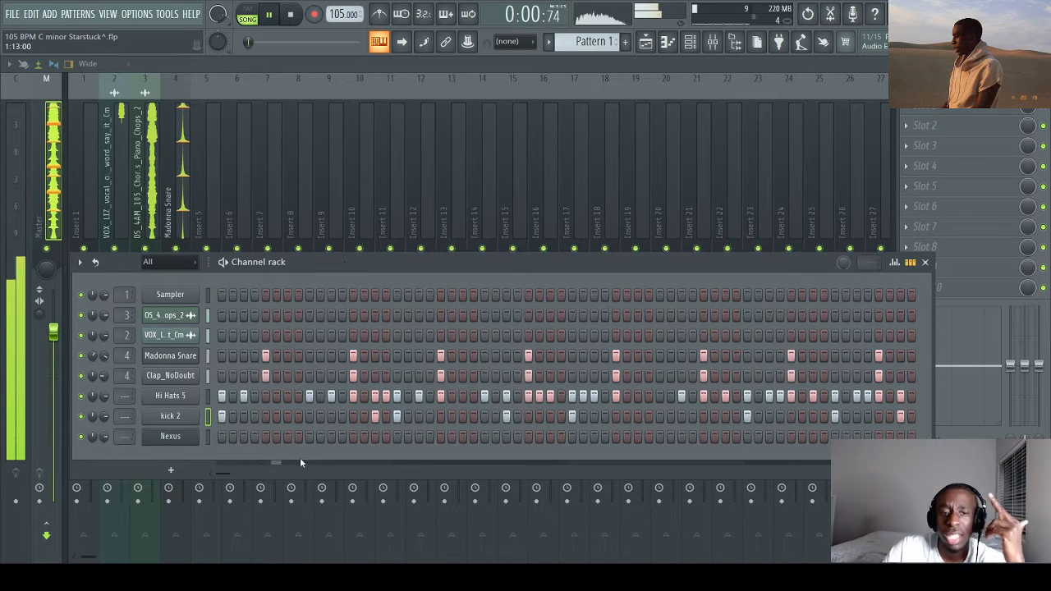
Step: Move the kick 2 hit on step 7 of bar 8 to step 11 and set its velocity to 100%
{"action": "left_click_drag", "start_coordinate": [236, 469], "coordinate": [299, 472]}
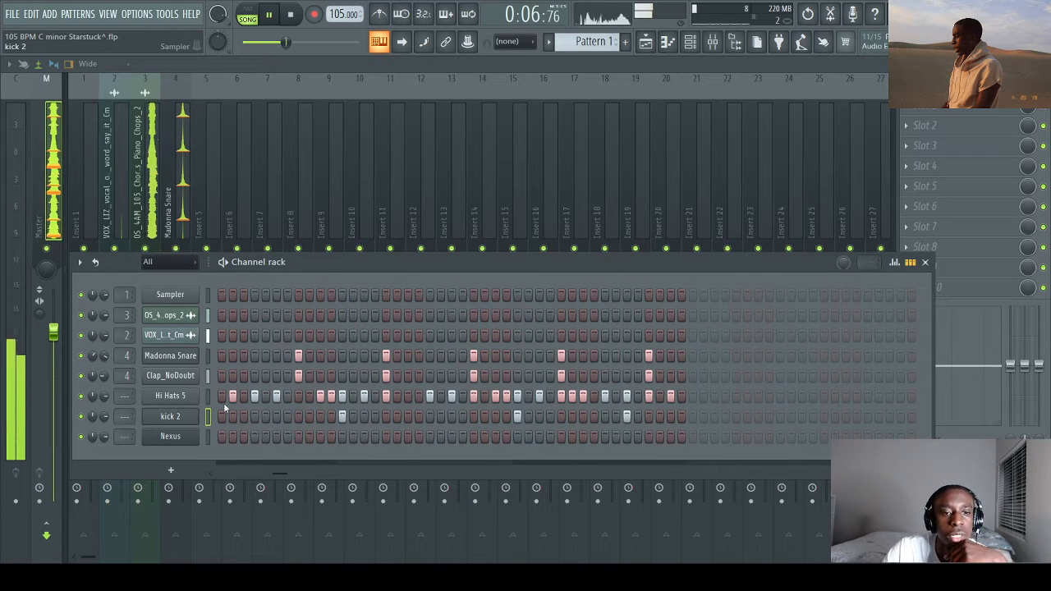
{"action": "key", "text": "g"}
{"action": "left_click_drag", "start_coordinate": [627, 313], "coordinate": [629, 206]}
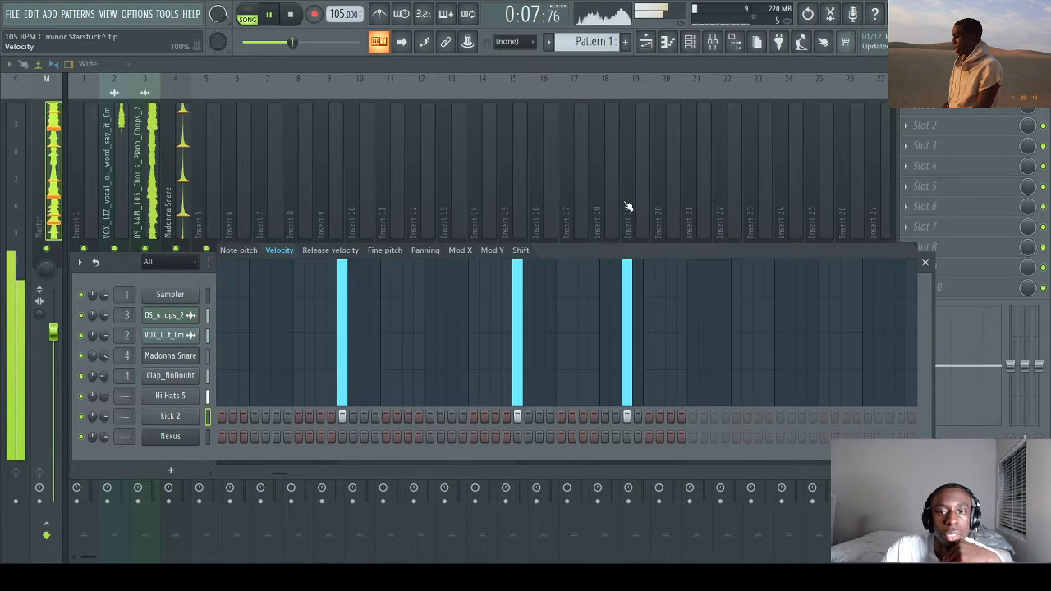
{"action": "left_click", "coordinate": [188, 421]}
{"action": "left_click", "coordinate": [401, 132]}
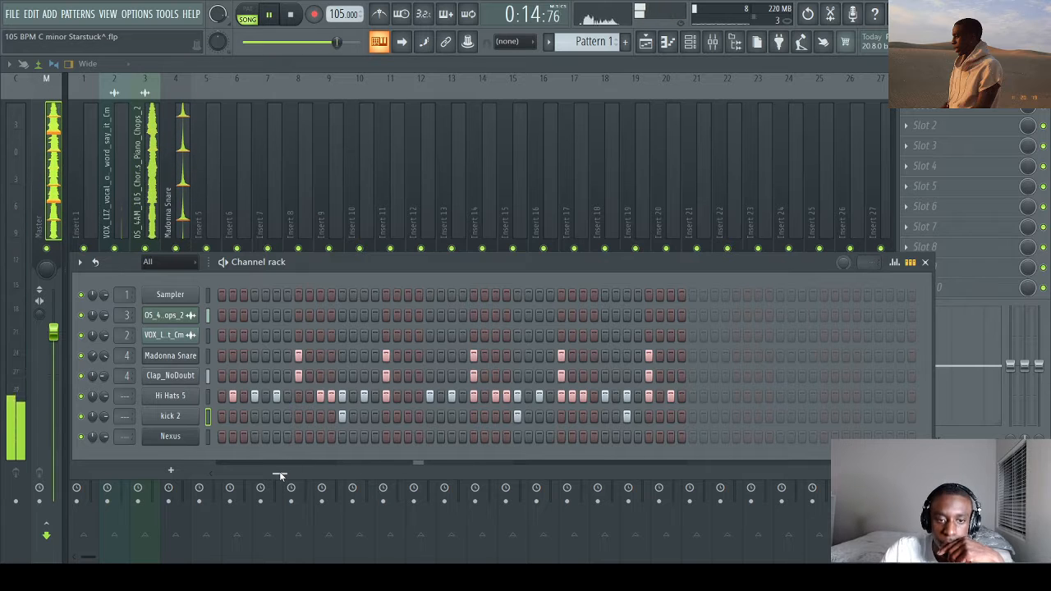
Step: Remove the kick 2 hit on step 11 of bar 8 and all Hi Hats 5 hits from step 5 to that bar's end
{"action": "left_click_drag", "start_coordinate": [280, 473], "coordinate": [289, 473]}
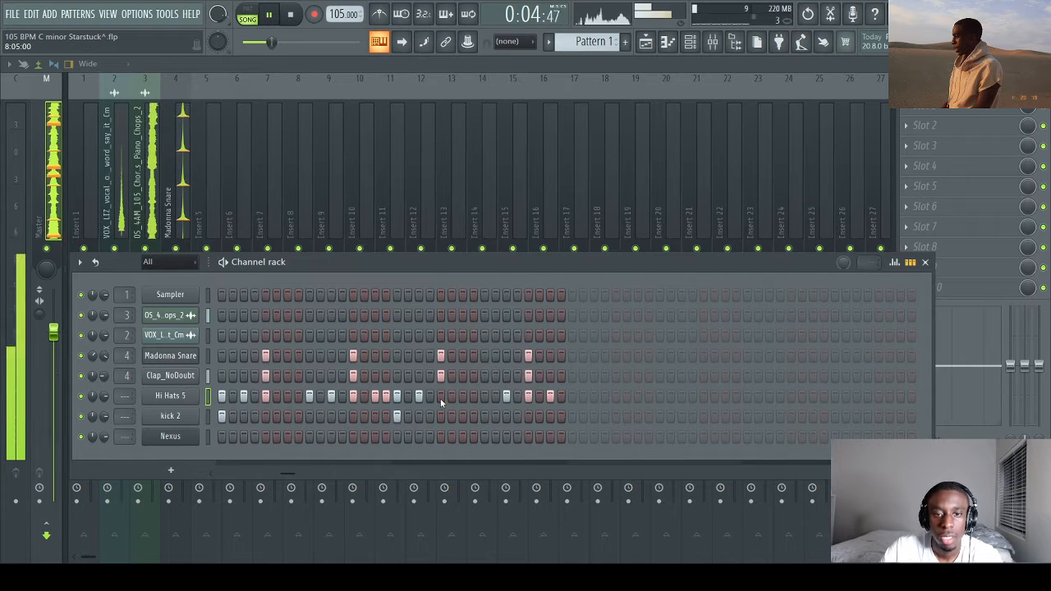
{"action": "right_click", "coordinate": [507, 398]}
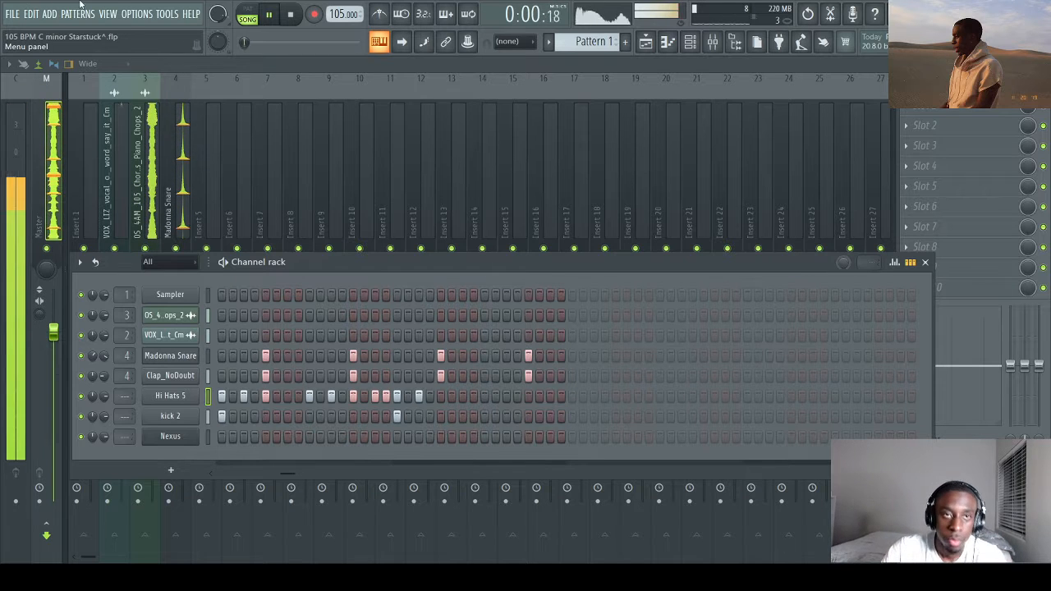
Step: Set the project tempo to 101 BPM and save the project as 101 BPM C minor Starstuck
{"action": "key", "text": "space"}
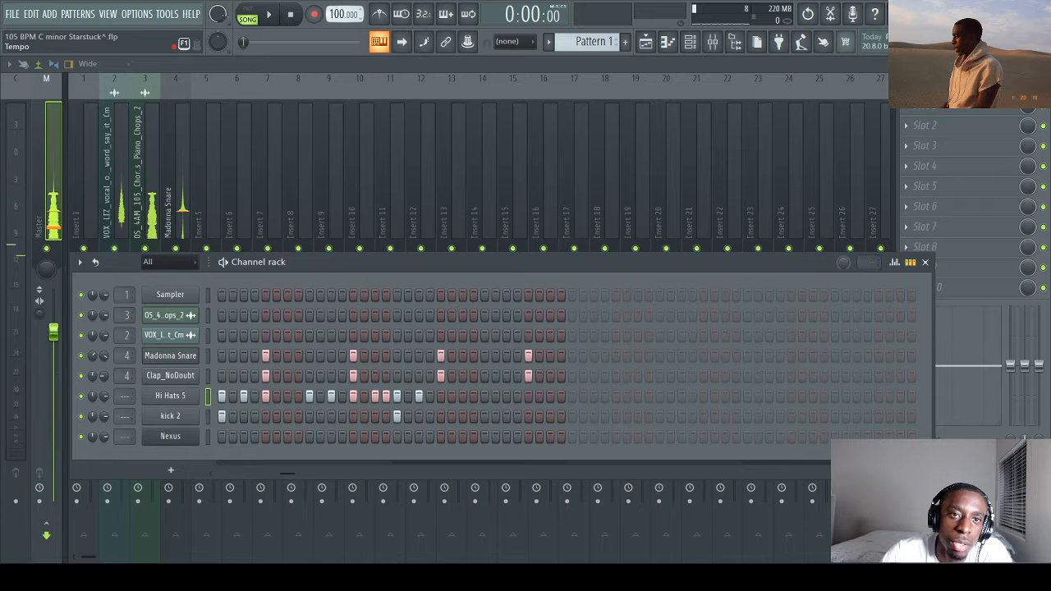
{"action": "left_click_drag", "start_coordinate": [335, 14], "coordinate": [334, 8]}
{"action": "key", "text": "space"}
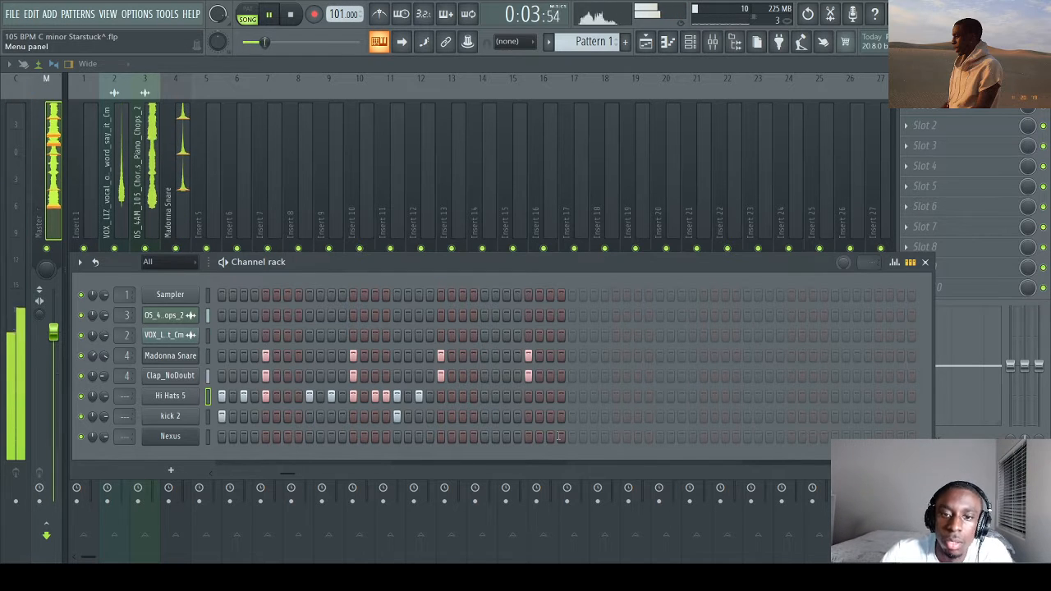
{"action": "key", "text": "space"}
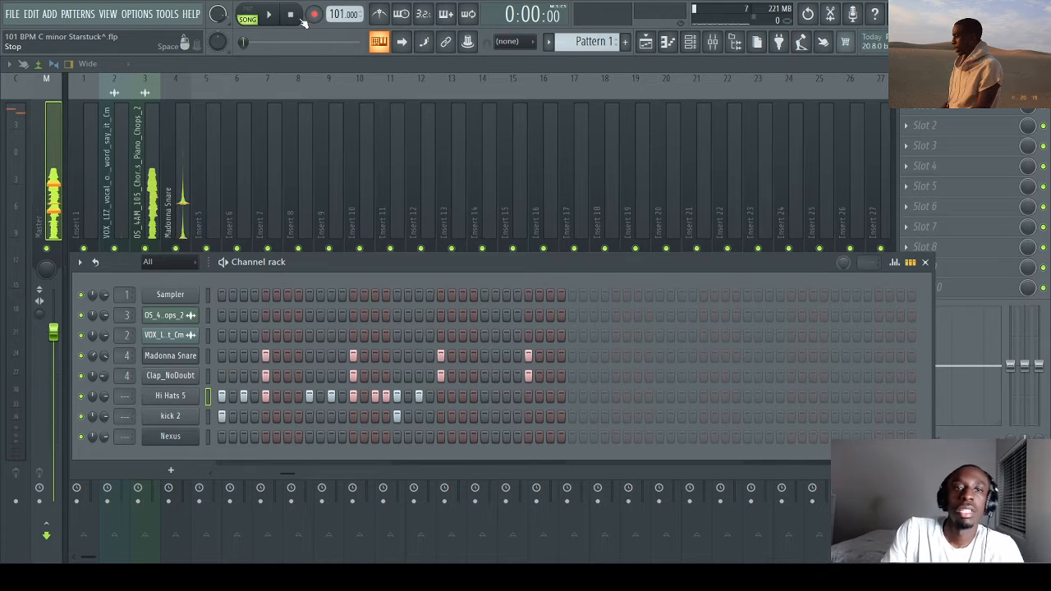
Step: Listen to the beat with the vocal, snare, clap, hi-hat, kick and Nexus channels muted, and play it again with them unmuted
{"action": "left_click_drag", "start_coordinate": [296, 474], "coordinate": [184, 466]}
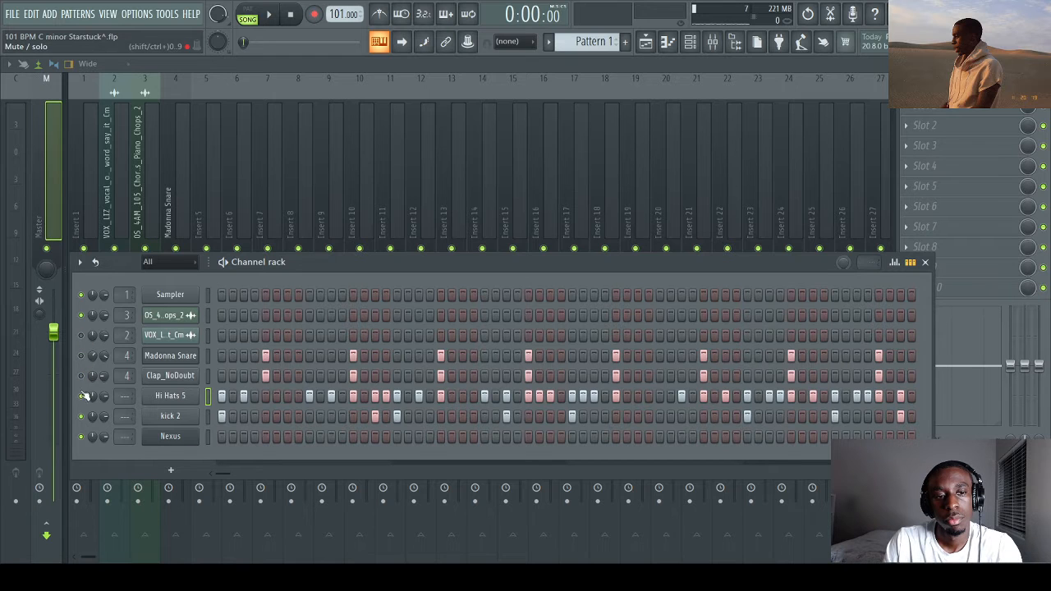
{"action": "left_click", "coordinate": [81, 420]}
{"action": "left_click", "coordinate": [82, 436]}
{"action": "key", "text": "space"}
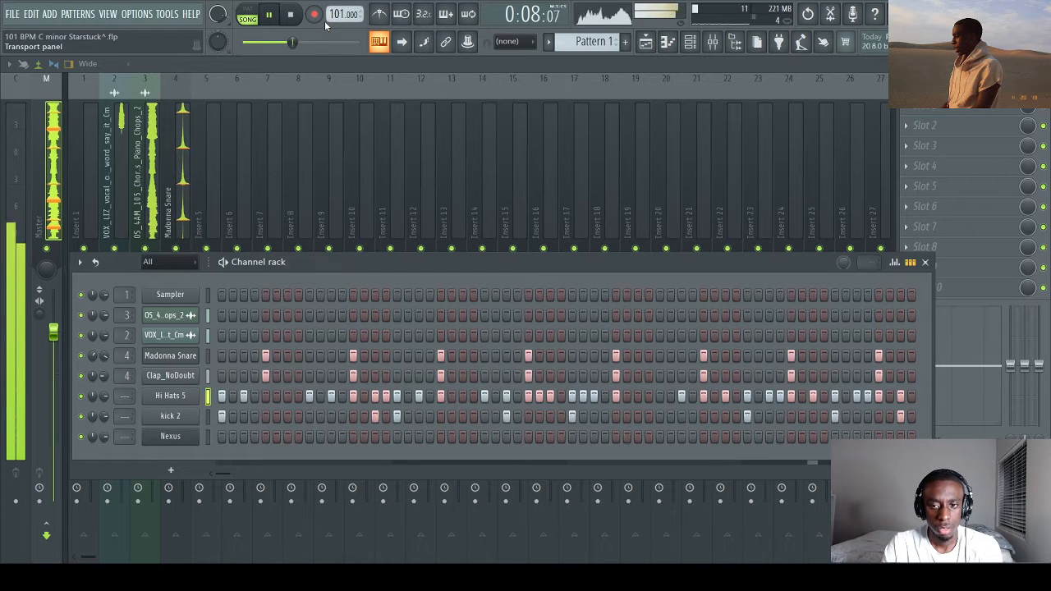
{"action": "key", "text": "space"}
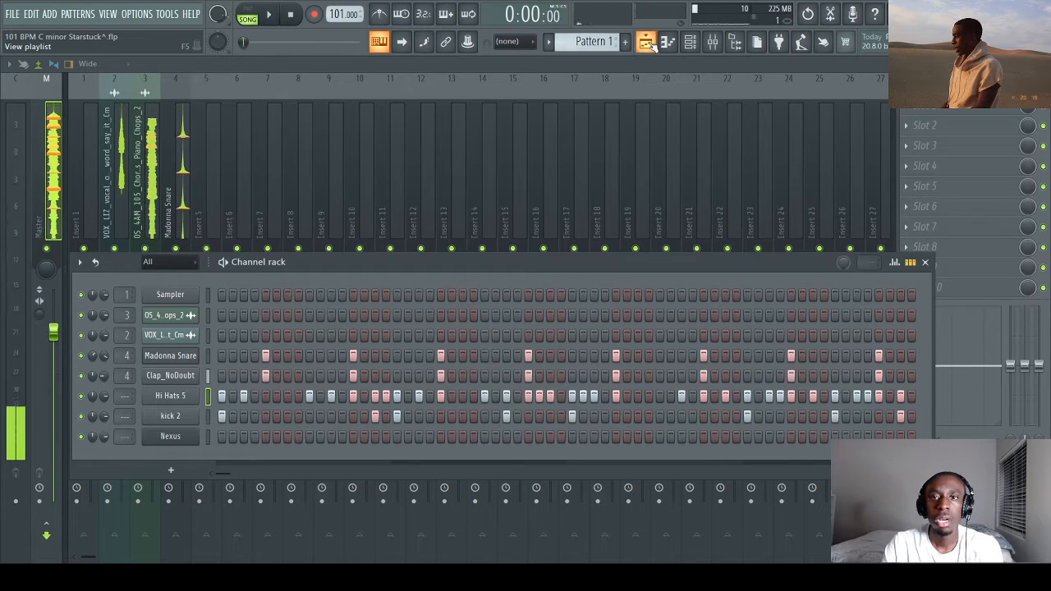
Step: Raise the tempo to 105 BPM in the playlist so the piano chords clip fills eight bars
{"action": "left_click", "coordinate": [645, 42]}
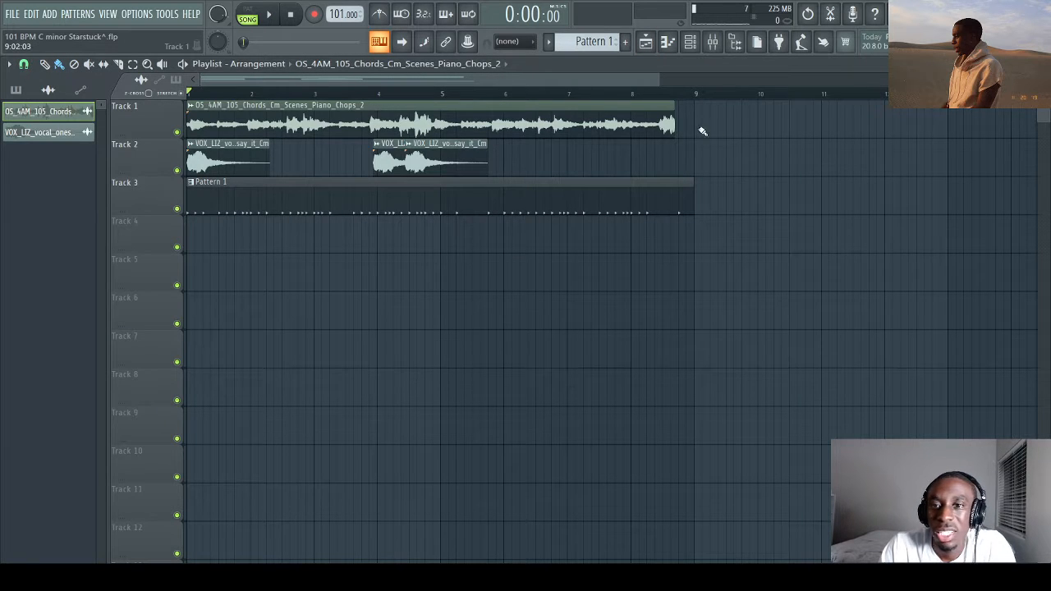
{"action": "scroll", "coordinate": [333, 13], "scroll_direction": "up", "scroll_amount": 4}
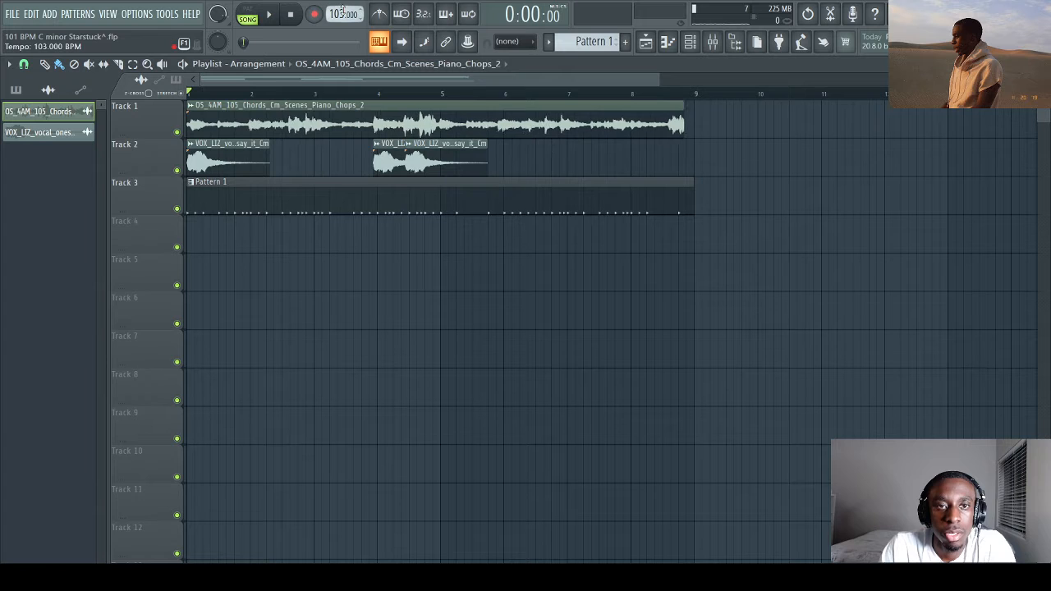
{"action": "double_click", "coordinate": [420, 108]}
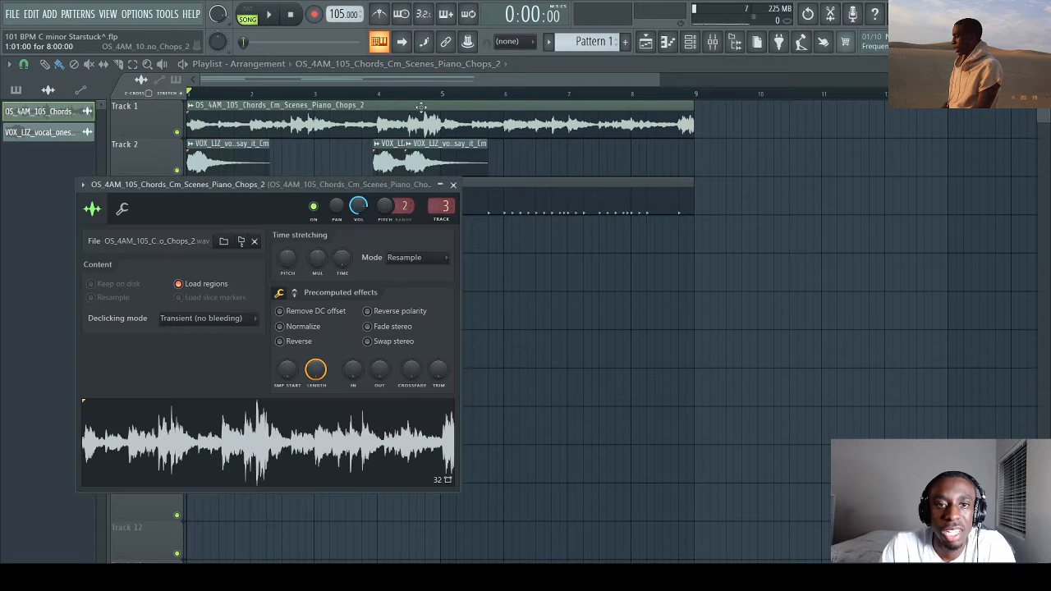
{"action": "key", "text": "Escape"}
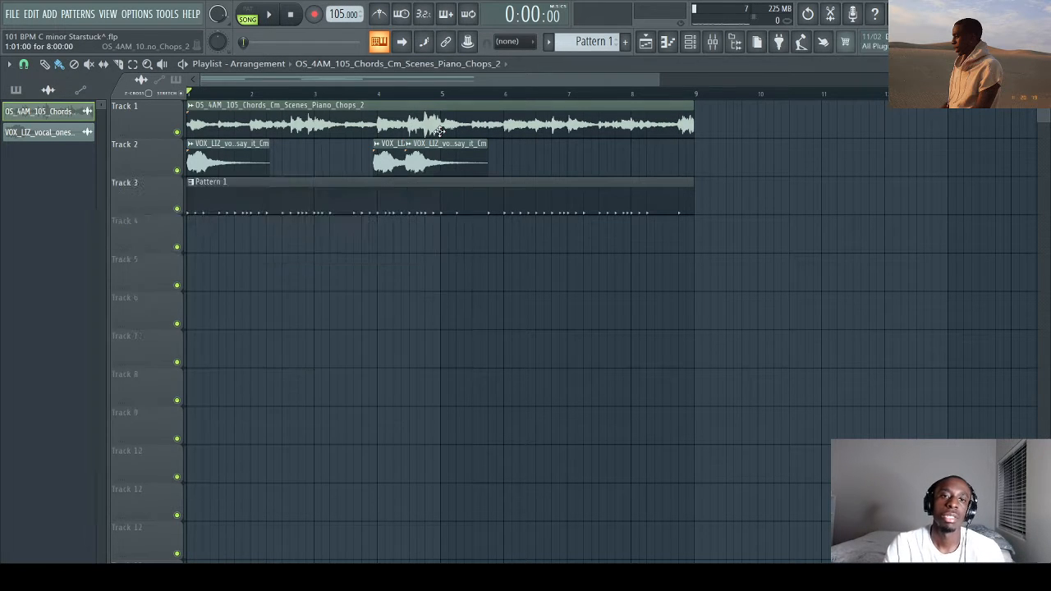
Step: Set the piano chords clip's time stretching mode to Stretch and return the tempo to 101 BPM
{"action": "double_click", "coordinate": [440, 129]}
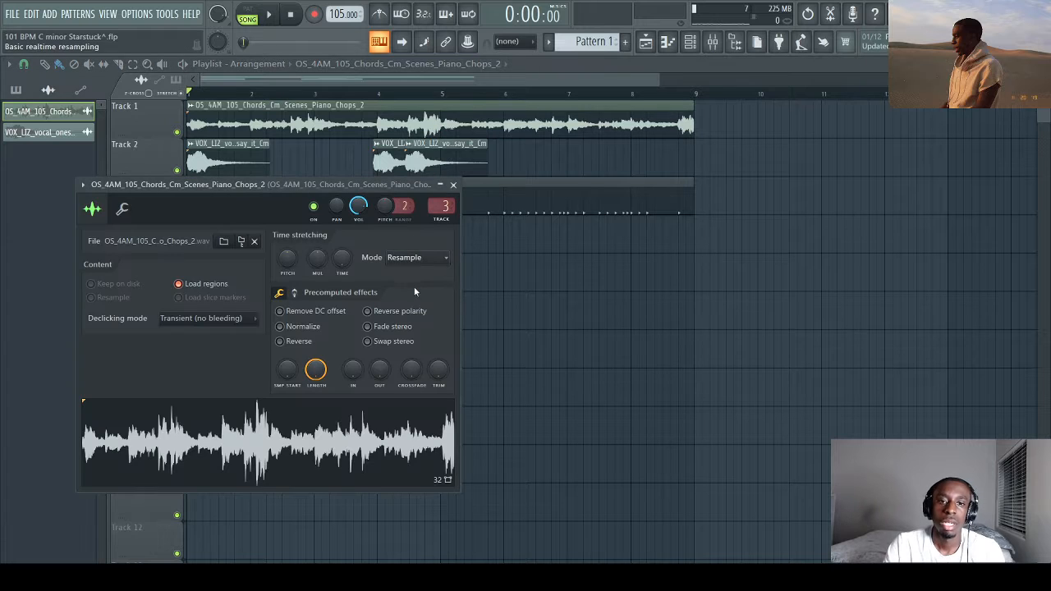
{"action": "left_click", "coordinate": [417, 291]}
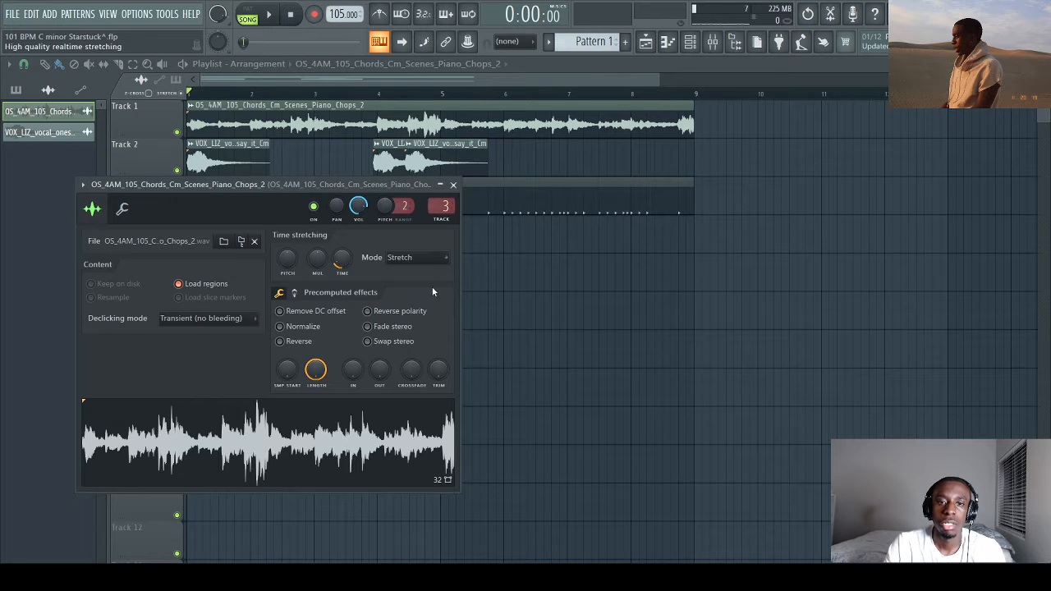
{"action": "left_click", "coordinate": [452, 185]}
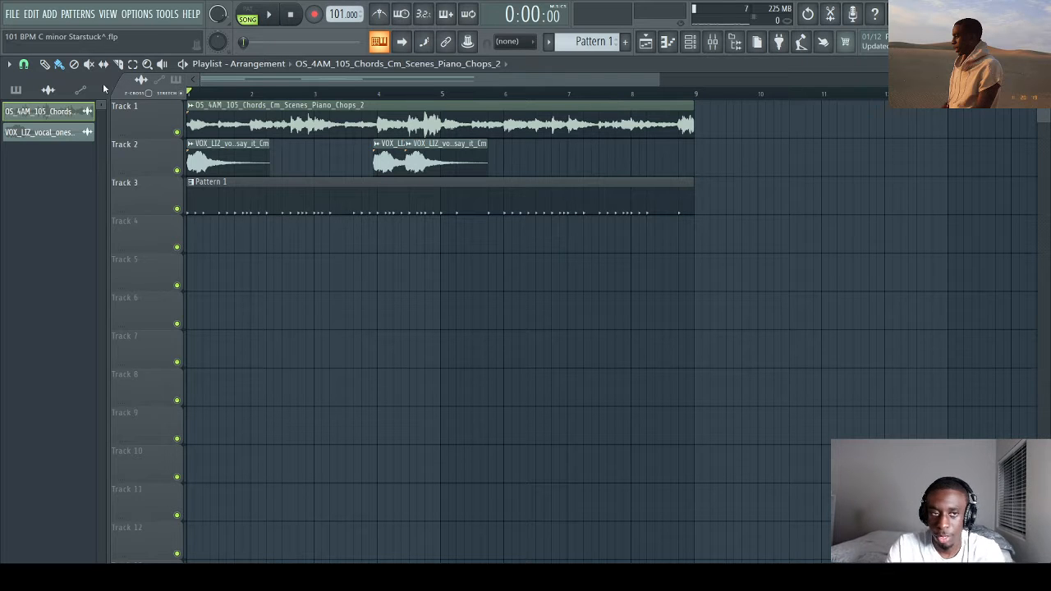
Step: Check the time stretching mode of the VOX_LIZ vocal one-shot clip on Track 2
{"action": "double_click", "coordinate": [247, 178]}
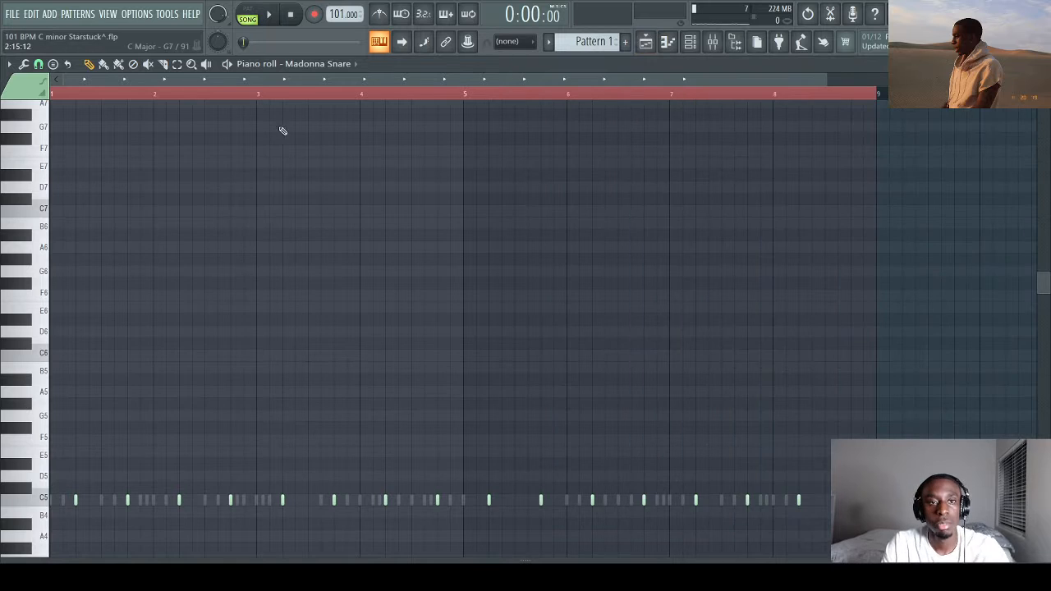
{"action": "left_click", "coordinate": [646, 41]}
{"action": "double_click", "coordinate": [220, 154]}
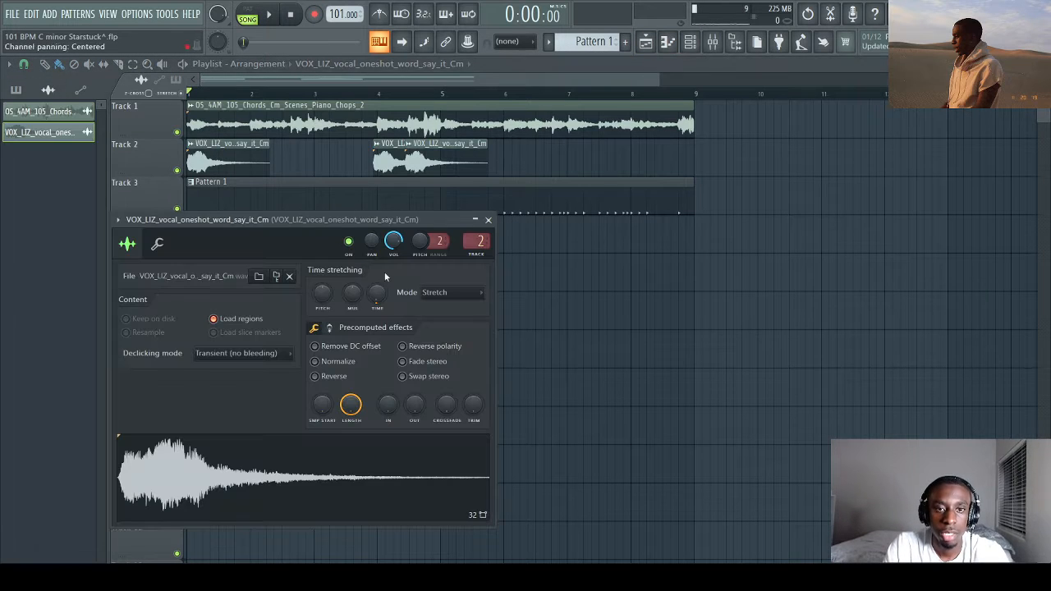
{"action": "left_click", "coordinate": [488, 220]}
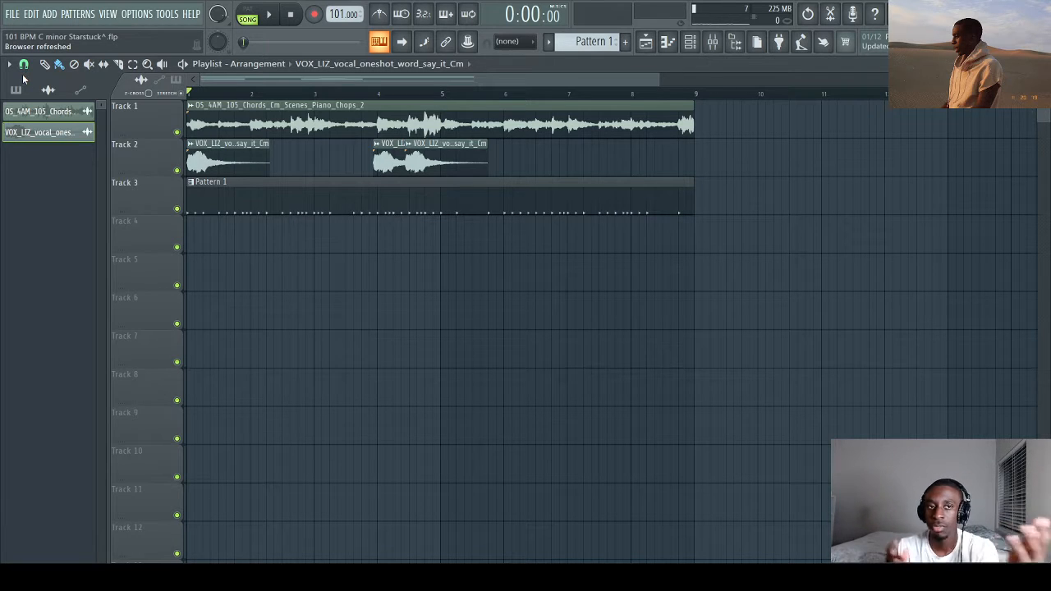
Step: Open the Nexus channel's piano roll during playback, audition C4, and draw a ten-step C4 bass note at bar 1
{"action": "key", "text": "space"}
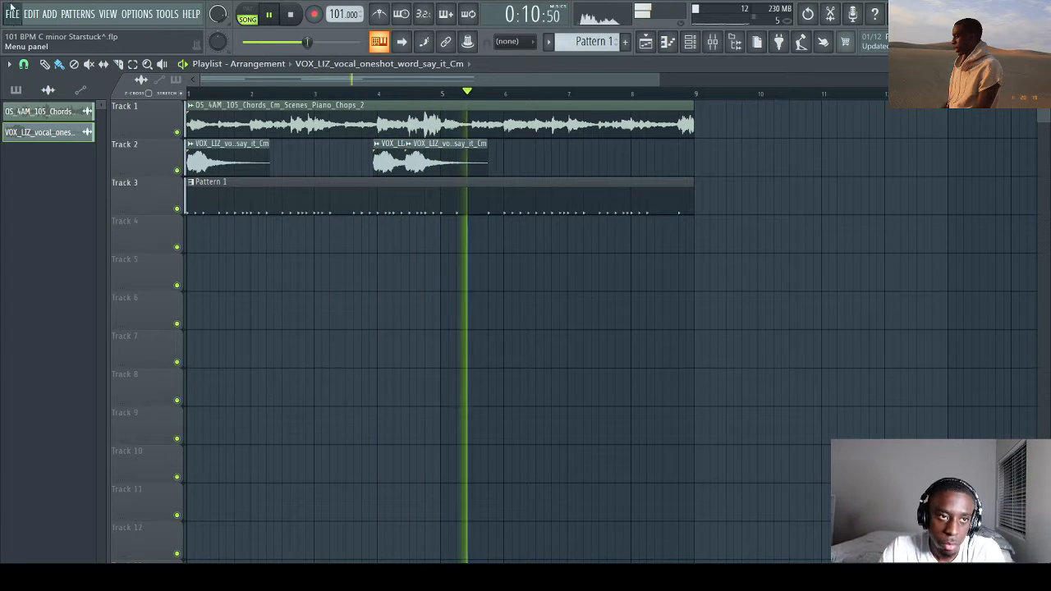
{"action": "left_click", "coordinate": [712, 41]}
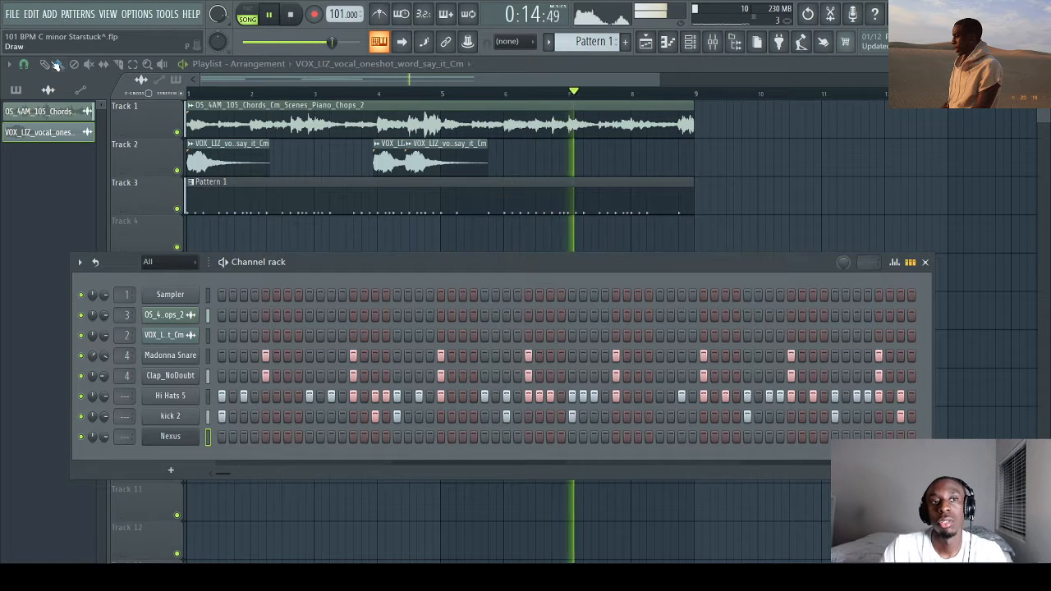
{"action": "left_click", "coordinate": [668, 41]}
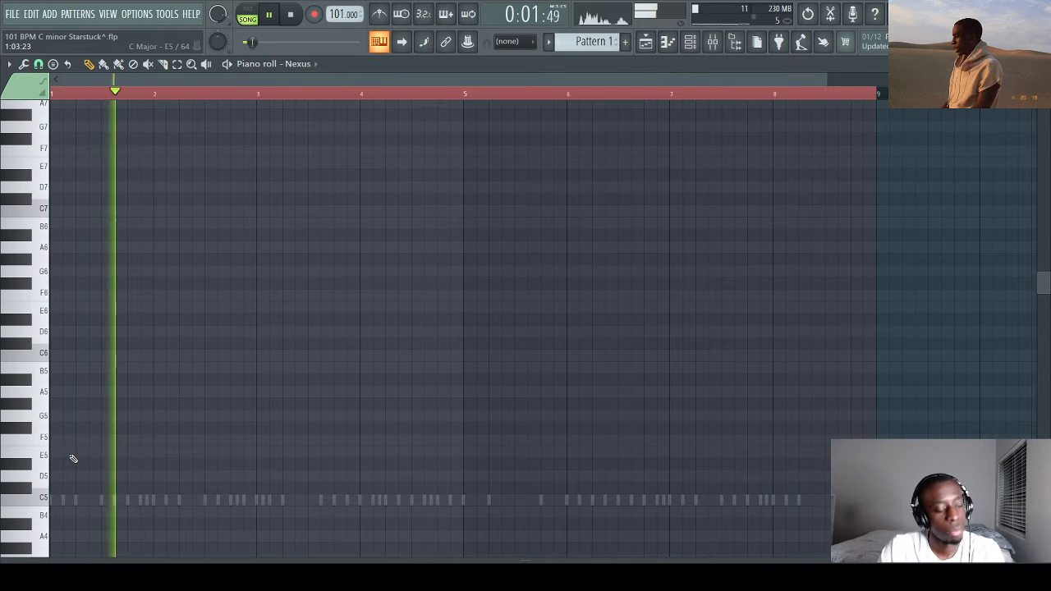
{"action": "scroll", "coordinate": [61, 452], "scroll_direction": "down", "scroll_amount": 5}
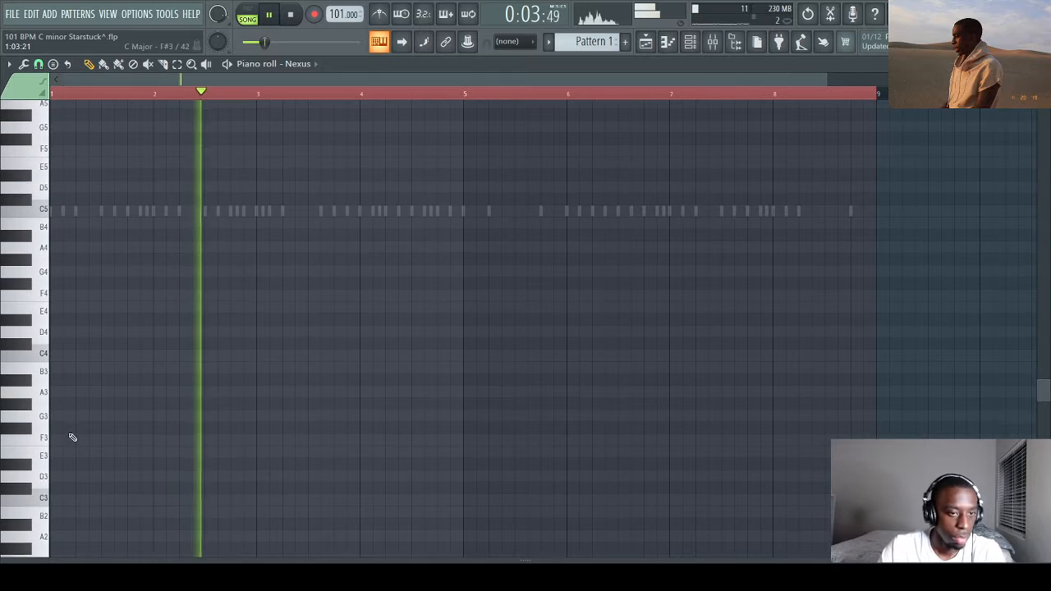
{"action": "left_click", "coordinate": [48, 357]}
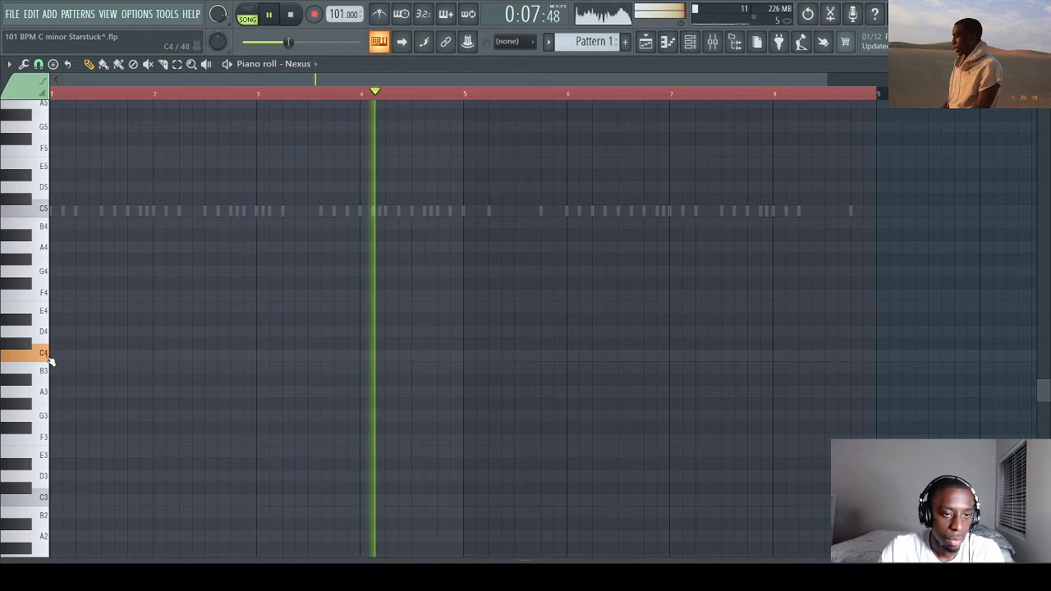
{"action": "left_click", "coordinate": [48, 358]}
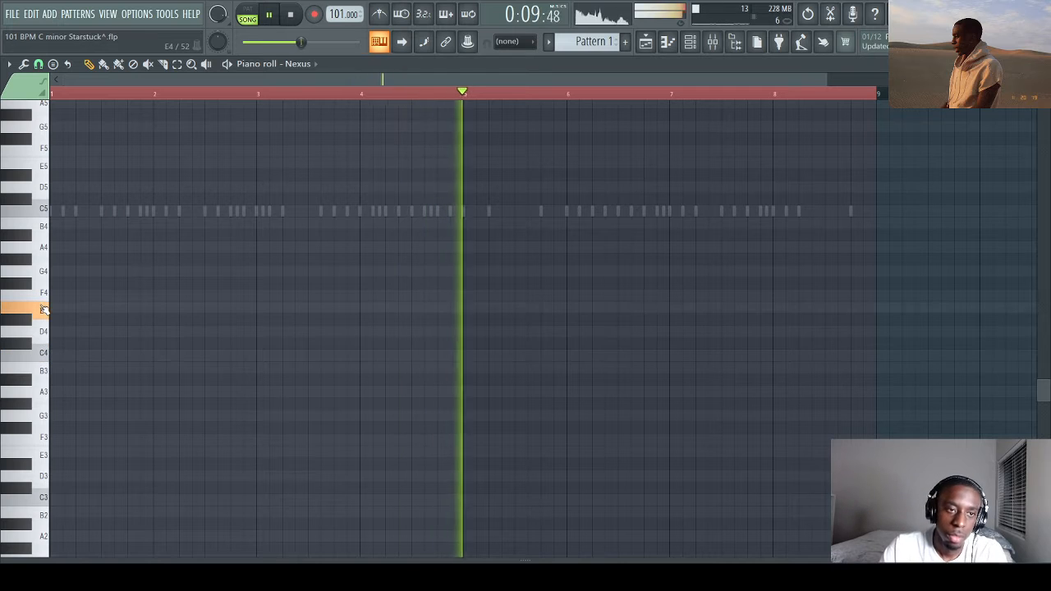
{"action": "left_click", "coordinate": [56, 354]}
{"action": "key", "text": "space"}
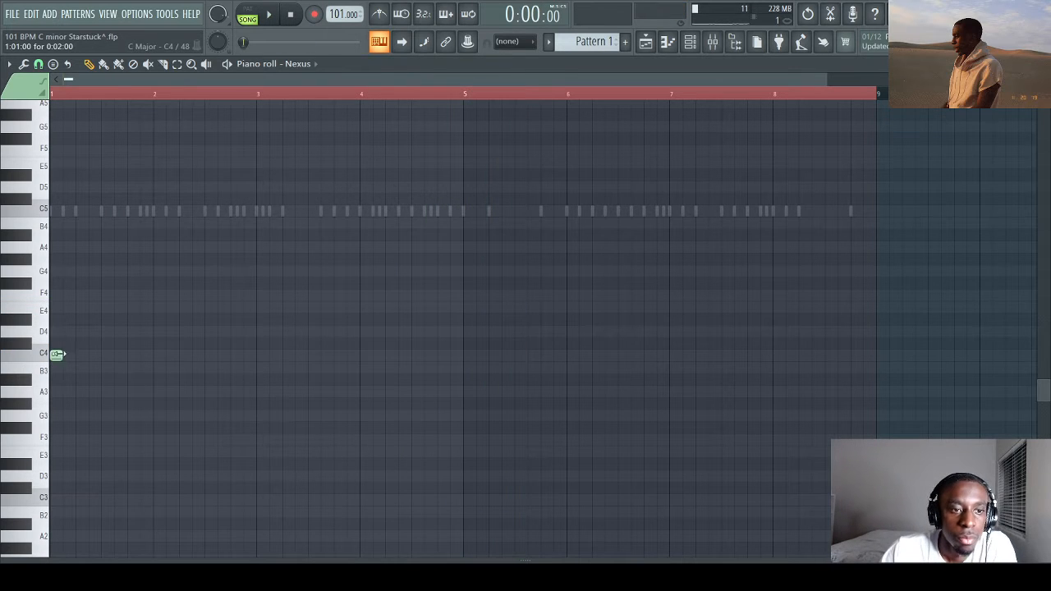
{"action": "key", "text": "space"}
{"action": "left_click_drag", "start_coordinate": [62, 355], "coordinate": [114, 359]}
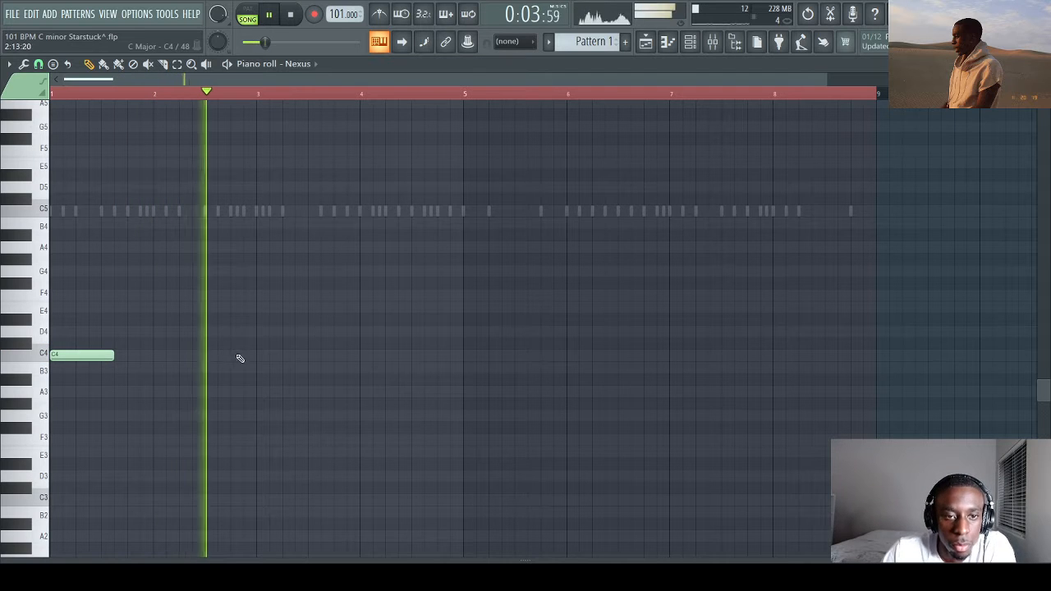
Step: Add ten-step bass notes: D4 at bar 3, two C4 notes in bar 4, and A3 at bar 5
{"action": "left_click", "coordinate": [261, 379]}
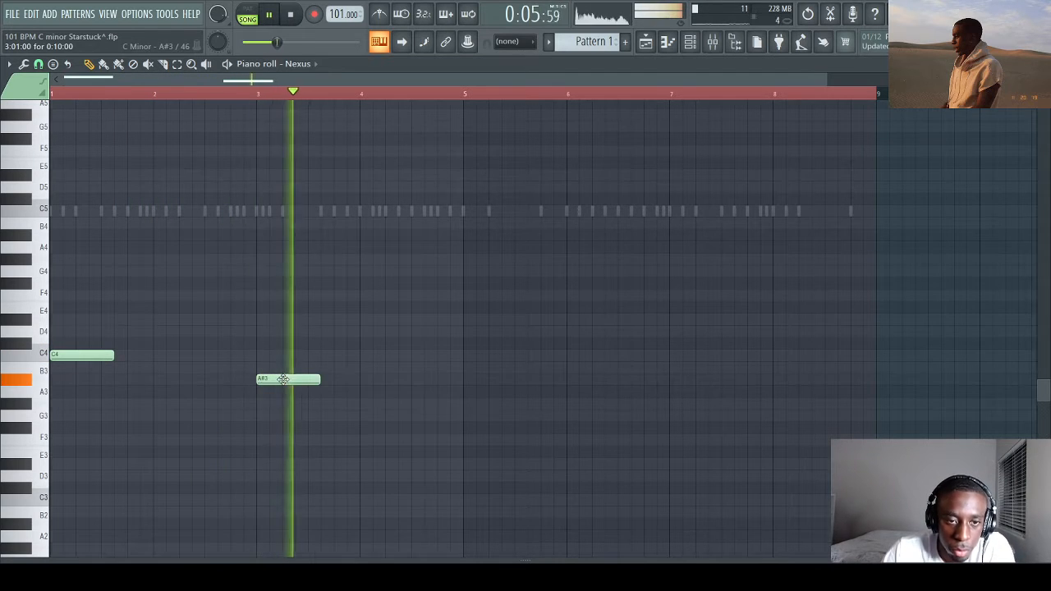
{"action": "left_click_drag", "start_coordinate": [283, 379], "coordinate": [280, 330]}
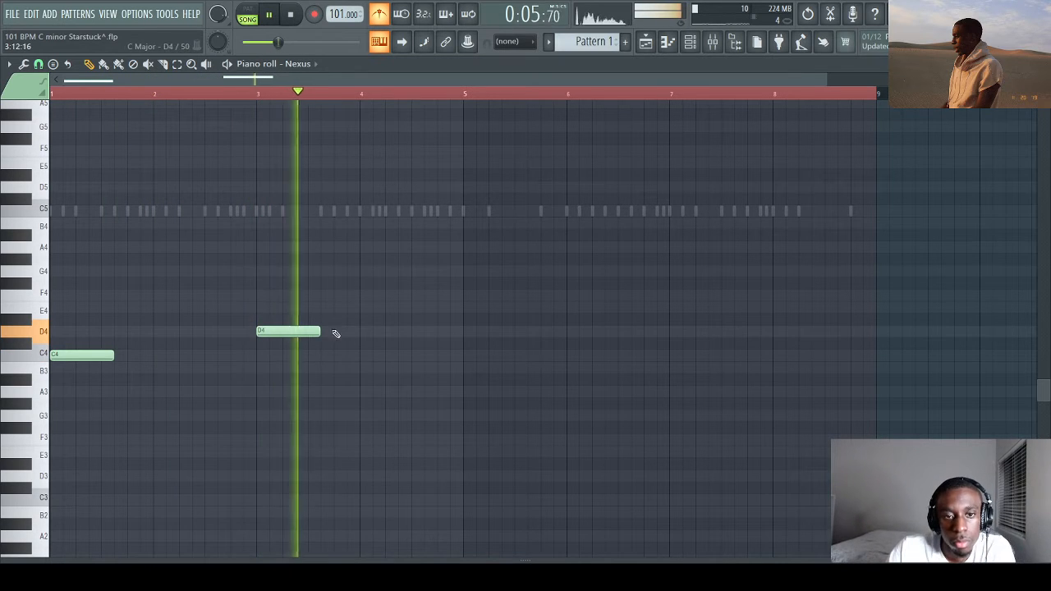
{"action": "left_click", "coordinate": [362, 356]}
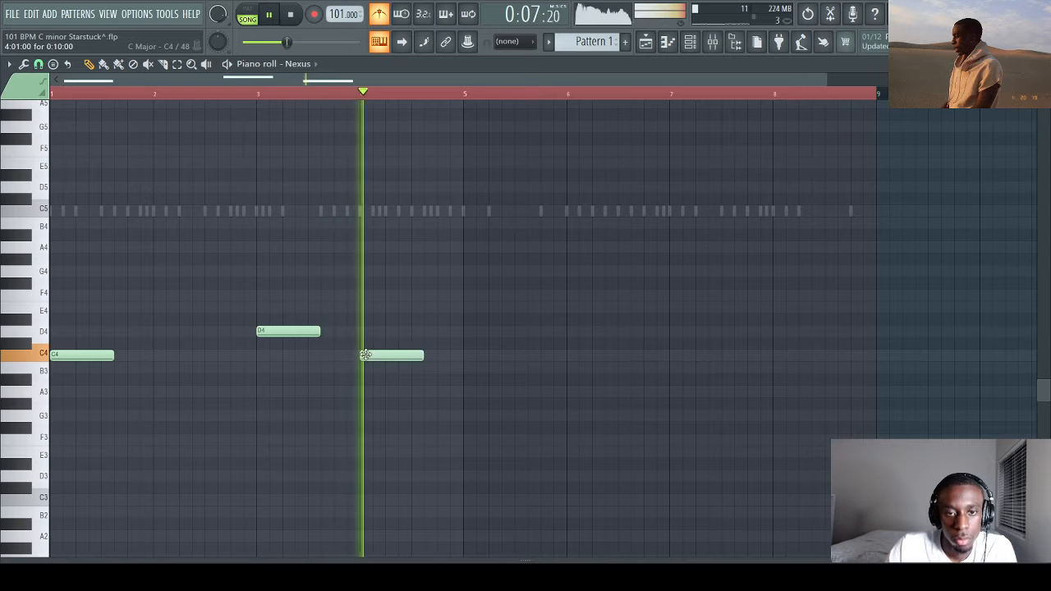
{"action": "left_click", "coordinate": [430, 355]}
{"action": "left_click", "coordinate": [480, 392]}
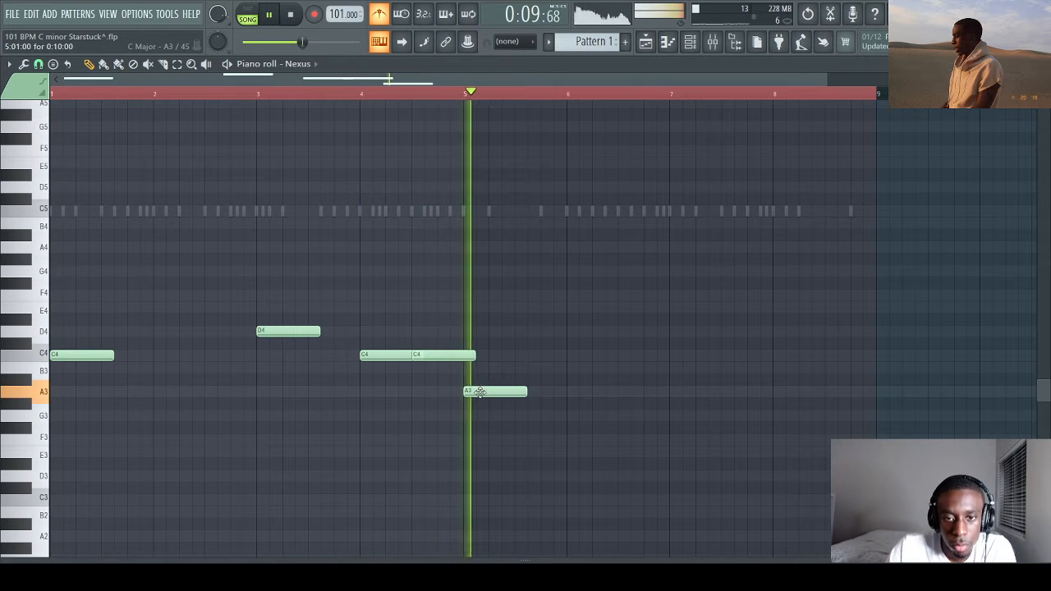
Step: Shorten the first C4 in bar 4 to end at mid-bar where the second starts, and turn the metronome off
{"action": "left_click_drag", "start_coordinate": [427, 355], "coordinate": [439, 355]}
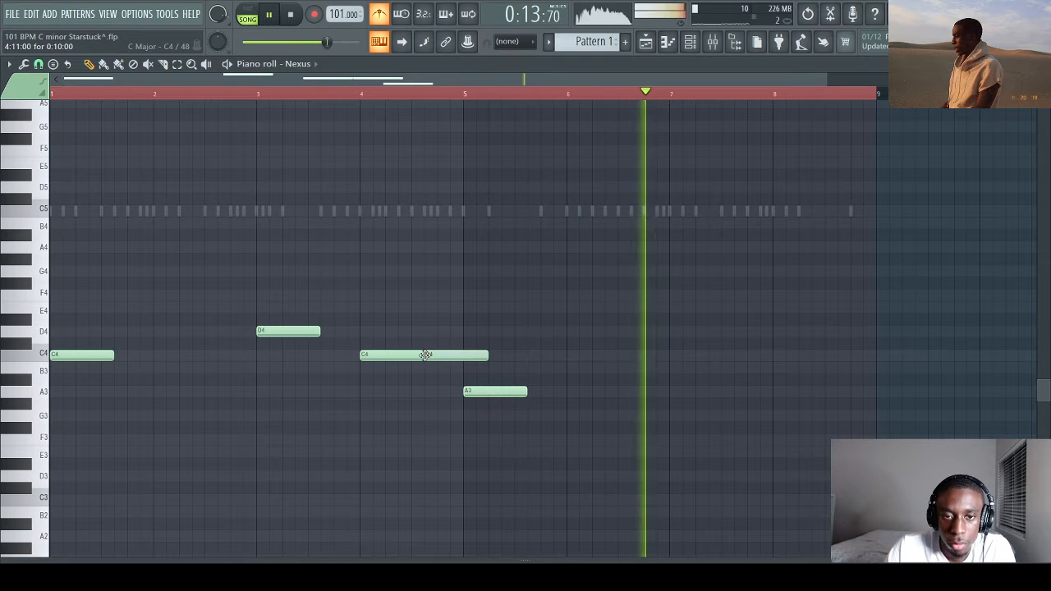
{"action": "left_click_drag", "start_coordinate": [423, 356], "coordinate": [429, 360]}
{"action": "key", "text": "space"}
{"action": "key", "text": "space"}
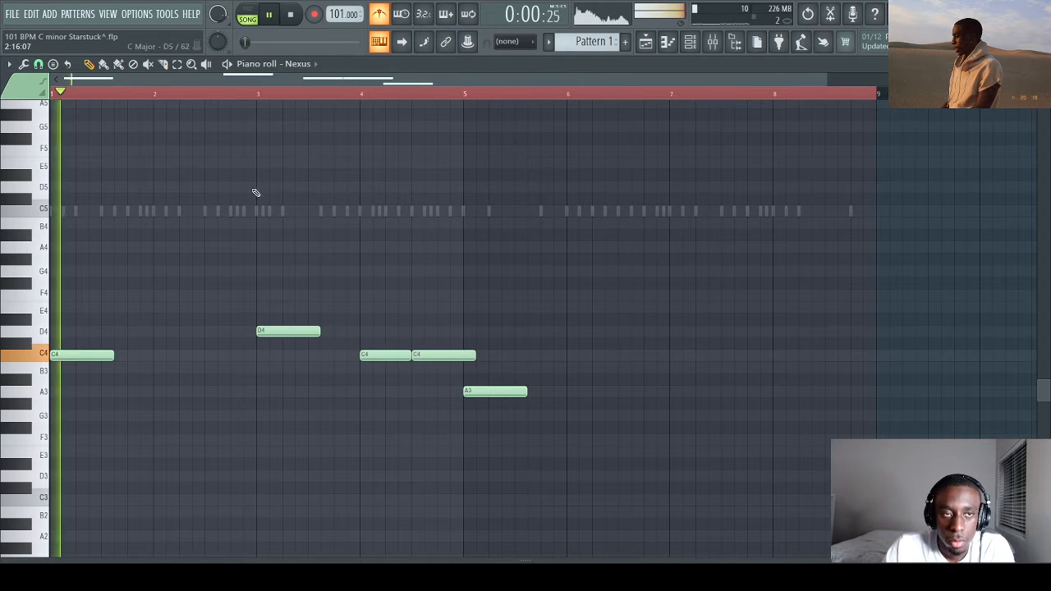
{"action": "left_click", "coordinate": [383, 17]}
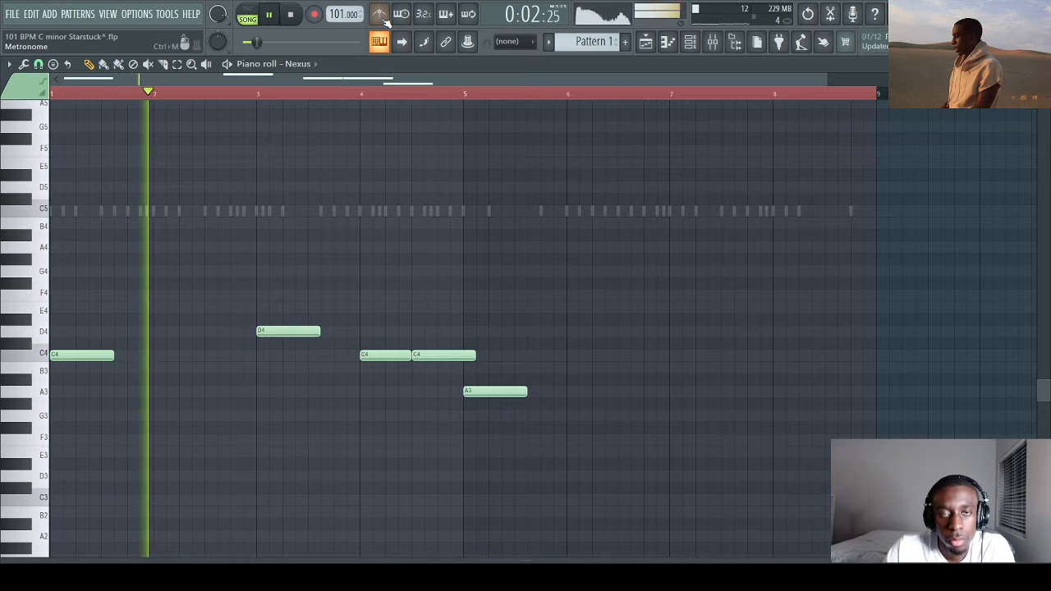
Step: Add a two-step G4 note just before bar 3 and trim the second C4 in bar 4 to end at bar 5
{"action": "left_click", "coordinate": [237, 273]}
{"action": "key", "text": "space"}
{"action": "key", "text": "space"}
{"action": "mouse_move", "coordinate": [252, 272]}
{"action": "left_mouse_down"}
{"action": "mouse_move", "coordinate": [263, 285]}
{"action": "mouse_move", "coordinate": [257, 277]}
{"action": "left_mouse_up"}
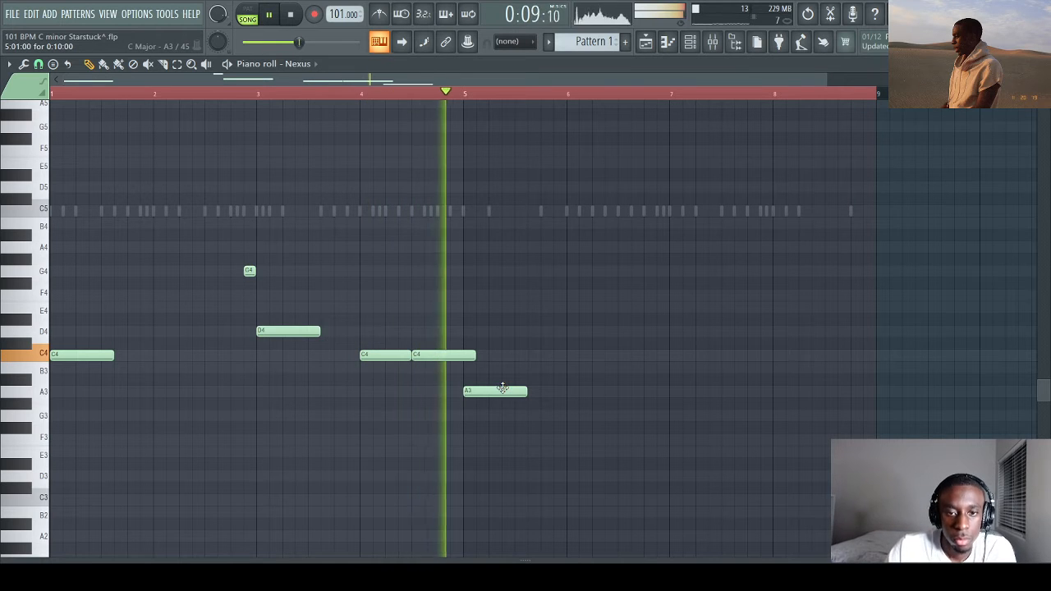
{"action": "left_click_drag", "start_coordinate": [475, 354], "coordinate": [461, 355]}
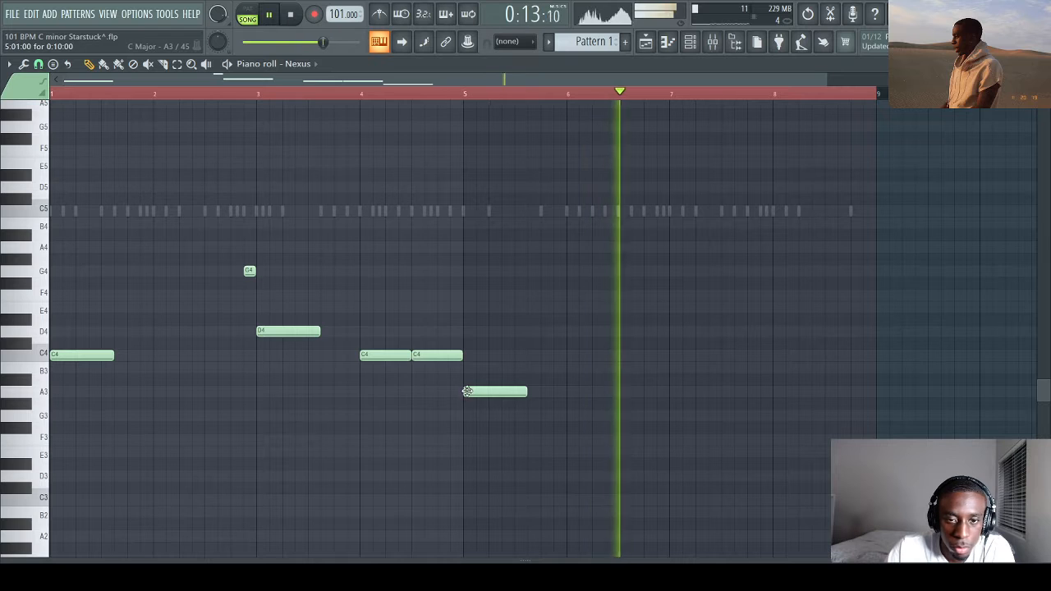
Step: Lower the bar 5 note to G#3 and add B3 at bar 7 plus two six-step D4 notes in bar 8
{"action": "left_click_drag", "start_coordinate": [501, 392], "coordinate": [502, 404]}
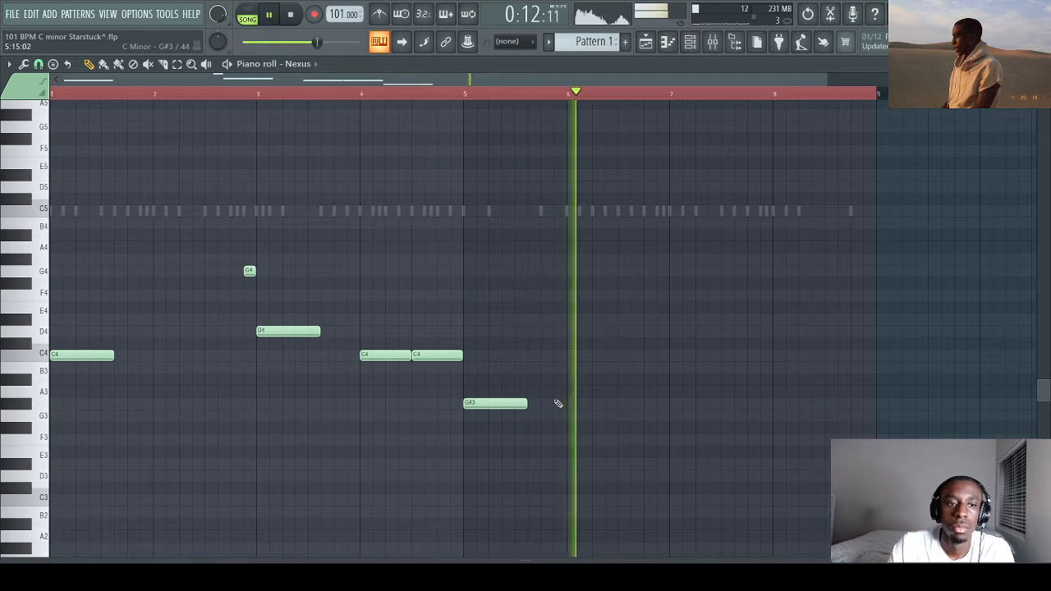
{"action": "left_click", "coordinate": [675, 370]}
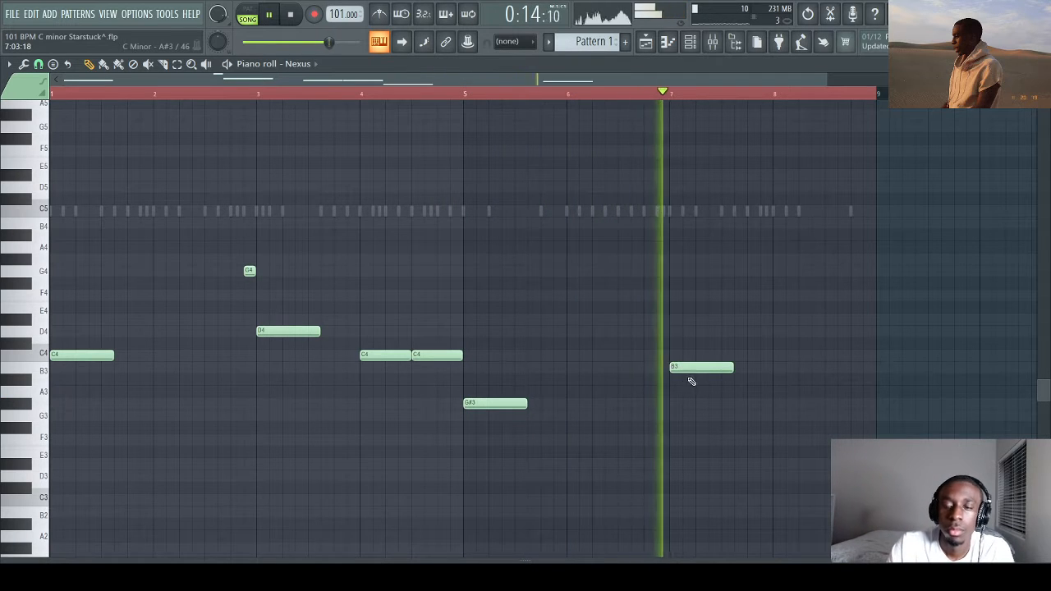
{"action": "left_click", "coordinate": [777, 331]}
{"action": "left_click", "coordinate": [841, 330]}
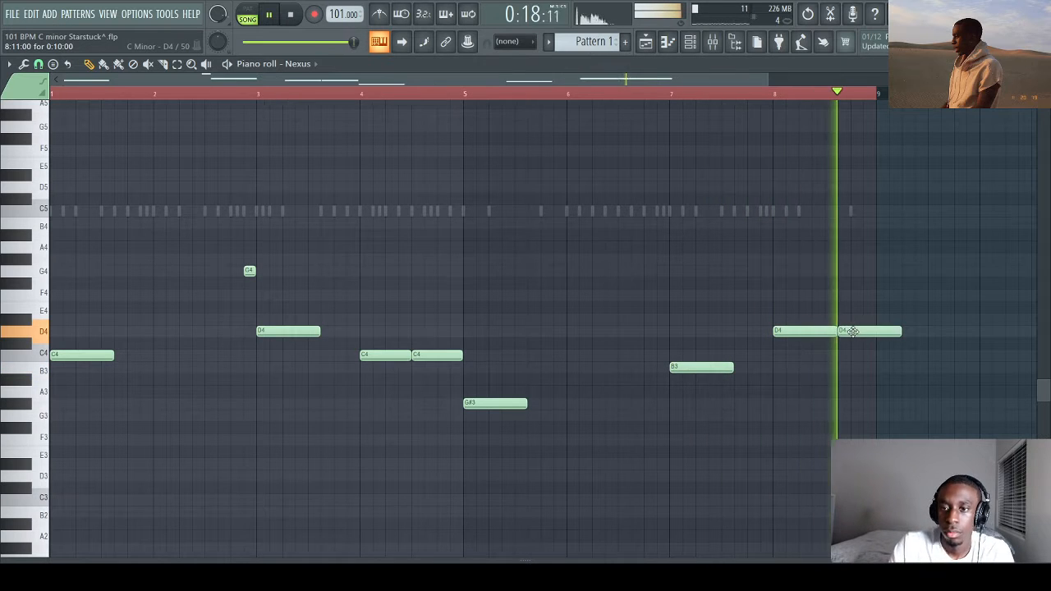
{"action": "left_click_drag", "start_coordinate": [899, 331], "coordinate": [811, 332]}
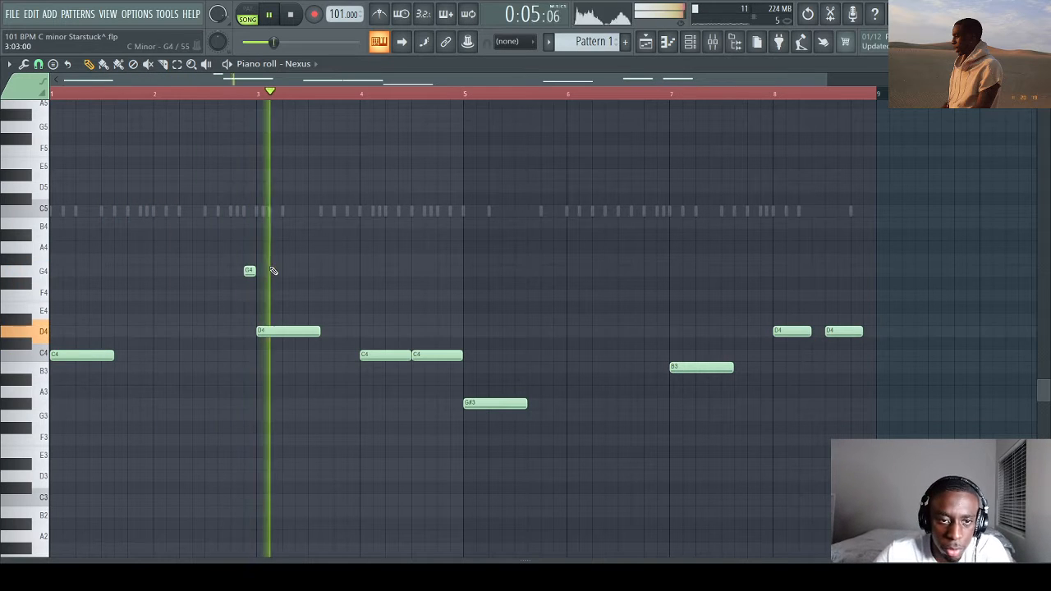
Step: Trim the ends of the two D4 notes in bar 8 and the two C4 notes in bar 4 to leave slight gaps
{"action": "left_click_drag", "start_coordinate": [407, 356], "coordinate": [399, 358]}
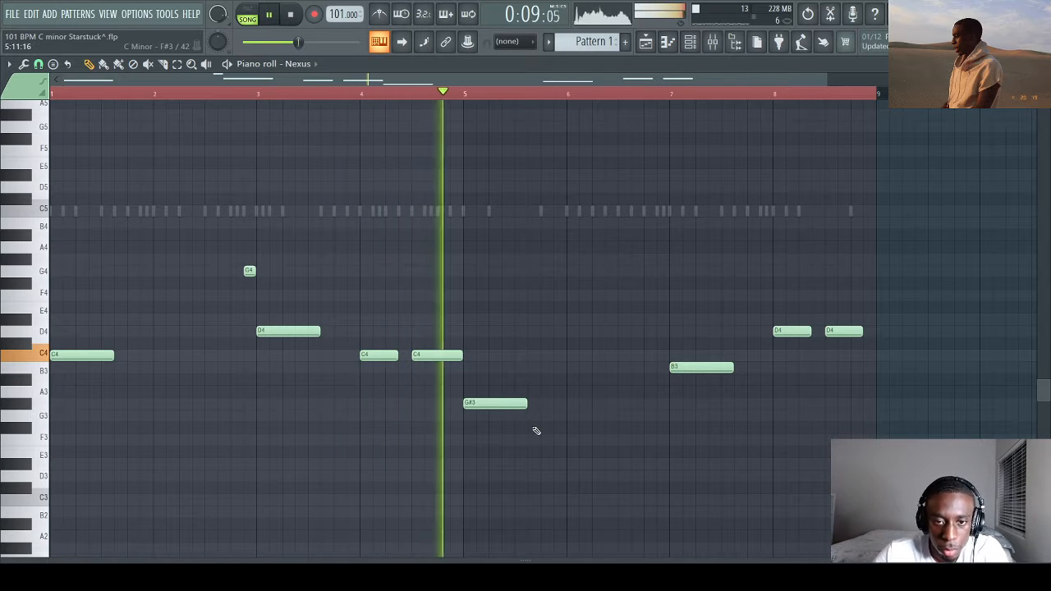
{"action": "key", "text": "space"}
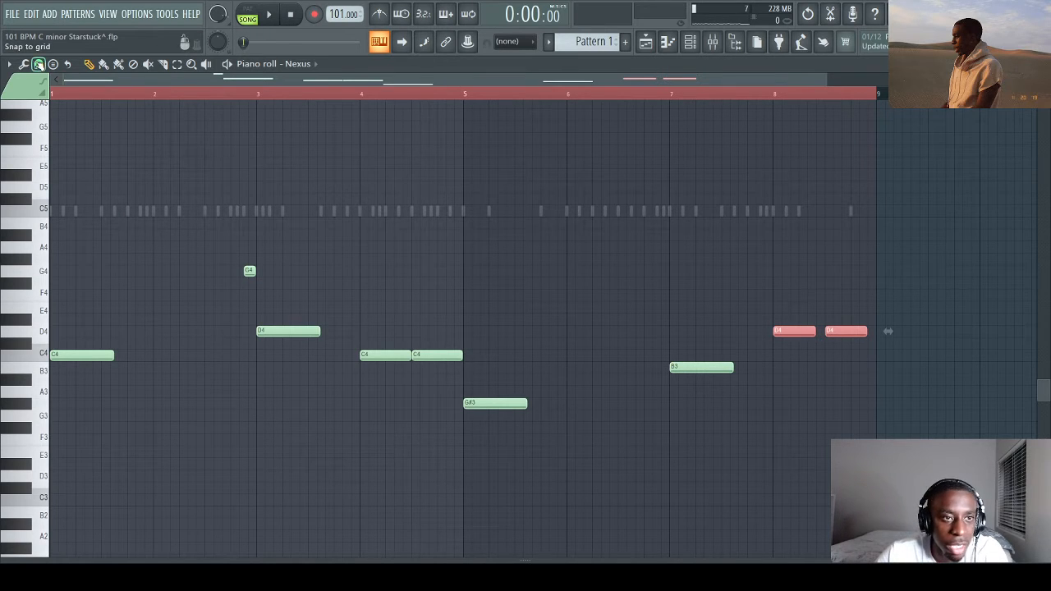
{"action": "scroll", "coordinate": [696, 325], "scroll_direction": "up", "scroll_amount": 4}
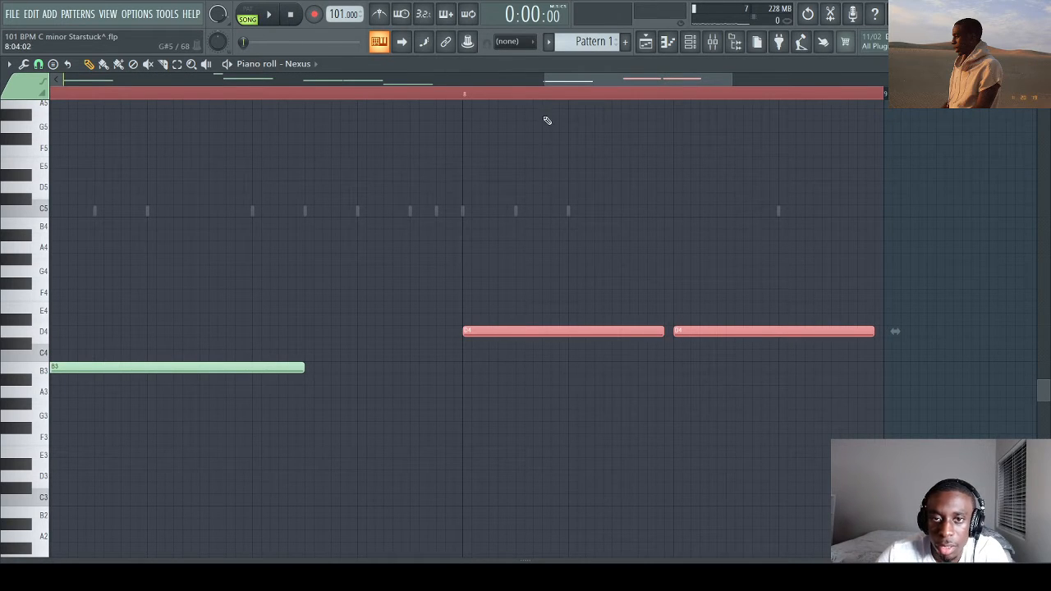
{"action": "scroll", "coordinate": [538, 105], "scroll_direction": "down", "scroll_amount": 3}
{"action": "left_click_drag", "start_coordinate": [534, 86], "coordinate": [374, 118]}
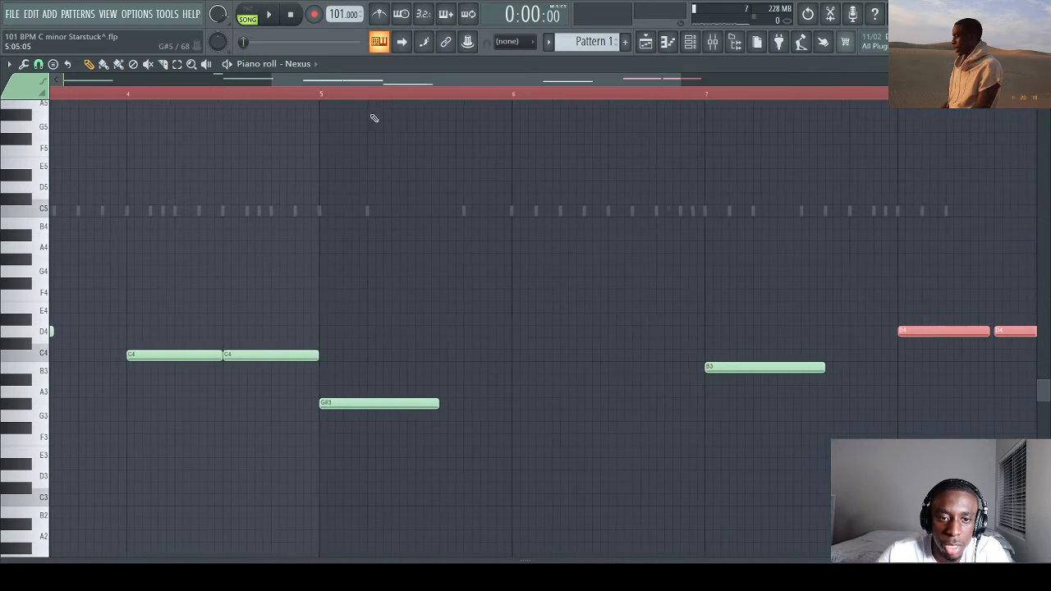
{"action": "left_click", "coordinate": [313, 358]}
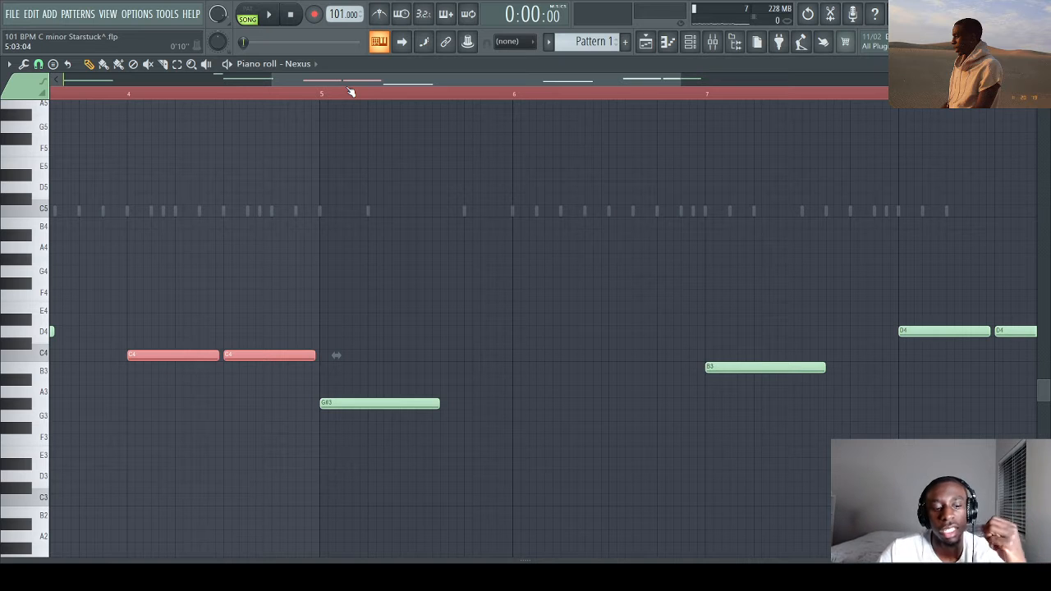
Step: Trim the end of the short G4 note slightly to leave a small gap before the D4 at bar 3
{"action": "left_click_drag", "start_coordinate": [351, 93], "coordinate": [240, 96]}
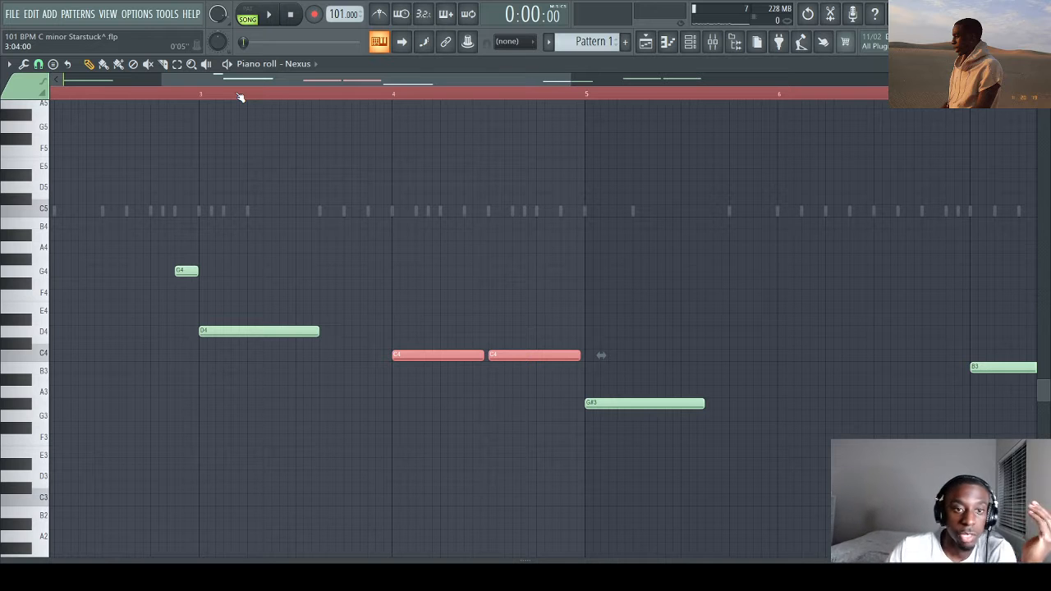
{"action": "scroll", "coordinate": [257, 96], "scroll_direction": "up", "scroll_amount": 3}
{"action": "left_click_drag", "start_coordinate": [244, 83], "coordinate": [219, 84]}
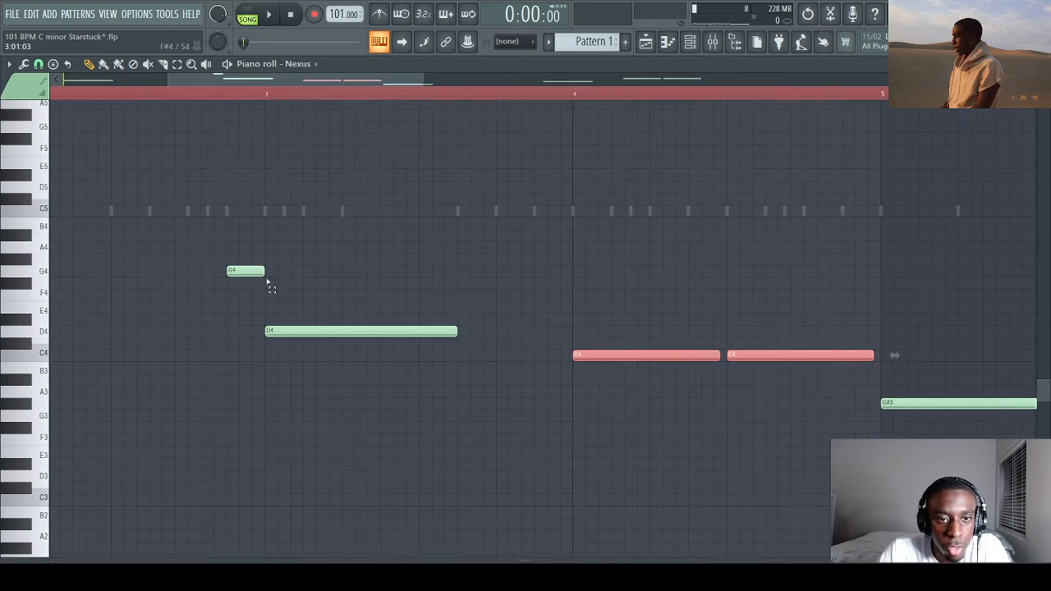
{"action": "left_click_drag", "start_coordinate": [269, 284], "coordinate": [255, 271]}
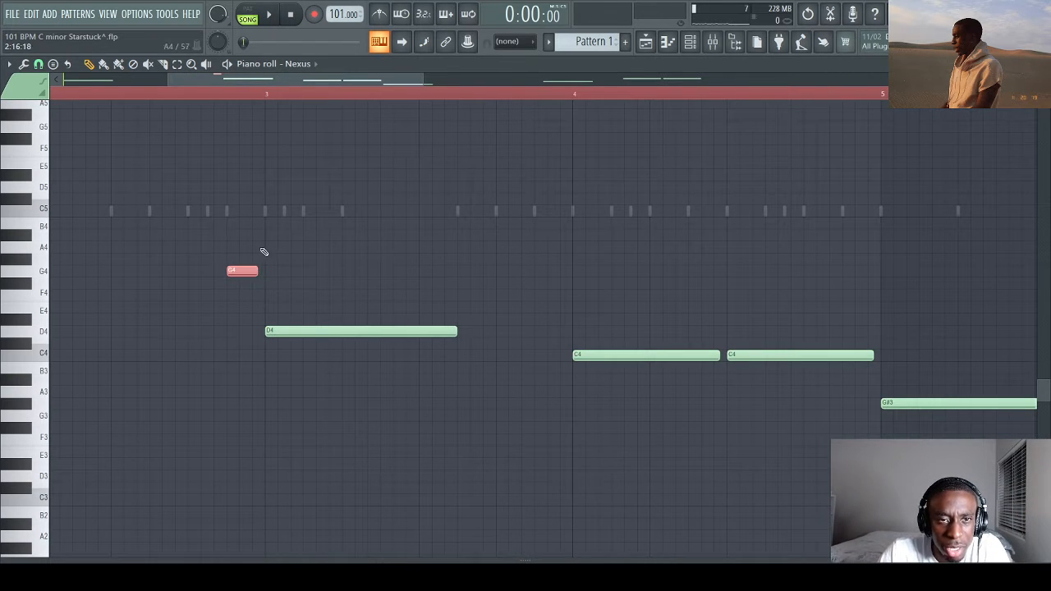
{"action": "left_click_drag", "start_coordinate": [257, 82], "coordinate": [105, 84]}
{"action": "scroll", "coordinate": [268, 93], "scroll_direction": "down", "scroll_amount": 4}
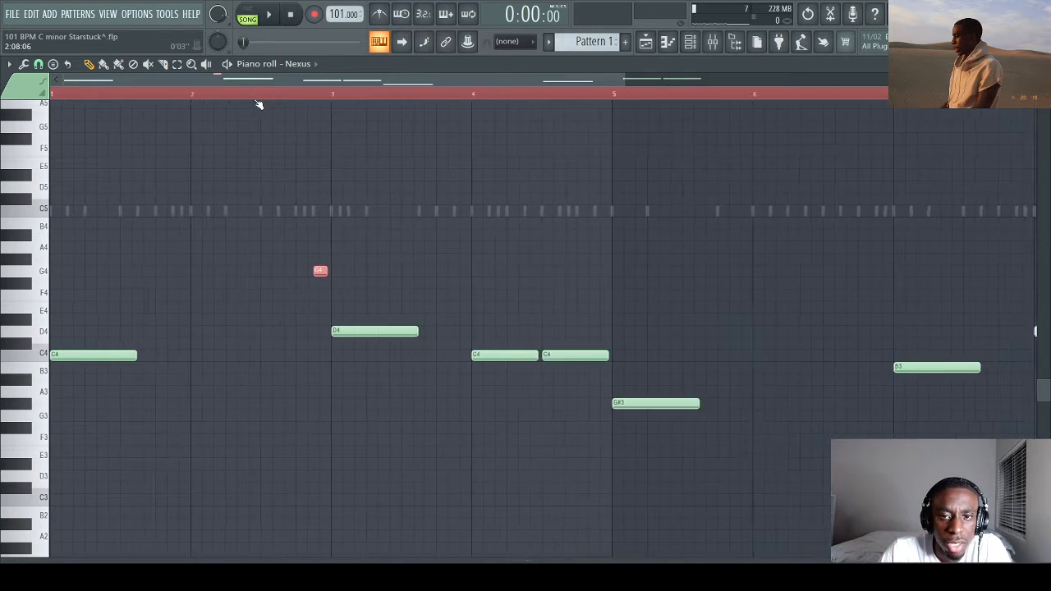
Step: Play back the song while reviewing the Nexus notes and their velocities in the piano roll
{"action": "key", "text": "space"}
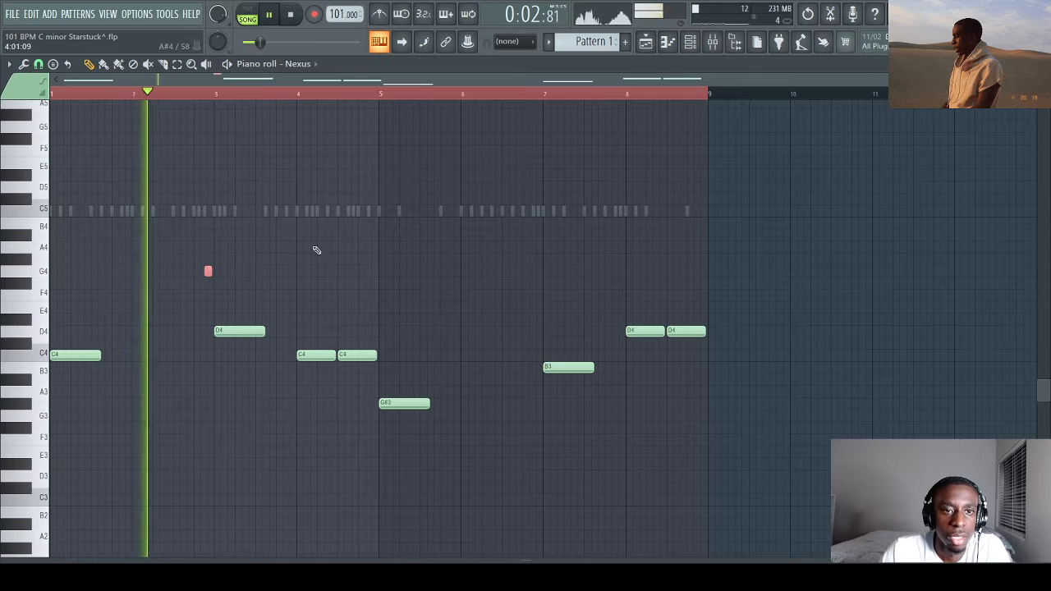
{"action": "left_click", "coordinate": [349, 250]}
{"action": "right_click", "coordinate": [349, 249]}
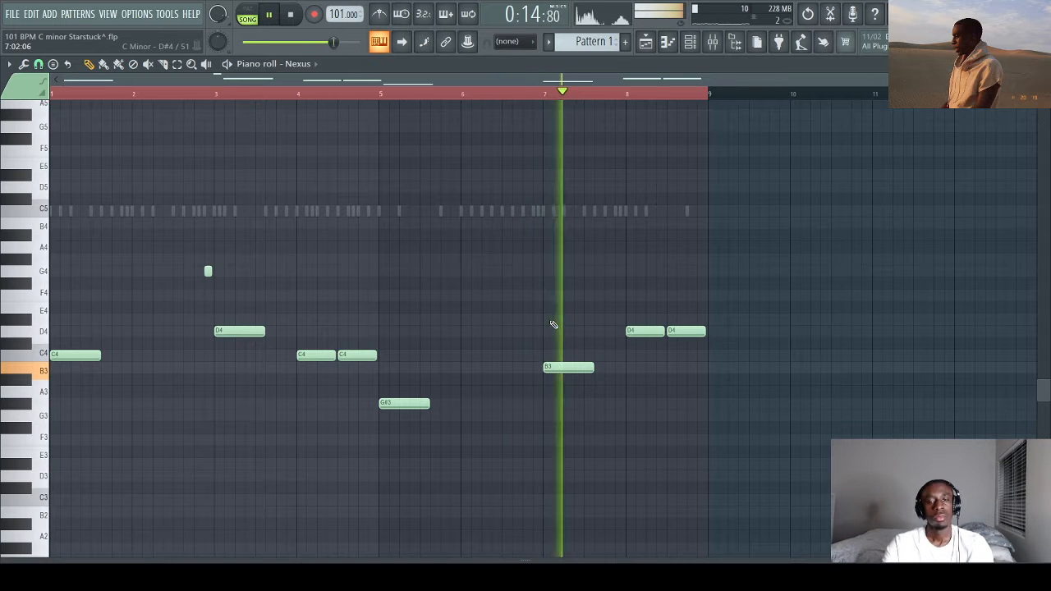
{"action": "left_click_drag", "start_coordinate": [643, 555], "coordinate": [642, 111]}
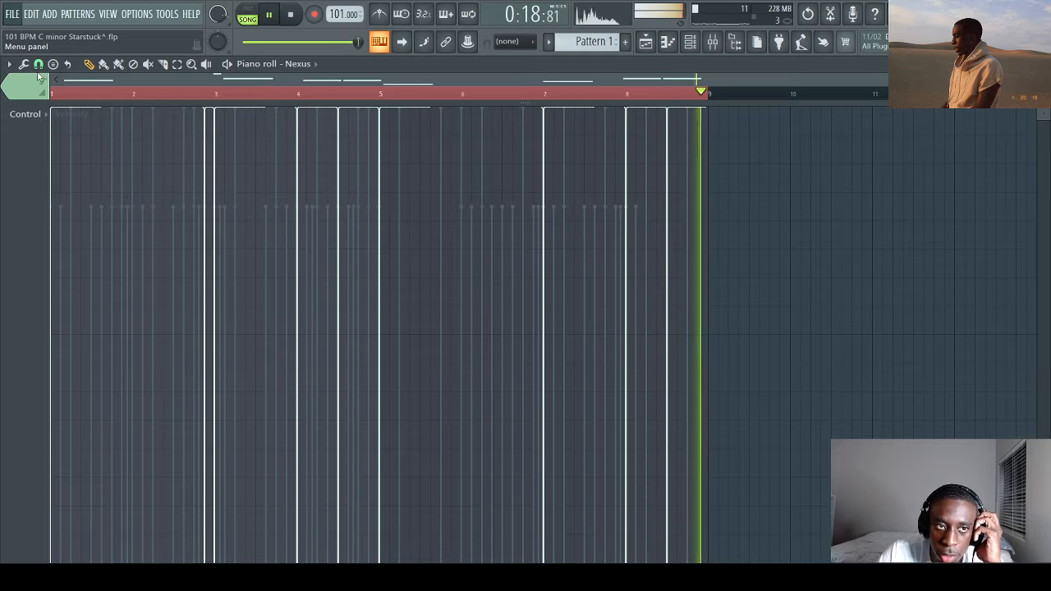
Step: Route the Hi Hats 5 channel to mixer track 5
{"action": "left_click", "coordinate": [646, 41]}
{"action": "left_click", "coordinate": [690, 45]}
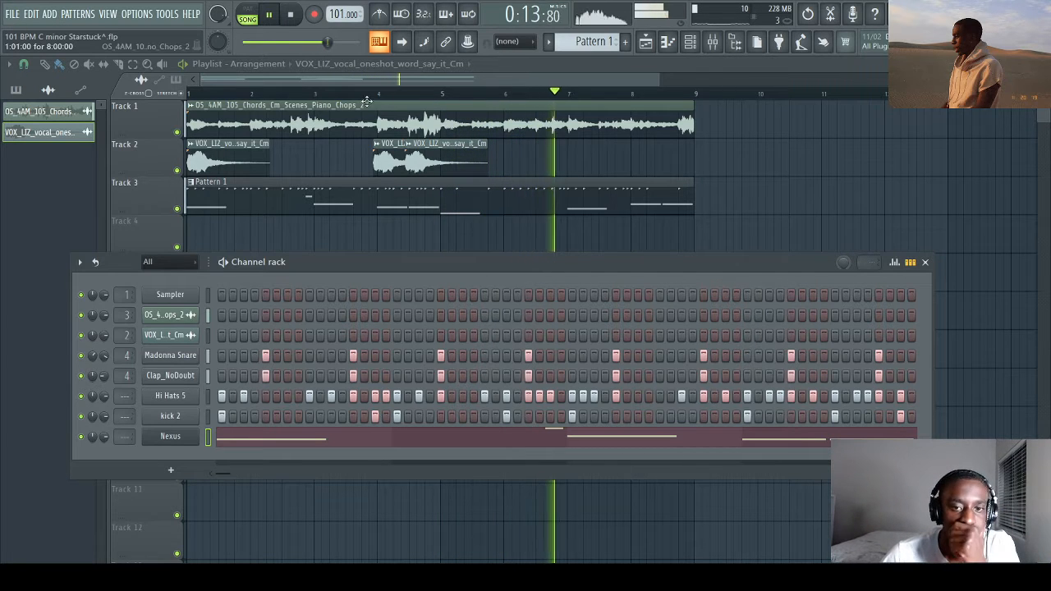
{"action": "left_click", "coordinate": [170, 395]}
{"action": "key", "text": "ctrl+l"}
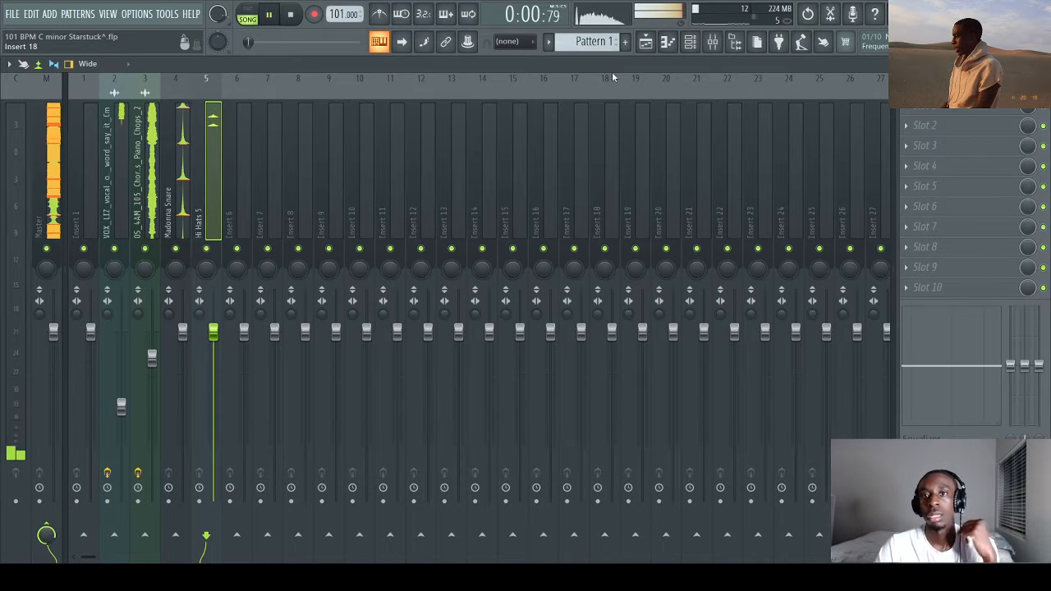
Step: Route the kick 2 channel to mixer track 6 through its channel settings
{"action": "key", "text": "F5"}
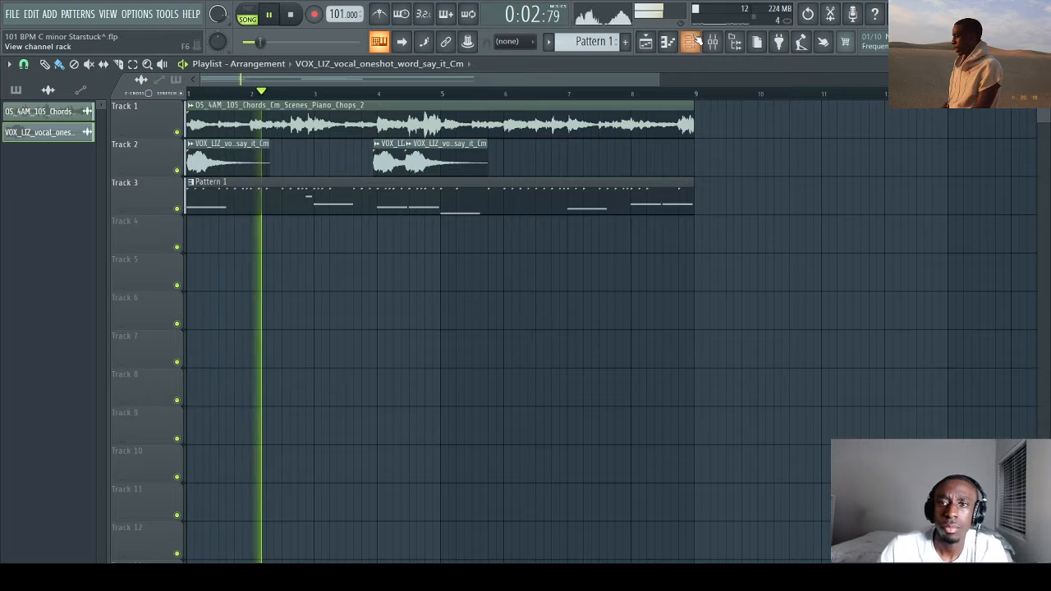
{"action": "key", "text": "F6"}
{"action": "left_click", "coordinate": [191, 417]}
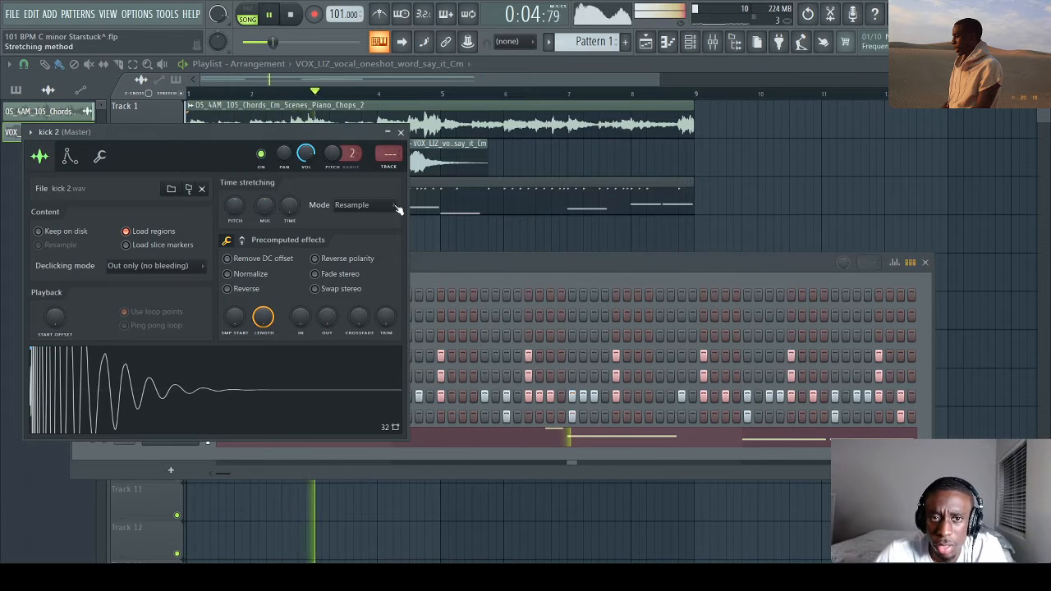
{"action": "left_click", "coordinate": [393, 176]}
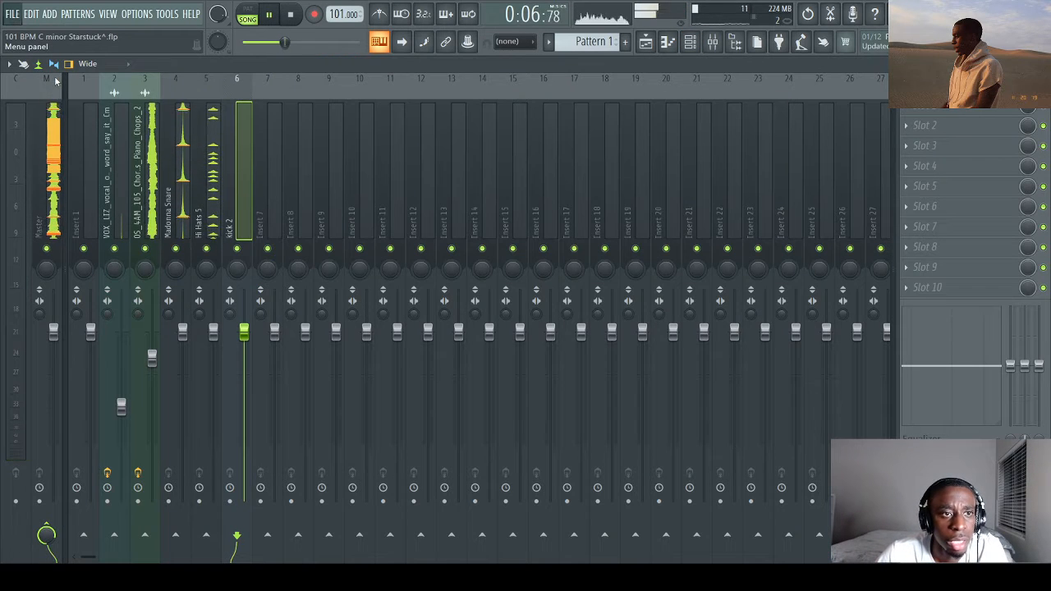
Step: Route the Nexus channel to mixer track 7 from its plugin window
{"action": "key", "text": "F6"}
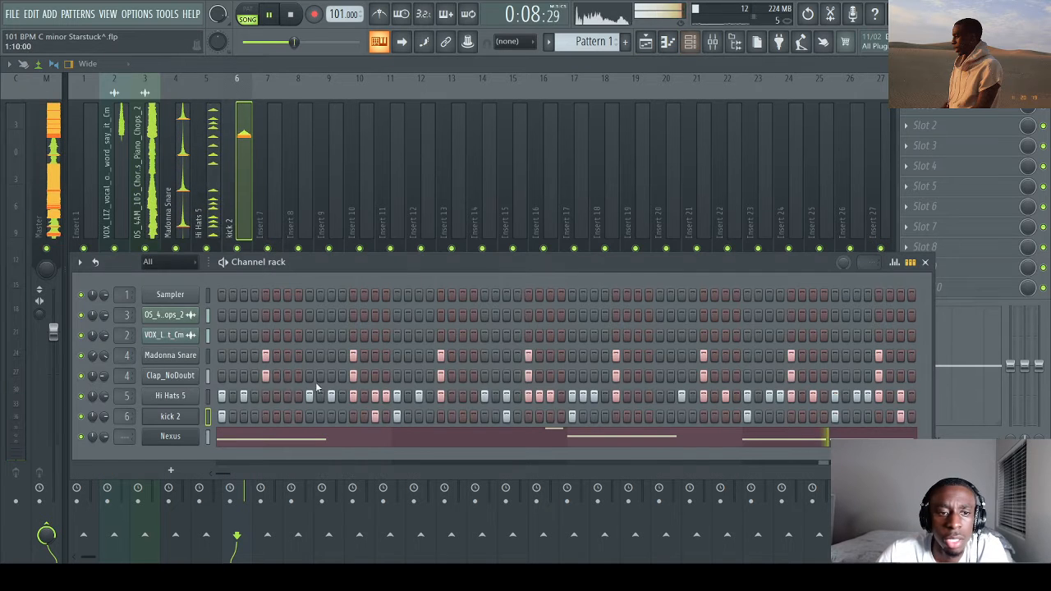
{"action": "left_click", "coordinate": [182, 435]}
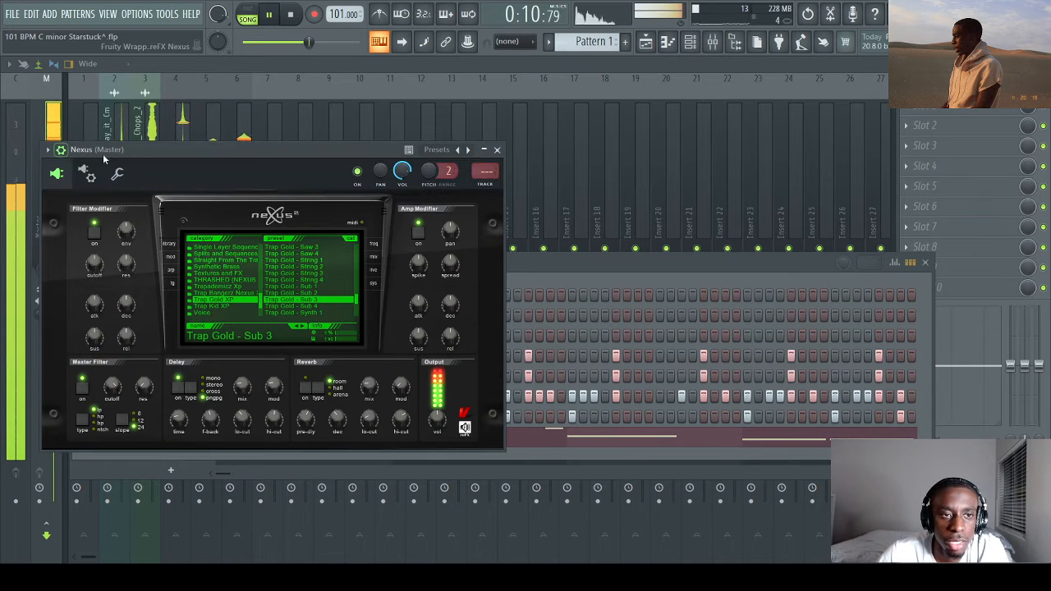
{"action": "left_click", "coordinate": [493, 185]}
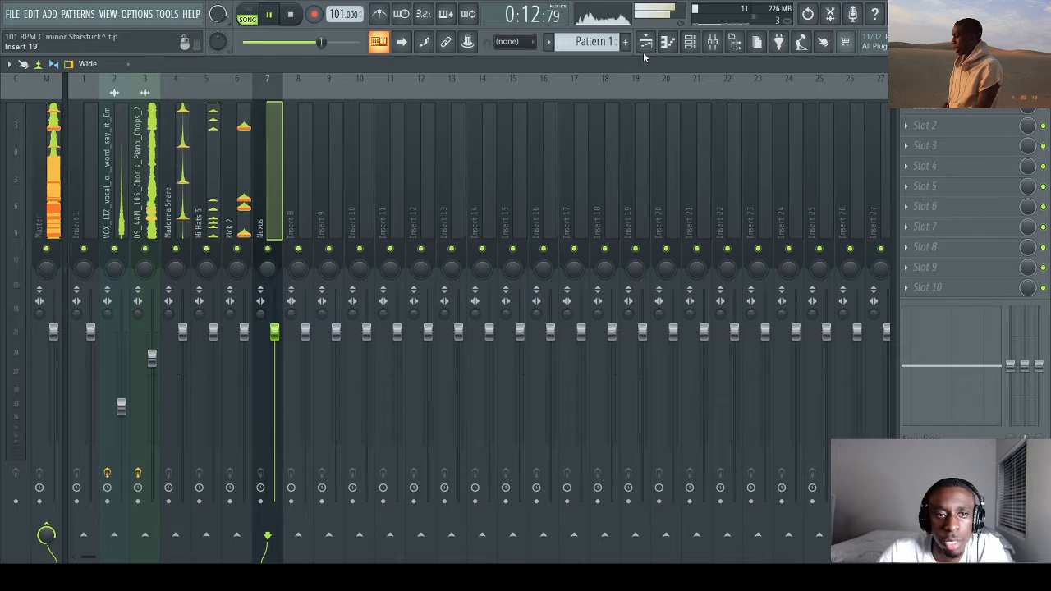
{"action": "left_click", "coordinate": [645, 49]}
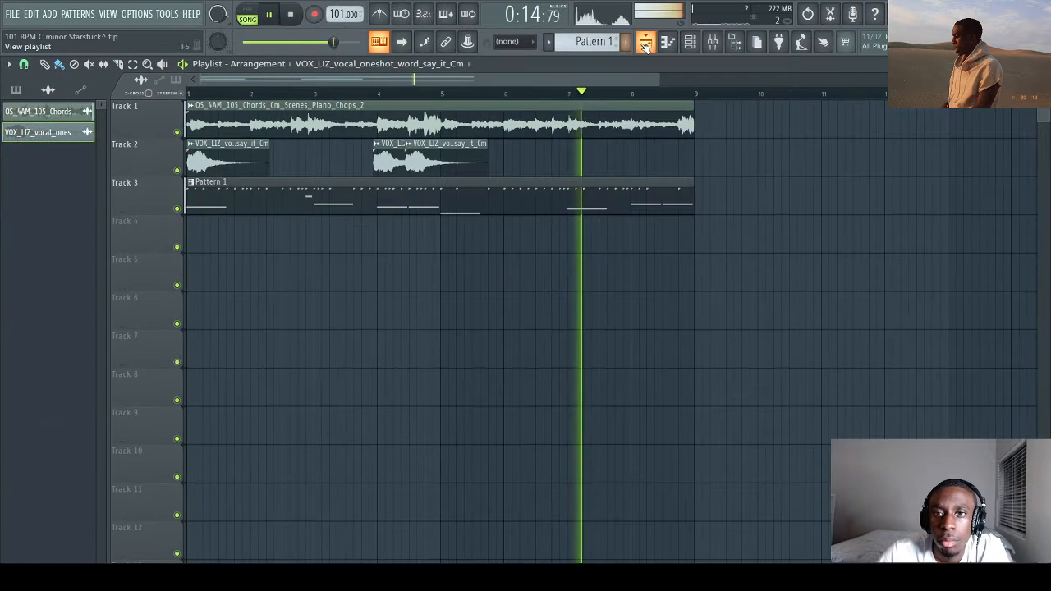
{"action": "left_click", "coordinate": [645, 44]}
{"action": "left_click", "coordinate": [646, 43]}
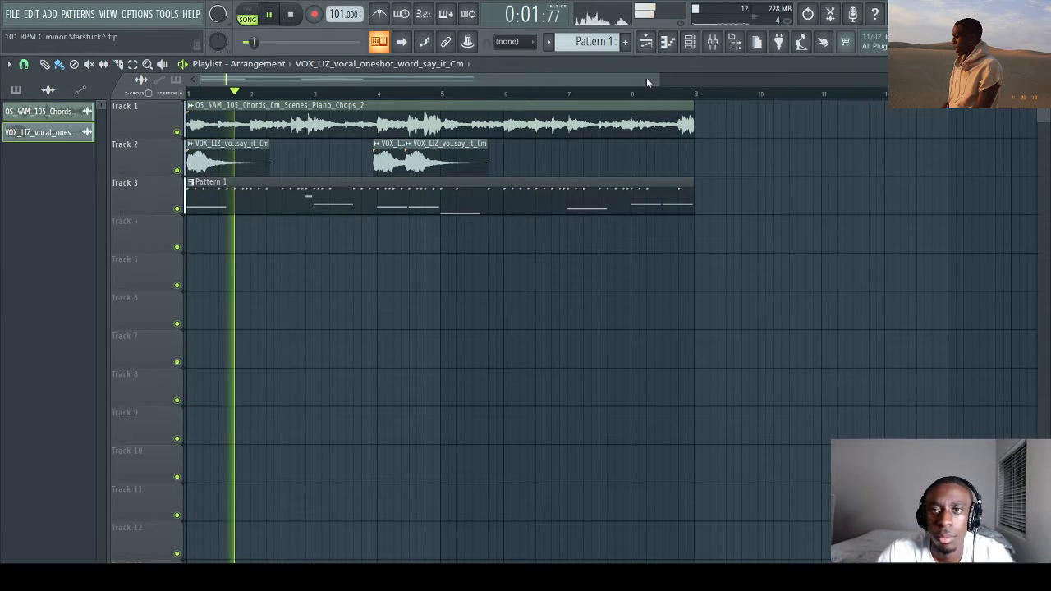
Step: Set the Master track's stereo separation to 100% merged so the mix plays in mono
{"action": "left_click", "coordinate": [707, 52]}
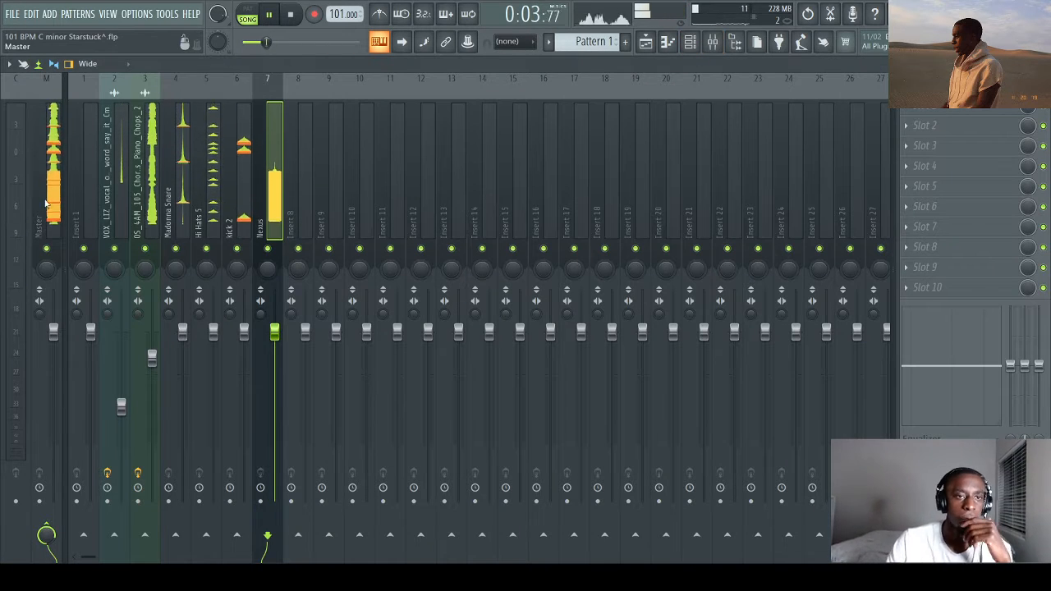
{"action": "left_click", "coordinate": [51, 229]}
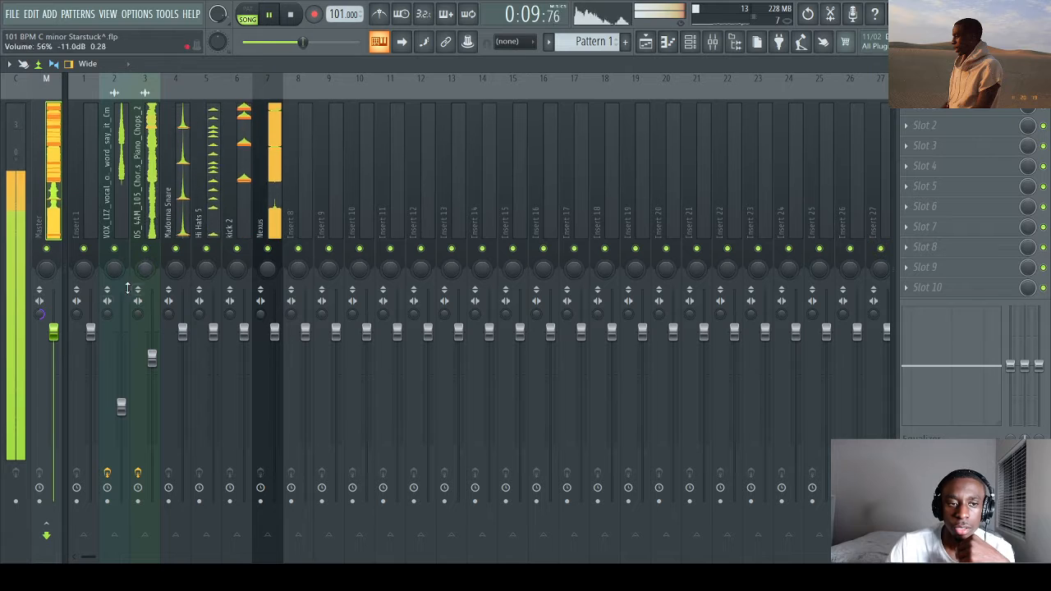
{"action": "left_click_drag", "start_coordinate": [39, 313], "coordinate": [39, 295]}
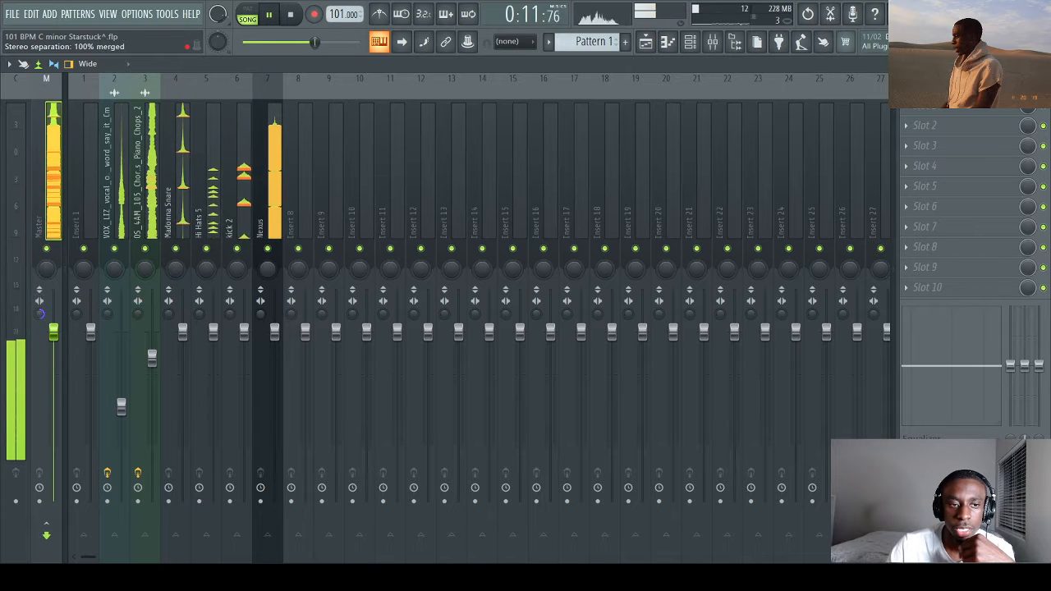
Step: Solo the piano chops track in the mixer, pan it slightly left and lower its volume
{"action": "right_click", "coordinate": [154, 251]}
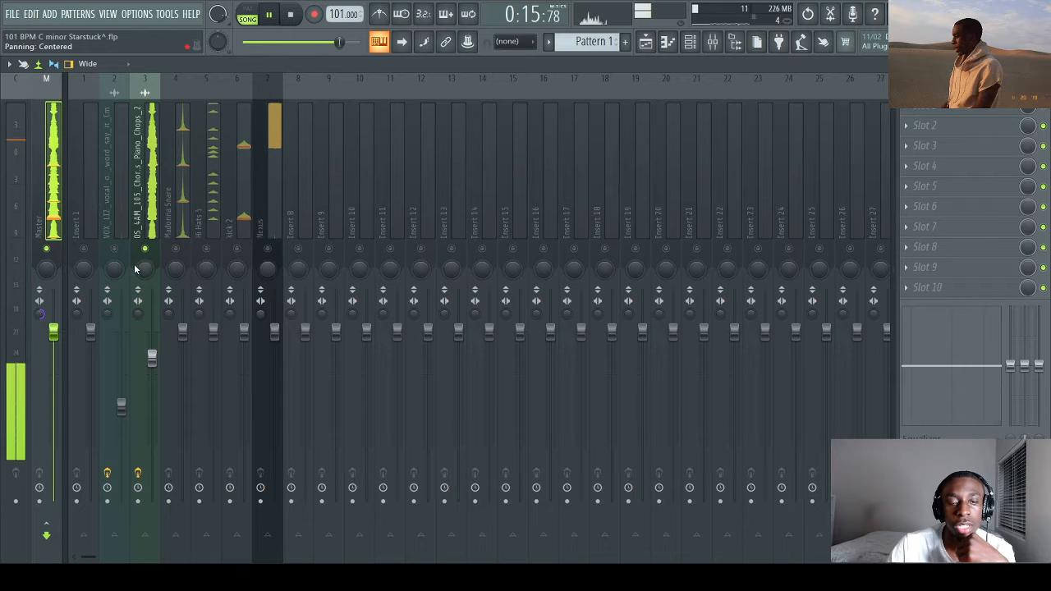
{"action": "left_click_drag", "start_coordinate": [135, 269], "coordinate": [136, 289]}
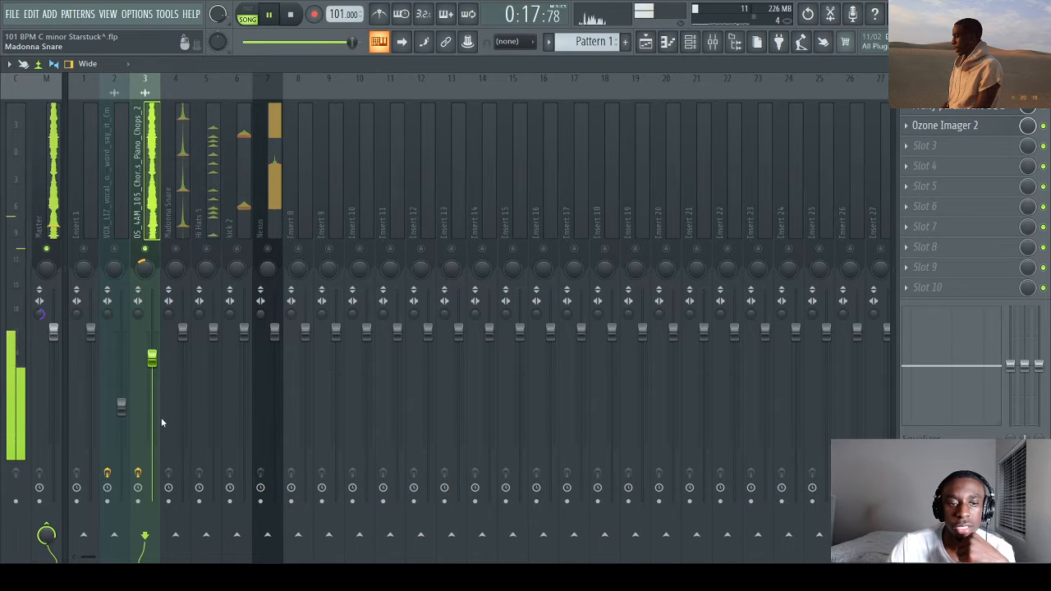
{"action": "left_click_drag", "start_coordinate": [152, 396], "coordinate": [152, 409]}
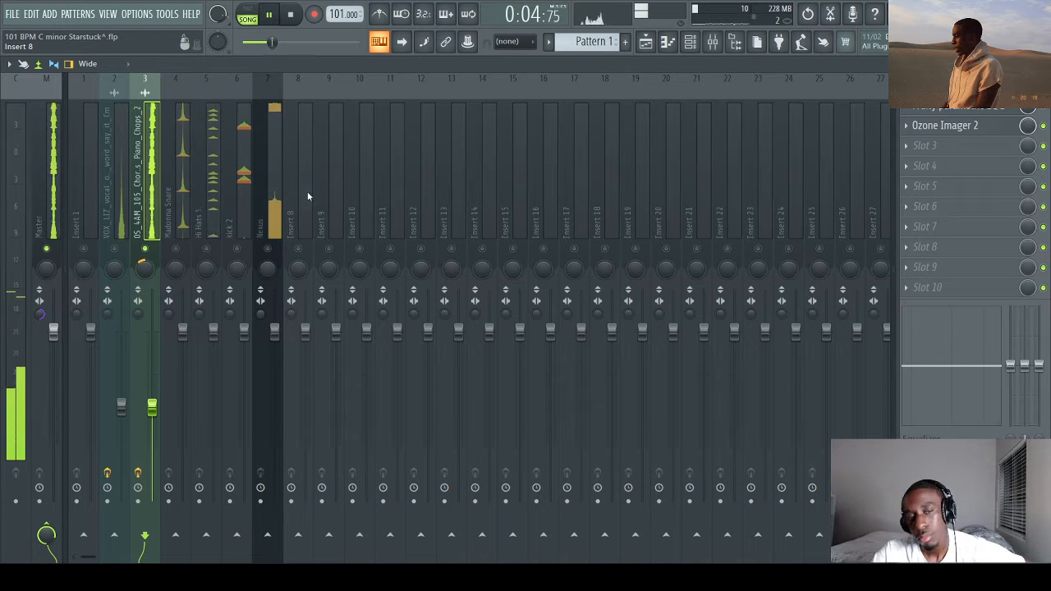
{"action": "left_click_drag", "start_coordinate": [152, 408], "coordinate": [152, 394]}
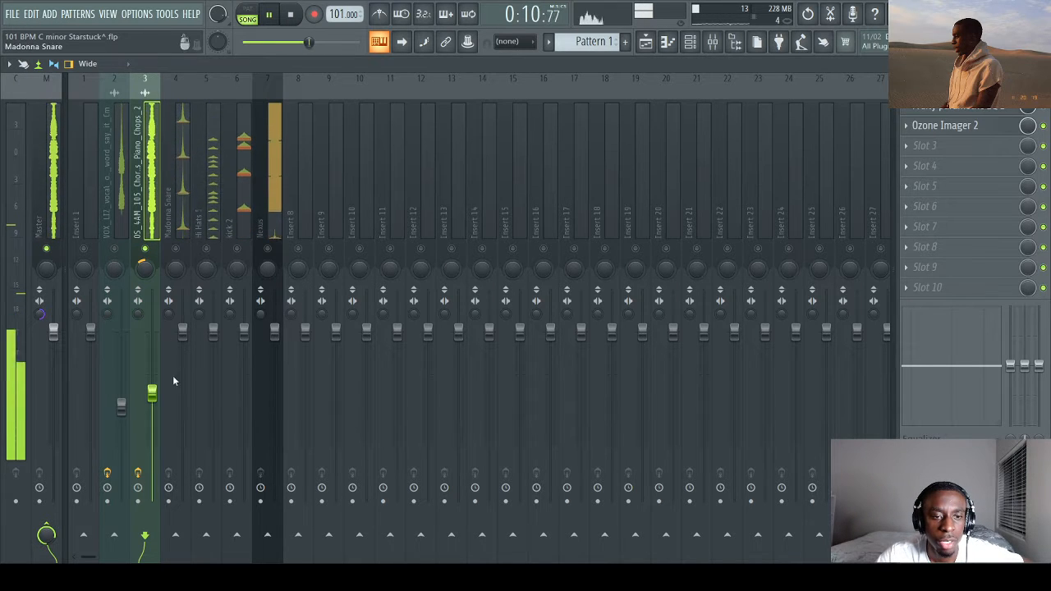
{"action": "left_click_drag", "start_coordinate": [152, 393], "coordinate": [152, 396]}
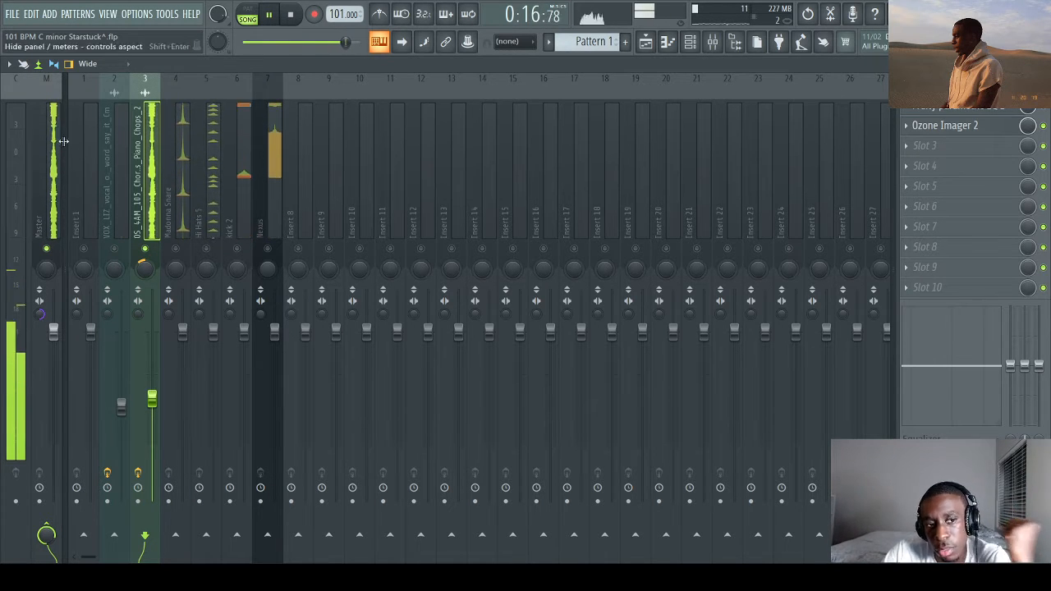
{"action": "left_click_drag", "start_coordinate": [152, 399], "coordinate": [152, 403]}
Step: Unmute the vocal one-shot track, pan it slightly right and bring its volume level with the piano chops
{"action": "left_click_drag", "start_coordinate": [116, 264], "coordinate": [117, 257]}
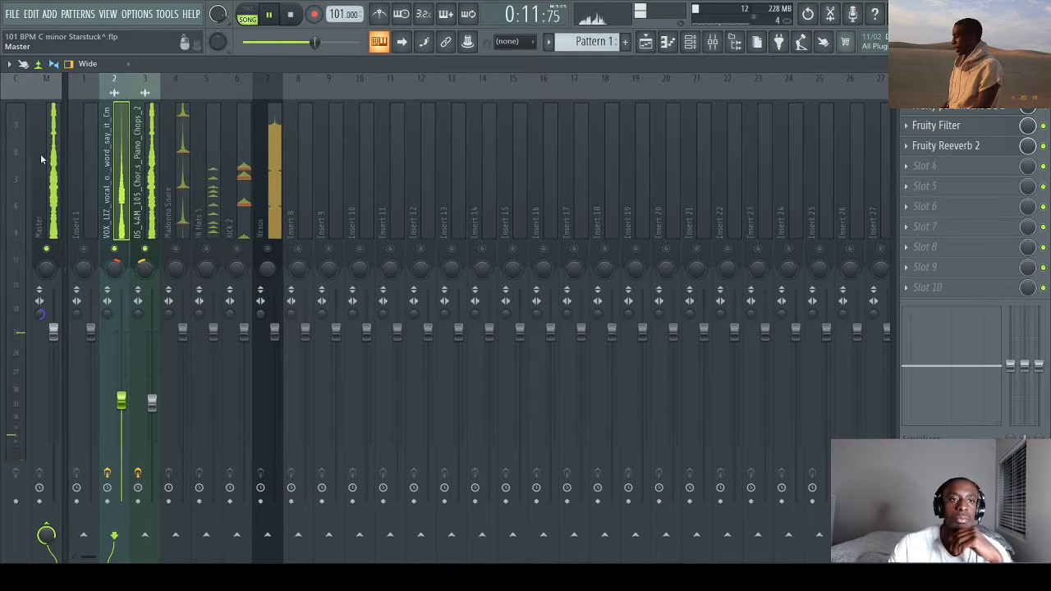
{"action": "left_click", "coordinate": [52, 205]}
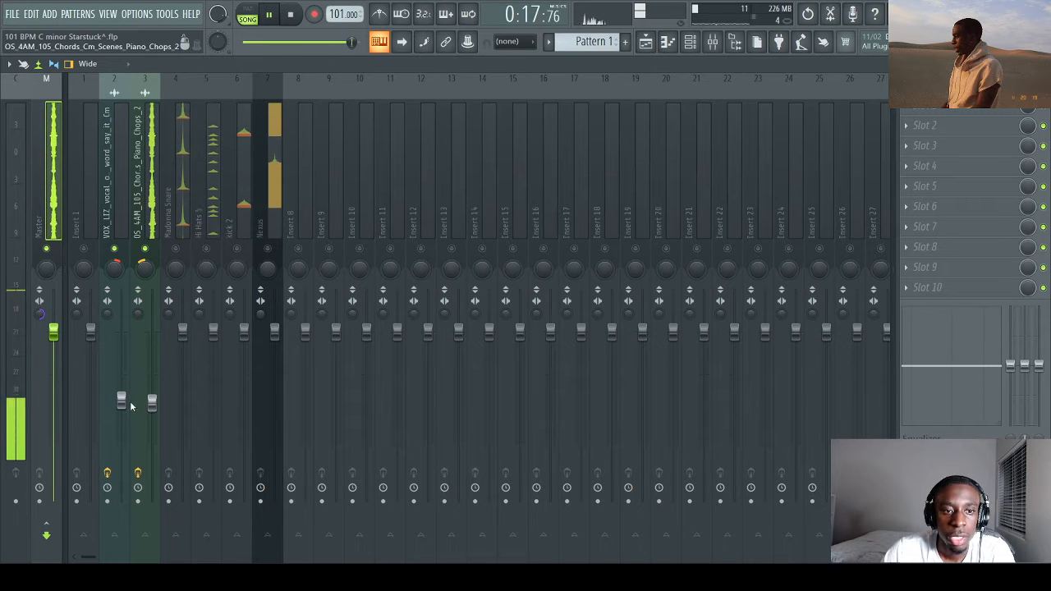
{"action": "left_click", "coordinate": [122, 401]}
Step: Unmute the Madonna Snare track, pan it 21% left and lower its volume below 74%
{"action": "left_click_drag", "start_coordinate": [175, 268], "coordinate": [175, 271]}
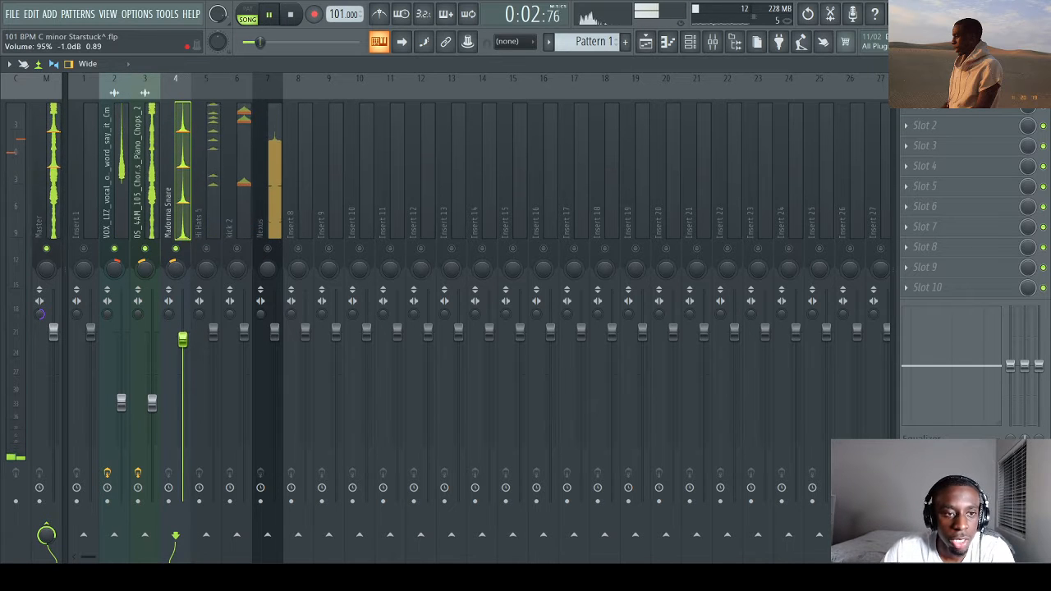
{"action": "left_click_drag", "start_coordinate": [183, 339], "coordinate": [183, 373]}
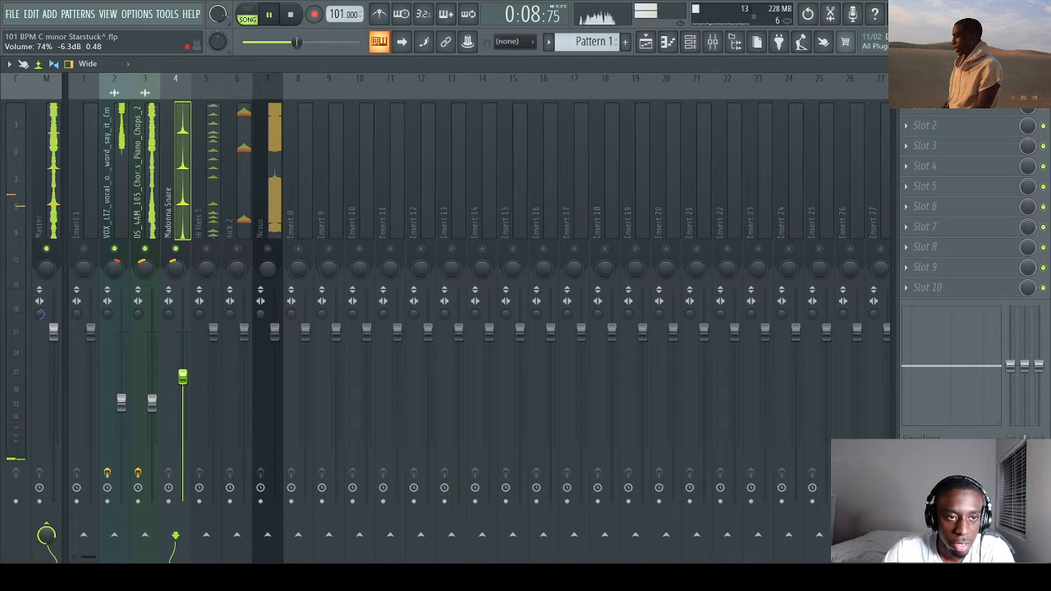
{"action": "left_click_drag", "start_coordinate": [182, 376], "coordinate": [182, 384]}
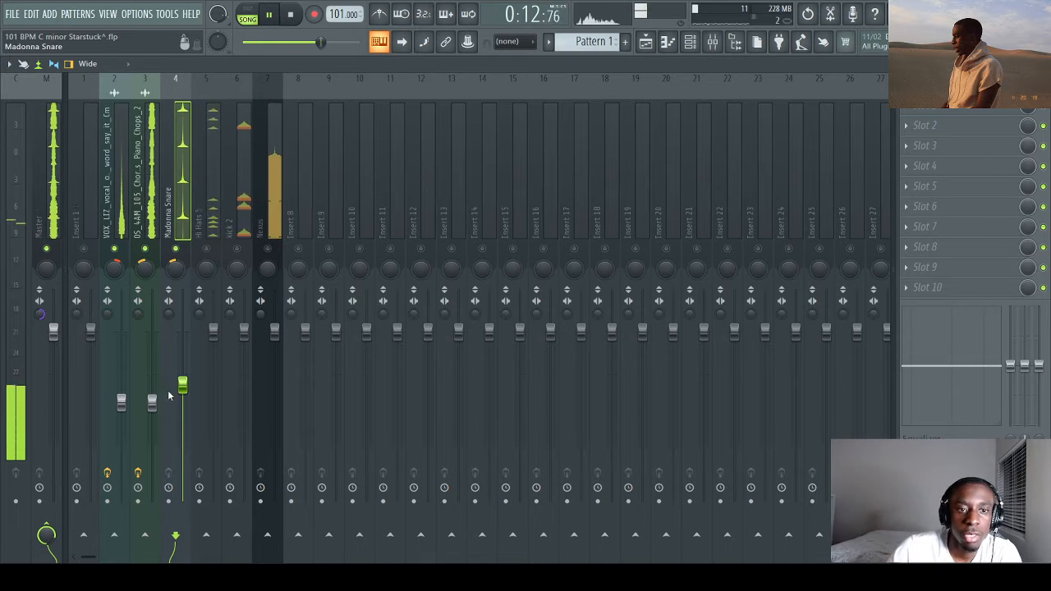
{"action": "left_click_drag", "start_coordinate": [186, 400], "coordinate": [186, 414]}
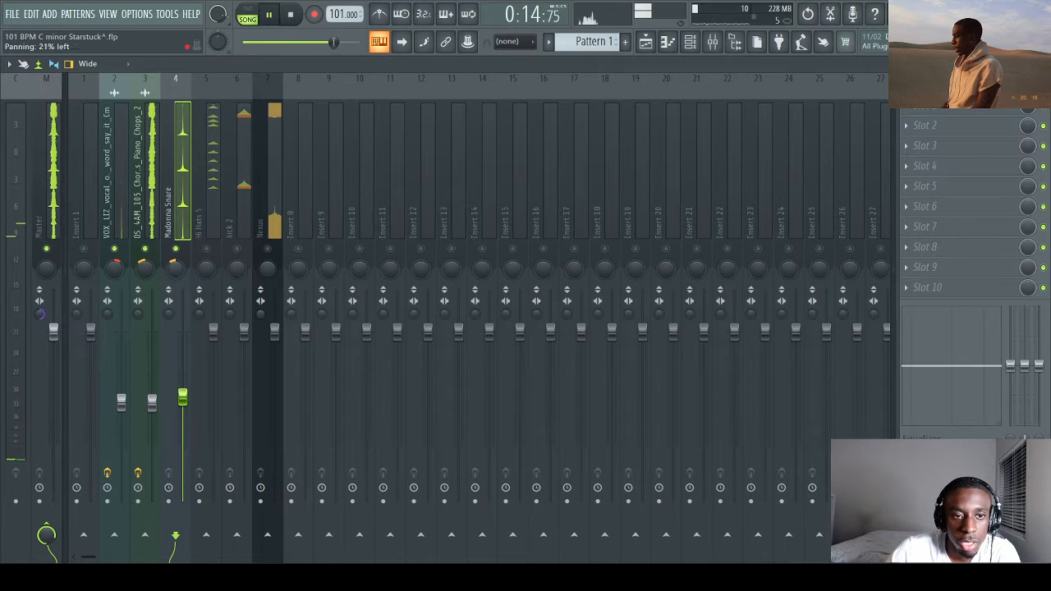
Step: Pan the Madonna Snare track 24% right and lower its volume to about 50%
{"action": "left_click_drag", "start_coordinate": [175, 267], "coordinate": [175, 250]}
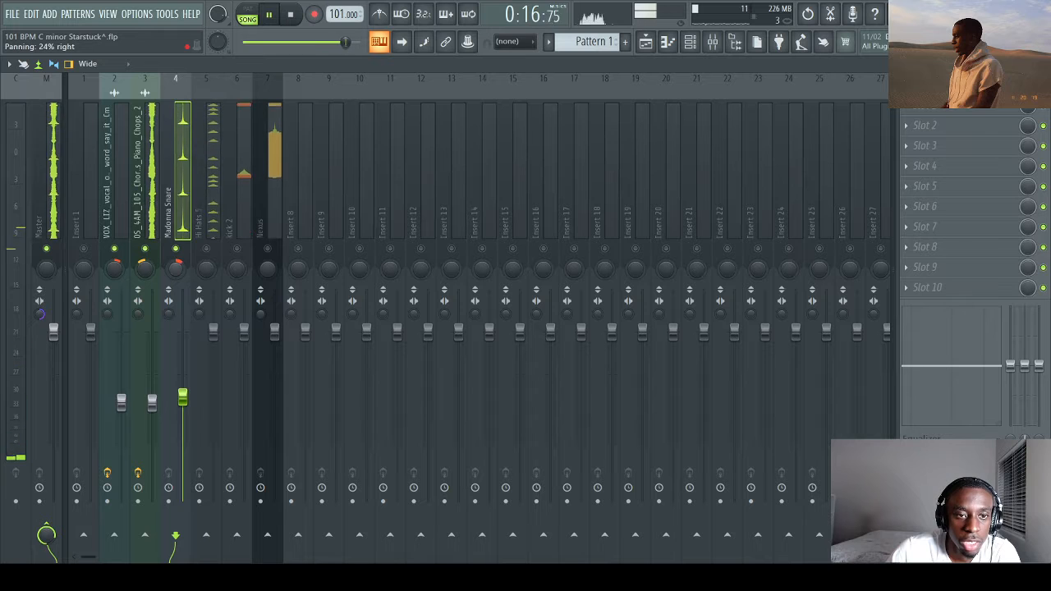
{"action": "left_click_drag", "start_coordinate": [182, 398], "coordinate": [182, 403]}
{"action": "left_click", "coordinate": [41, 200]}
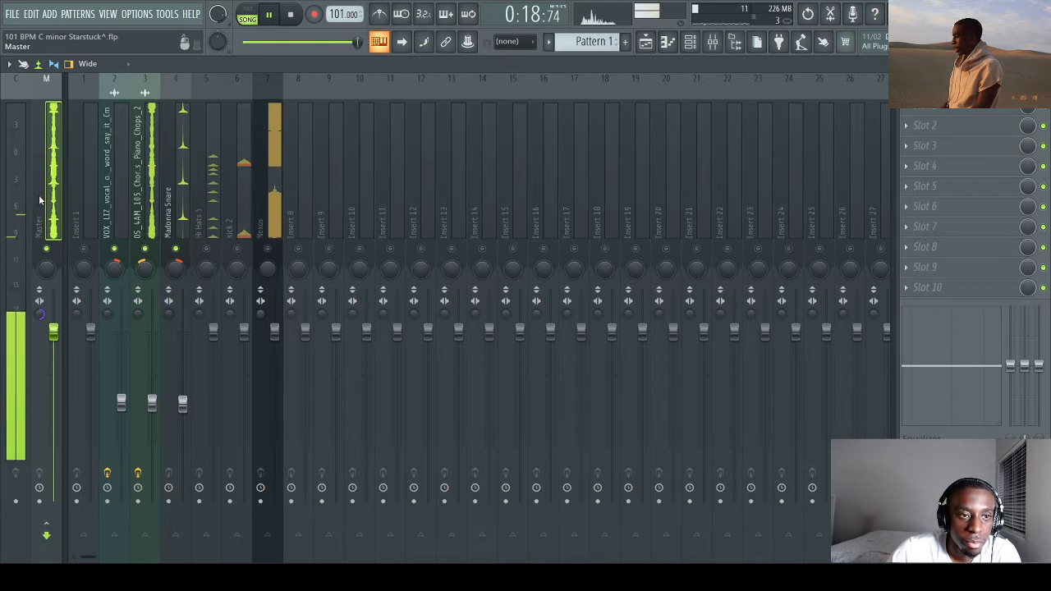
{"action": "left_click_drag", "start_coordinate": [182, 402], "coordinate": [182, 413]}
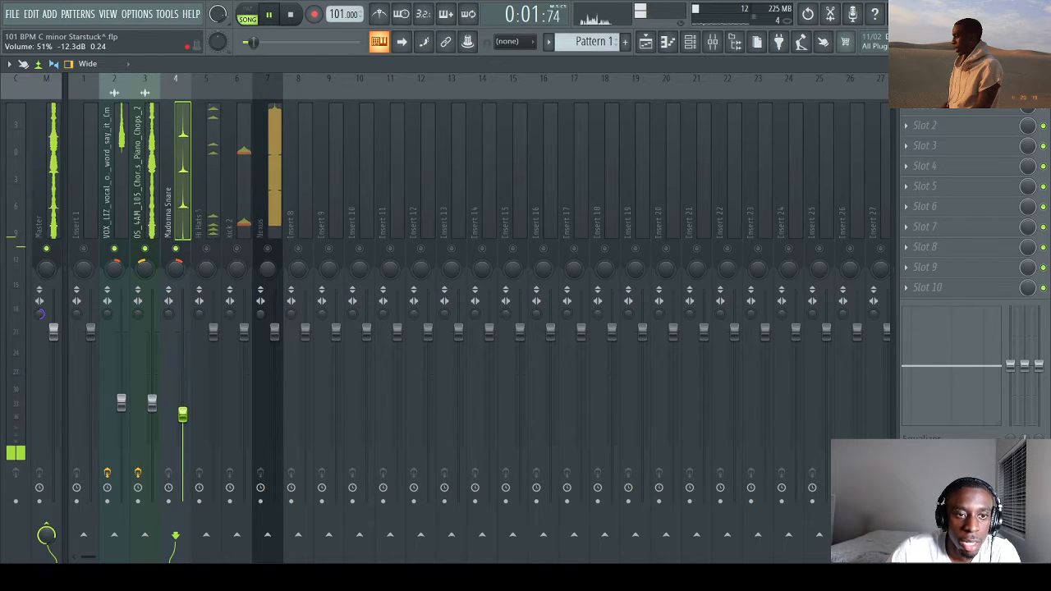
{"action": "left_click", "coordinate": [26, 165]}
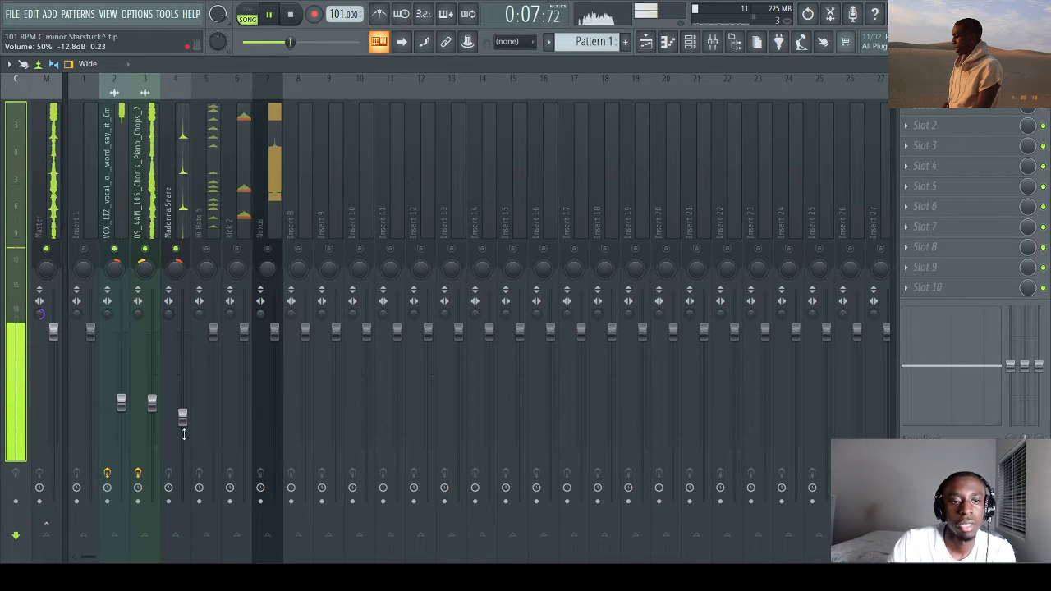
Step: Raise the Madonna Snare track's volume to a little above 71%
{"action": "left_click_drag", "start_coordinate": [183, 434], "coordinate": [182, 387]}
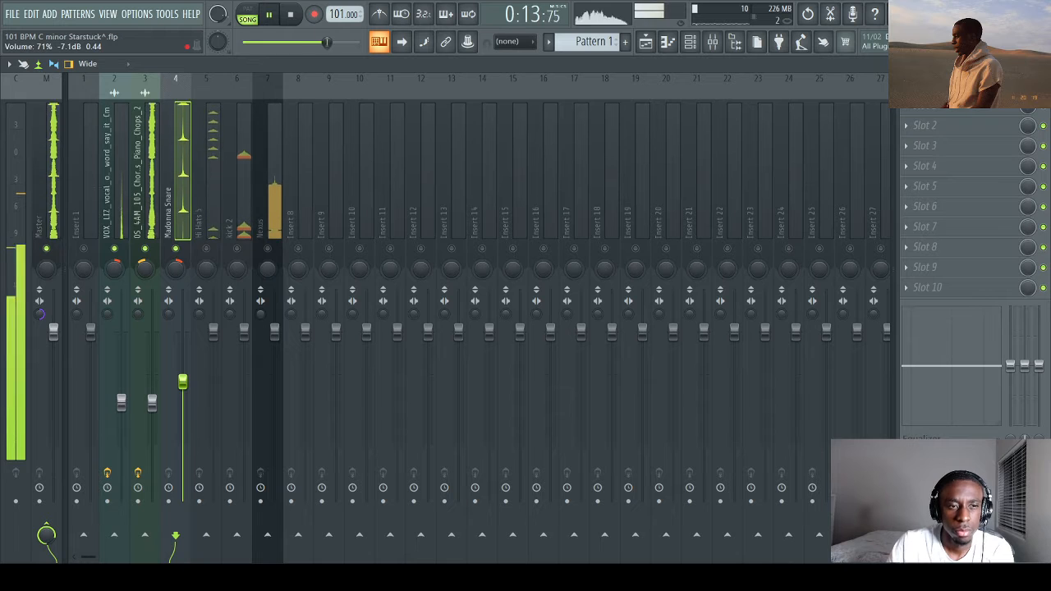
{"action": "left_click_drag", "start_coordinate": [182, 379], "coordinate": [182, 373]}
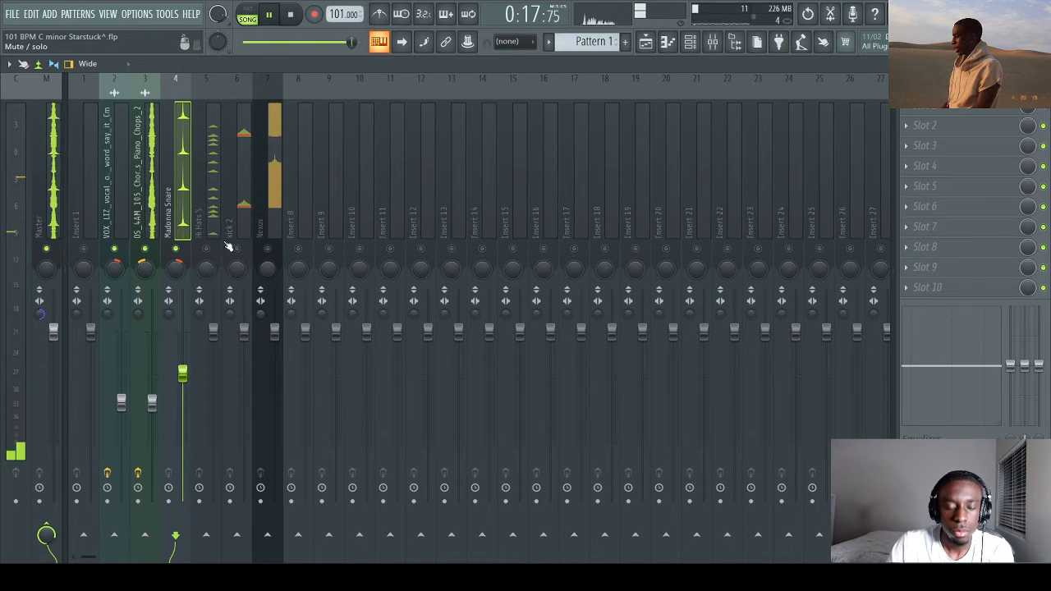
Step: Unmute the Hi Hats 5 mixer track, pan it 13% left and open the channel rack
{"action": "left_click", "coordinate": [213, 329]}
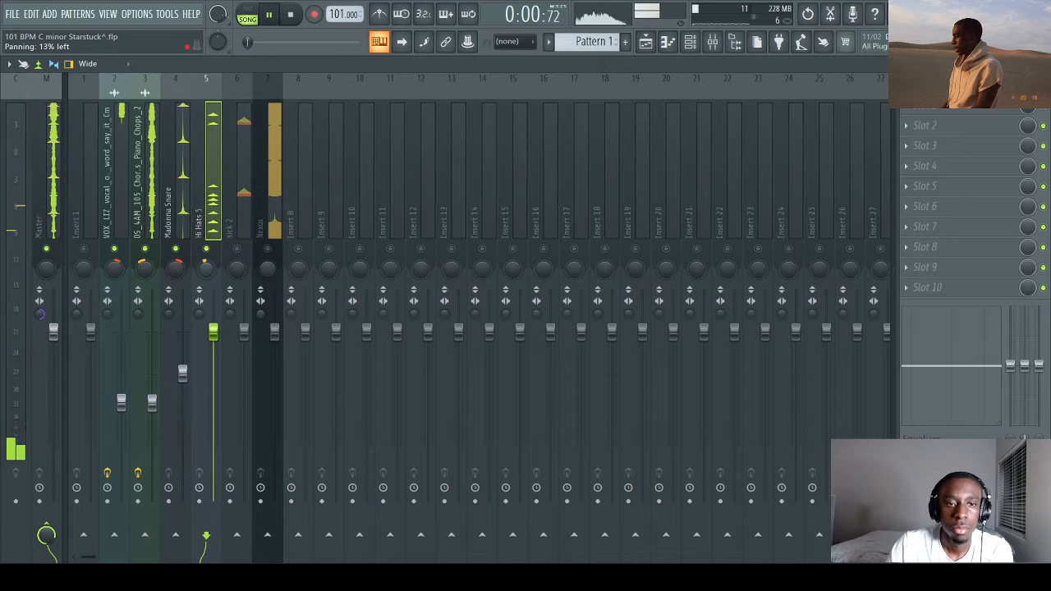
{"action": "left_click", "coordinate": [691, 41]}
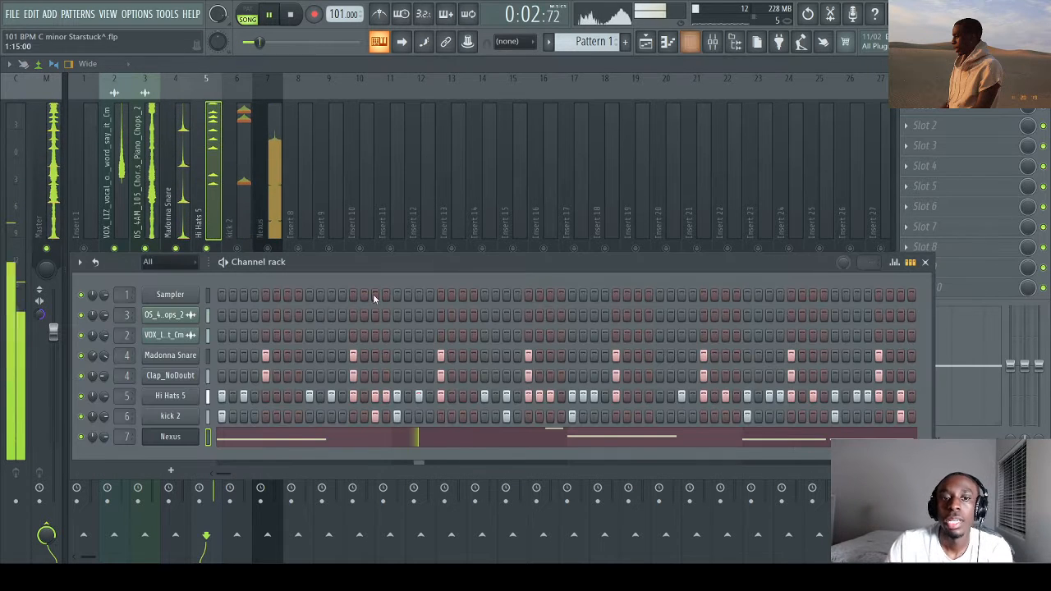
Step: Open the Hi Hats 5 piano roll and resize the velocity lane so the notes and their velocities both show
{"action": "left_click", "coordinate": [207, 396]}
{"action": "left_click", "coordinate": [668, 42]}
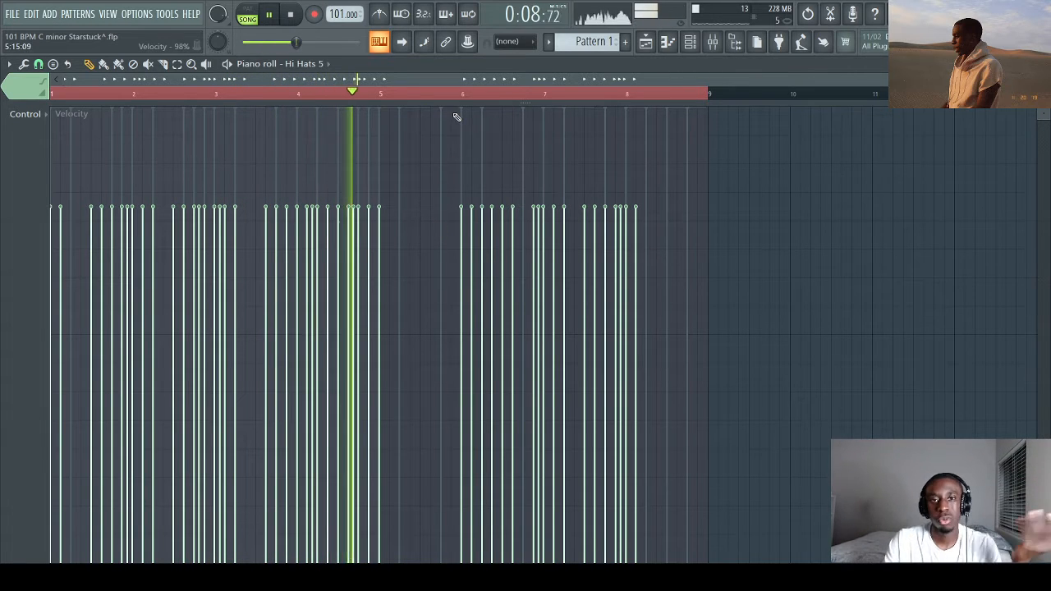
{"action": "left_click_drag", "start_coordinate": [457, 103], "coordinate": [457, 559]}
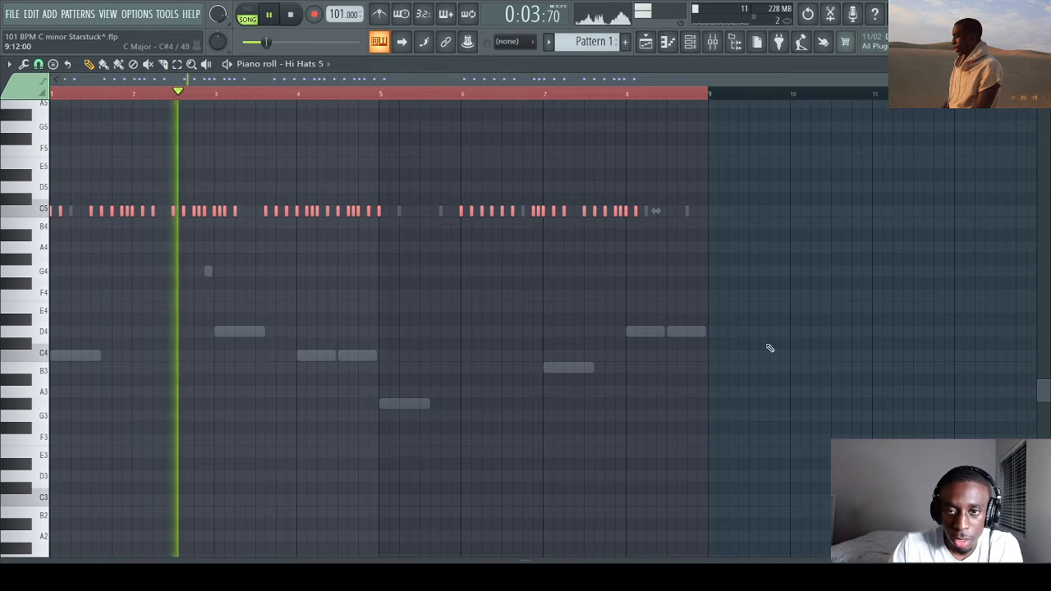
{"action": "left_click_drag", "start_coordinate": [769, 335], "coordinate": [5, 115]}
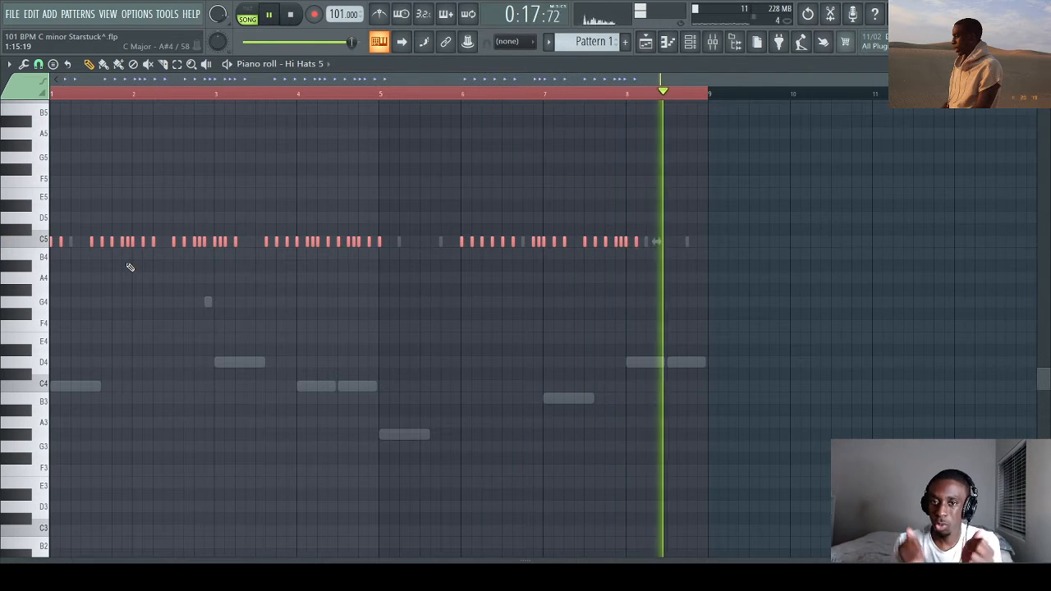
{"action": "left_click_drag", "start_coordinate": [526, 562], "coordinate": [432, 261]}
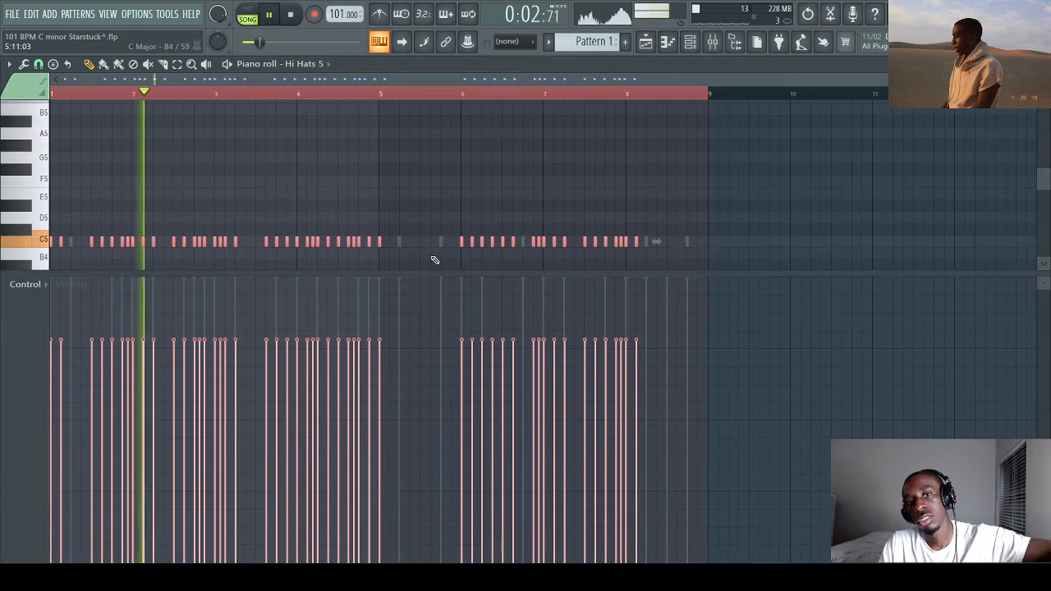
{"action": "scroll", "coordinate": [450, 254], "scroll_direction": "down", "scroll_amount": 2}
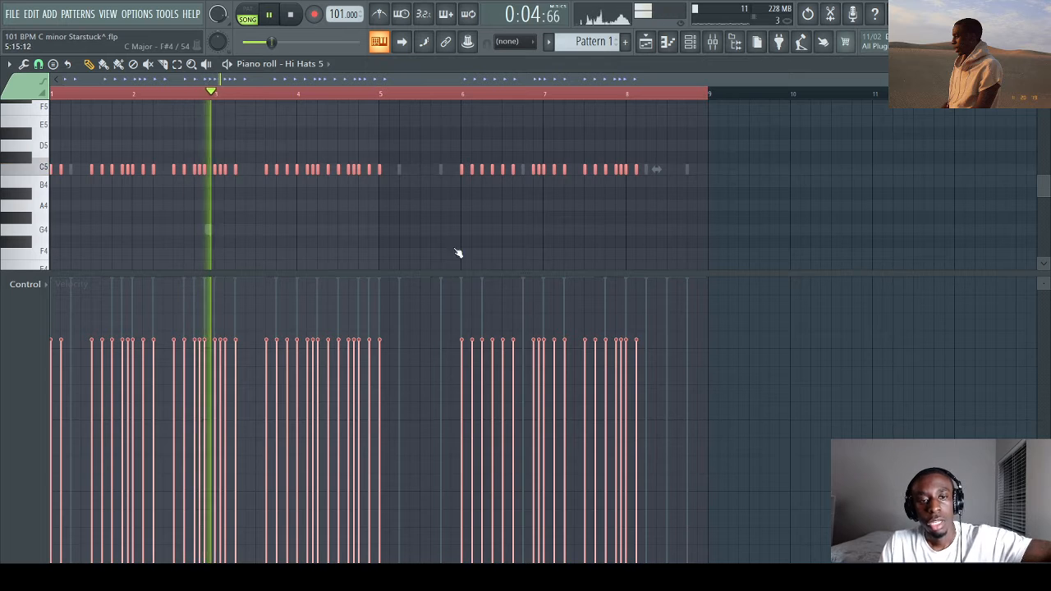
Step: Randomize the velocities of the Hi Hats 5 notes, trying different strengths and settling on -27%
{"action": "key", "text": "ctrl+z"}
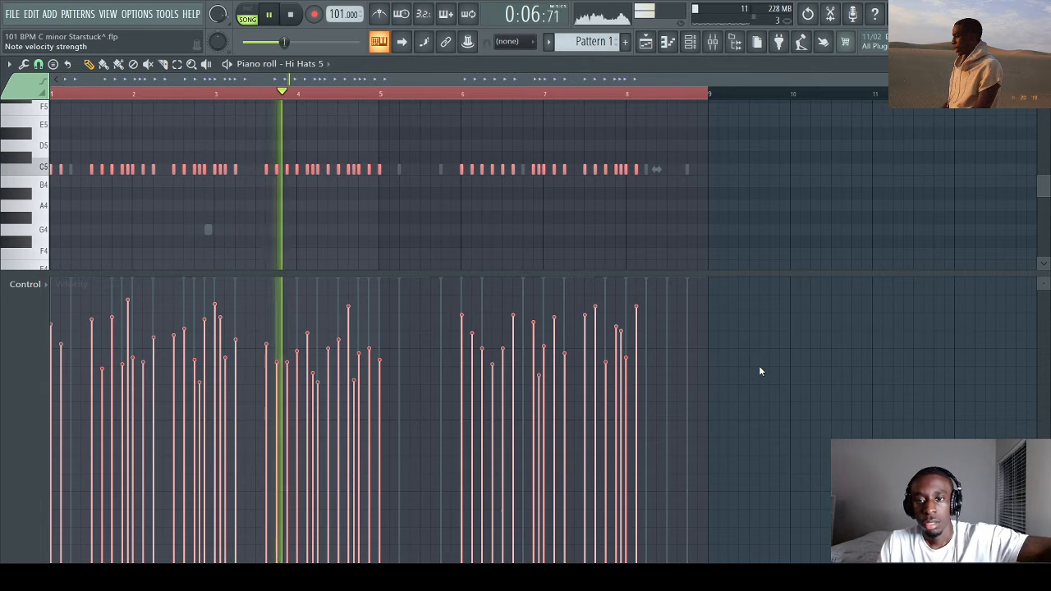
{"action": "key", "text": "ctrl+z"}
{"action": "key", "text": "ctrl+z"}
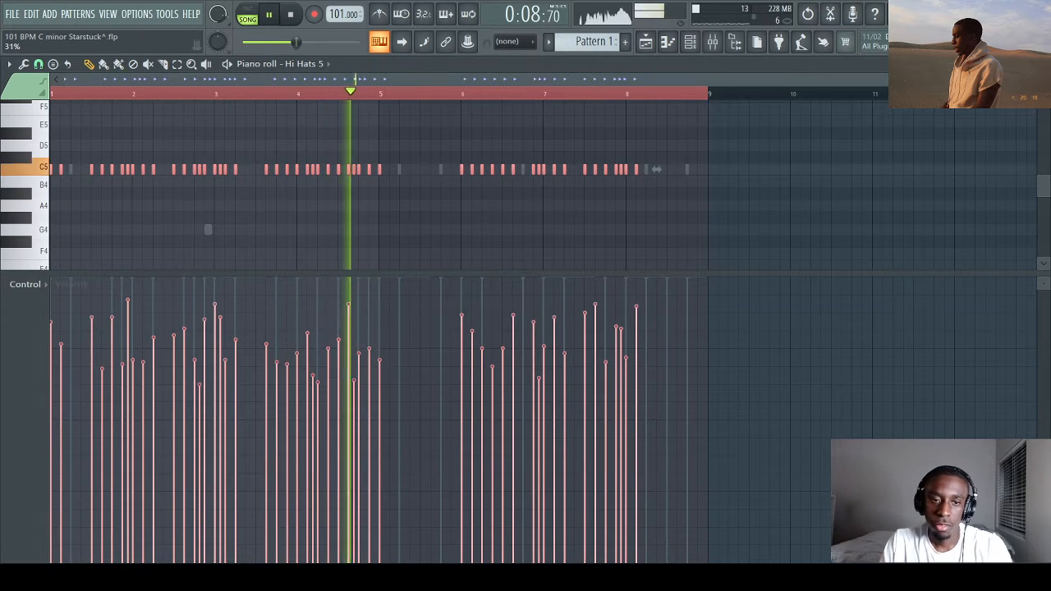
{"action": "key", "text": "ctrl+z"}
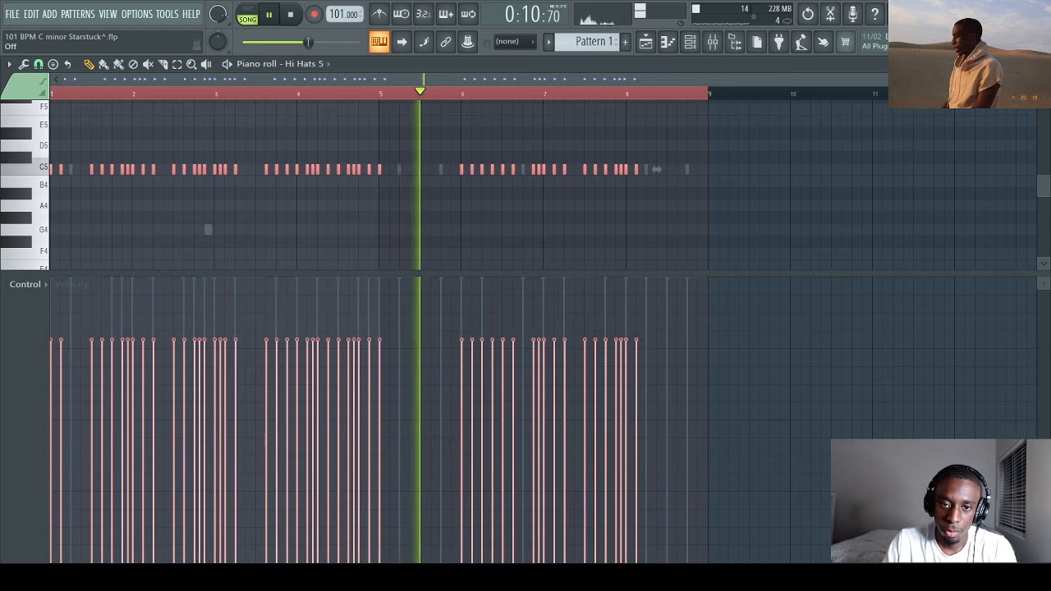
{"action": "key", "text": "ctrl+z"}
{"action": "left_click_drag", "start_coordinate": [657, 169], "coordinate": [656, 203]}
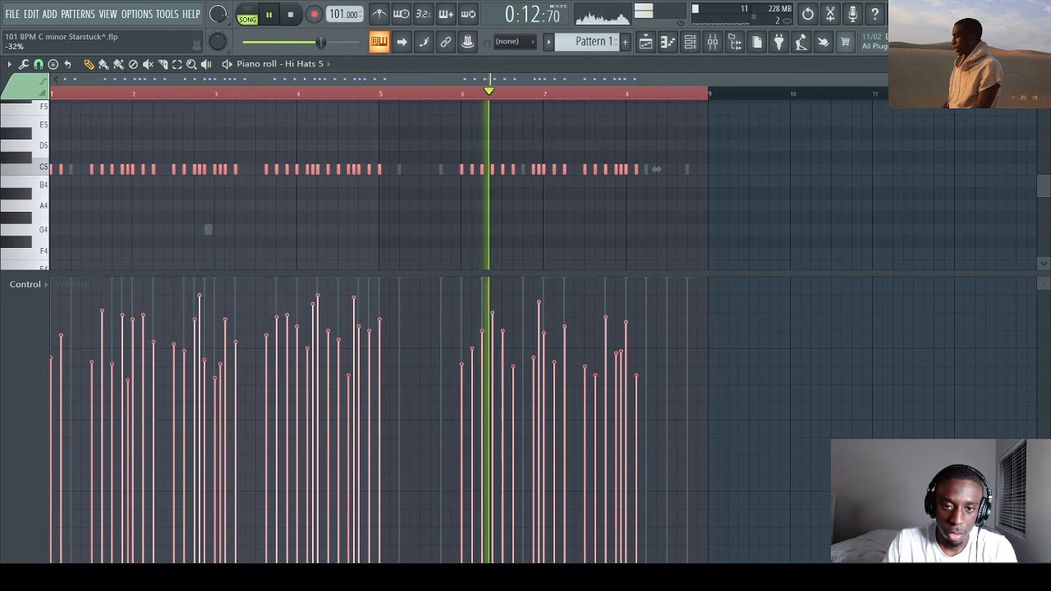
{"action": "left_click_drag", "start_coordinate": [766, 383], "coordinate": [767, 379]}
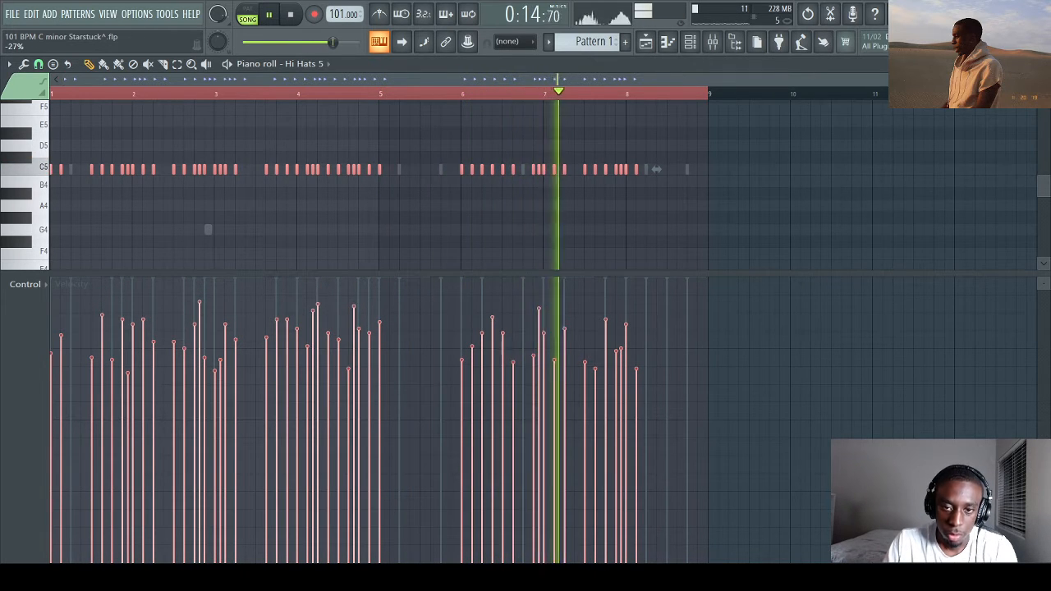
{"action": "left_click", "coordinate": [766, 381]}
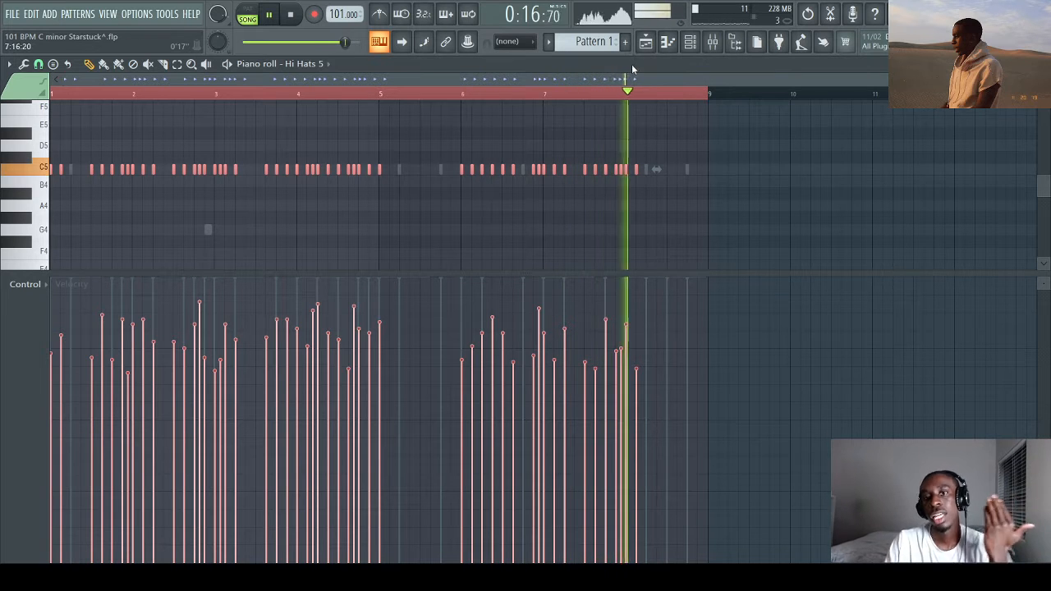
Step: Return to the mixer, unmute the Nexus track and lower its volume to about 51%
{"action": "left_click", "coordinate": [645, 45]}
{"action": "key", "text": "F6"}
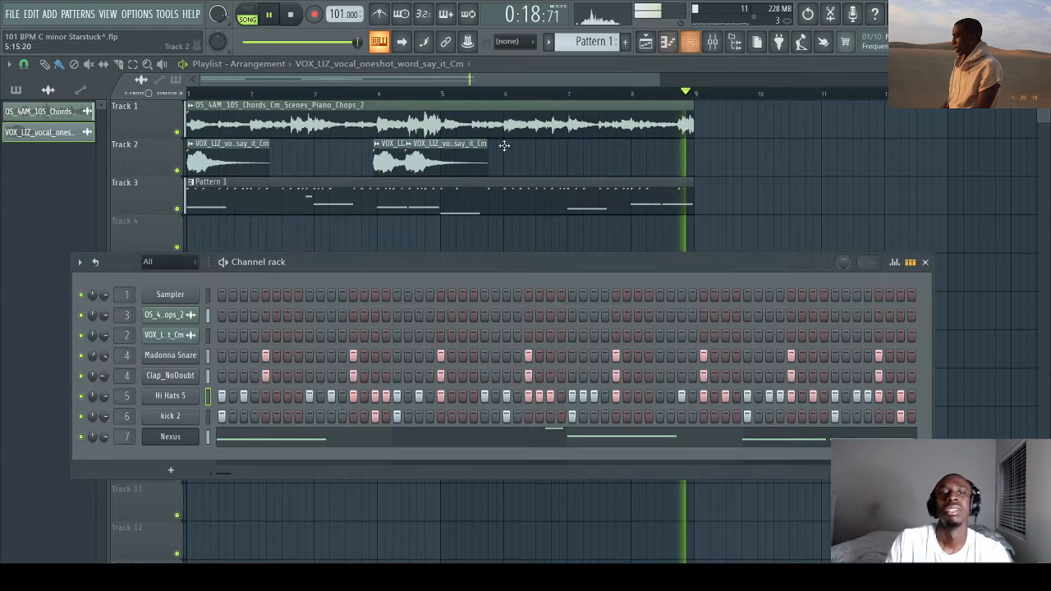
{"action": "left_click", "coordinate": [713, 42]}
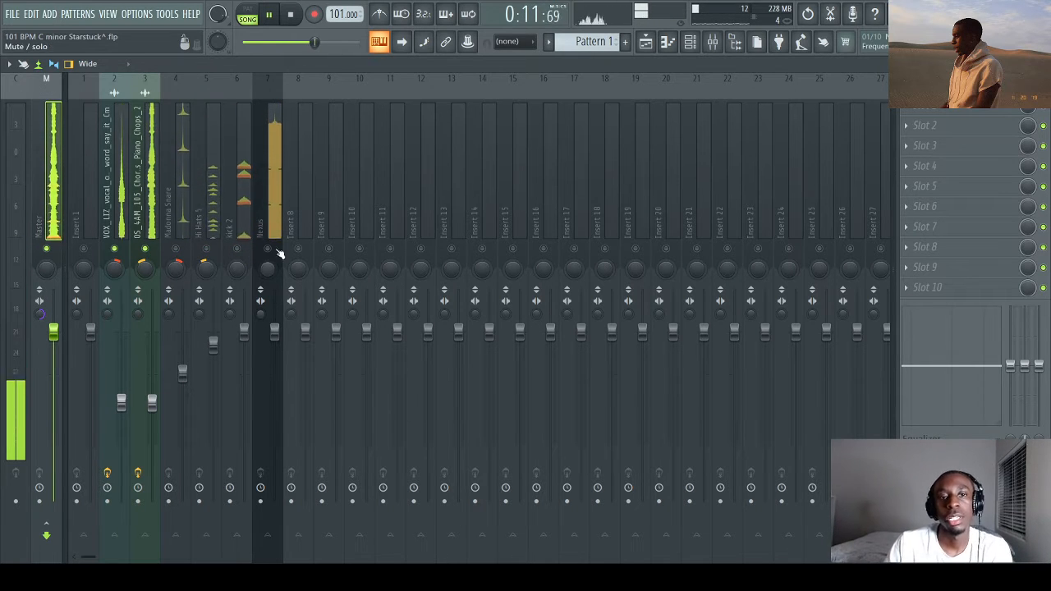
{"action": "left_click_drag", "start_coordinate": [275, 331], "coordinate": [274, 385]}
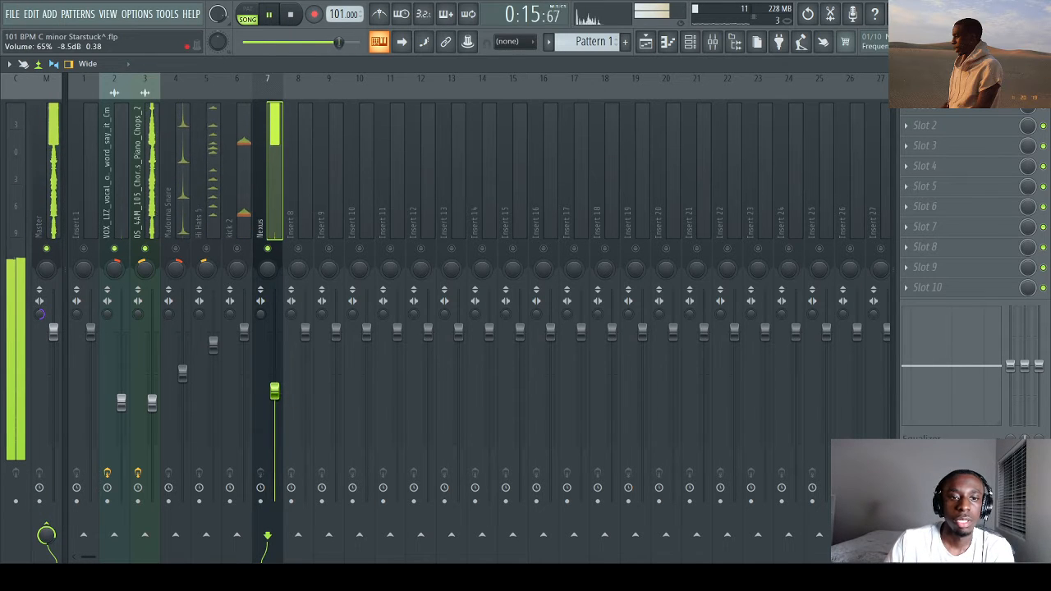
{"action": "left_click_drag", "start_coordinate": [274, 391], "coordinate": [274, 421]}
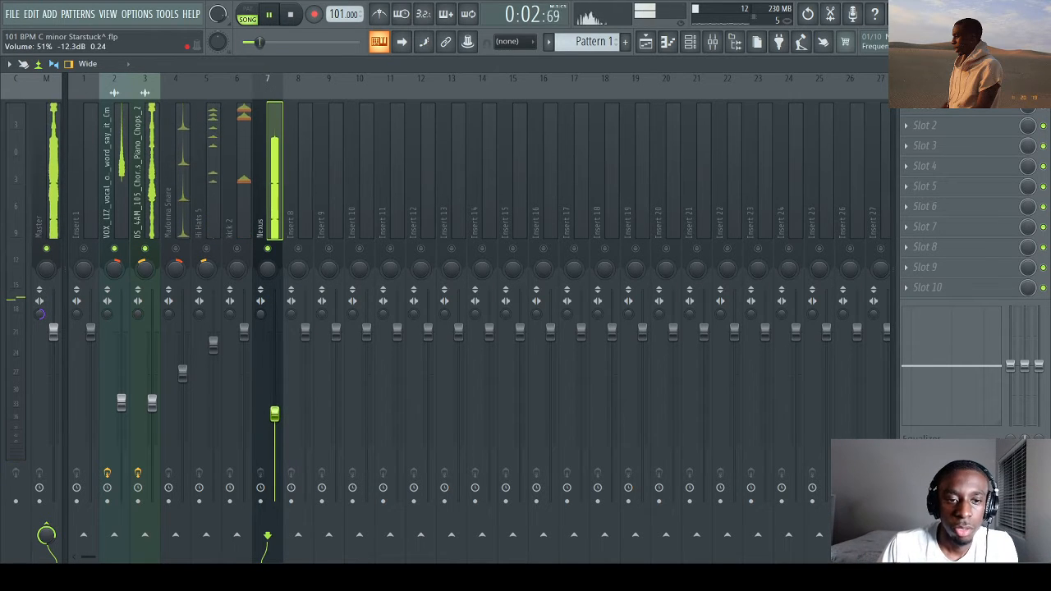
Step: Check the Master and Nexus levels and inspect the Nexus note velocities in the piano roll
{"action": "left_click", "coordinate": [60, 233]}
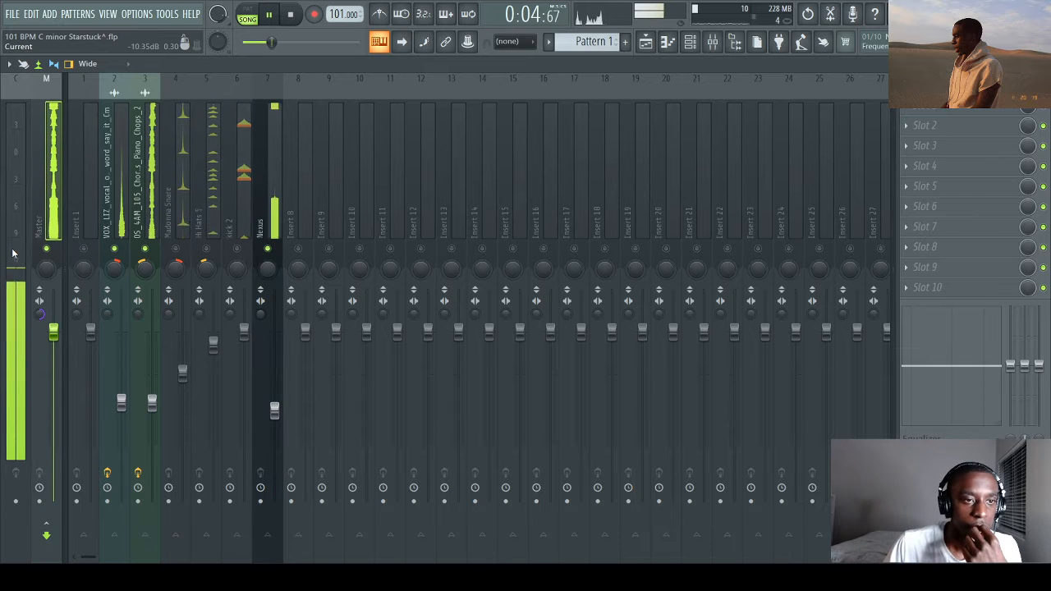
{"action": "left_click", "coordinate": [275, 230]}
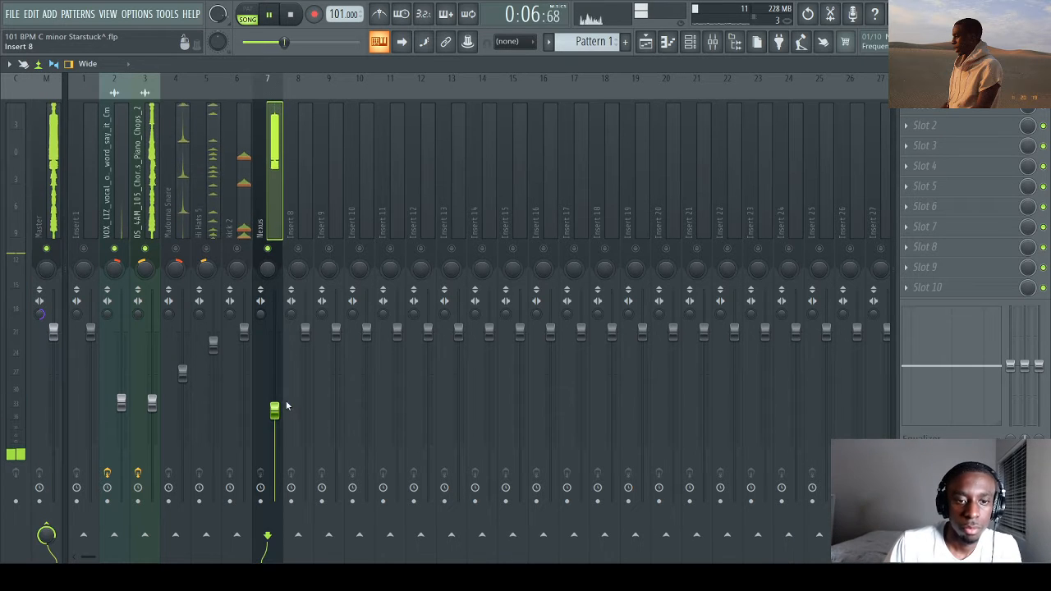
{"action": "left_click", "coordinate": [688, 41]}
{"action": "left_click", "coordinate": [290, 407]}
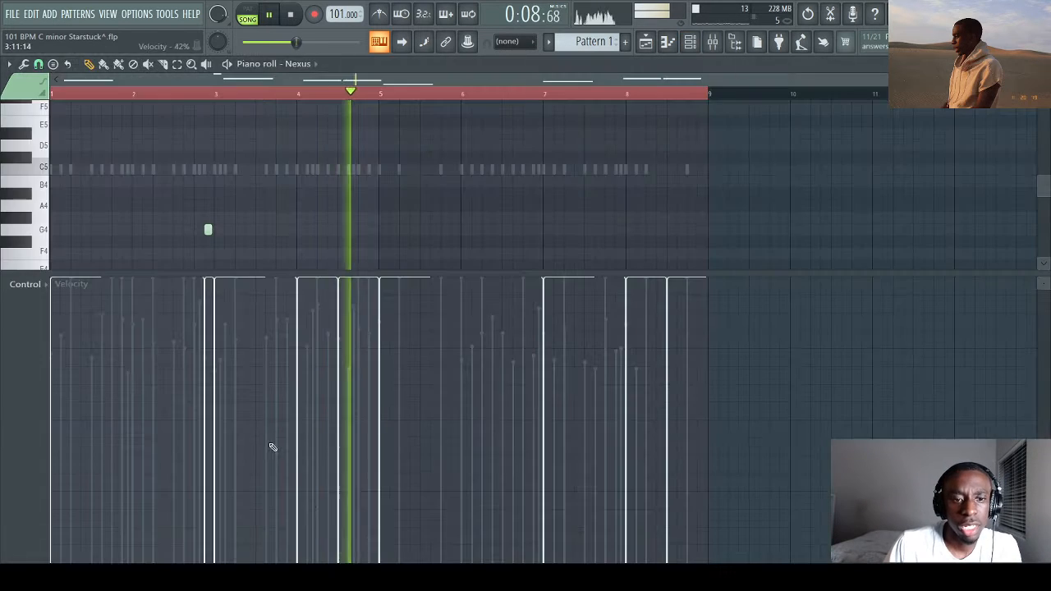
{"action": "left_click_drag", "start_coordinate": [389, 275], "coordinate": [391, 106]}
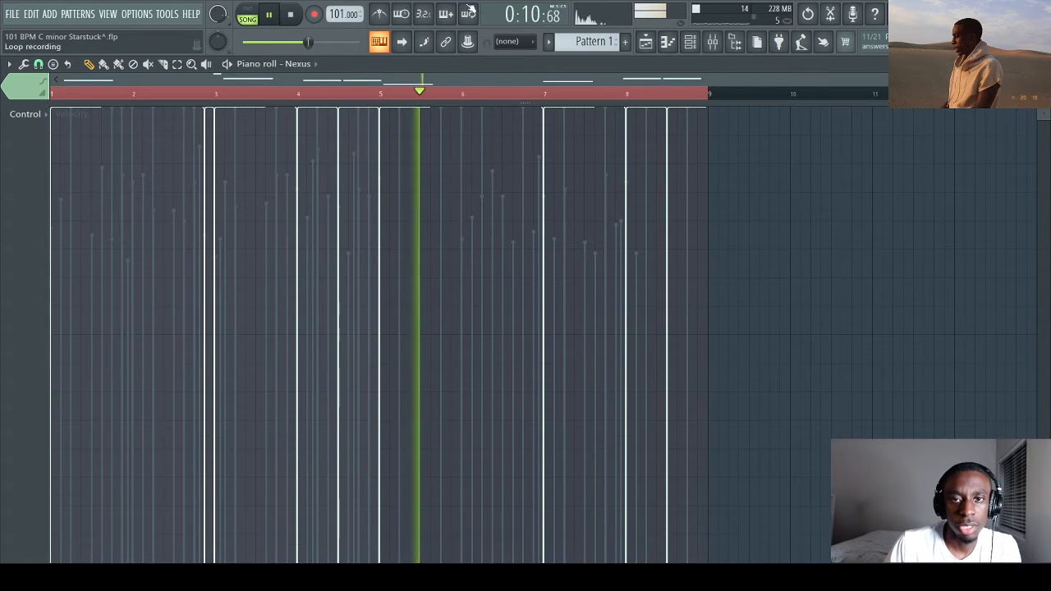
{"action": "left_click", "coordinate": [713, 41]}
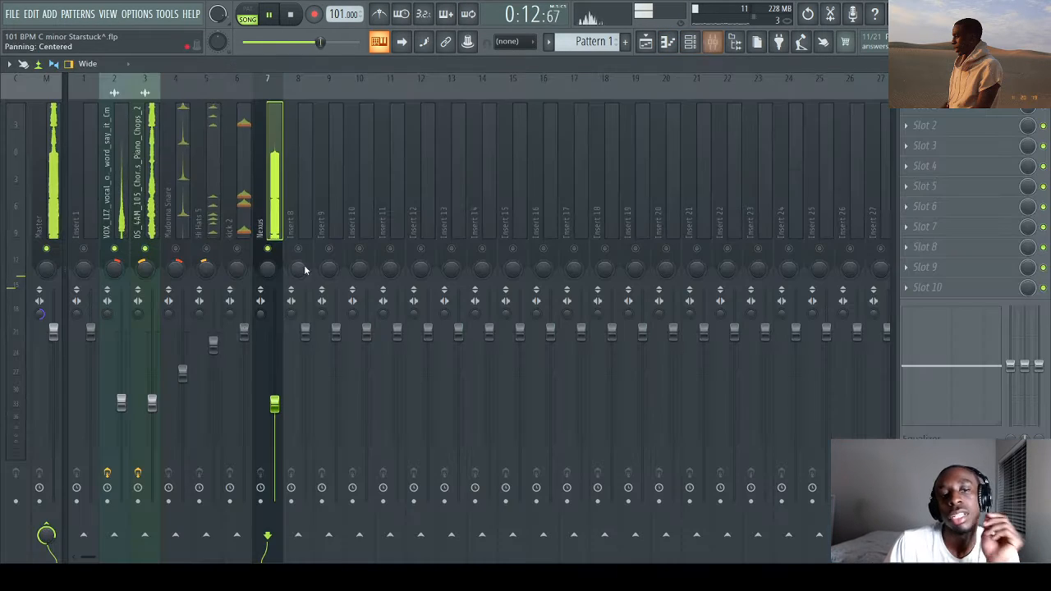
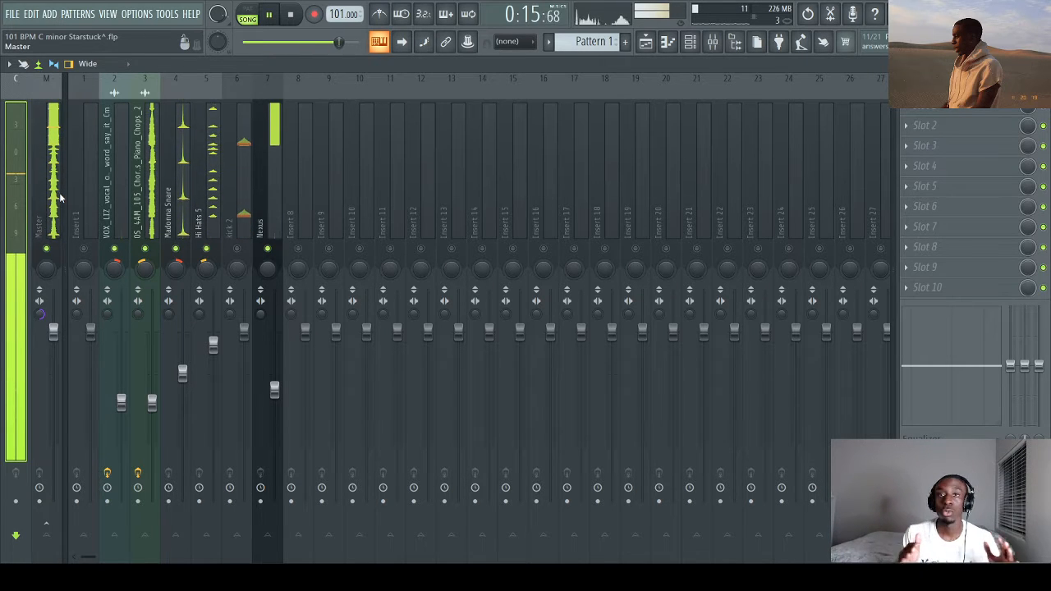
Step: Unmute the kick 2 mixer track and lower its volume to about 69%
{"action": "left_click", "coordinate": [236, 249]}
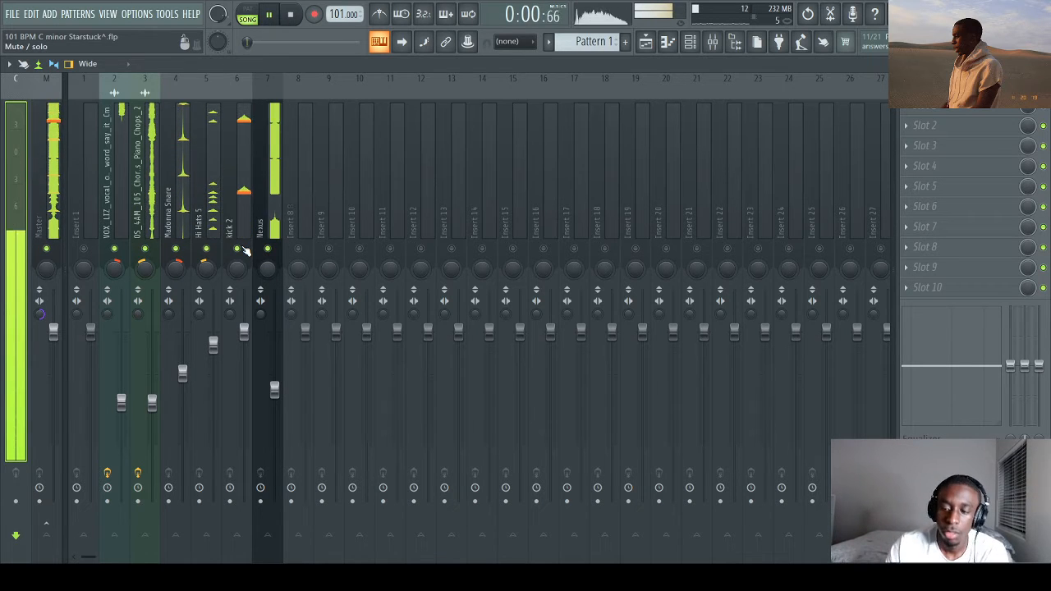
{"action": "left_click", "coordinate": [247, 251]}
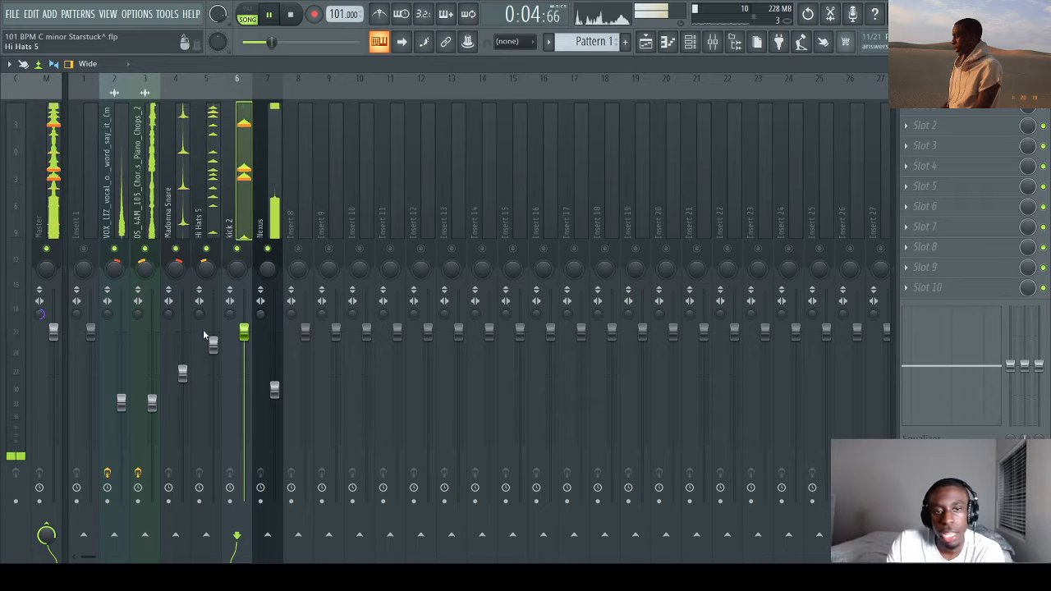
{"action": "left_click_drag", "start_coordinate": [244, 332], "coordinate": [244, 378]}
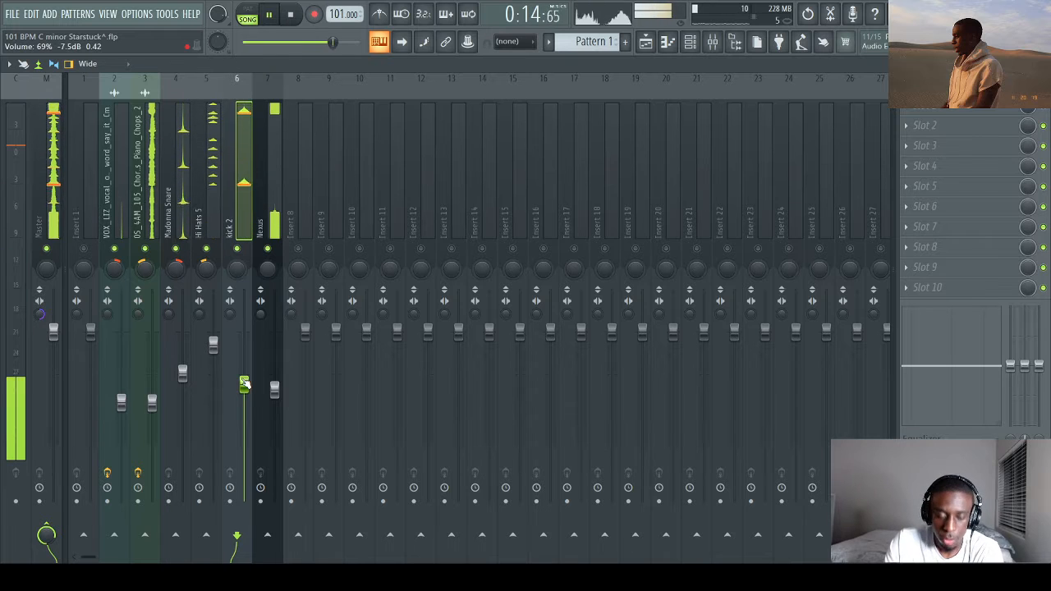
Step: Select the mixer tracks from Insert 1 through Nexus and lower all their volumes together, keeping their relative balance
{"action": "left_click_drag", "start_coordinate": [89, 210], "coordinate": [265, 213]}
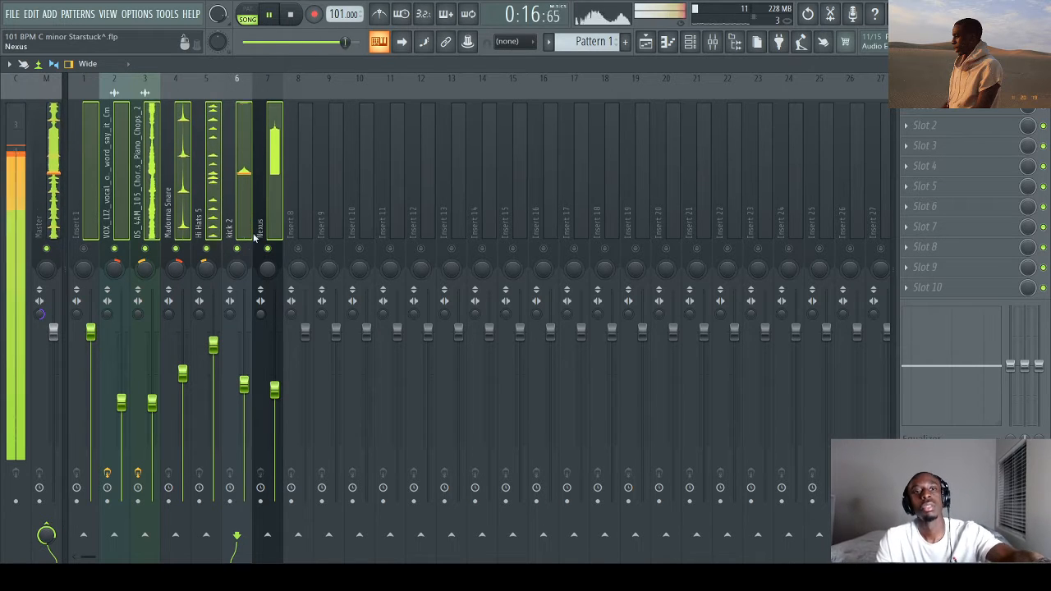
{"action": "left_click_drag", "start_coordinate": [213, 345], "coordinate": [214, 348]}
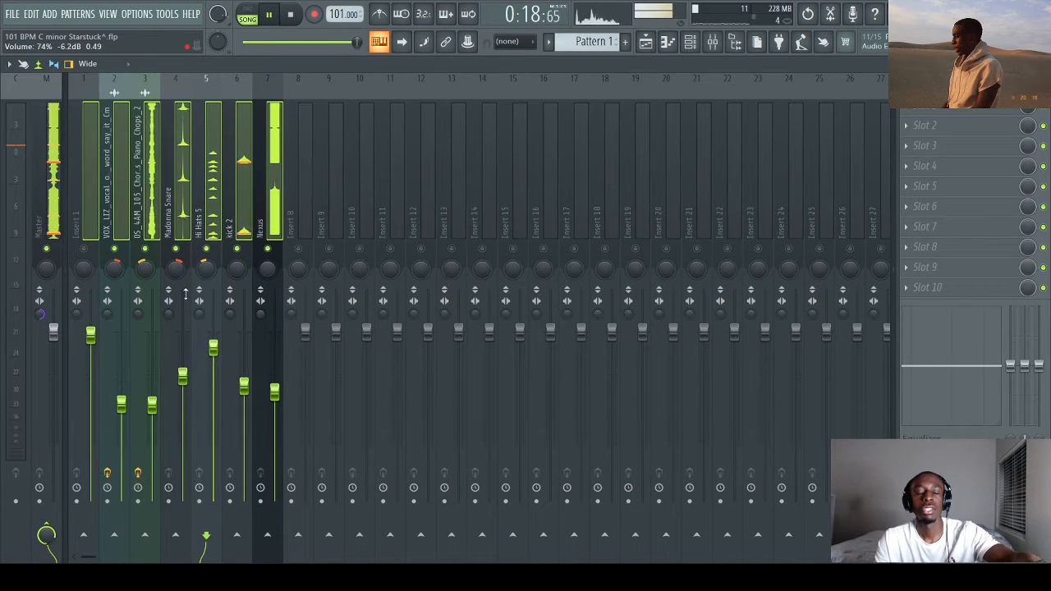
{"action": "left_click", "coordinate": [94, 201]}
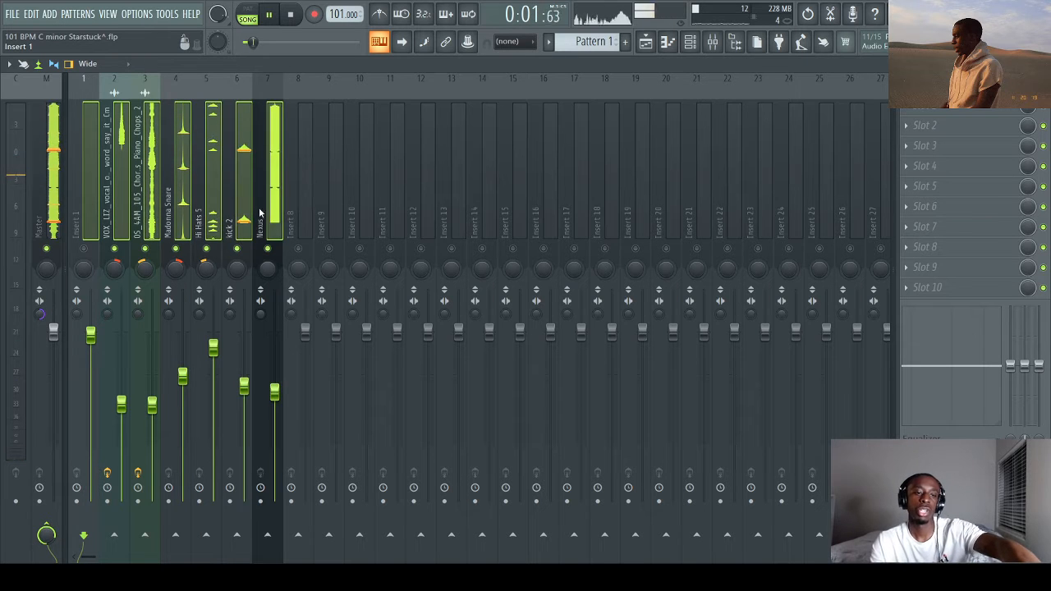
{"action": "left_click", "coordinate": [213, 348]}
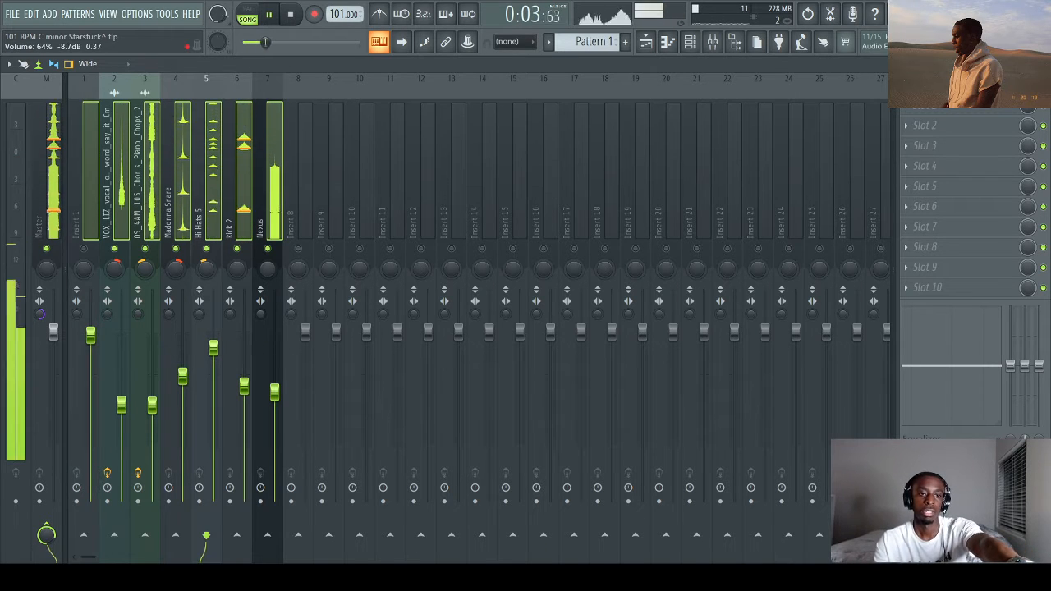
{"action": "left_click_drag", "start_coordinate": [213, 351], "coordinate": [214, 383]}
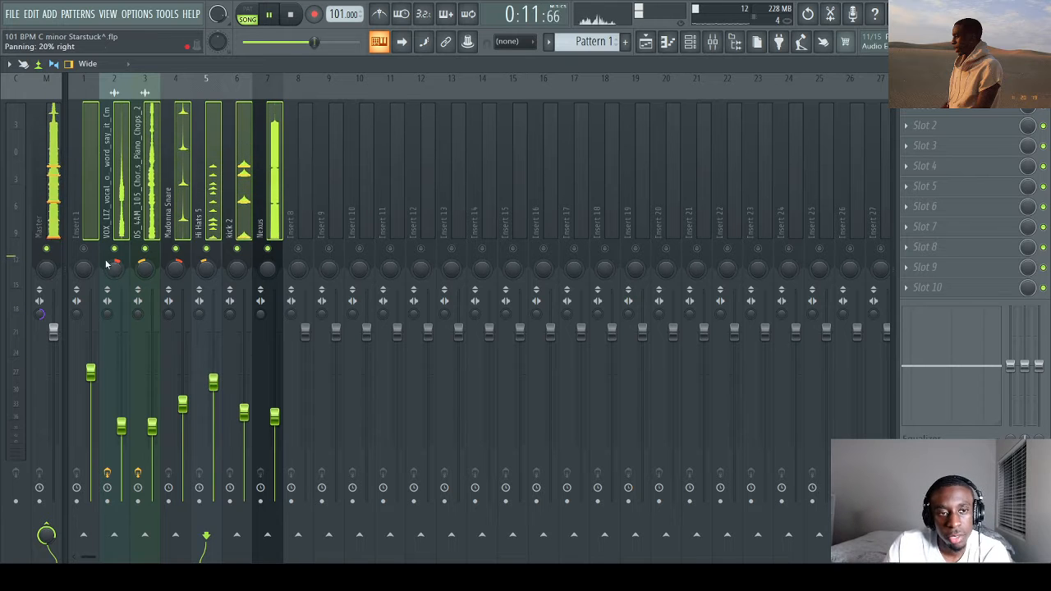
Step: Reselect the tracks from Insert 1 through Nexus and lower them together until Hi Hats 5 is at about 56%
{"action": "left_click", "coordinate": [45, 195]}
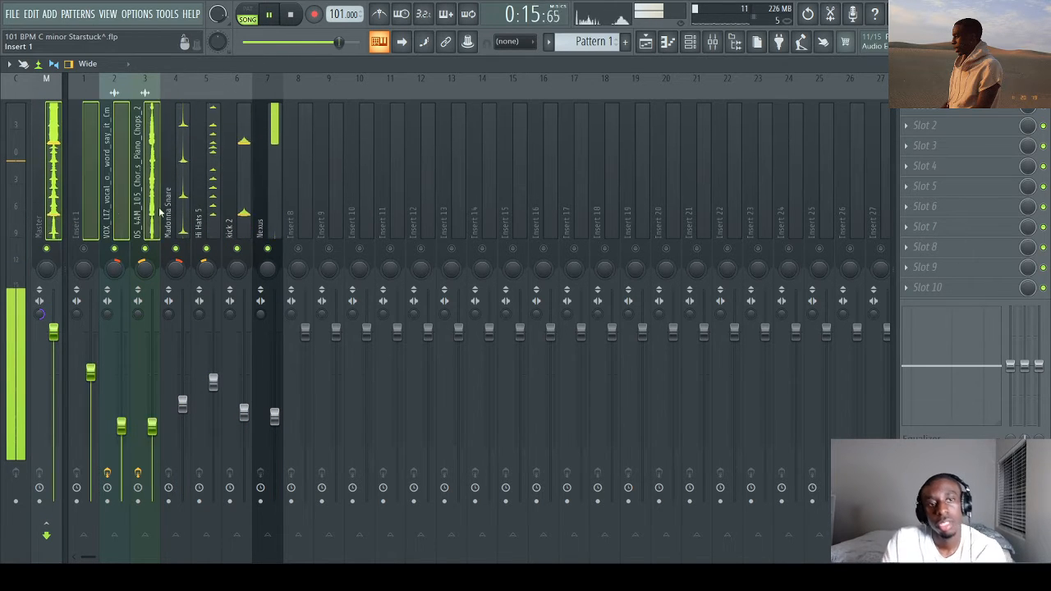
{"action": "left_click_drag", "start_coordinate": [160, 212], "coordinate": [265, 223]}
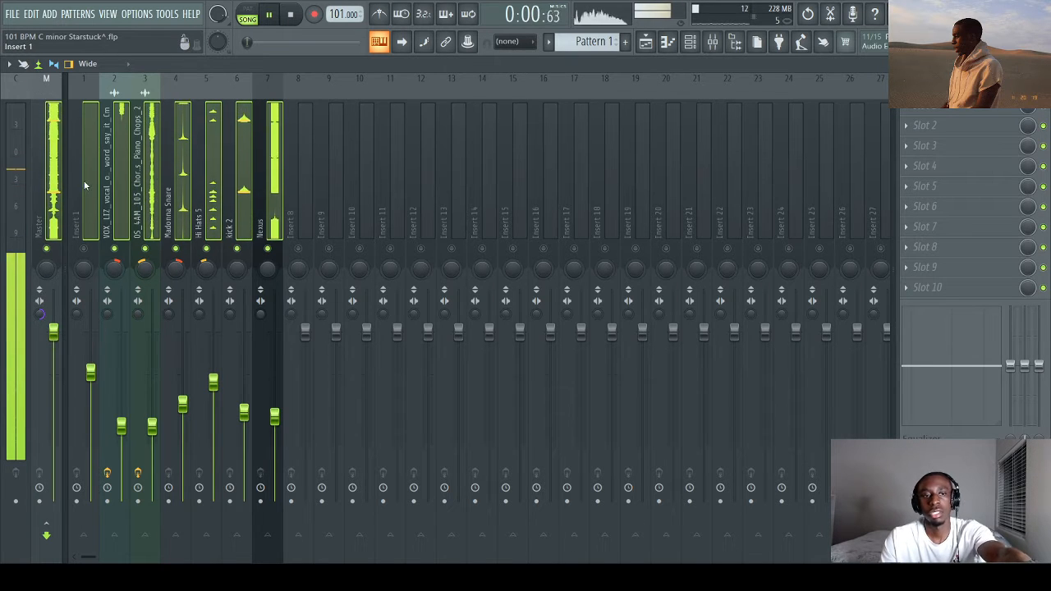
{"action": "left_click_drag", "start_coordinate": [217, 391], "coordinate": [216, 394]}
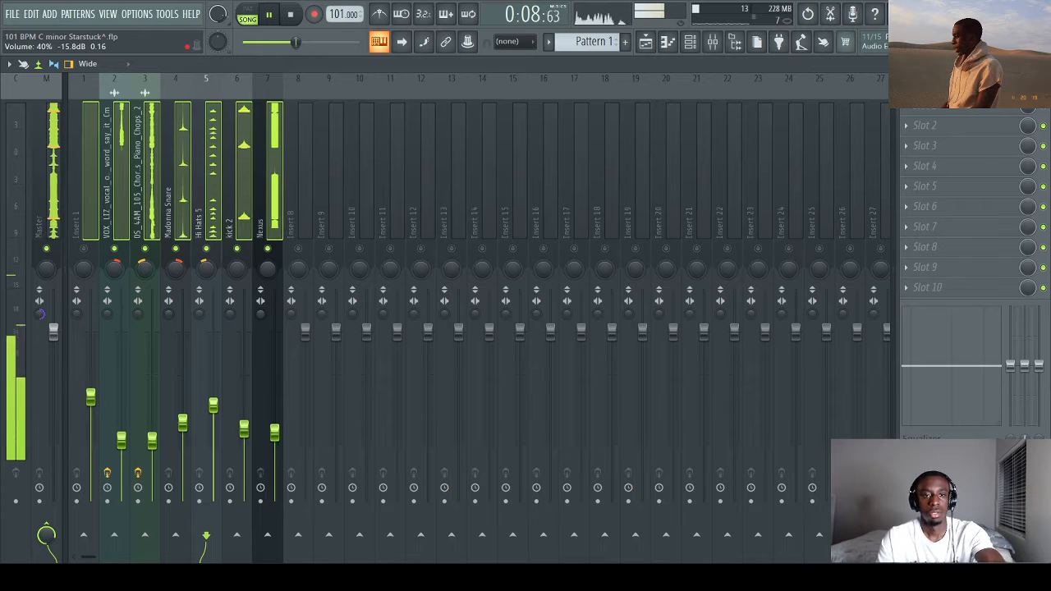
Step: Check the Master level, reselect Insert 1 through Nexus and lower the group's volume slightly more
{"action": "left_click", "coordinate": [31, 200]}
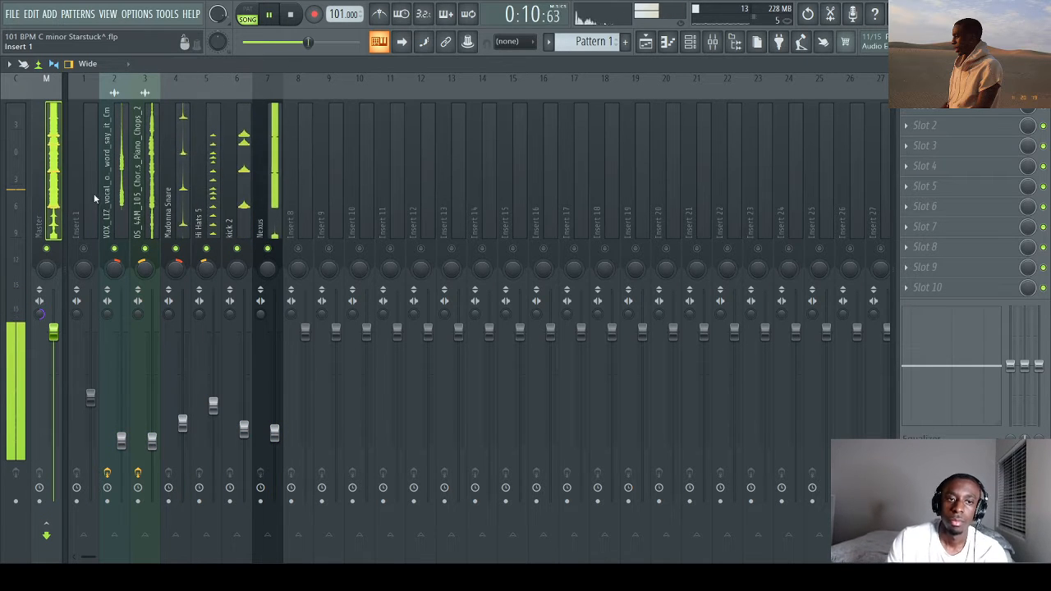
{"action": "left_click_drag", "start_coordinate": [94, 199], "coordinate": [269, 200]}
{"action": "left_click", "coordinate": [51, 210], "text": "ctrl+shift"}
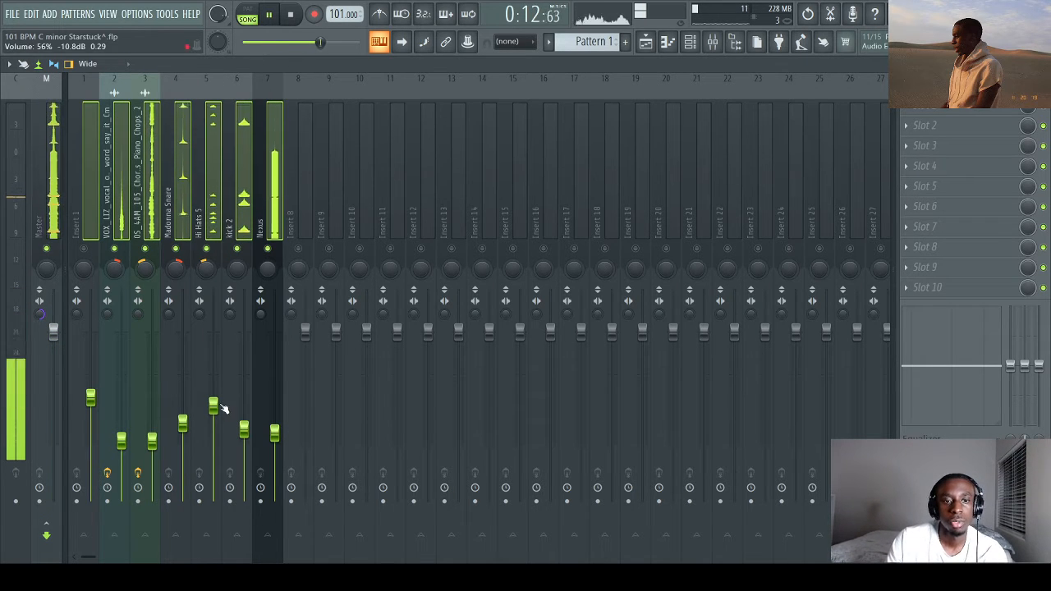
{"action": "left_click_drag", "start_coordinate": [222, 408], "coordinate": [222, 414]}
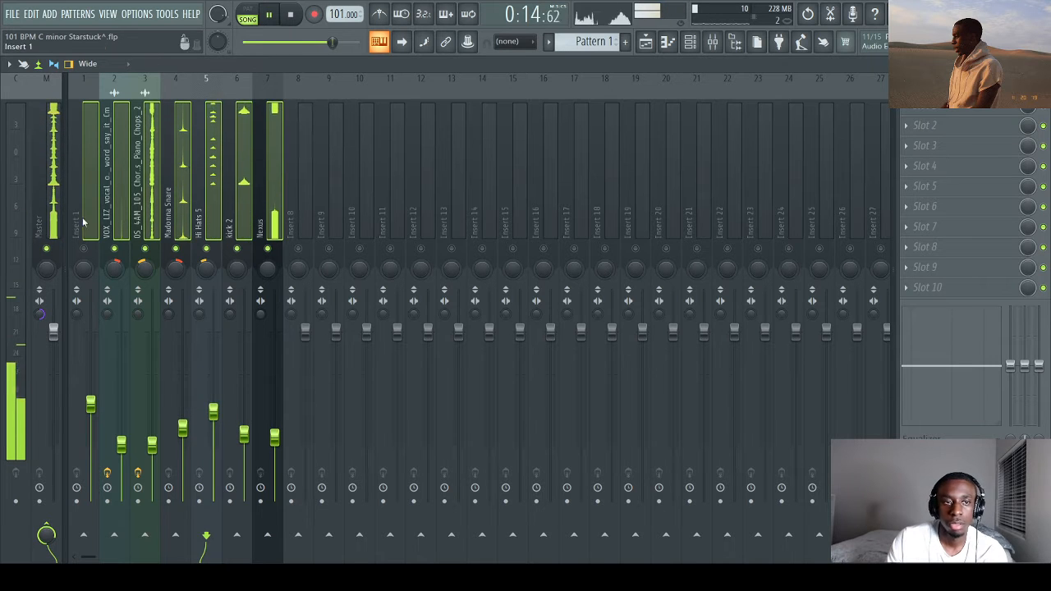
Step: Select the Master alone to check its level and raise the Nexus track's volume to about 44%
{"action": "left_click", "coordinate": [58, 205]}
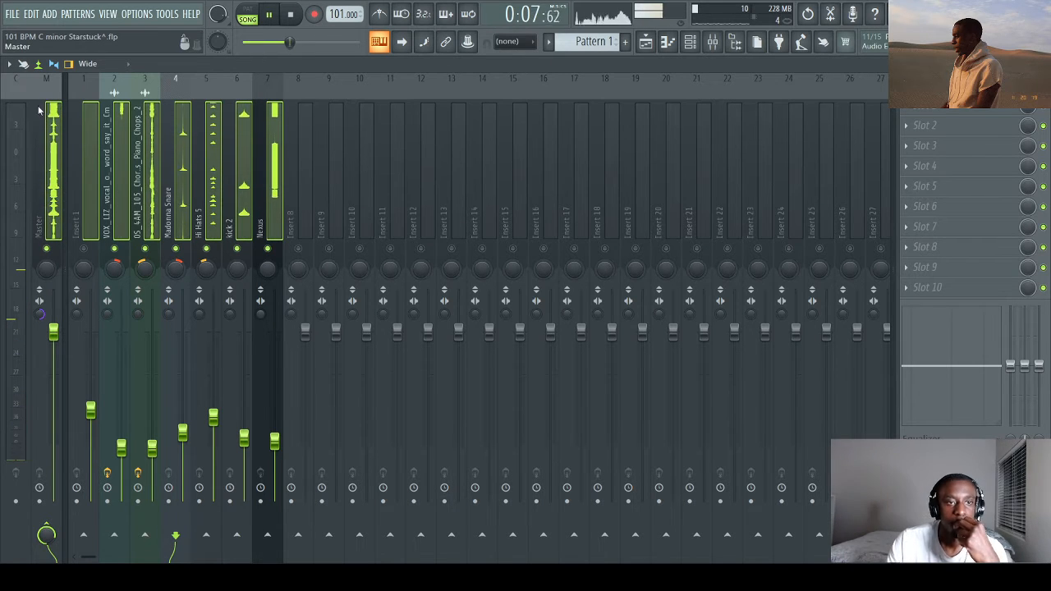
{"action": "left_click", "coordinate": [41, 317], "text": "alt"}
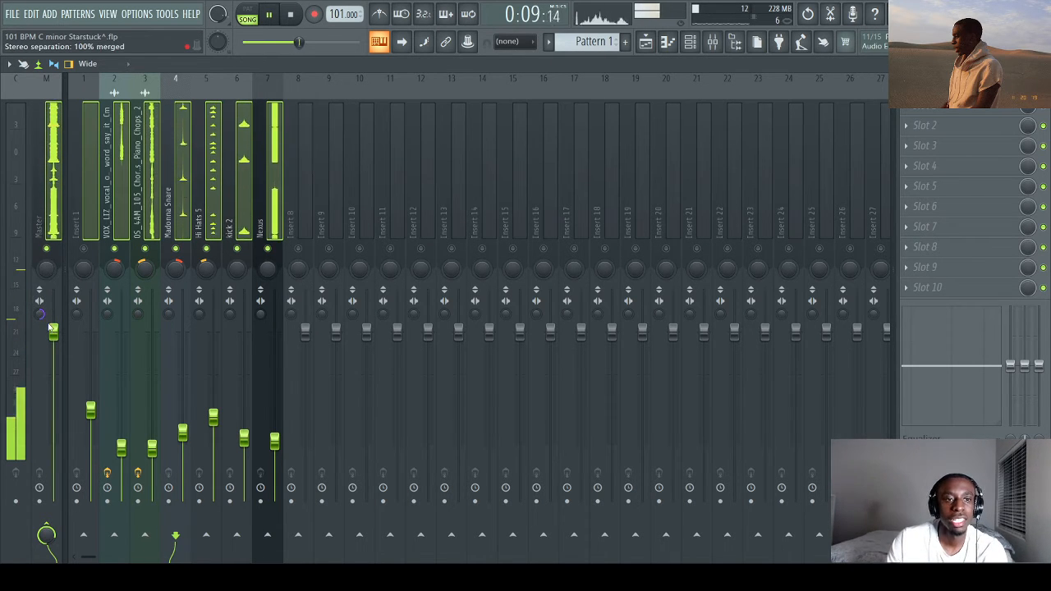
{"action": "left_click", "coordinate": [40, 239]}
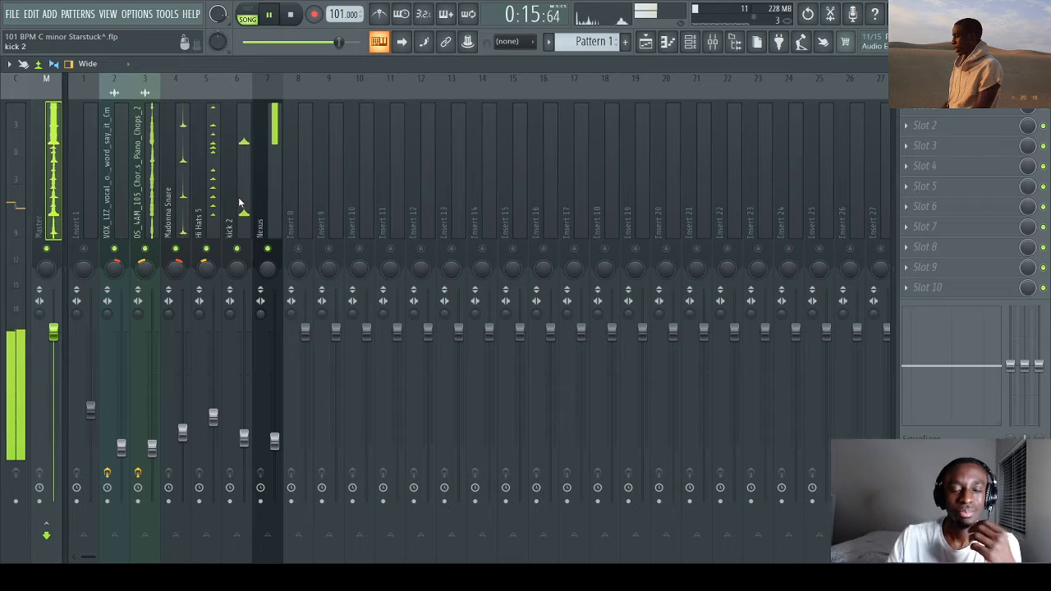
{"action": "left_click_drag", "start_coordinate": [275, 441], "coordinate": [275, 428]}
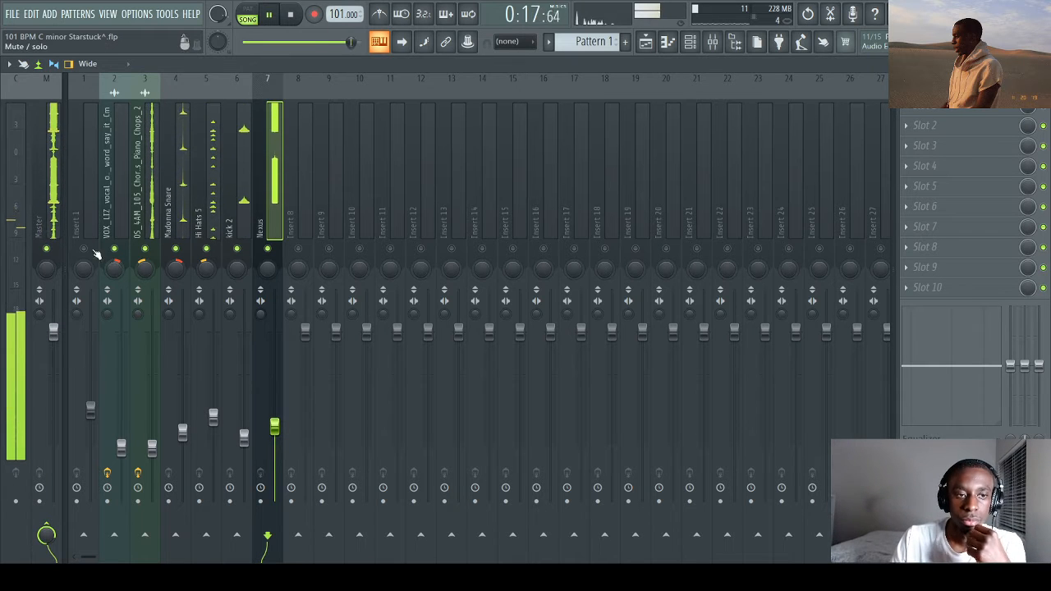
{"action": "left_click", "coordinate": [47, 212]}
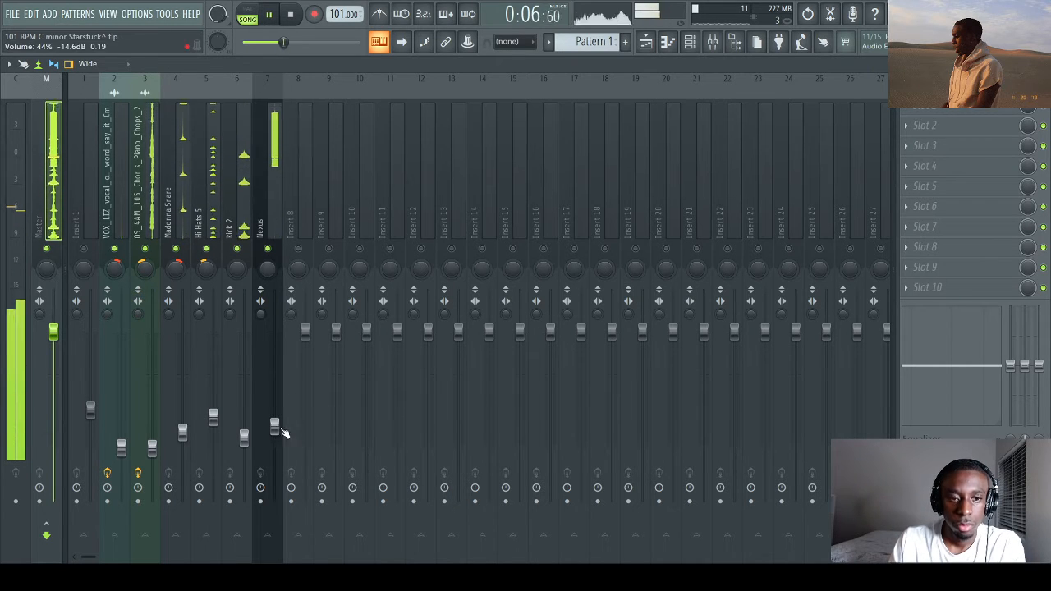
Step: Raise the piano chops track's volume to about 38%, and check the vocal track and the Master level
{"action": "left_click", "coordinate": [151, 444]}
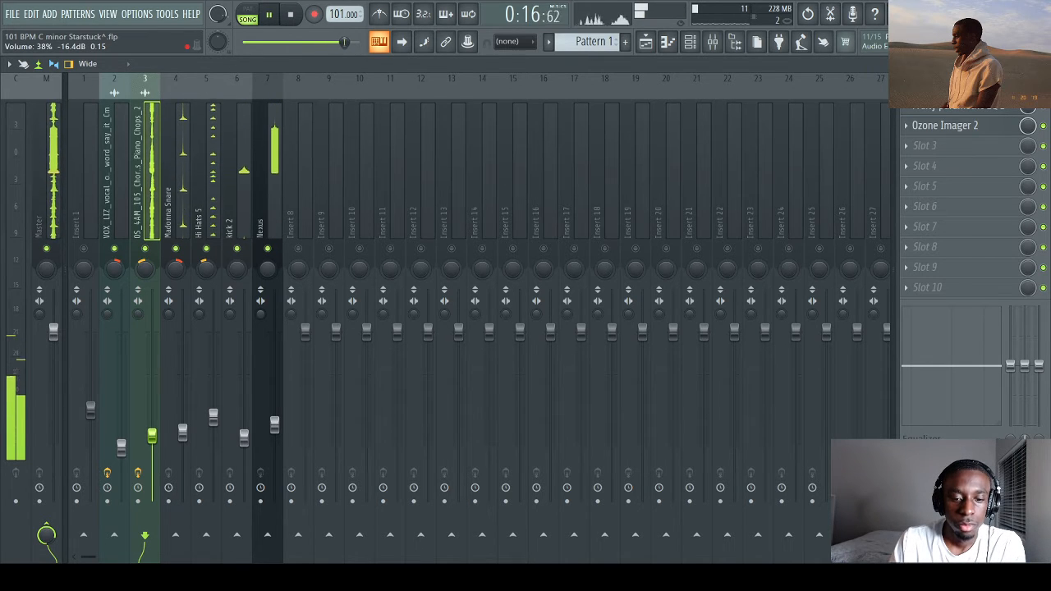
{"action": "left_click", "coordinate": [52, 193]}
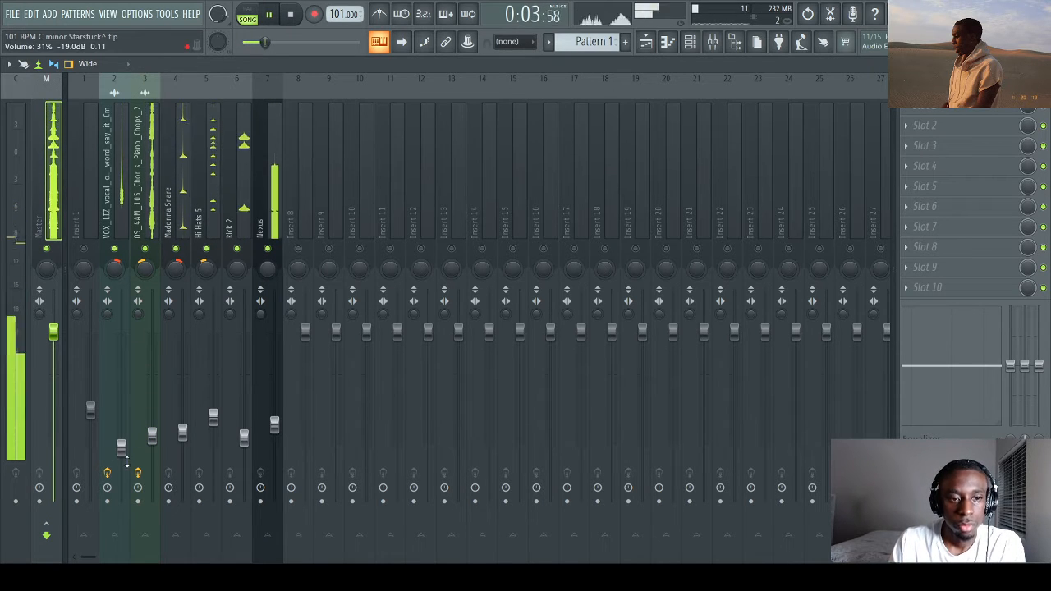
{"action": "left_click", "coordinate": [124, 283]}
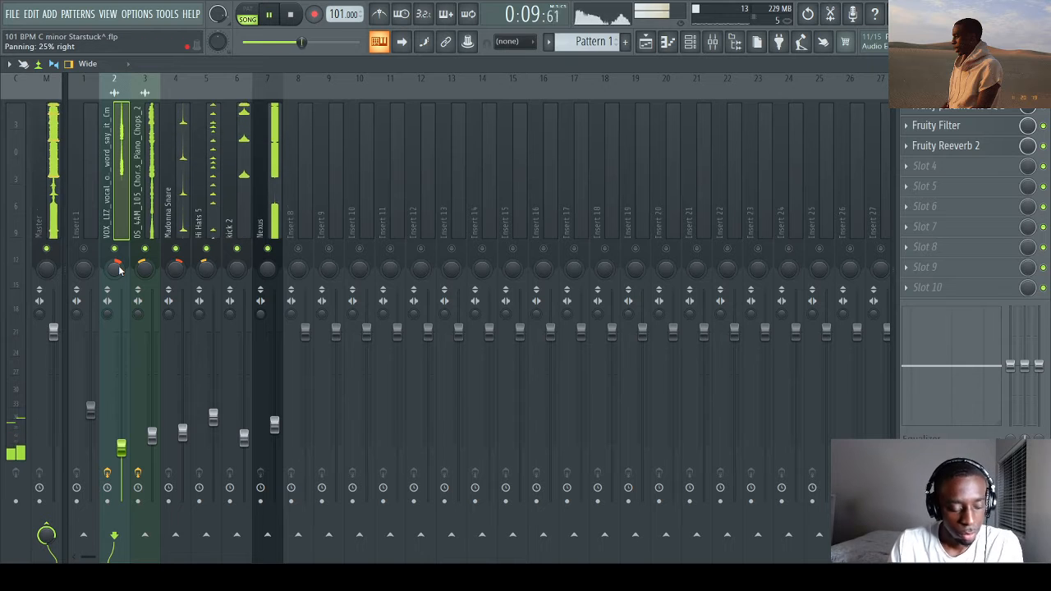
{"action": "left_click", "coordinate": [47, 181]}
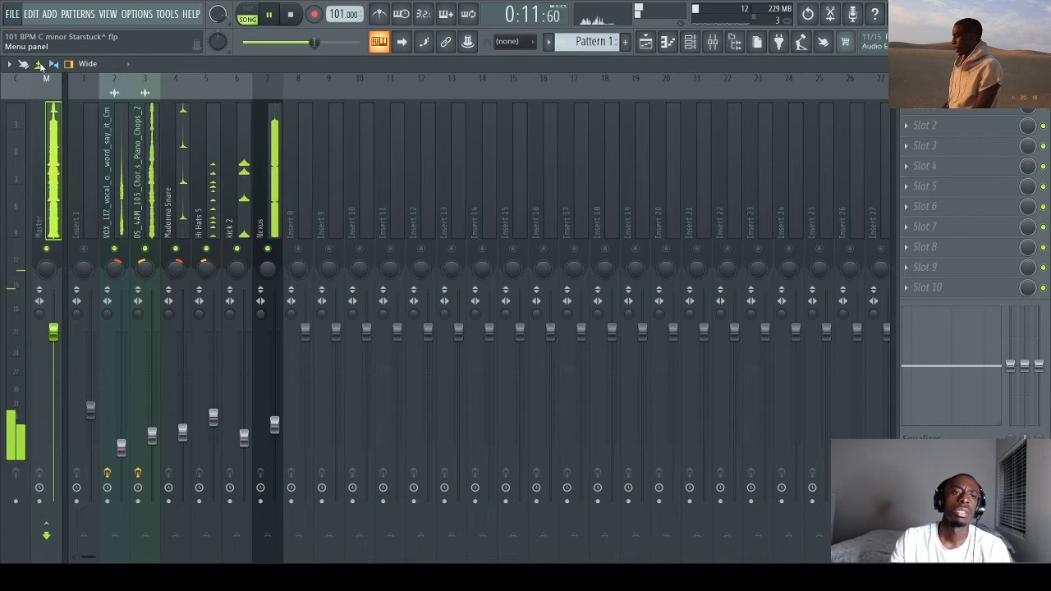
Step: Load the MULTIBAND MF preset from the Master folder of the FL 20 Mixer Preset Pack onto the Master track
{"action": "left_click", "coordinate": [735, 42]}
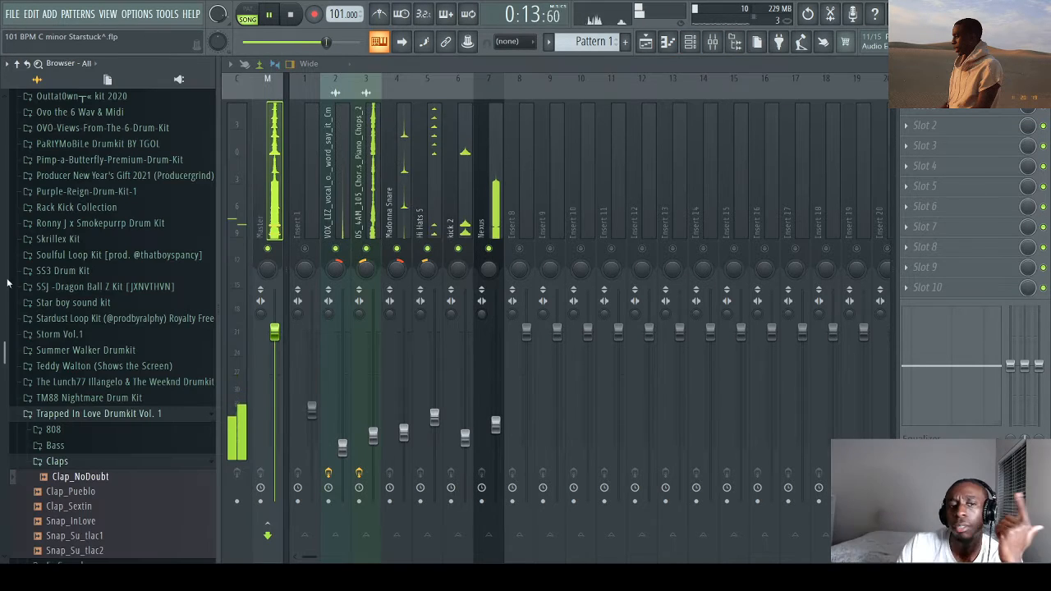
{"action": "scroll", "coordinate": [83, 241], "scroll_direction": "up", "scroll_amount": 7}
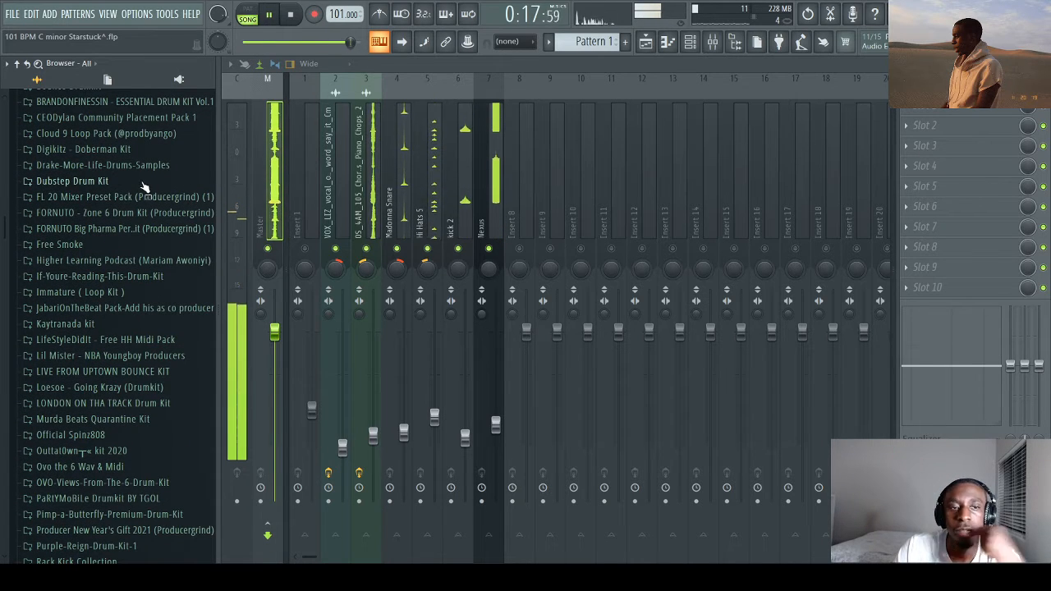
{"action": "left_click", "coordinate": [125, 197]}
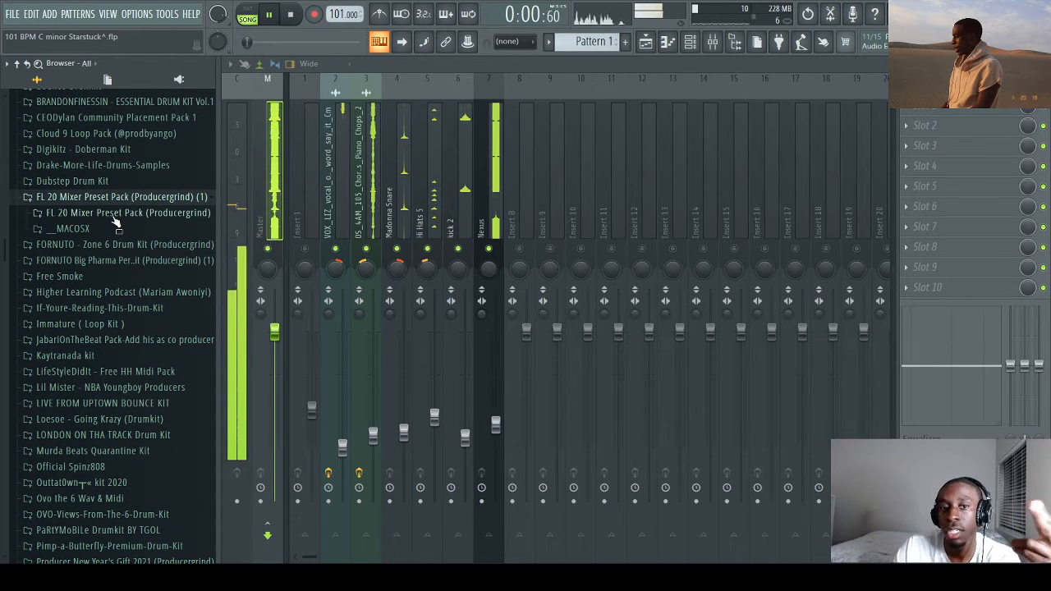
{"action": "left_click", "coordinate": [115, 215]}
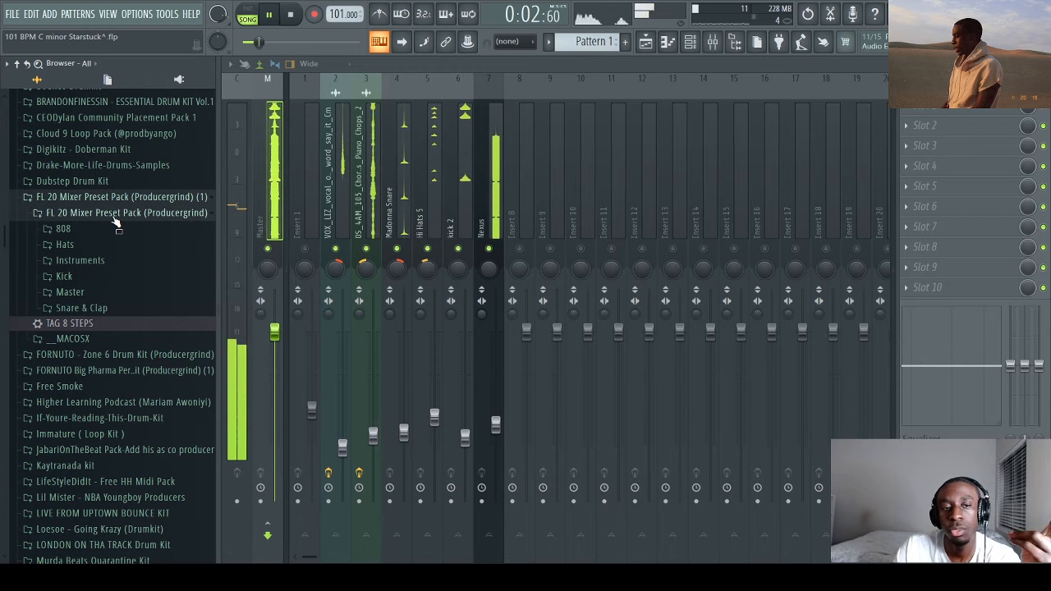
{"action": "left_click", "coordinate": [98, 293]}
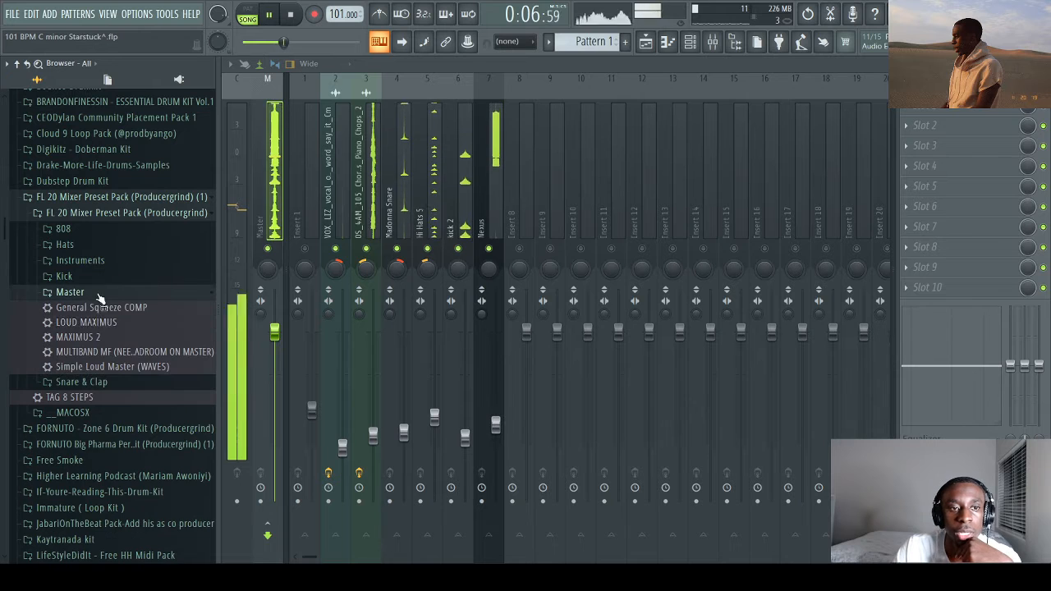
{"action": "left_click_drag", "start_coordinate": [119, 353], "coordinate": [261, 201]}
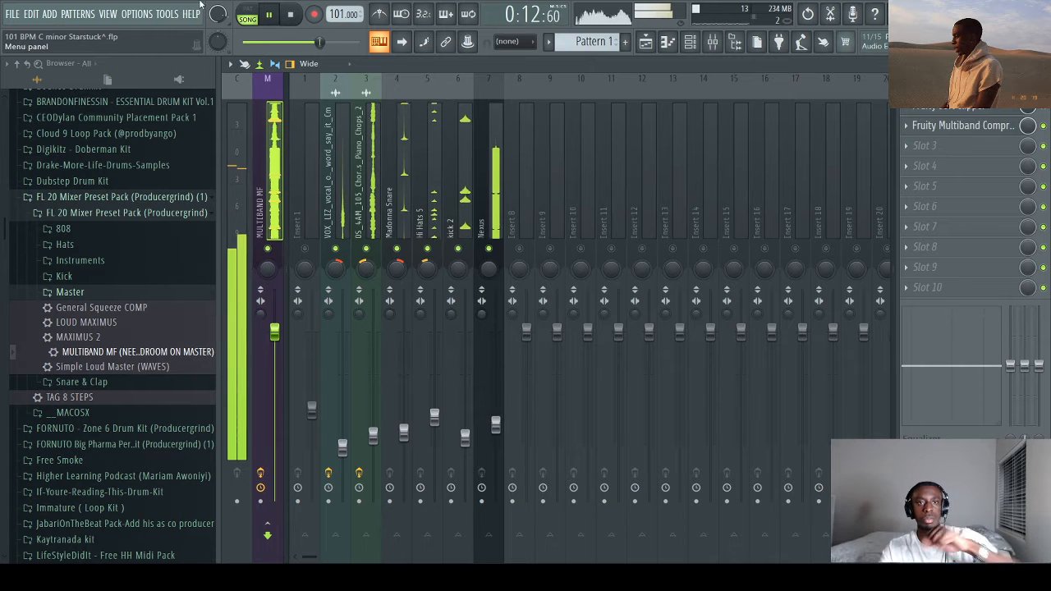
Step: Select Insert 1 through Nexus, excluding Insert 8 and the Master, lower their volumes together and recheck the Master
{"action": "left_click_drag", "start_coordinate": [318, 193], "coordinate": [529, 205]}
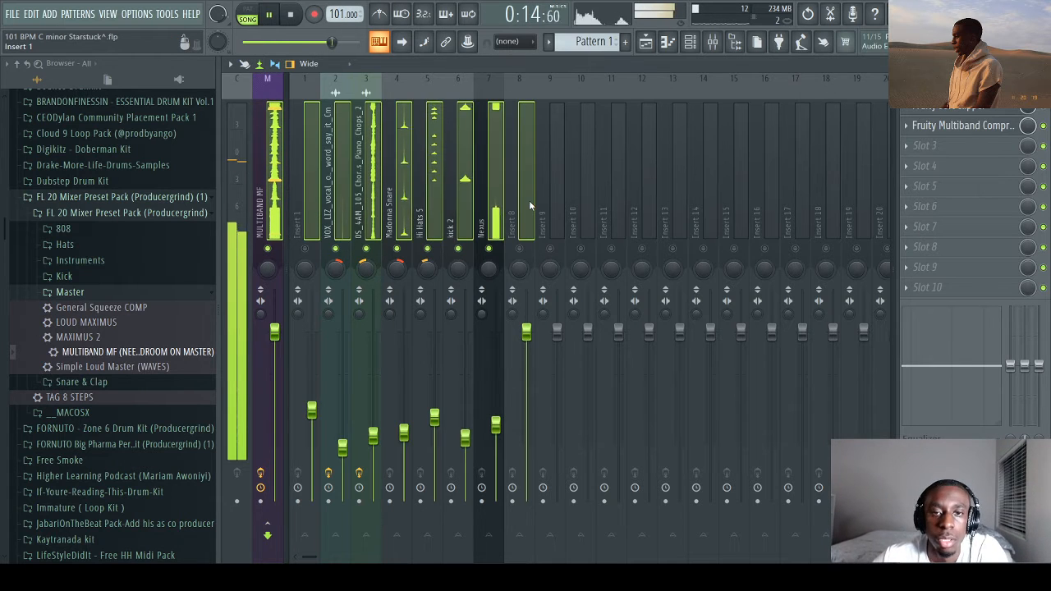
{"action": "left_click", "coordinate": [529, 202], "text": "ctrl+shift"}
{"action": "left_click", "coordinate": [268, 194], "text": "ctrl+shift"}
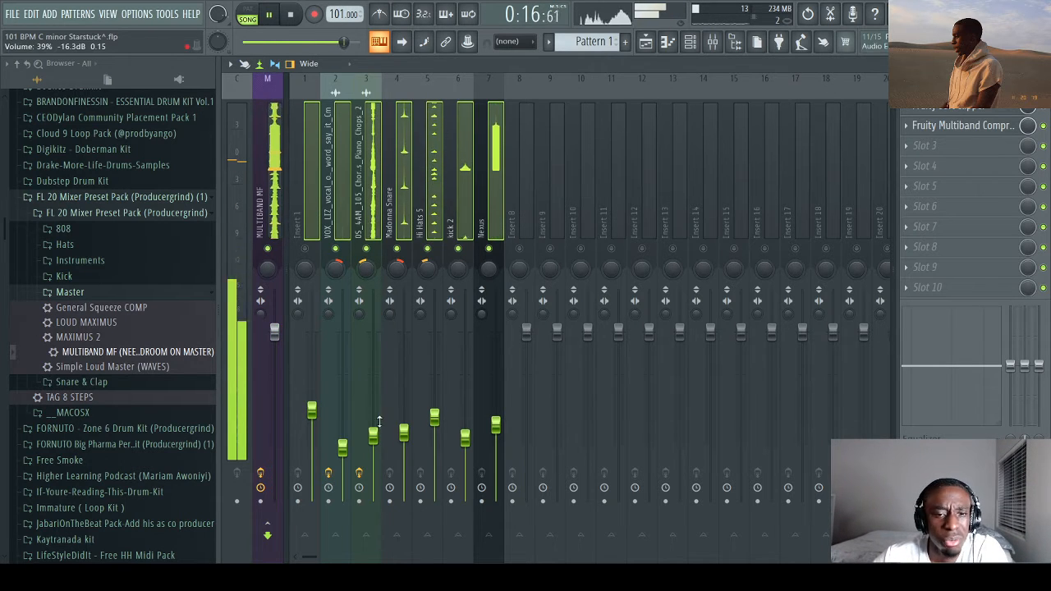
{"action": "left_click_drag", "start_coordinate": [375, 435], "coordinate": [374, 445]}
{"action": "left_click", "coordinate": [261, 142]}
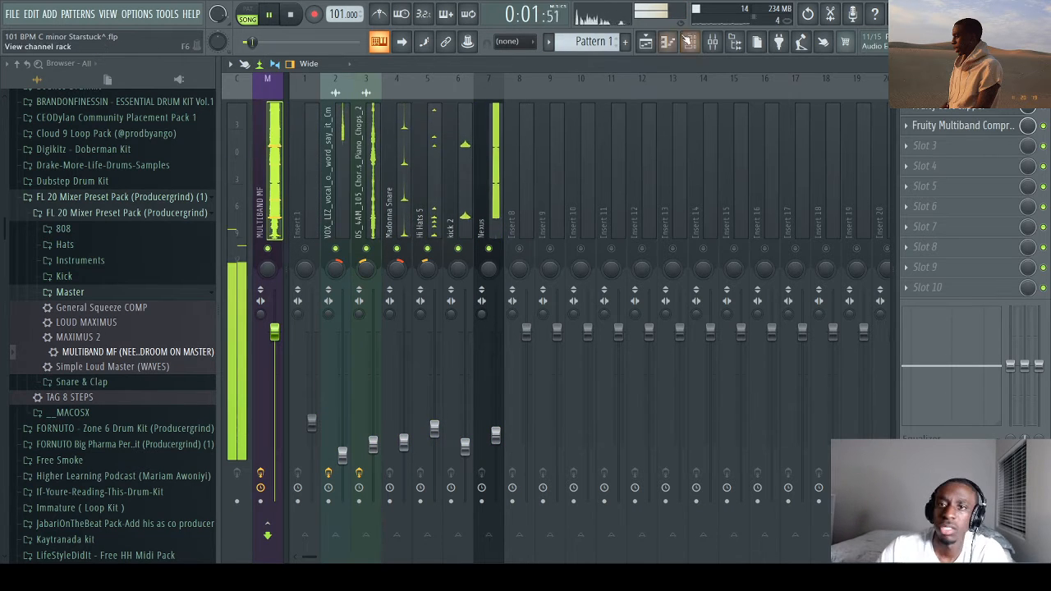
Step: Hide the browser, lower Insert 1 through Nexus together slightly more and check the Master level
{"action": "left_click", "coordinate": [739, 45]}
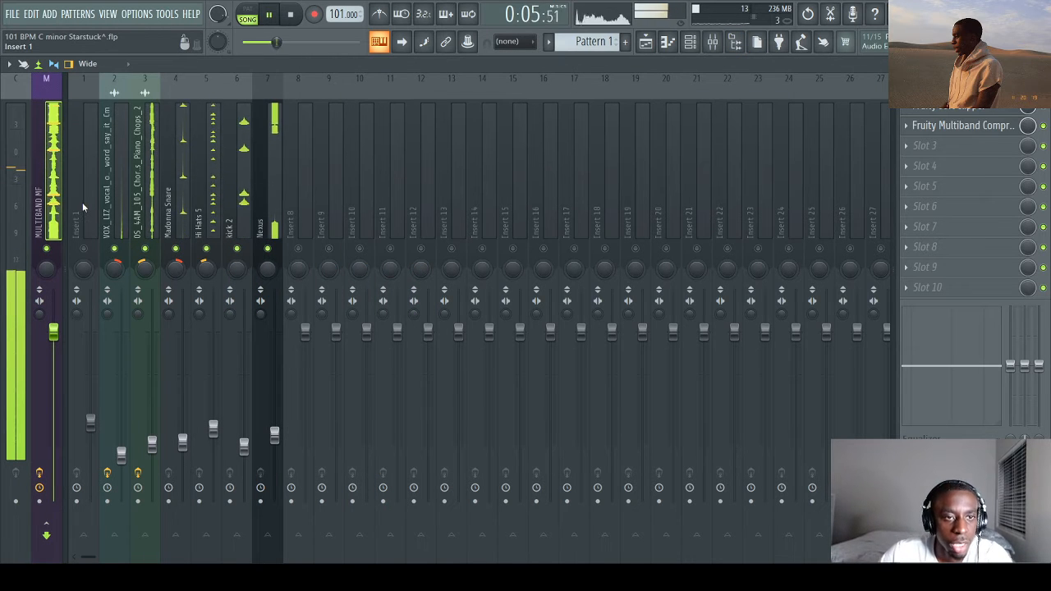
{"action": "left_click_drag", "start_coordinate": [82, 207], "coordinate": [261, 197]}
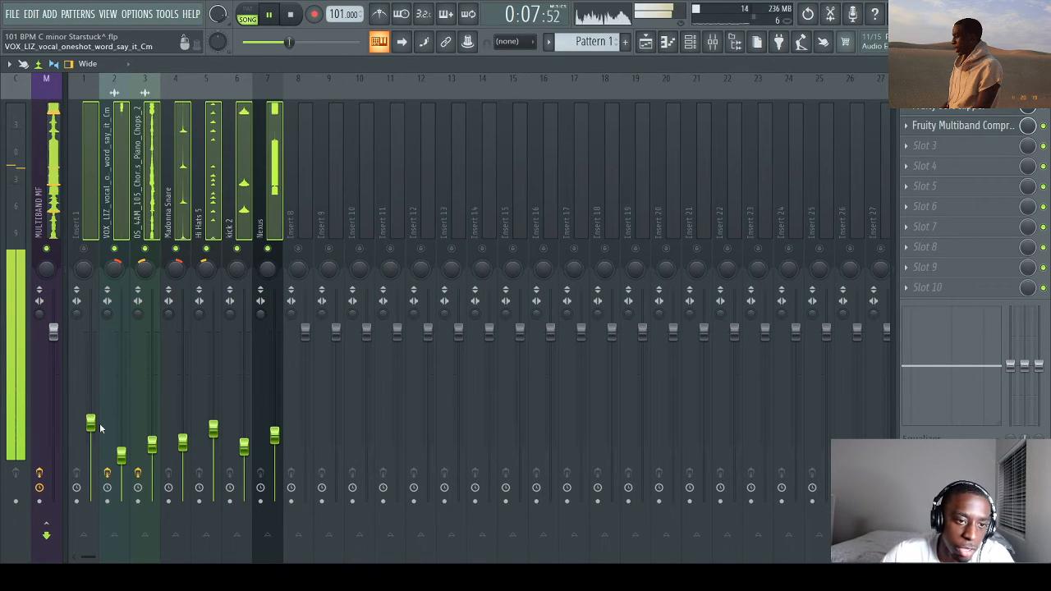
{"action": "left_click_drag", "start_coordinate": [92, 425], "coordinate": [92, 429]}
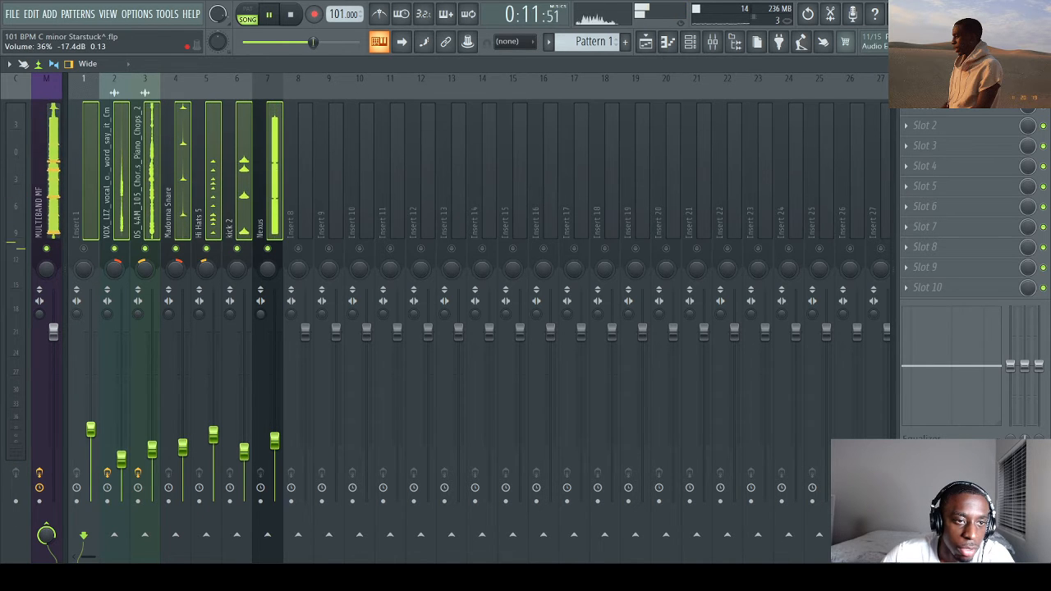
{"action": "left_click", "coordinate": [47, 176]}
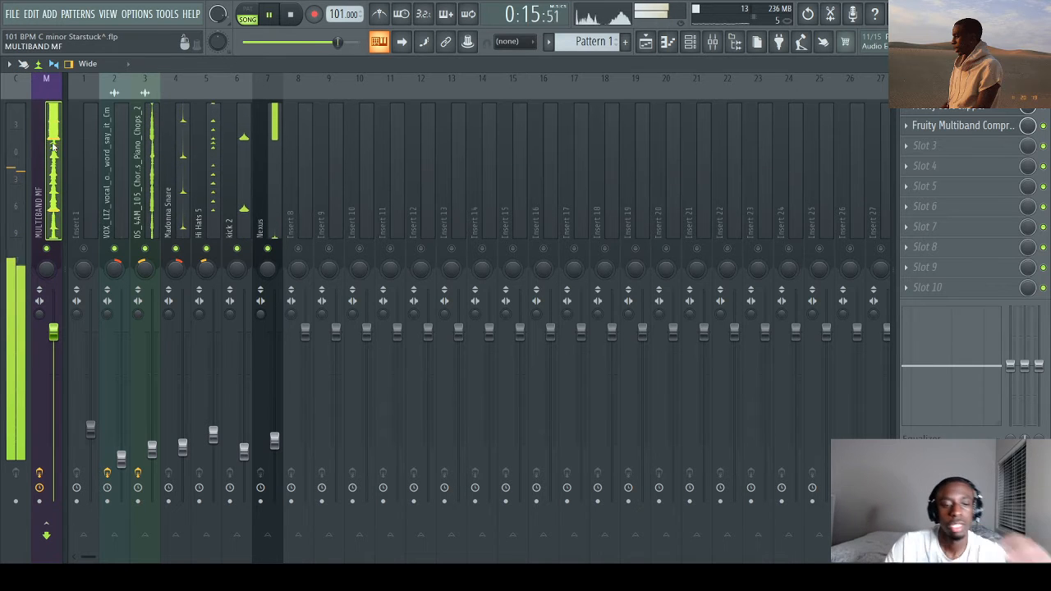
Step: Lower Insert 1 through Nexus together, without the Master, until the piano chops track is at about 31%
{"action": "left_click_drag", "start_coordinate": [78, 217], "coordinate": [254, 207]}
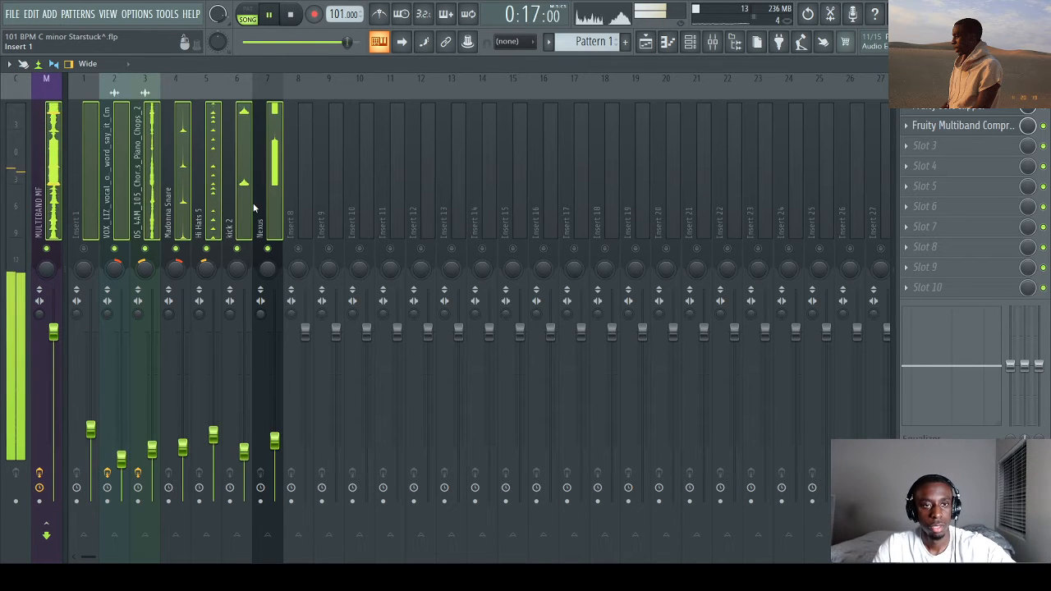
{"action": "left_click", "coordinate": [54, 192], "text": "ctrl+shift"}
{"action": "left_click_drag", "start_coordinate": [153, 449], "coordinate": [152, 457]}
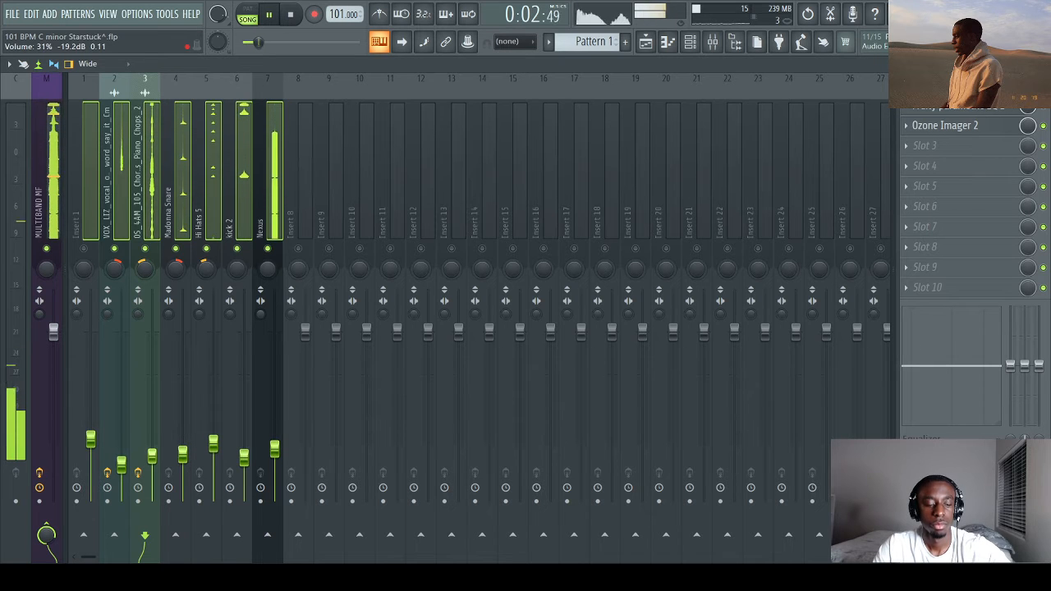
{"action": "left_click", "coordinate": [43, 180]}
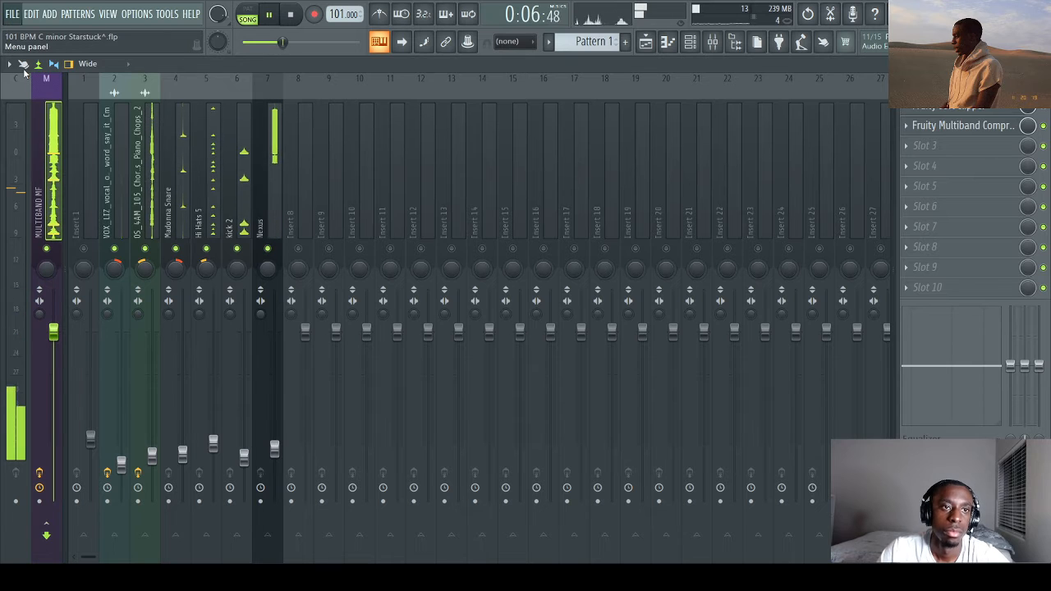
Step: Reselect Insert 1 through Nexus without the Master and lower them together until the piano chops track is at about 29%
{"action": "left_click_drag", "start_coordinate": [87, 184], "coordinate": [267, 197]}
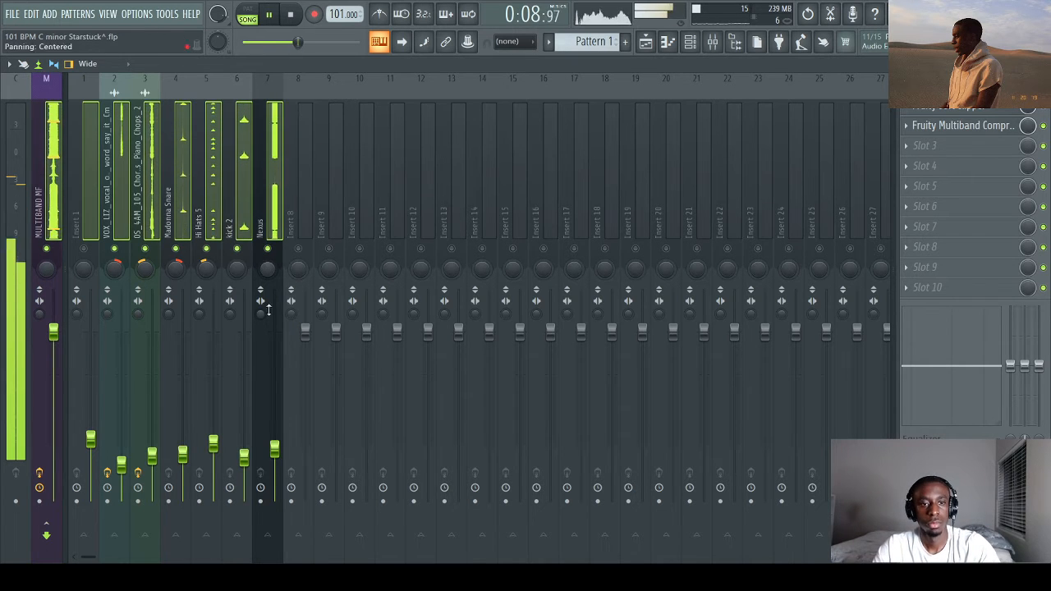
{"action": "left_click", "coordinate": [57, 209], "text": "ctrl+shift"}
{"action": "left_click_drag", "start_coordinate": [154, 454], "coordinate": [154, 458]}
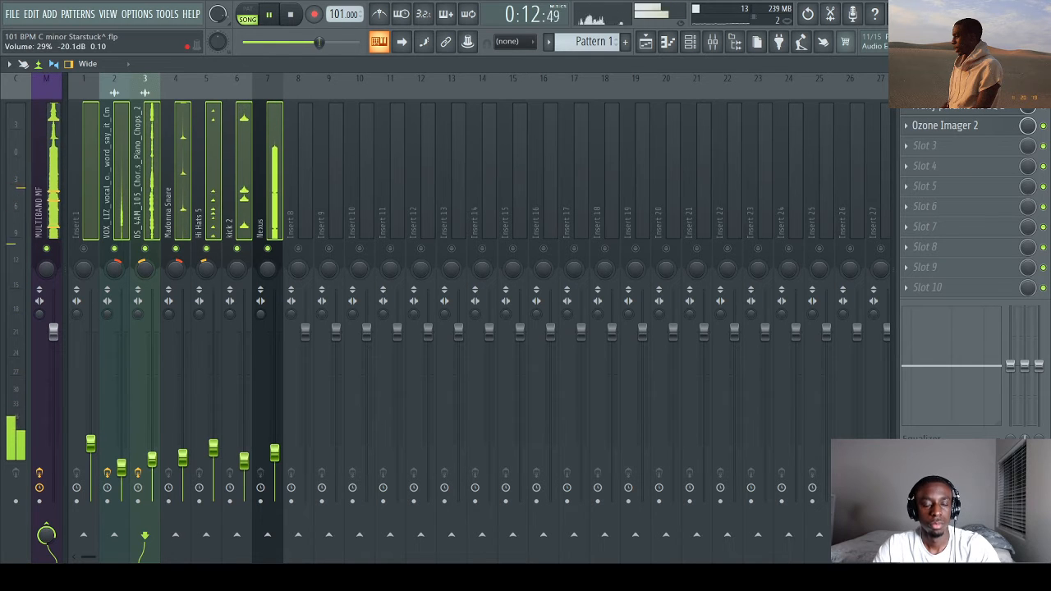
{"action": "left_click", "coordinate": [39, 212]}
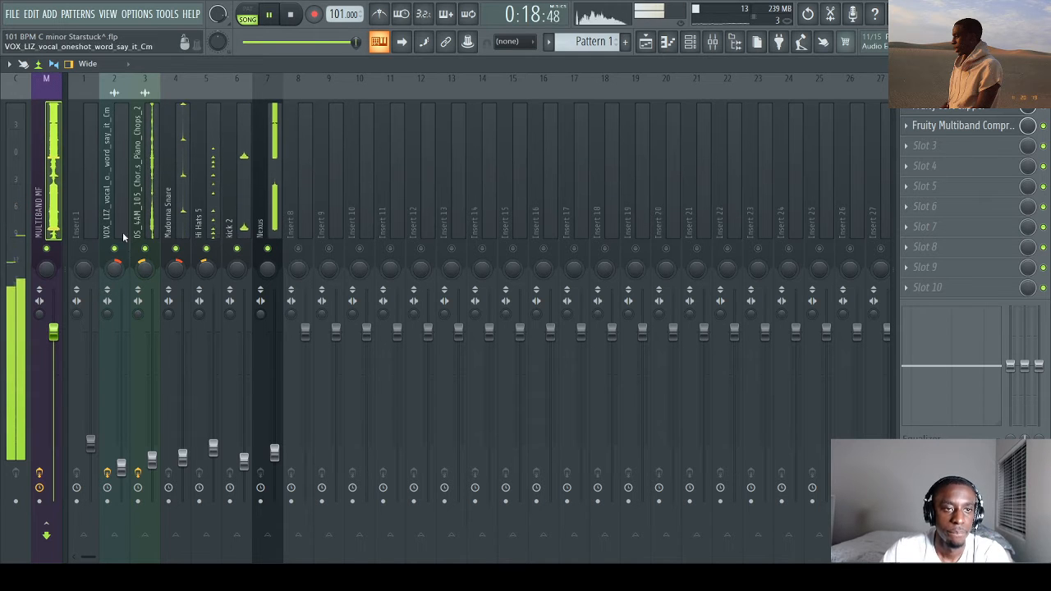
Step: Fine-tune the combined volume of Insert 1 through Nexus in small moves, checking the Master level after each
{"action": "left_click_drag", "start_coordinate": [90, 197], "coordinate": [252, 198]}
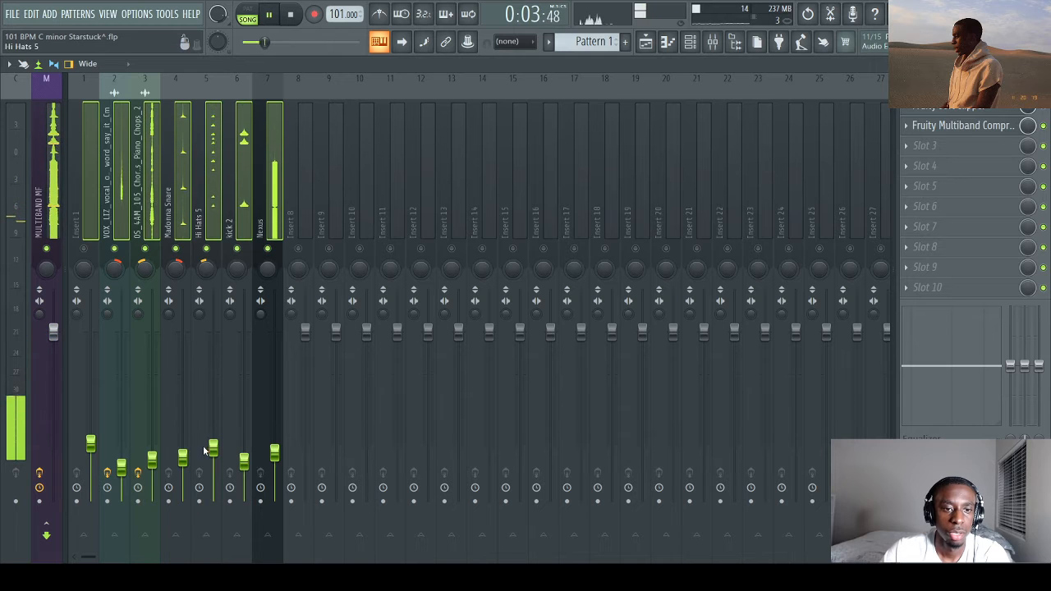
{"action": "left_click", "coordinate": [56, 223]}
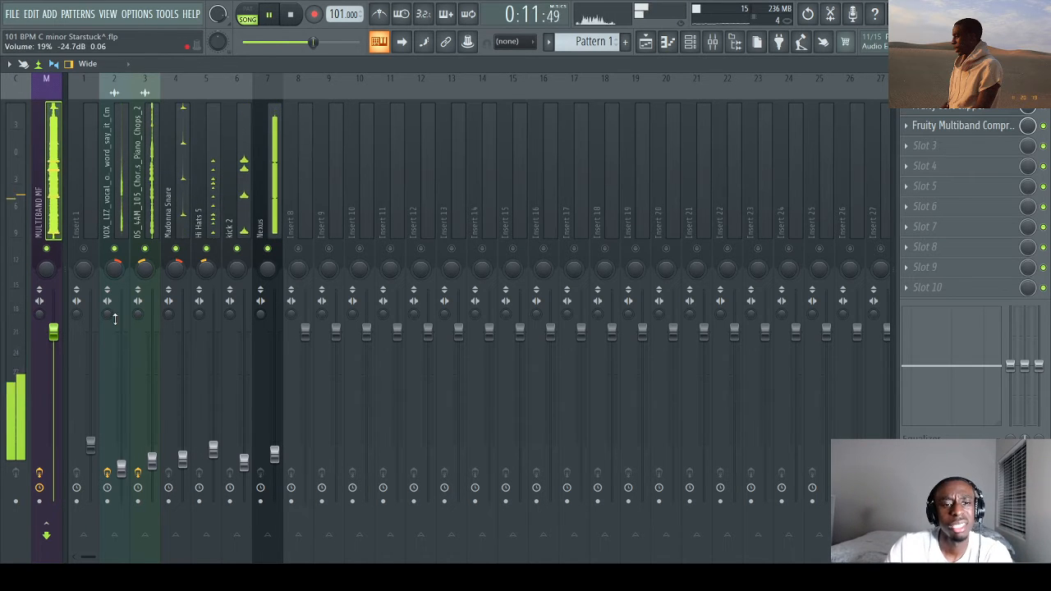
{"action": "left_click", "coordinate": [93, 221]}
{"action": "left_click_drag", "start_coordinate": [93, 222], "coordinate": [269, 219]}
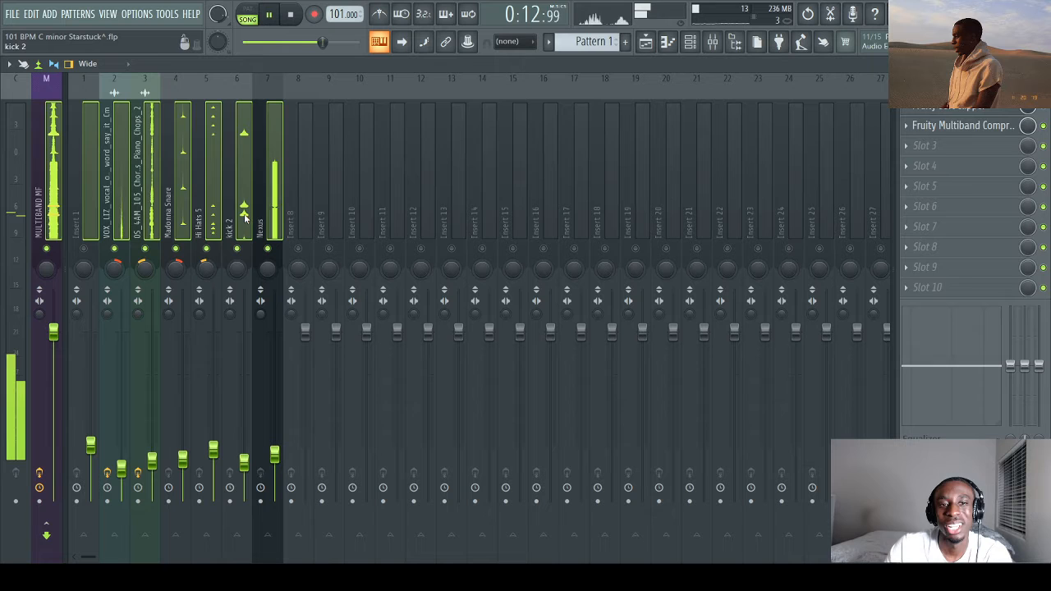
{"action": "left_click", "coordinate": [43, 188], "text": "ctrl+shift"}
{"action": "left_click_drag", "start_coordinate": [153, 463], "coordinate": [153, 468]}
{"action": "left_click", "coordinate": [47, 205]}
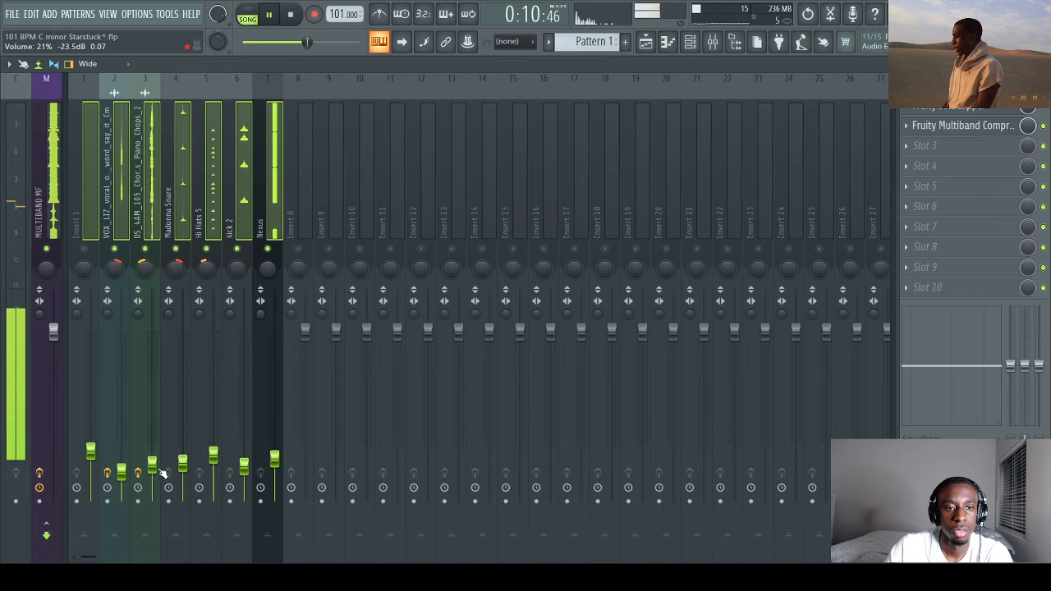
{"action": "left_click_drag", "start_coordinate": [159, 470], "coordinate": [159, 466]}
{"action": "left_click", "coordinate": [37, 212]}
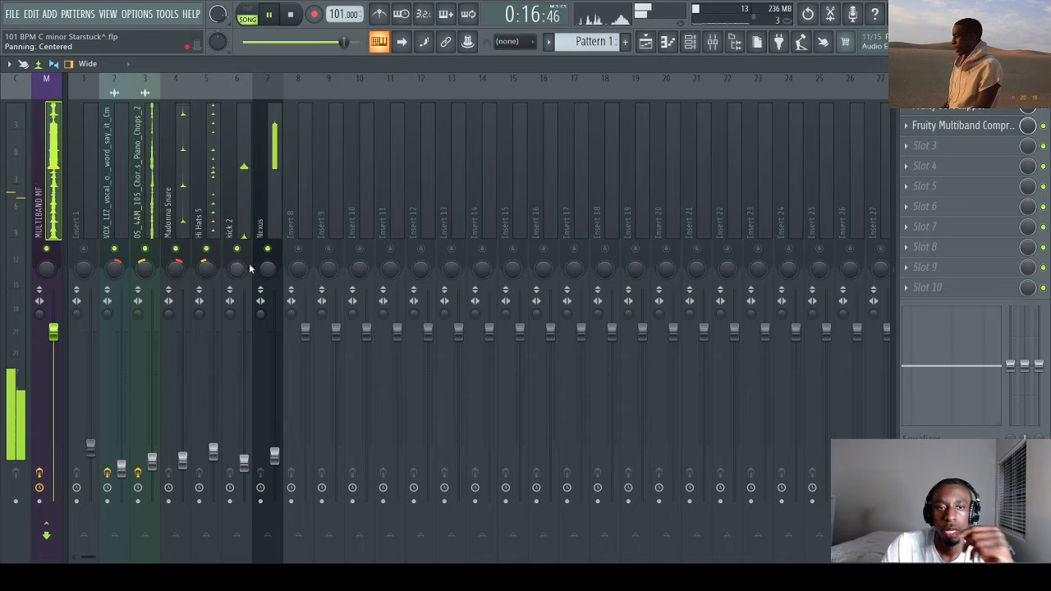
Step: Stop playback, delete the Pattern 1 clip from Track 3 of the playlist and split Pattern 1 by channel
{"action": "key", "text": "space"}
{"action": "key", "text": "F5"}
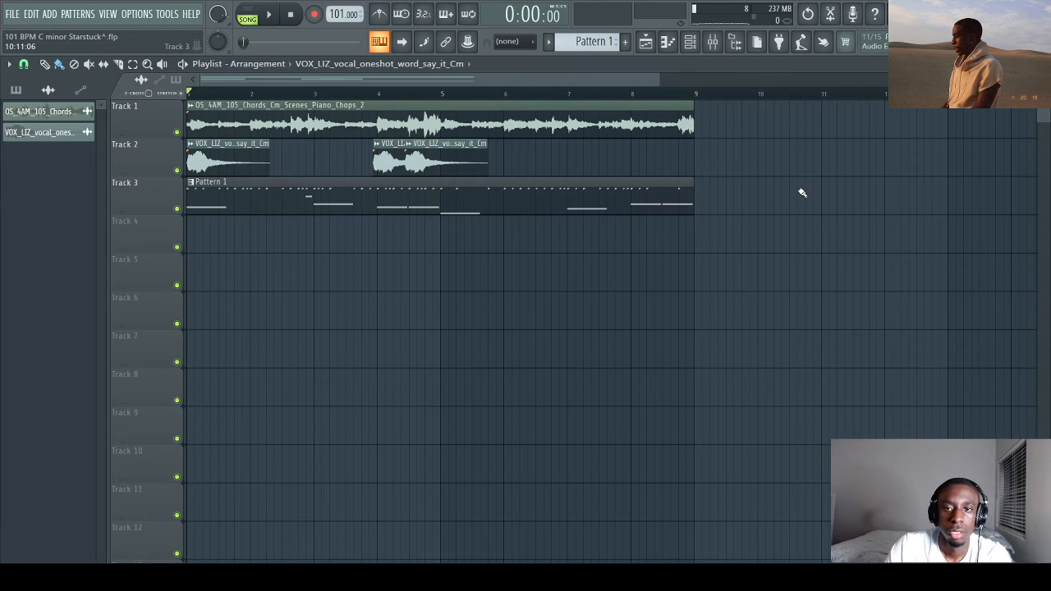
{"action": "right_click", "coordinate": [653, 210]}
{"action": "left_click", "coordinate": [611, 46]}
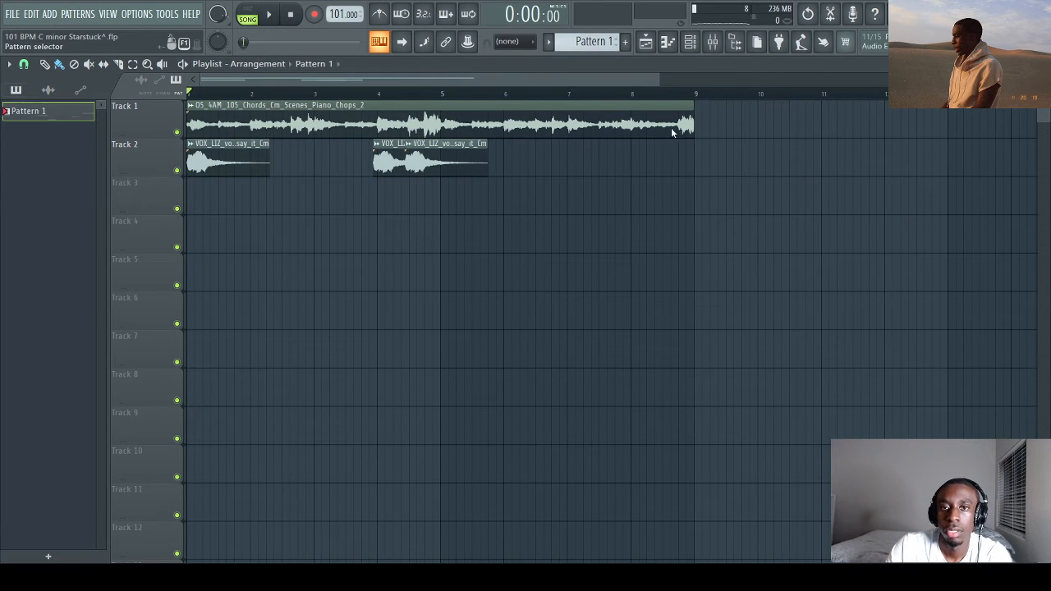
{"action": "left_click", "coordinate": [686, 244]}
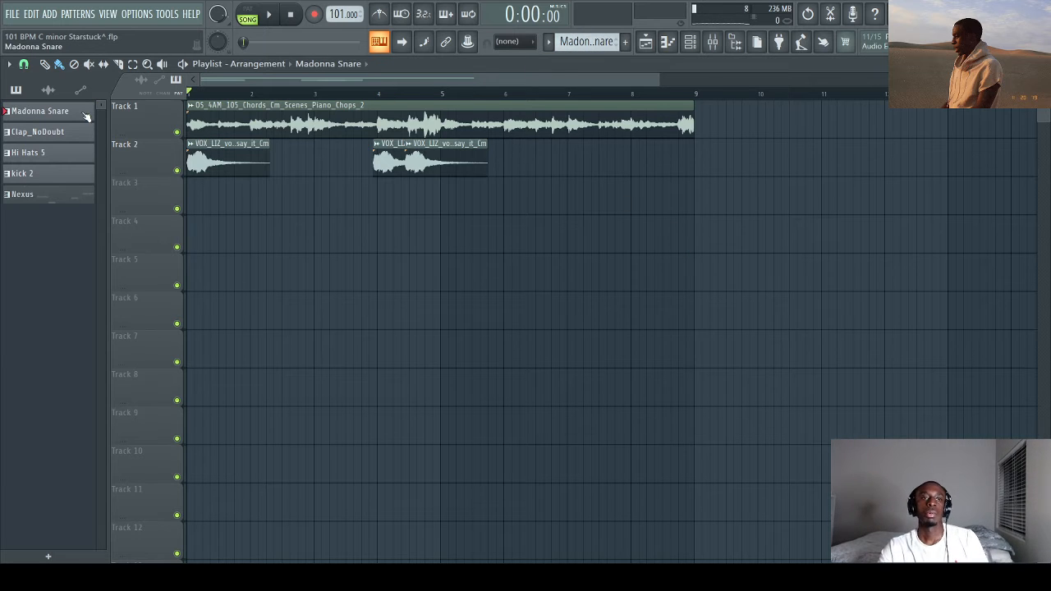
Step: Place the Madonna Snare pattern on Track 3 and the Clap_NoDoubt pattern on Track 4, both starting at bar 1
{"action": "left_click", "coordinate": [690, 42]}
{"action": "left_click", "coordinate": [690, 42]}
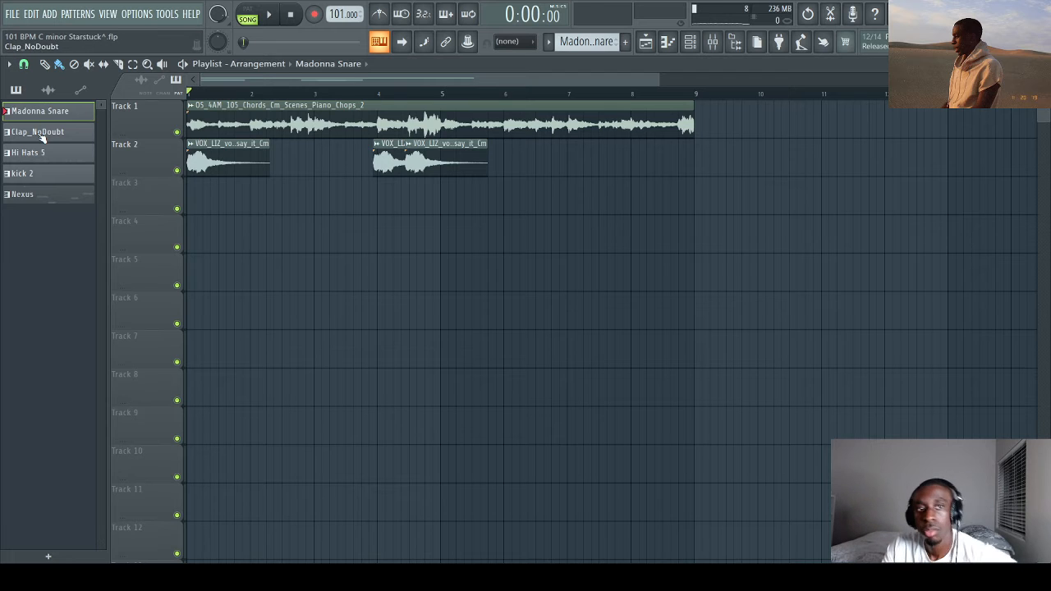
{"action": "left_click", "coordinate": [199, 206]}
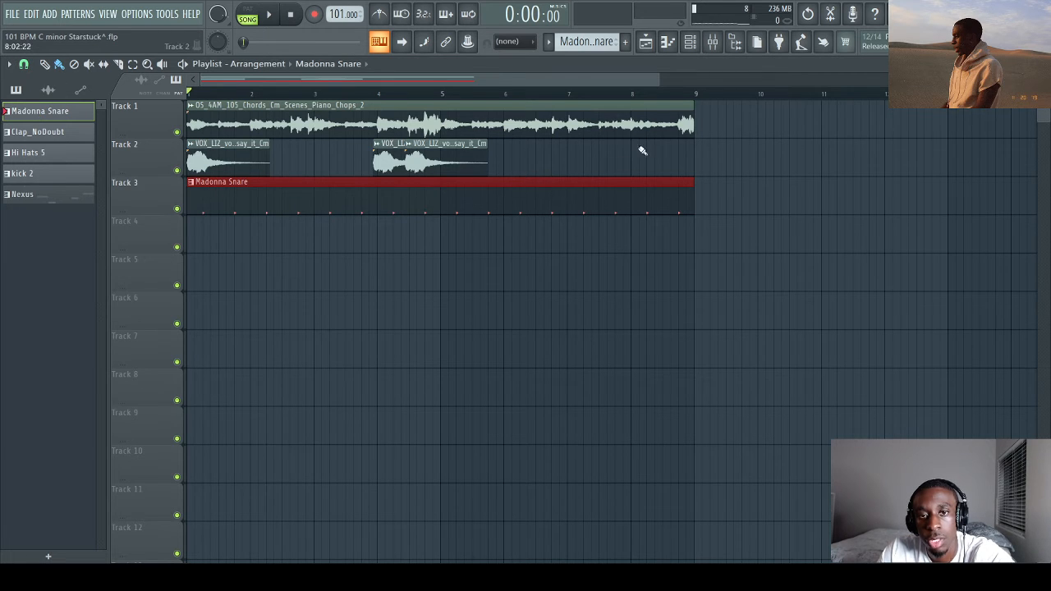
{"action": "left_click", "coordinate": [52, 125]}
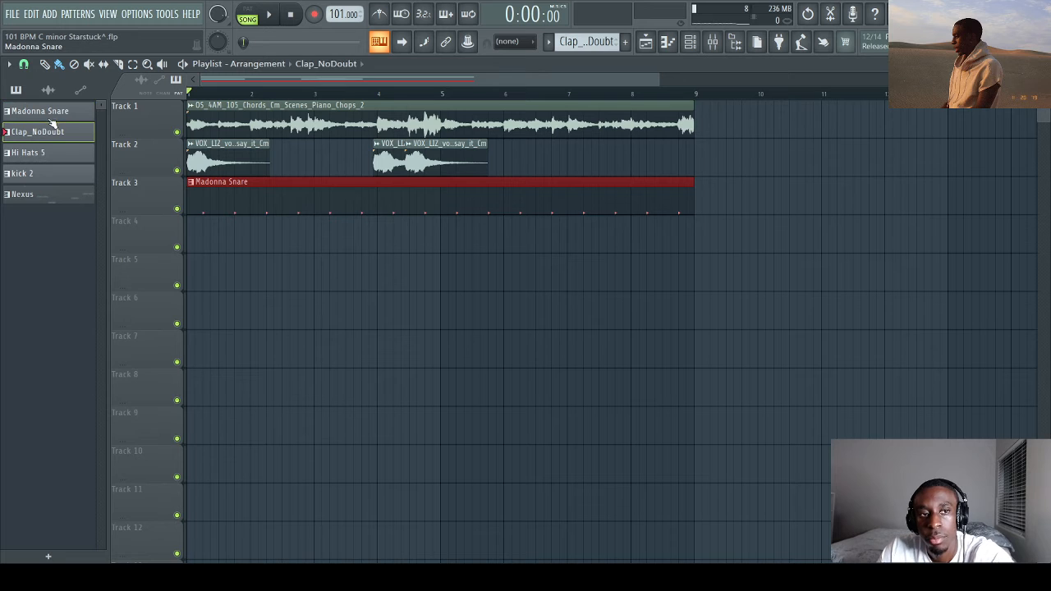
{"action": "double_click", "coordinate": [49, 126]}
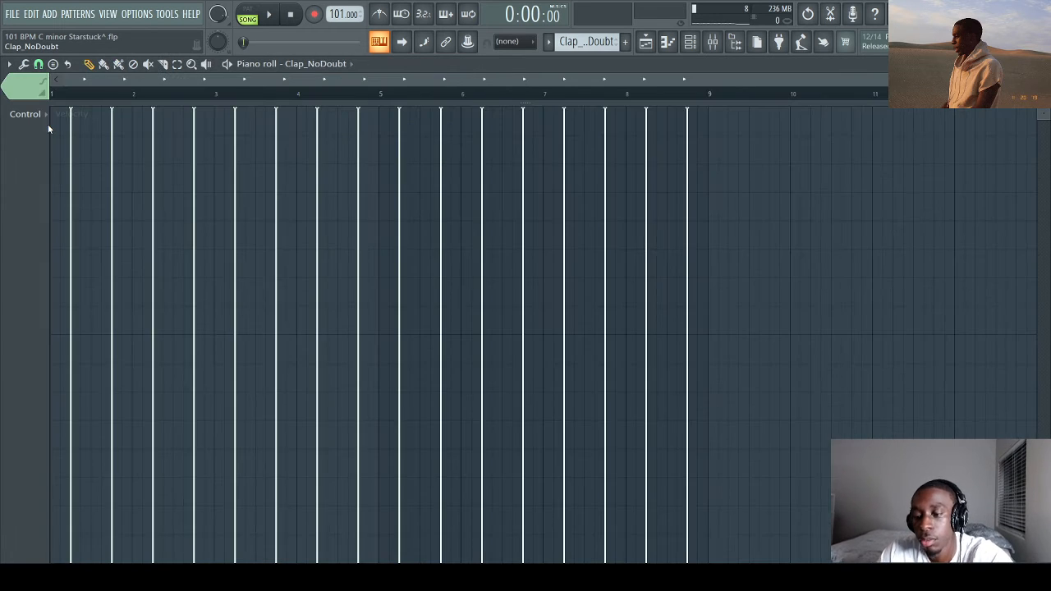
{"action": "left_click", "coordinate": [639, 44]}
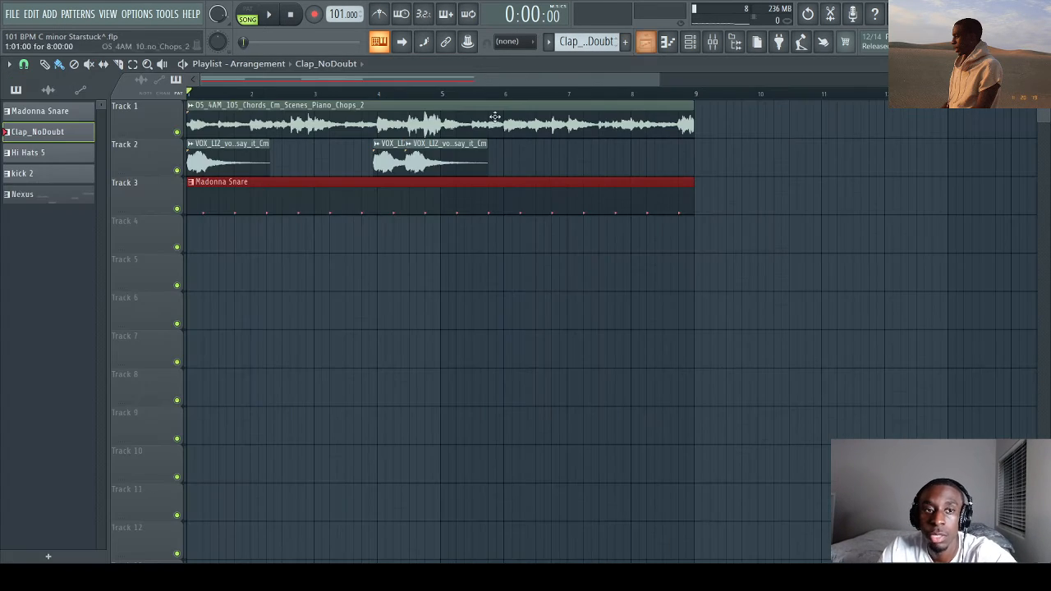
{"action": "left_click", "coordinate": [213, 237]}
{"action": "key", "text": "KP_Add"}
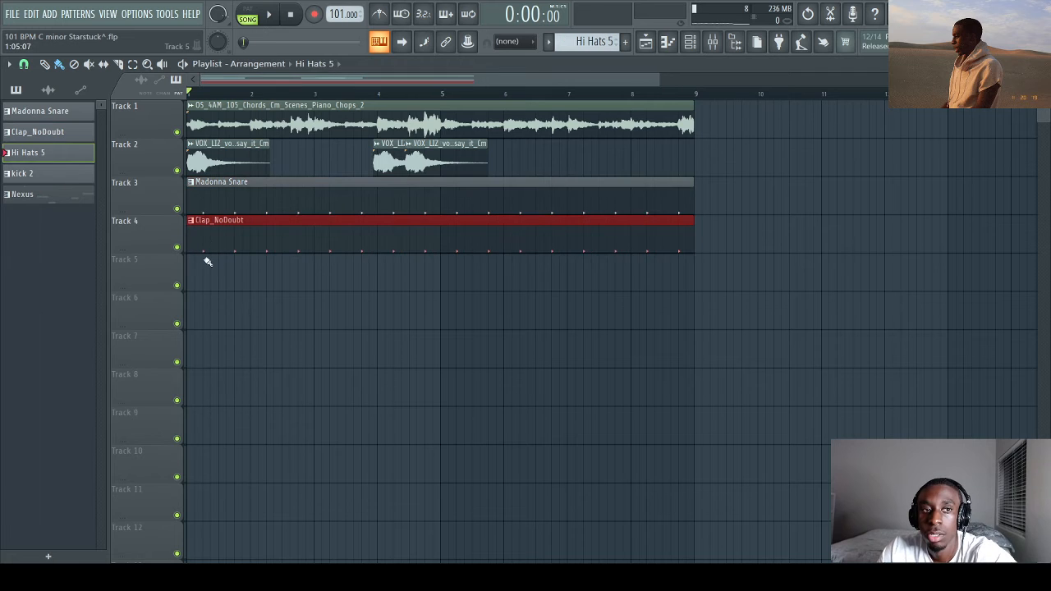
Step: Place Hi Hats 5 on Track 5, kick 2 on Track 6 and Nexus on Track 7, all starting at bar 1
{"action": "left_click", "coordinate": [215, 274]}
{"action": "key", "text": "KP_Add"}
{"action": "left_click", "coordinate": [193, 315]}
{"action": "key", "text": "KP_Add"}
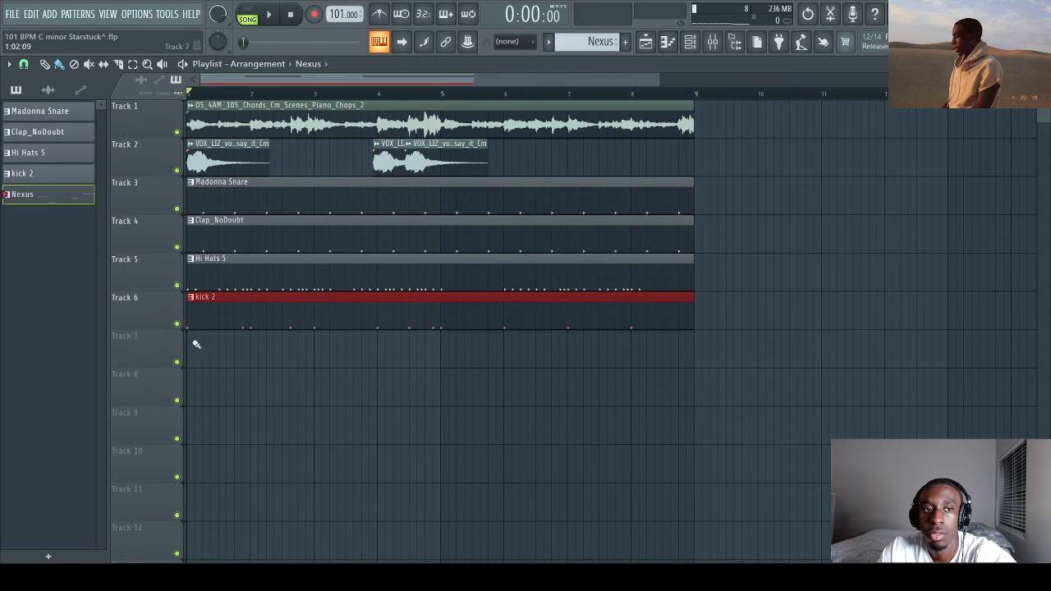
{"action": "left_click", "coordinate": [196, 348]}
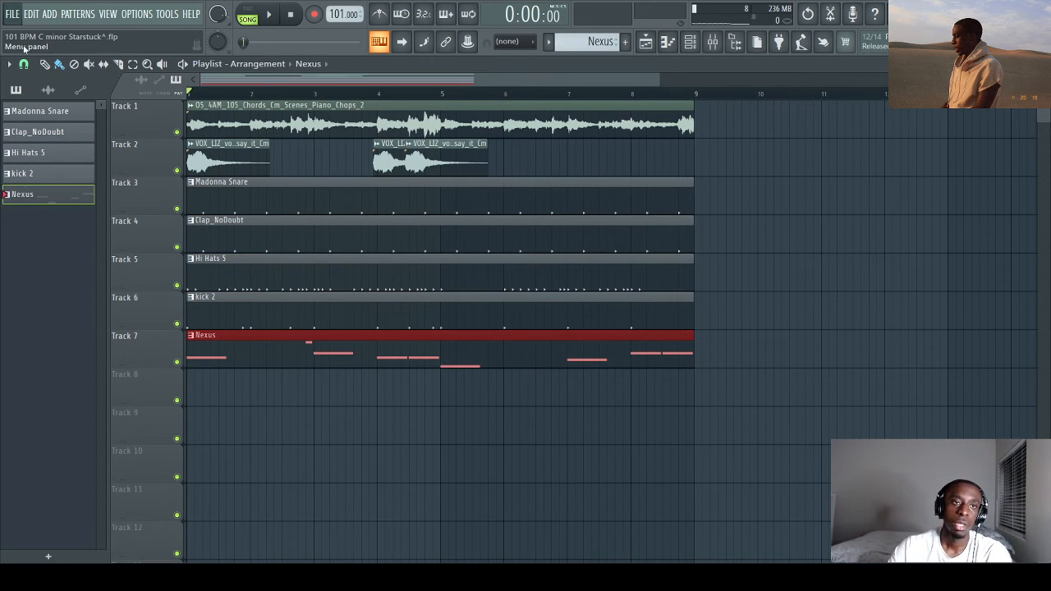
Step: Select all playlist clips and duplicate them repeatedly until the arrangement fills bars 1 to 64
{"action": "key", "text": "ctrl+a"}
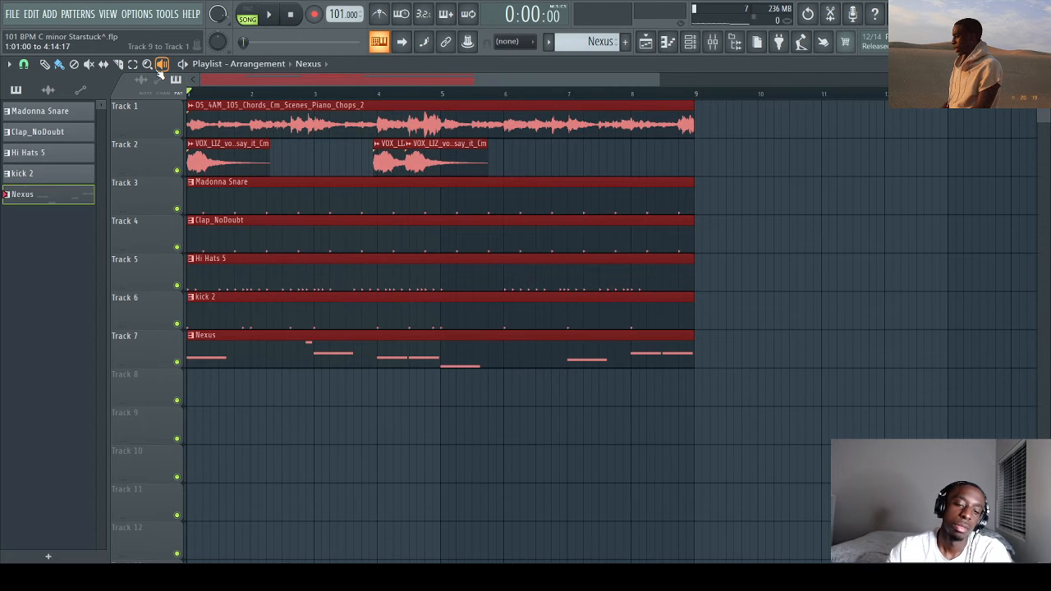
{"action": "key", "text": "ctrl+b"}
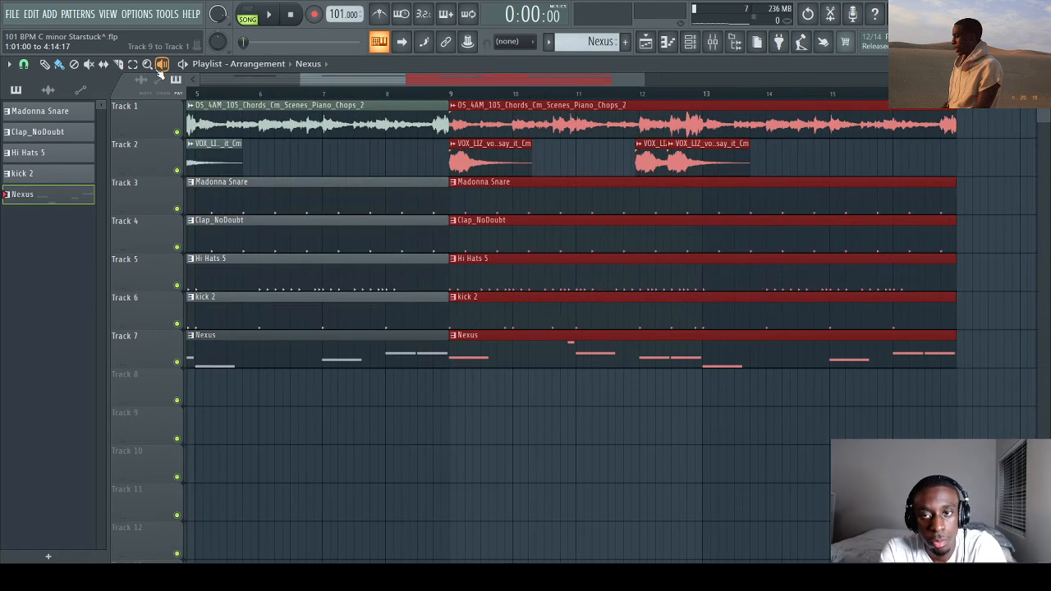
{"action": "key", "text": "ctrl+b"}
{"action": "key", "text": "ctrl+b"}
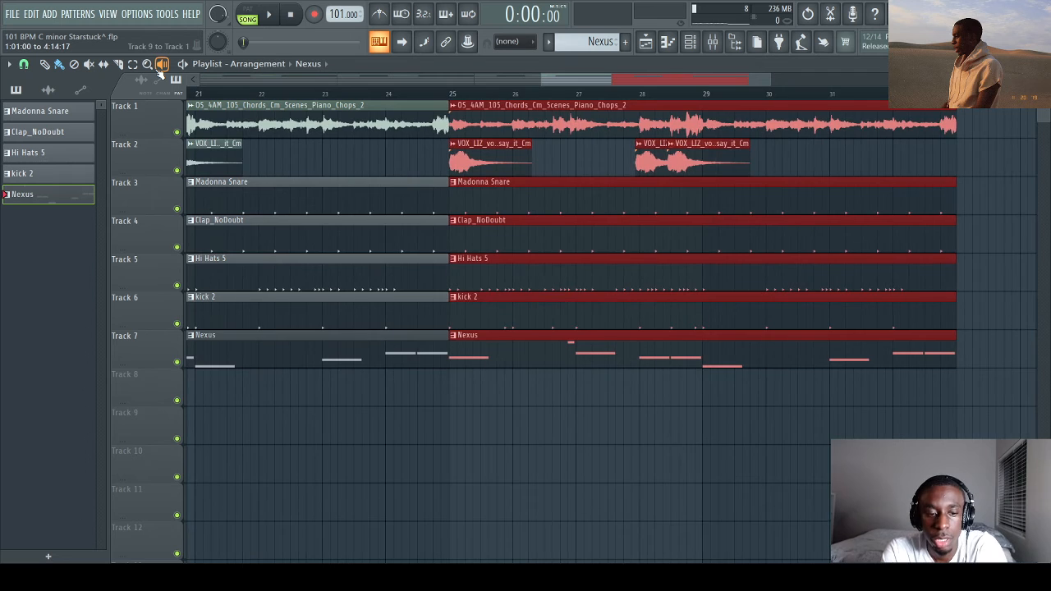
{"action": "key", "text": "ctrl+a"}
{"action": "key", "text": "ctrl+b"}
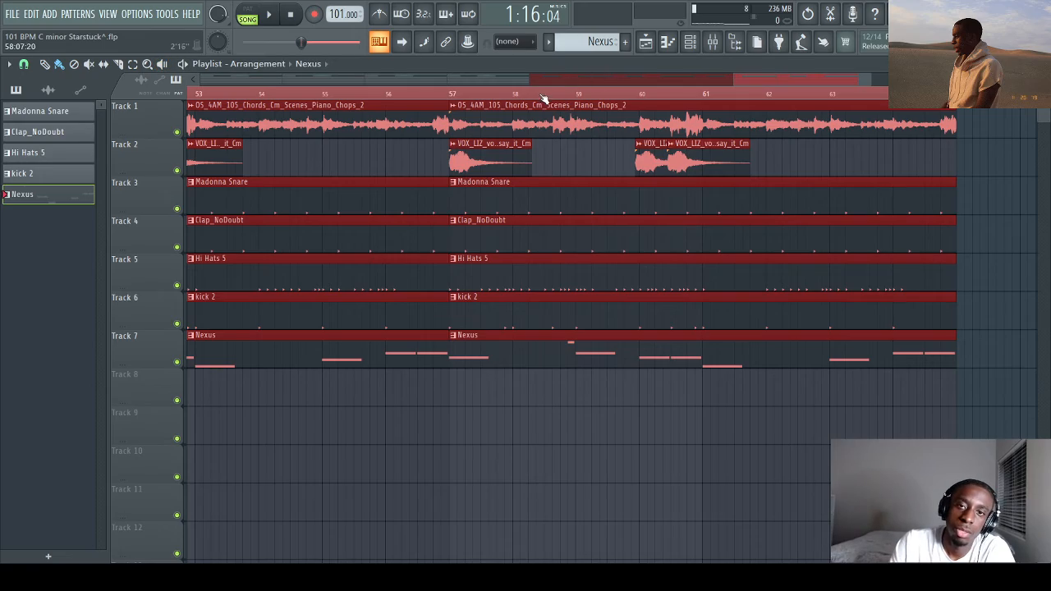
Step: Select only the clips in bars 49 to 64, duplicate them after the arrangement and clear the time selection
{"action": "scroll", "coordinate": [542, 99], "scroll_direction": "down", "scroll_amount": 4}
{"action": "scroll", "coordinate": [542, 104], "scroll_direction": "up", "scroll_amount": 4}
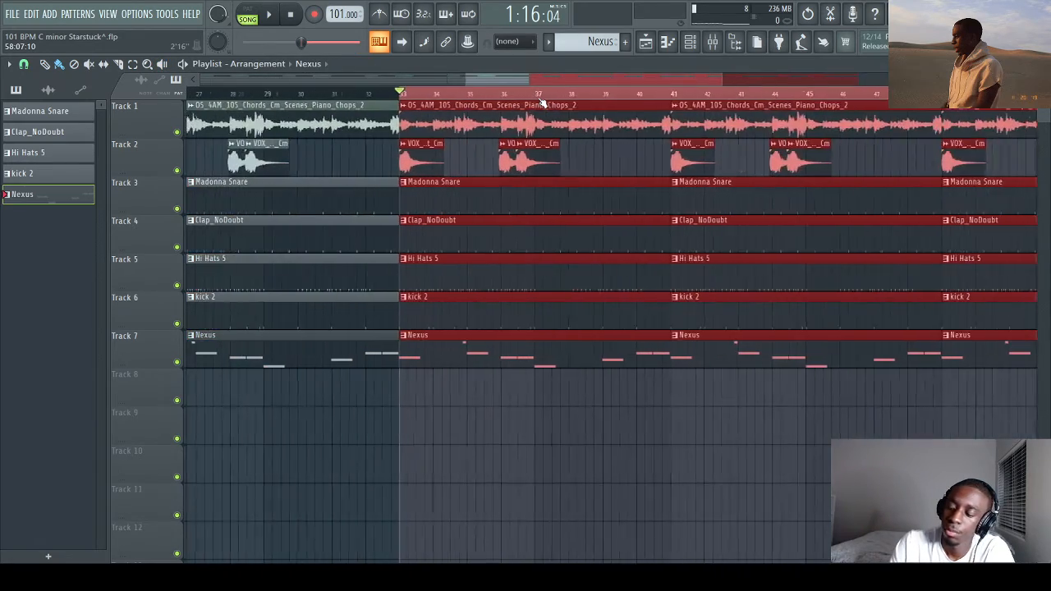
{"action": "scroll", "coordinate": [542, 104], "scroll_direction": "up", "scroll_amount": 3}
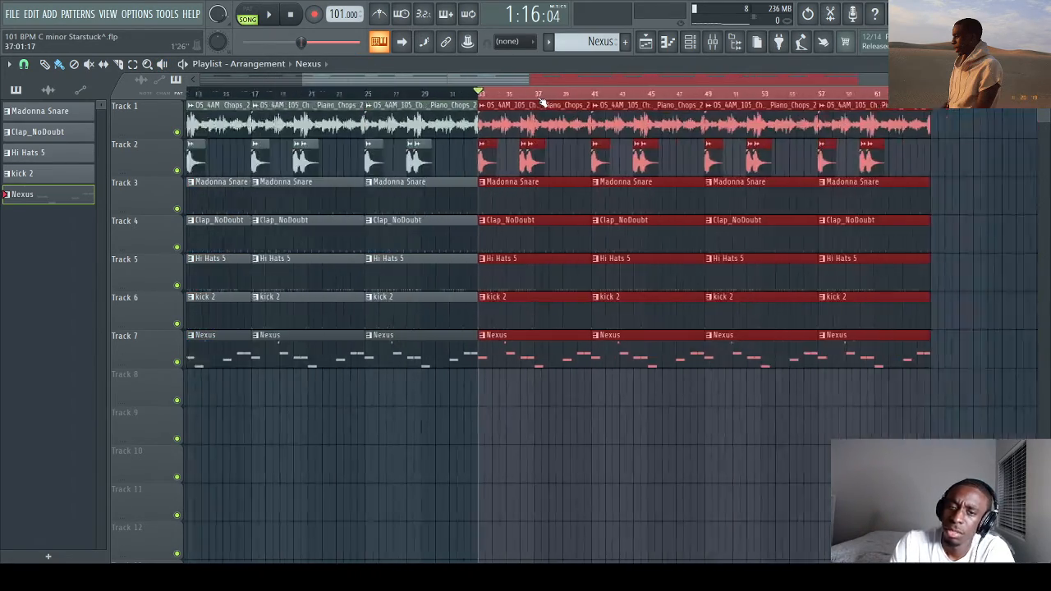
{"action": "scroll", "coordinate": [542, 104], "scroll_direction": "down", "scroll_amount": 4}
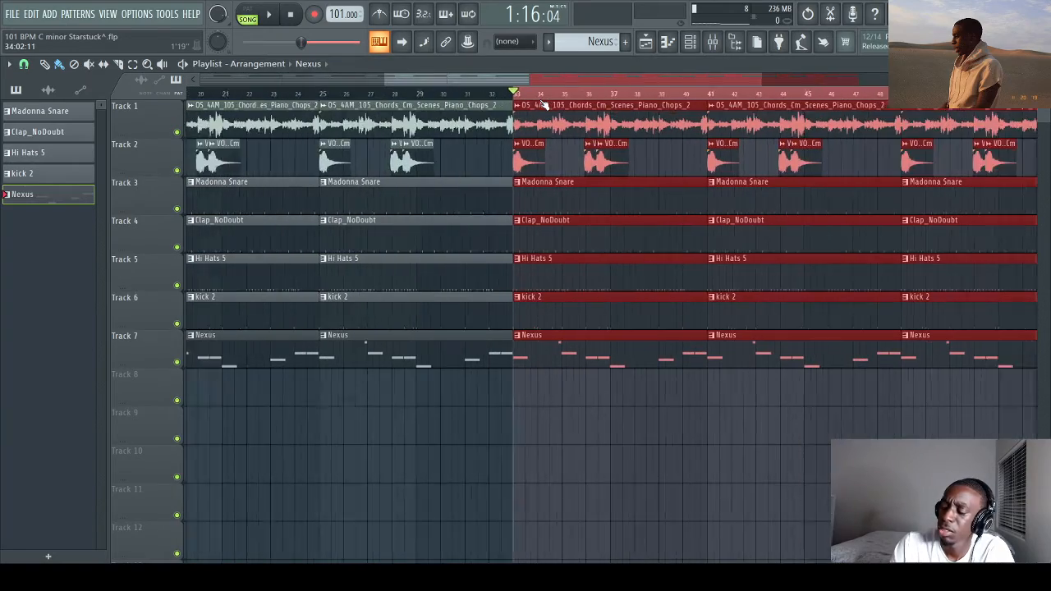
{"action": "scroll", "coordinate": [540, 101], "scroll_direction": "up", "scroll_amount": 5}
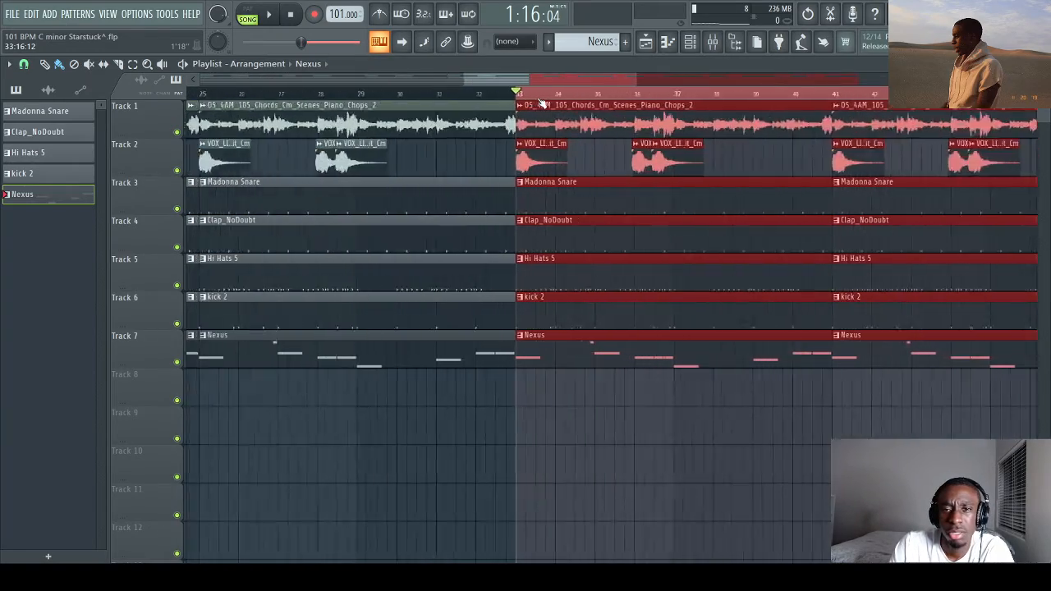
{"action": "scroll", "coordinate": [535, 94], "scroll_direction": "down", "scroll_amount": 4}
{"action": "scroll", "coordinate": [535, 93], "scroll_direction": "down", "scroll_amount": 4}
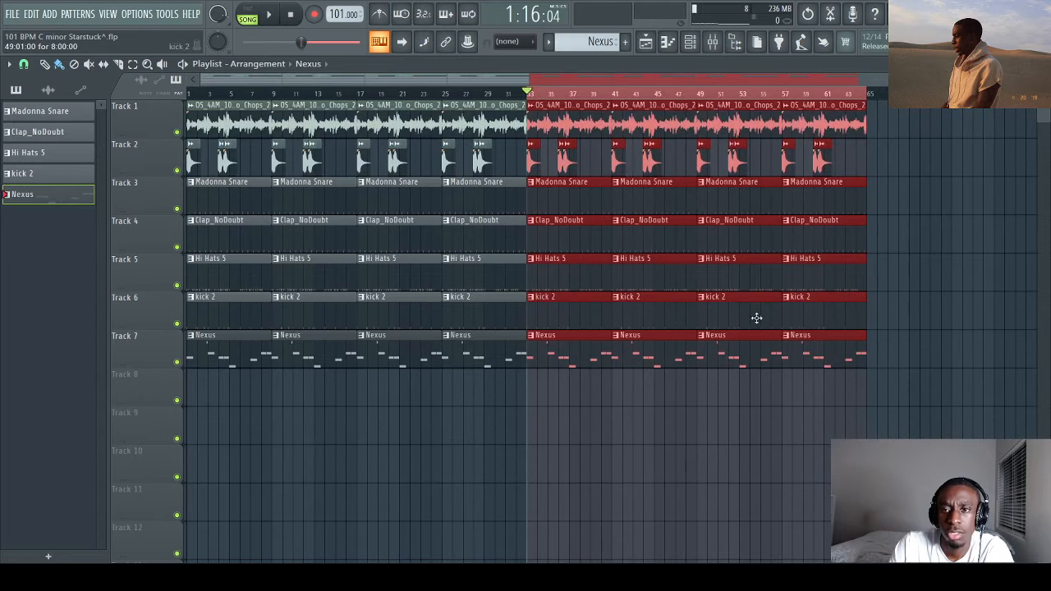
{"action": "left_click_drag", "start_coordinate": [1011, 483], "coordinate": [705, 113]}
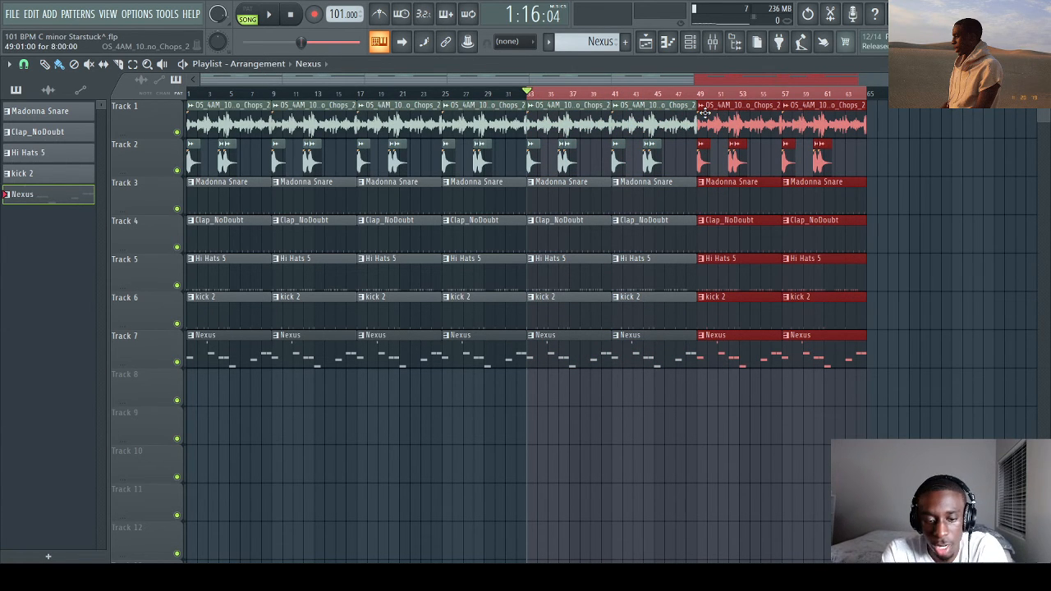
{"action": "key", "text": "ctrl+b"}
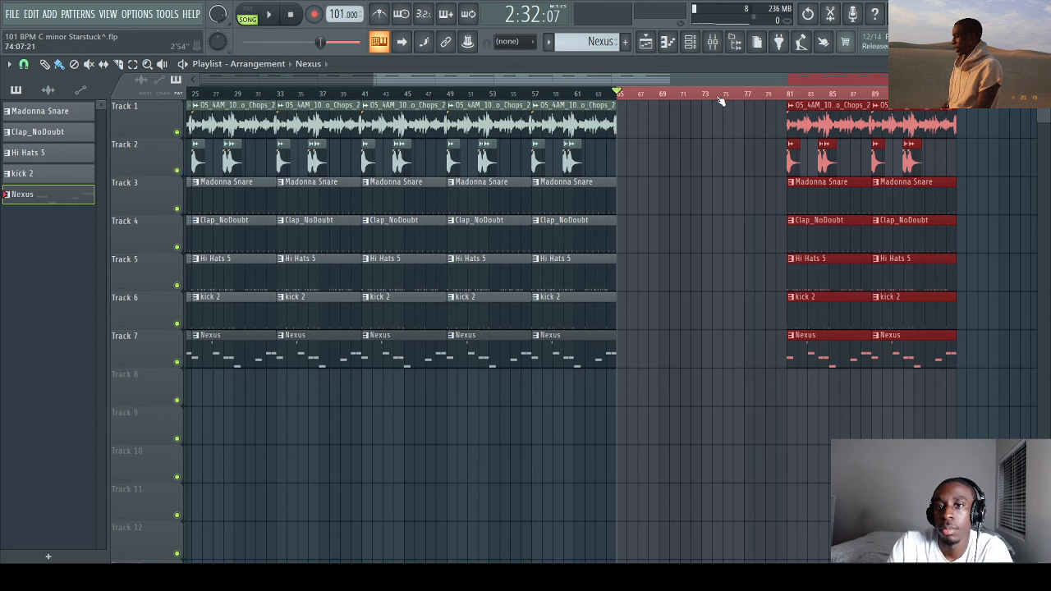
{"action": "left_click", "coordinate": [717, 95]}
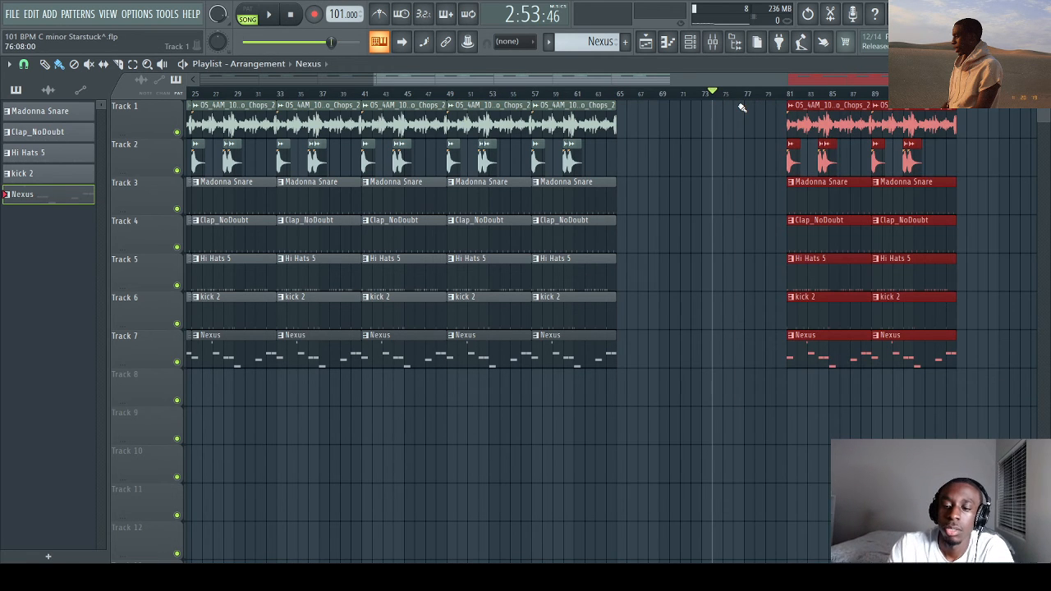
Step: Shift the duplicated clips back 16 bars so they start at bar 65, and deselect them
{"action": "key", "text": "shift+Left"}
{"action": "key", "text": "shift+Left"}
{"action": "key", "text": "shift+Left"}
{"action": "key", "text": "shift+Left"}
{"action": "key", "text": "shift+Left"}
{"action": "key", "text": "shift+Left"}
{"action": "key", "text": "shift+Left"}
{"action": "key", "text": "shift+Left"}
{"action": "key", "text": "shift+Left"}
{"action": "key", "text": "shift+Left"}
{"action": "key", "text": "shift+Left"}
{"action": "key", "text": "shift+Left"}
{"action": "key", "text": "shift+Left"}
{"action": "key", "text": "shift+Left"}
{"action": "key", "text": "shift+Left"}
{"action": "key", "text": "shift+Left"}
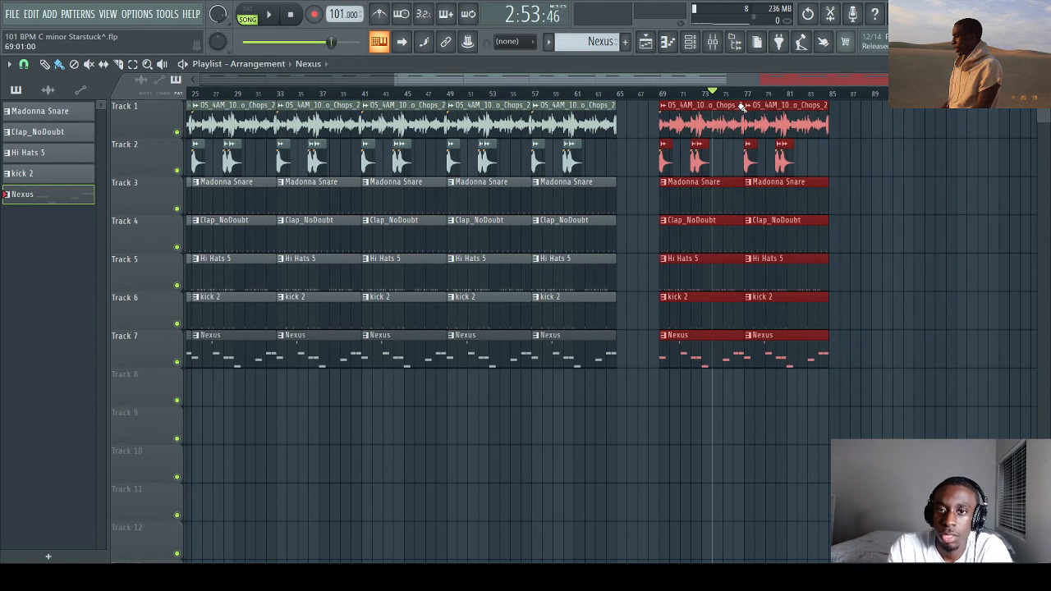
{"action": "mouse_move", "coordinate": [686, 95]}
{"action": "left_mouse_down"}
{"action": "mouse_move", "coordinate": [731, 95]}
{"action": "mouse_move", "coordinate": [675, 71]}
{"action": "mouse_move", "coordinate": [468, 86]}
{"action": "left_mouse_up"}
{"action": "key", "text": "ctrl+d"}
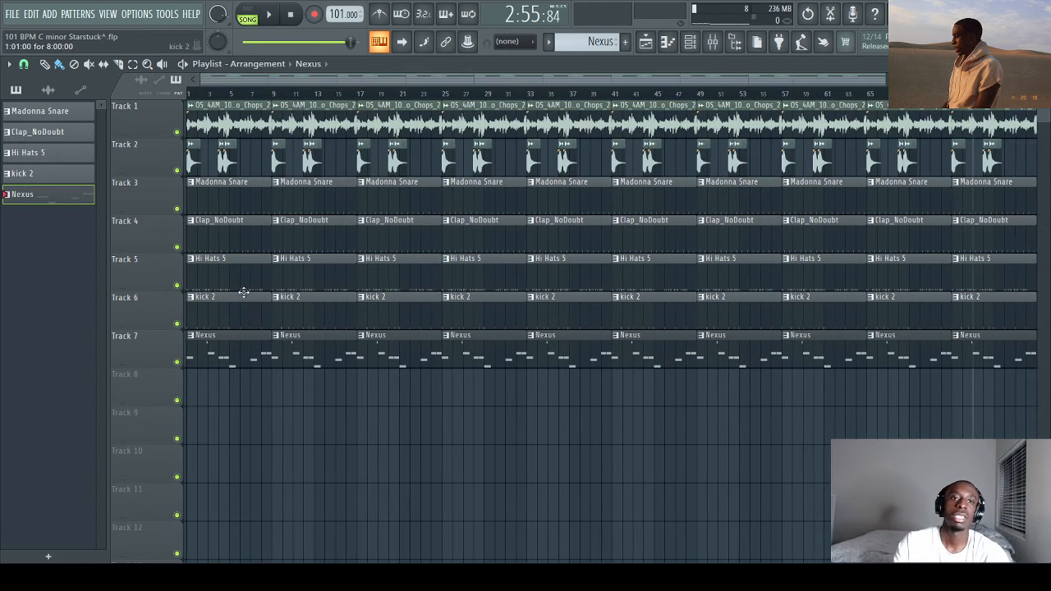
Step: Delete the clips on Tracks 2 to 7 in the first eight bars, keeping only the piano chops
{"action": "right_click", "coordinate": [234, 194]}
{"action": "right_click", "coordinate": [189, 270]}
{"action": "right_click", "coordinate": [199, 237]}
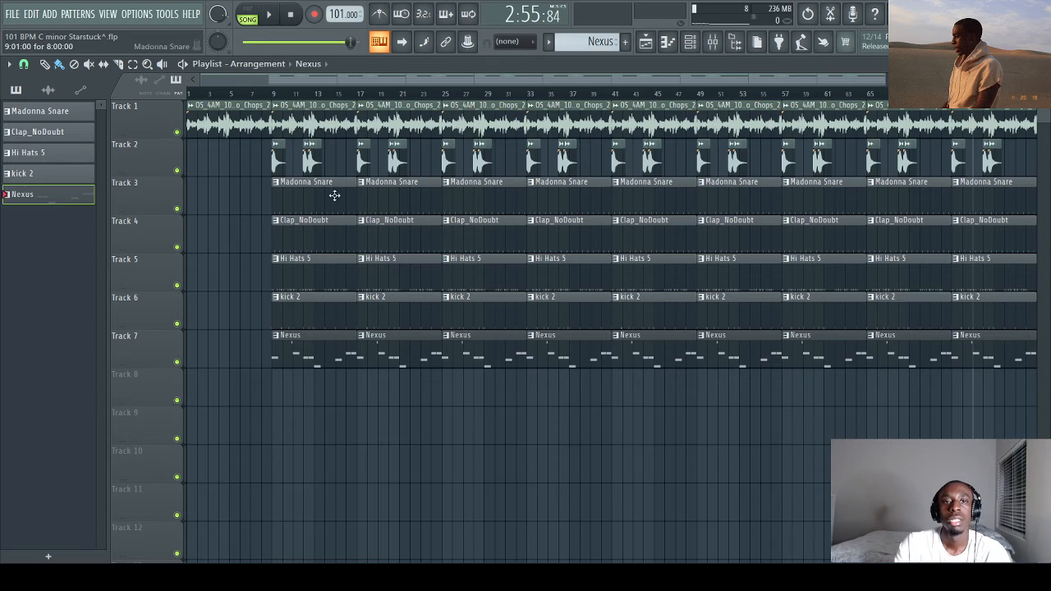
Step: Put the vocal one-shots back in bars 1 to 8 and leave bars 9 to 16 without them
{"action": "left_click_drag", "start_coordinate": [335, 171], "coordinate": [268, 151]}
{"action": "right_click", "coordinate": [250, 130]}
{"action": "mouse_move", "coordinate": [336, 154]}
{"action": "left_mouse_down"}
{"action": "mouse_move", "coordinate": [259, 122]}
{"action": "mouse_move", "coordinate": [189, 134]}
{"action": "left_mouse_up"}
{"action": "right_click", "coordinate": [303, 151]}
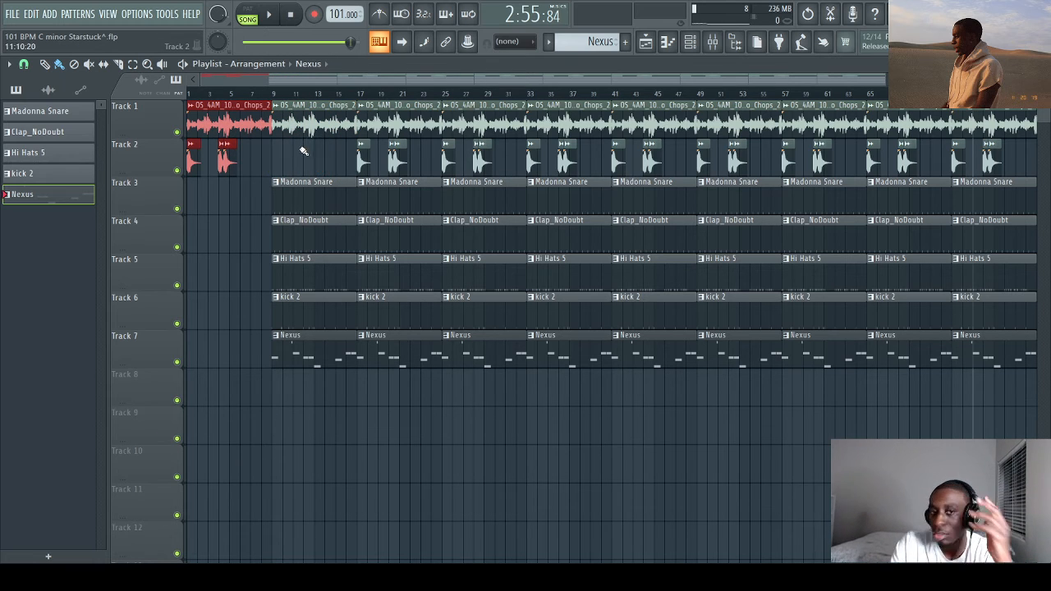
{"action": "left_click", "coordinate": [34, 72]}
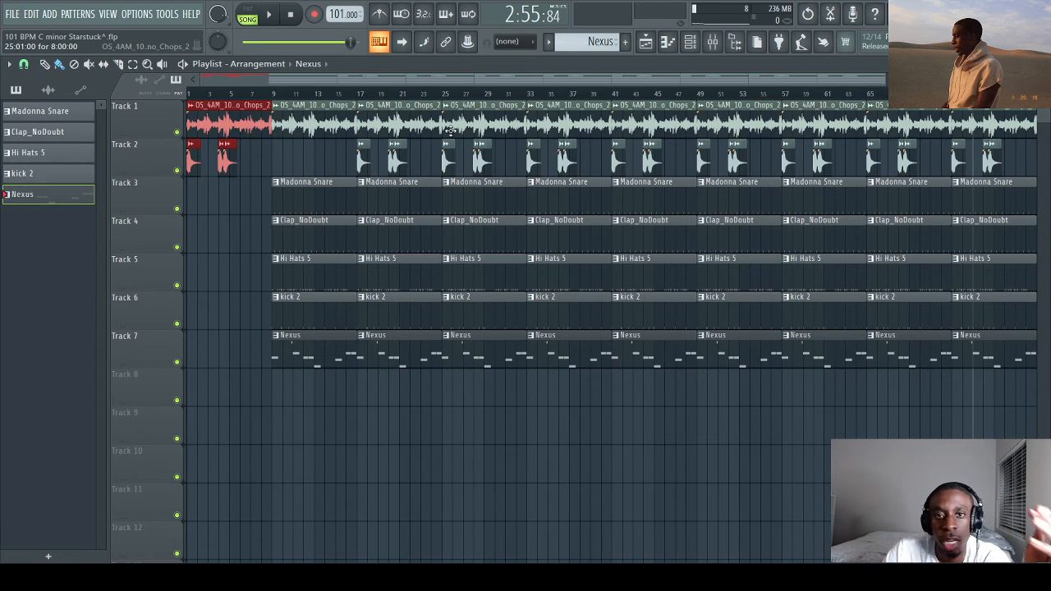
Step: Delete the vocal one-shots on Track 2 between bars 25 and 48
{"action": "right_click", "coordinate": [618, 161]}
{"action": "right_click", "coordinate": [651, 160]}
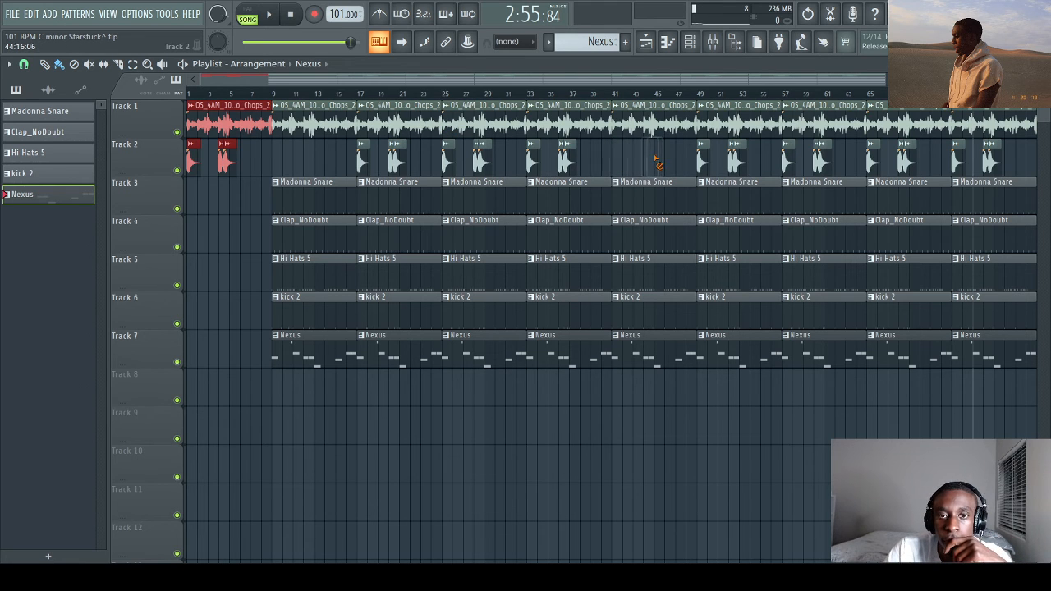
{"action": "right_click", "coordinate": [566, 160]}
{"action": "right_click", "coordinate": [532, 160]}
{"action": "right_click", "coordinate": [447, 160]}
{"action": "right_click", "coordinate": [483, 160]}
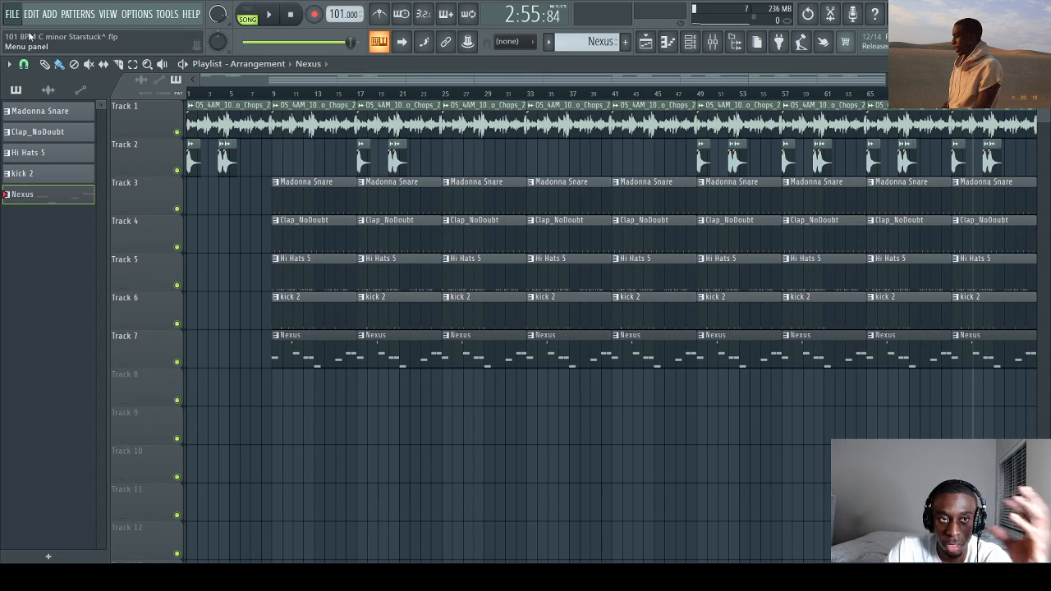
Step: Delete the snare, clap, hi-hat, kick and Nexus clips in the final eight bars starting at bar 73
{"action": "scroll", "coordinate": [320, 95], "scroll_direction": "down", "scroll_amount": 1}
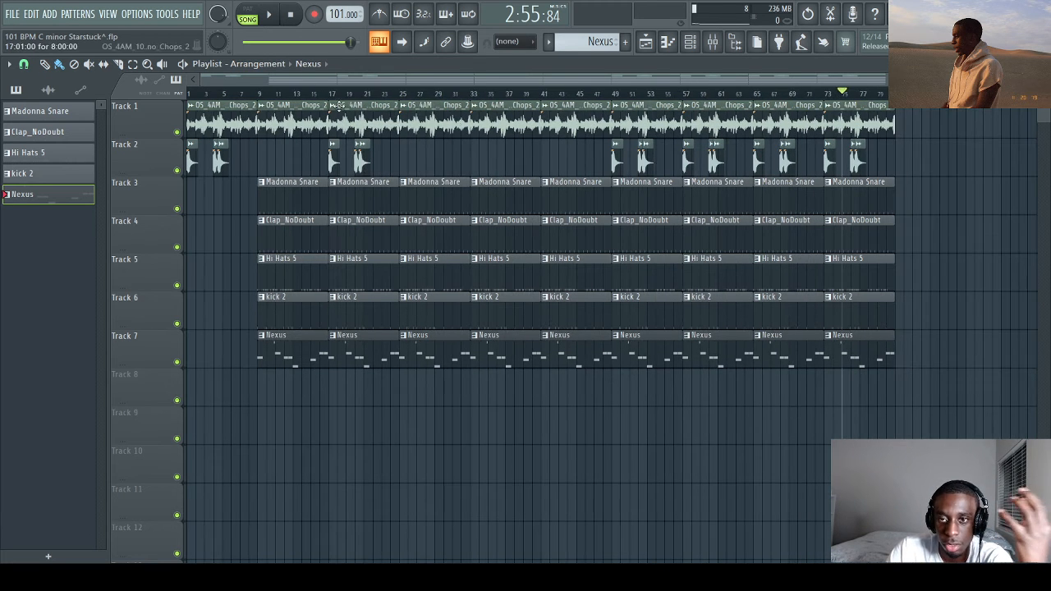
{"action": "right_click", "coordinate": [854, 193]}
{"action": "right_click", "coordinate": [854, 231]}
{"action": "right_click", "coordinate": [855, 269]}
{"action": "right_click", "coordinate": [854, 308]}
{"action": "right_click", "coordinate": [859, 348]}
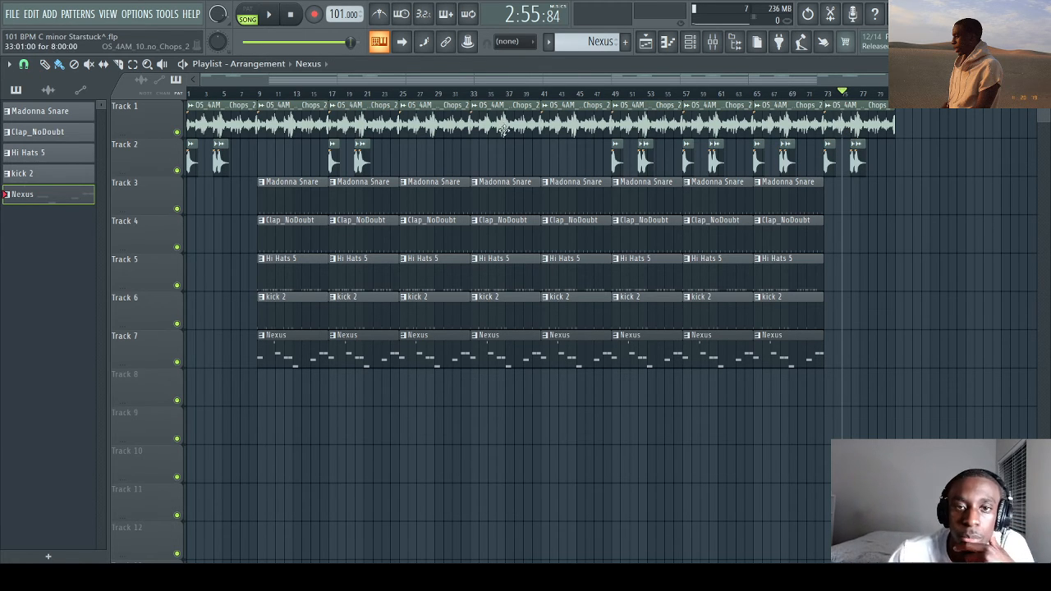
Step: Add a Verse time marker at bar 9 and a Chorus time marker at bar 41
{"action": "double_click", "coordinate": [265, 94]}
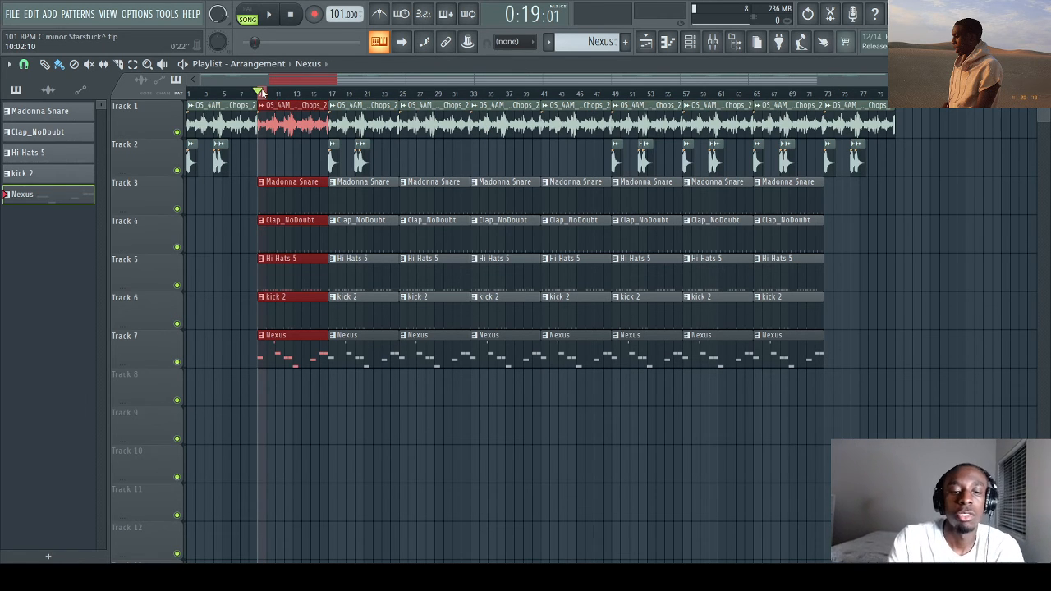
{"action": "key", "text": "ctrl+t"}
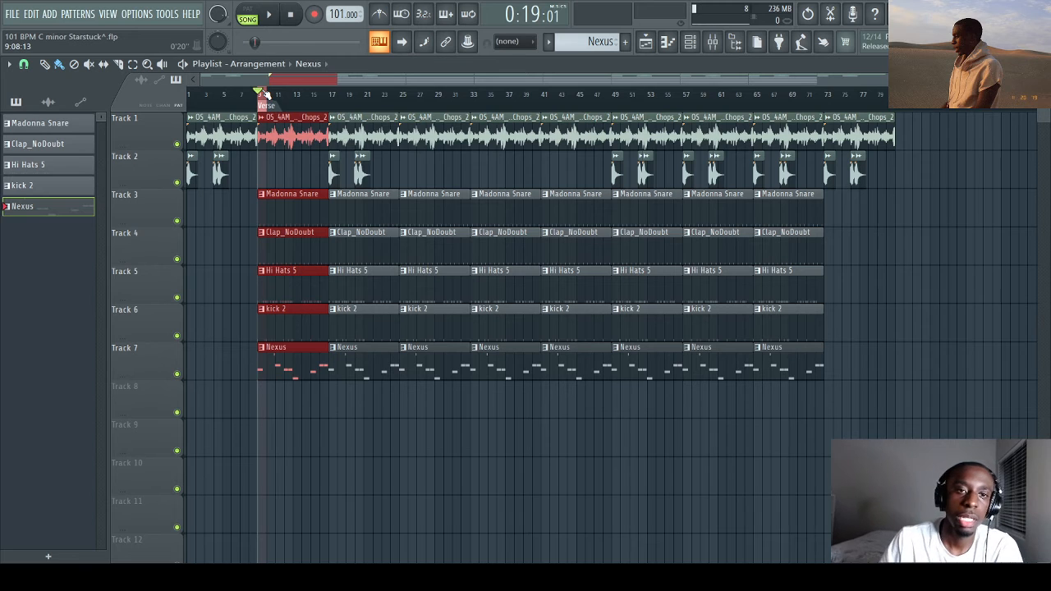
{"action": "double_click", "coordinate": [548, 105]}
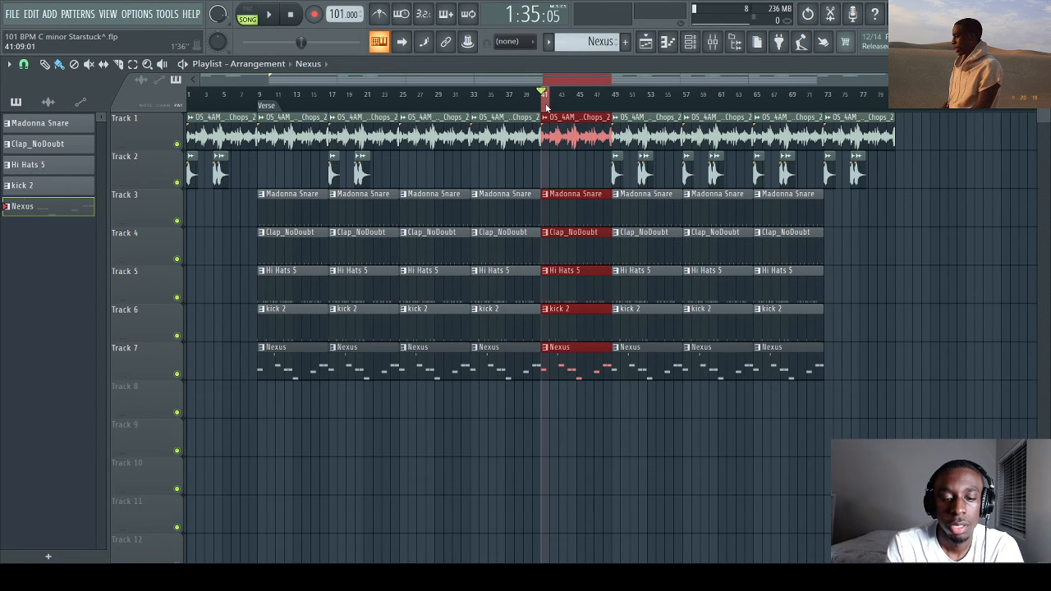
{"action": "key", "text": "alt+t"}
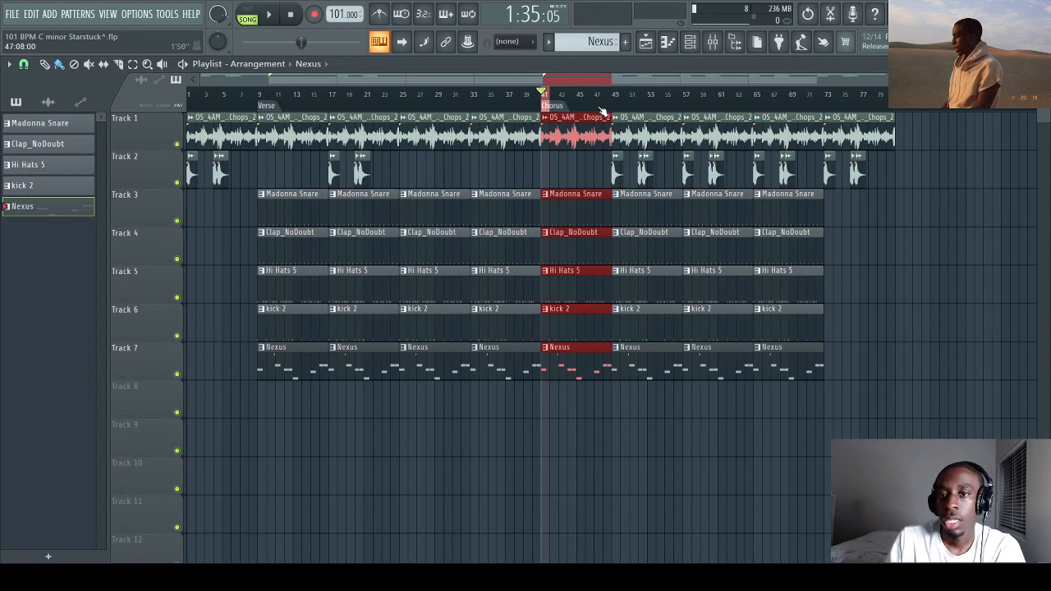
Step: Add a second Verse time marker at bar 49 and a second Chorus time marker at bar 65
{"action": "left_click_drag", "start_coordinate": [613, 108], "coordinate": [626, 108]}
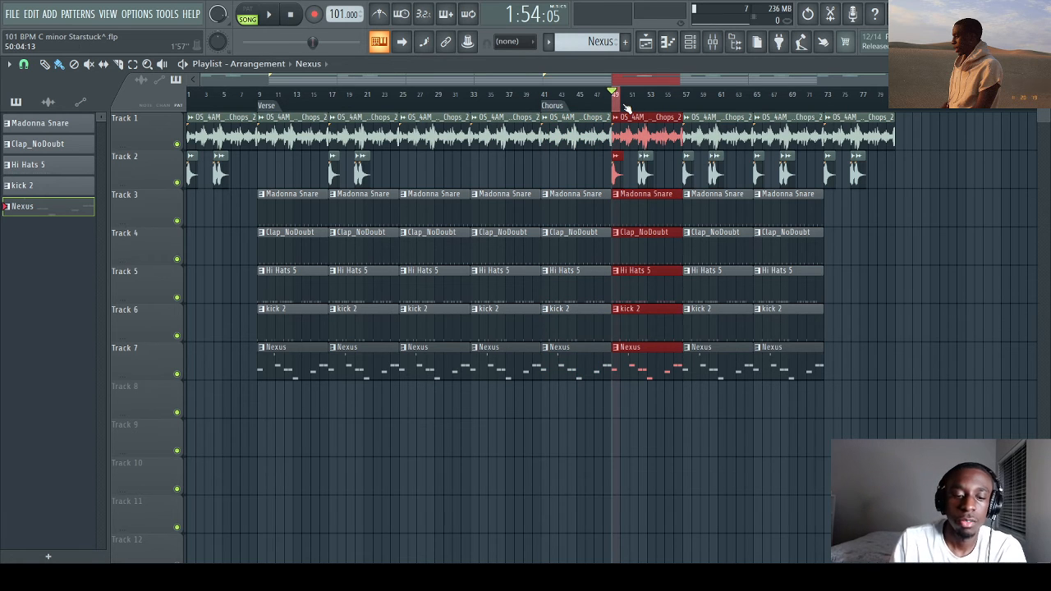
{"action": "key", "text": "alt+t"}
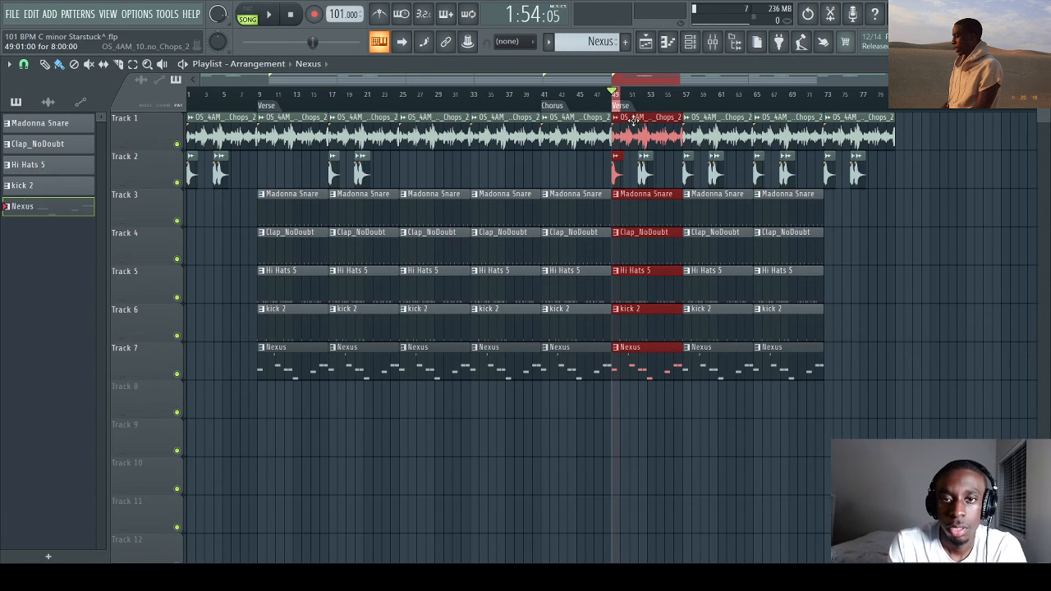
{"action": "left_click_drag", "start_coordinate": [757, 104], "coordinate": [775, 104]}
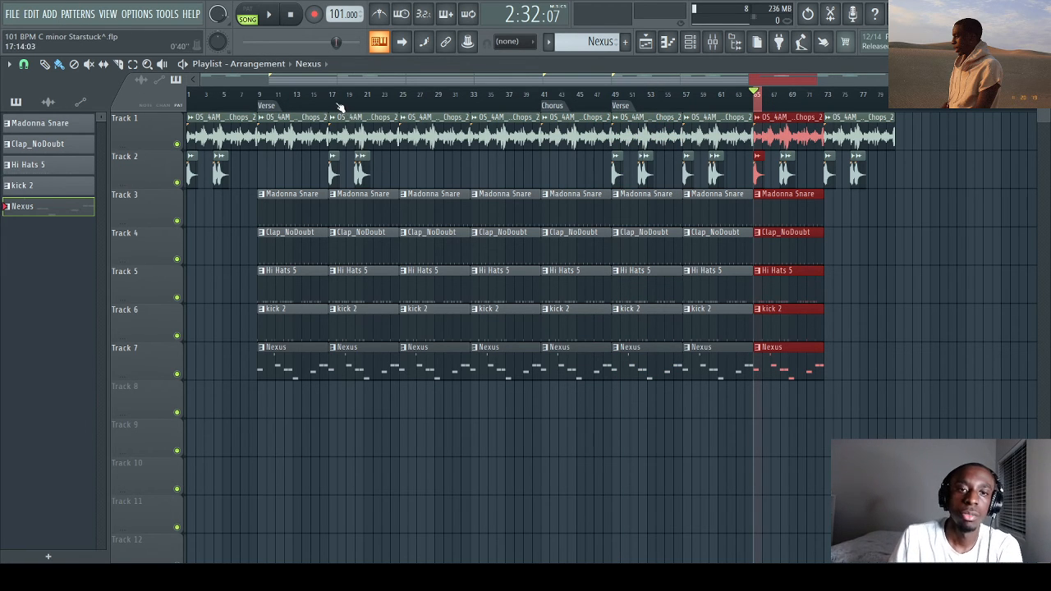
{"action": "left_click_drag", "start_coordinate": [258, 105], "coordinate": [342, 107]}
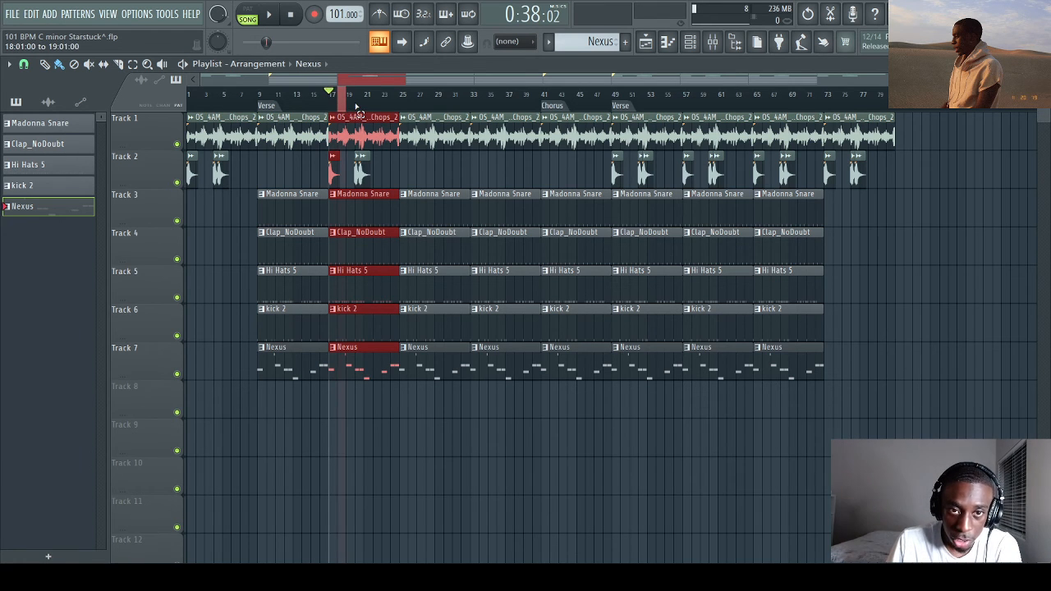
{"action": "left_click", "coordinate": [342, 95]}
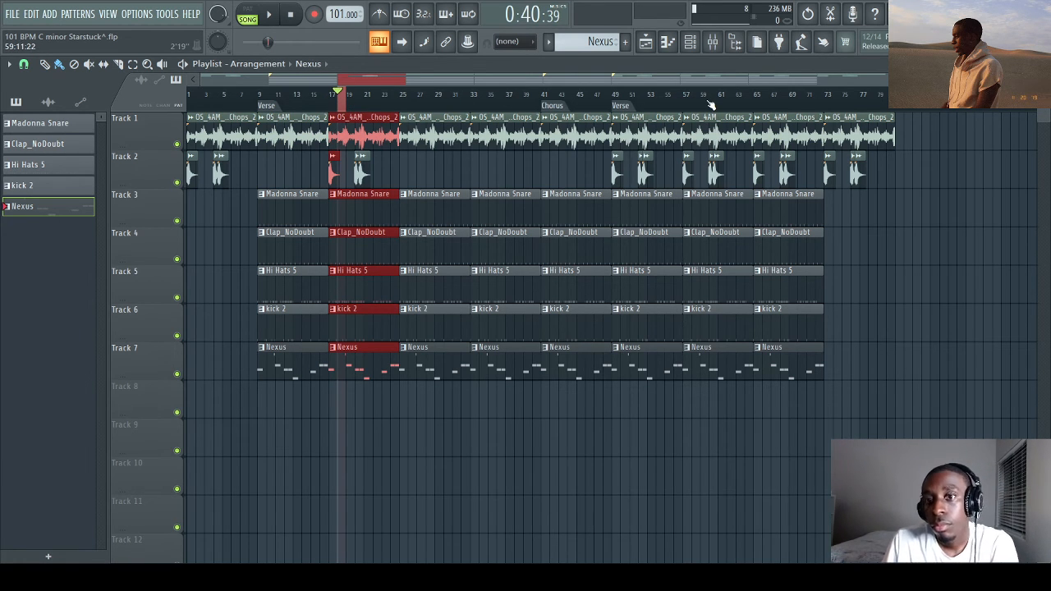
{"action": "left_click_drag", "start_coordinate": [774, 107], "coordinate": [764, 110]}
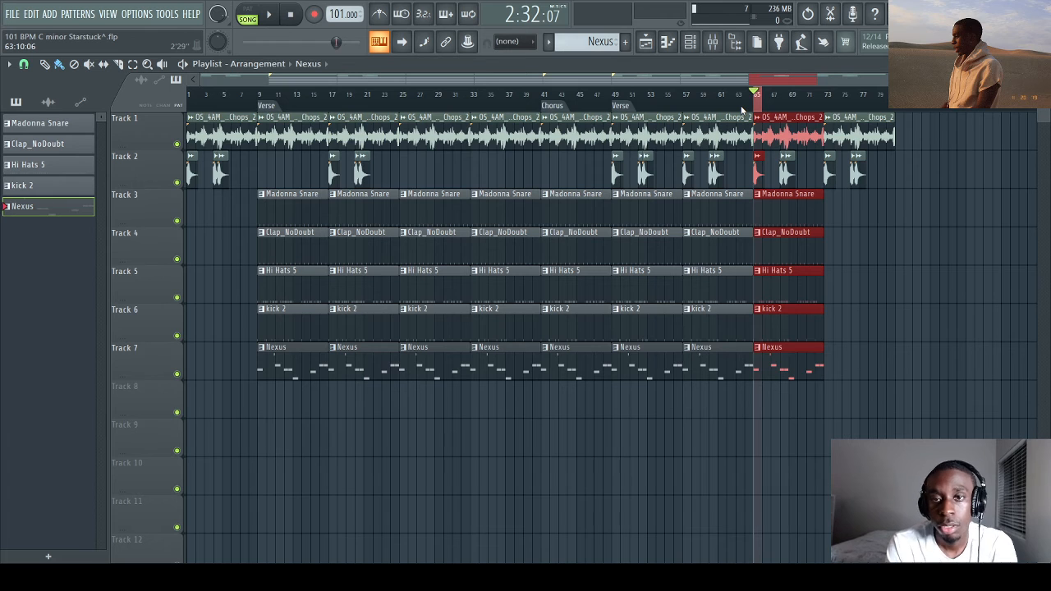
{"action": "key", "text": "Return"}
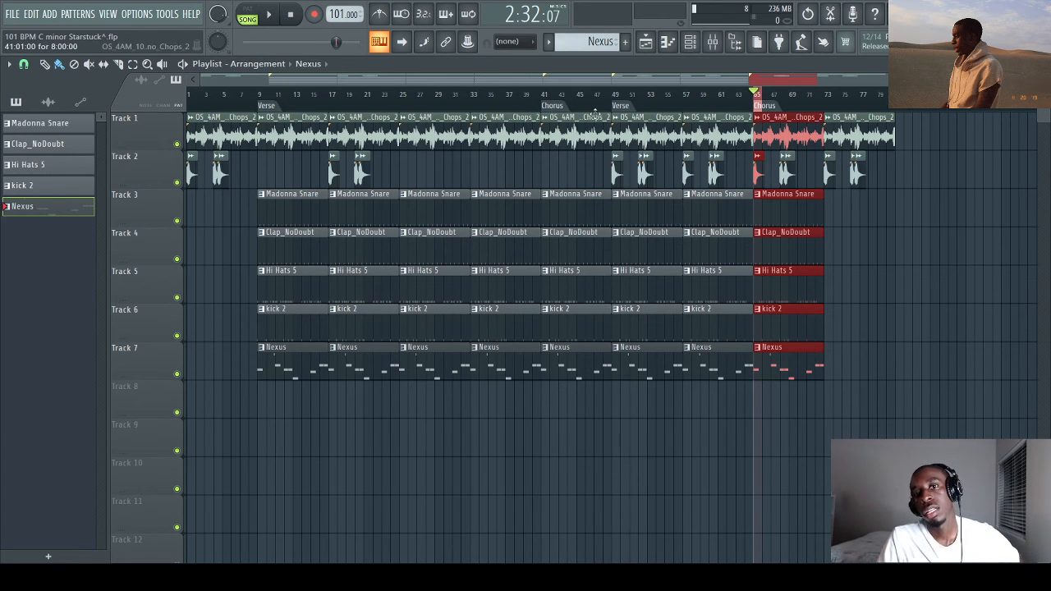
Step: Delete the vocal one-shots in bars 49 to 56 and the snare, clap and Nexus clips in bars 41 to 48
{"action": "left_click_drag", "start_coordinate": [544, 107], "coordinate": [535, 117]}
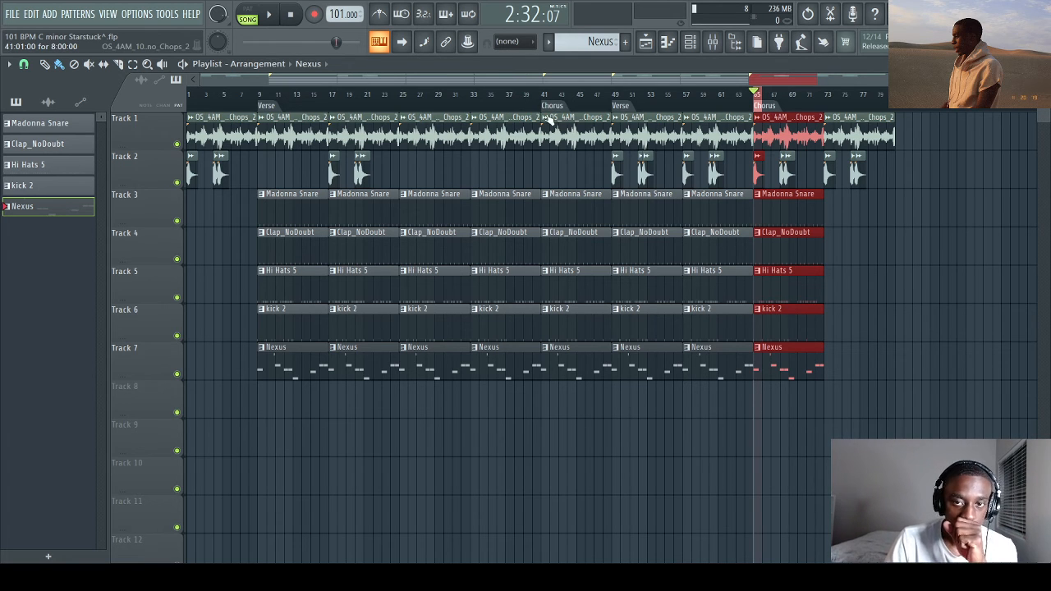
{"action": "right_click", "coordinate": [656, 174]}
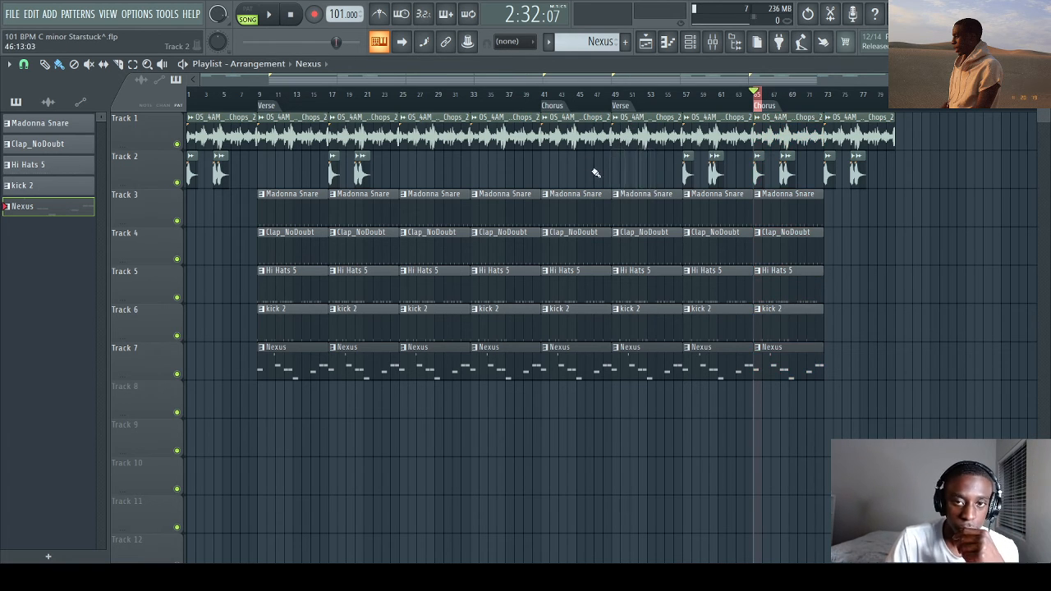
{"action": "right_click", "coordinate": [588, 204]}
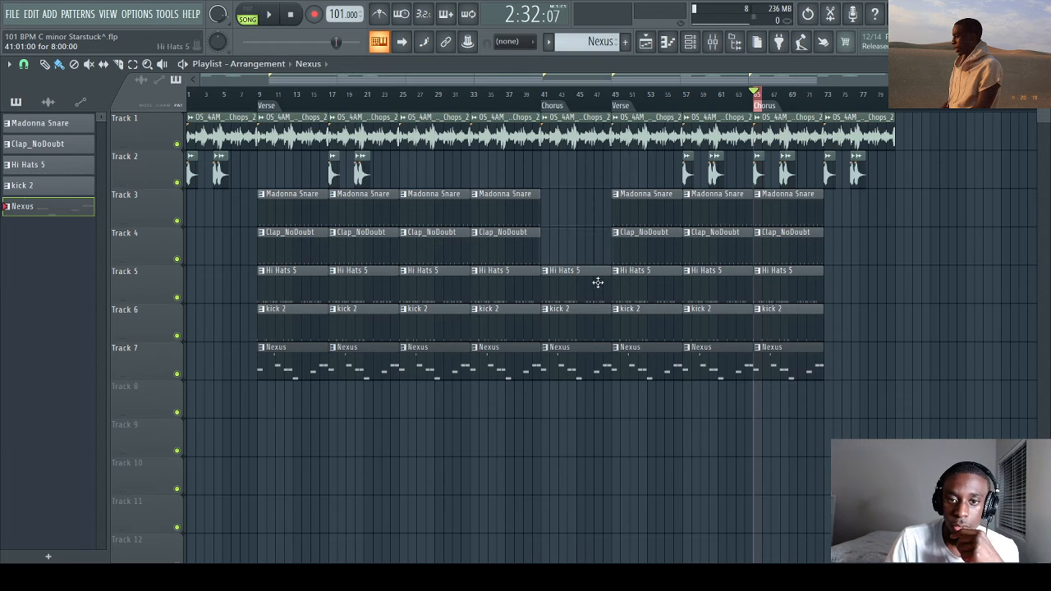
{"action": "right_click", "coordinate": [580, 376]}
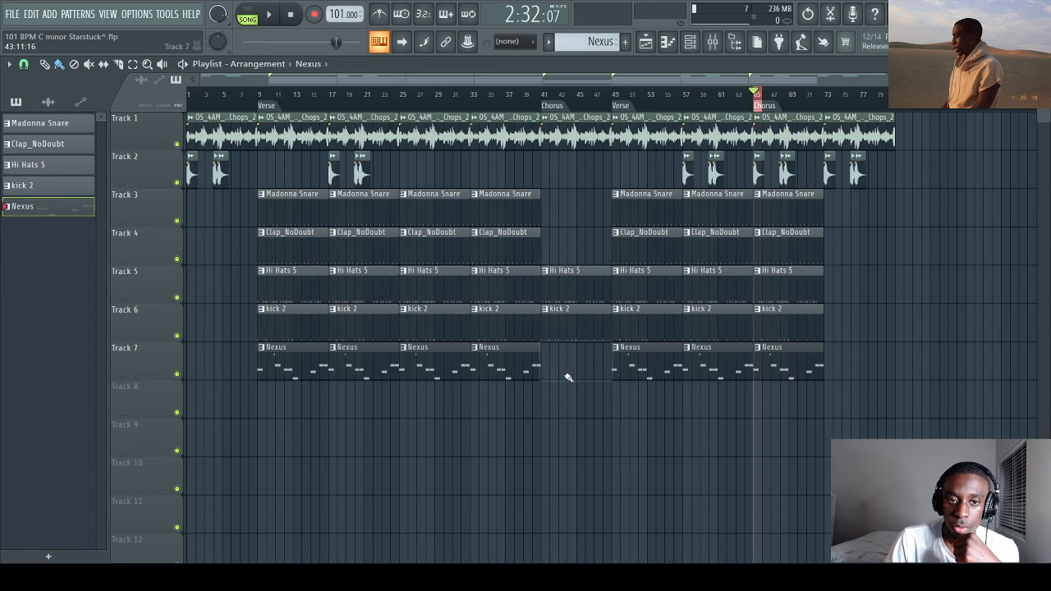
Step: Delete the hi-hat, clap and snare clips in the first verse's opening eight bars, 9 to 16
{"action": "right_click", "coordinate": [320, 287]}
{"action": "right_click", "coordinate": [316, 240]}
{"action": "right_click", "coordinate": [312, 202]}
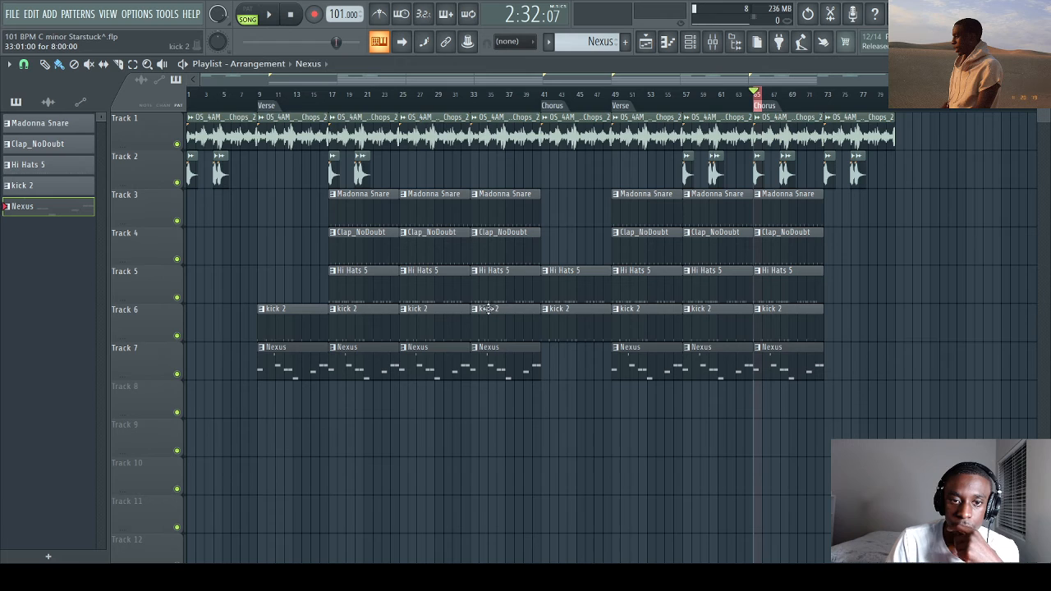
Step: Delete the Nexus clip at bar 25 on Track 7 and move the one at bar 33 to bar 41
{"action": "right_click", "coordinate": [453, 364]}
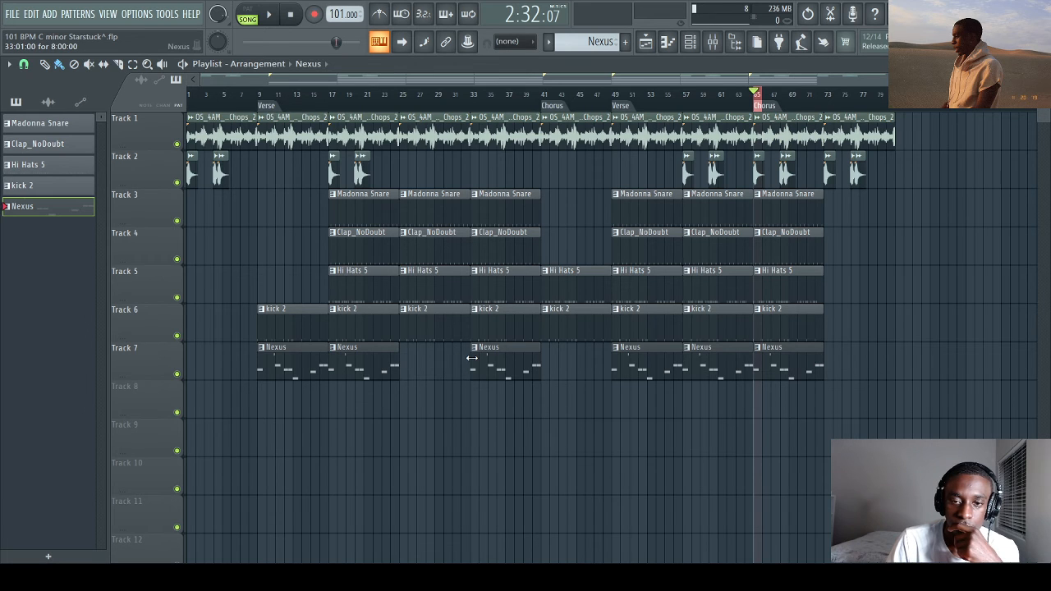
{"action": "left_click_drag", "start_coordinate": [472, 358], "coordinate": [563, 364]}
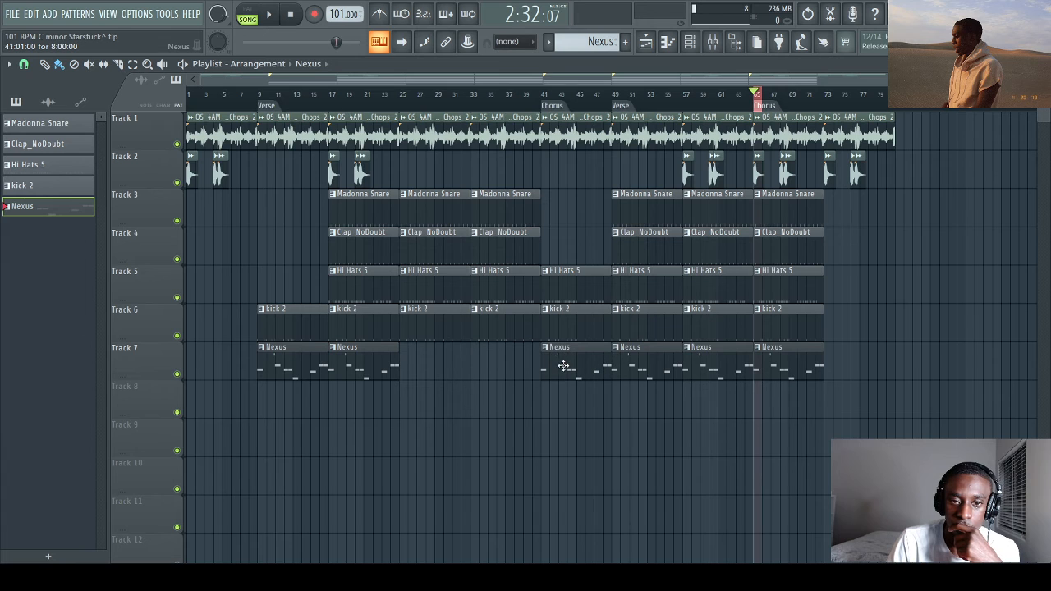
Step: Delete the clap, snare and hi-hat clips in bars 33 to 40 and the hi-hat clip at bar 41
{"action": "right_click", "coordinate": [505, 243]}
{"action": "right_click", "coordinate": [500, 206]}
{"action": "right_click", "coordinate": [489, 287]}
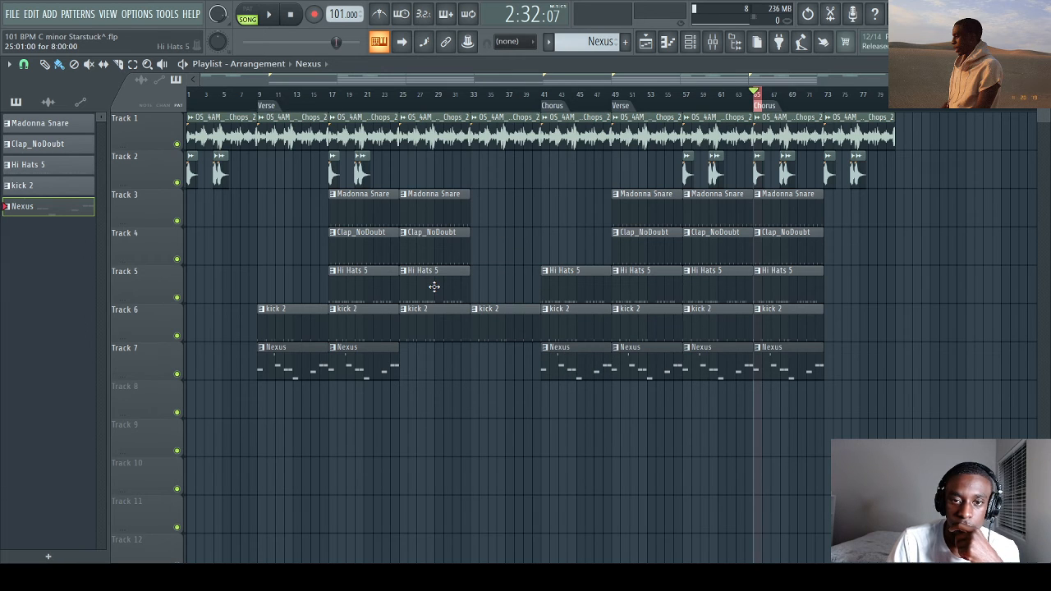
{"action": "right_click", "coordinate": [569, 283]}
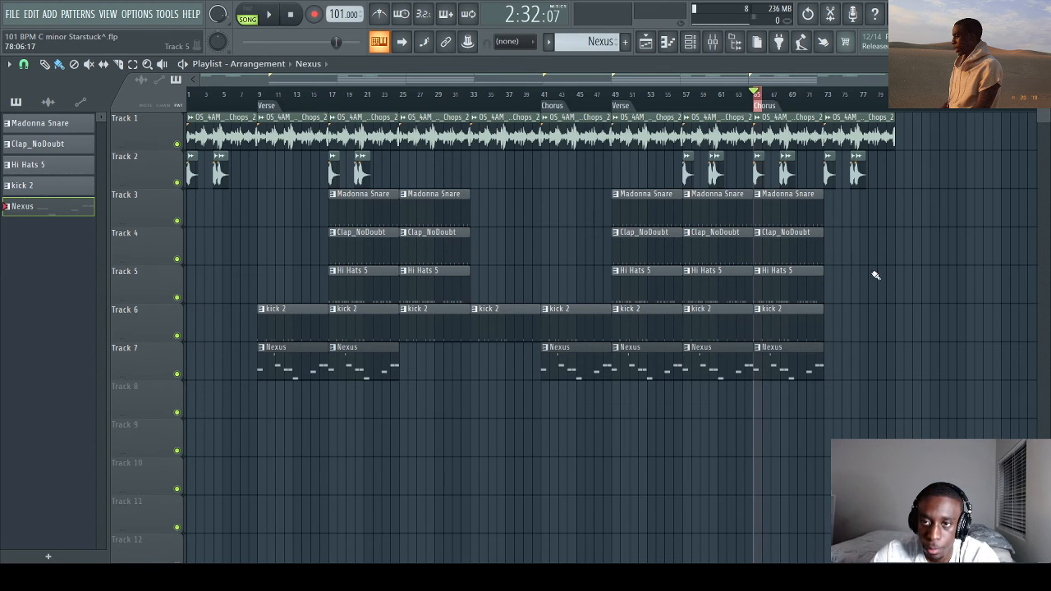
Step: Delete the snare, clap and hi-hat clips in the second chorus, bars 65 to 72
{"action": "right_click", "coordinate": [784, 218]}
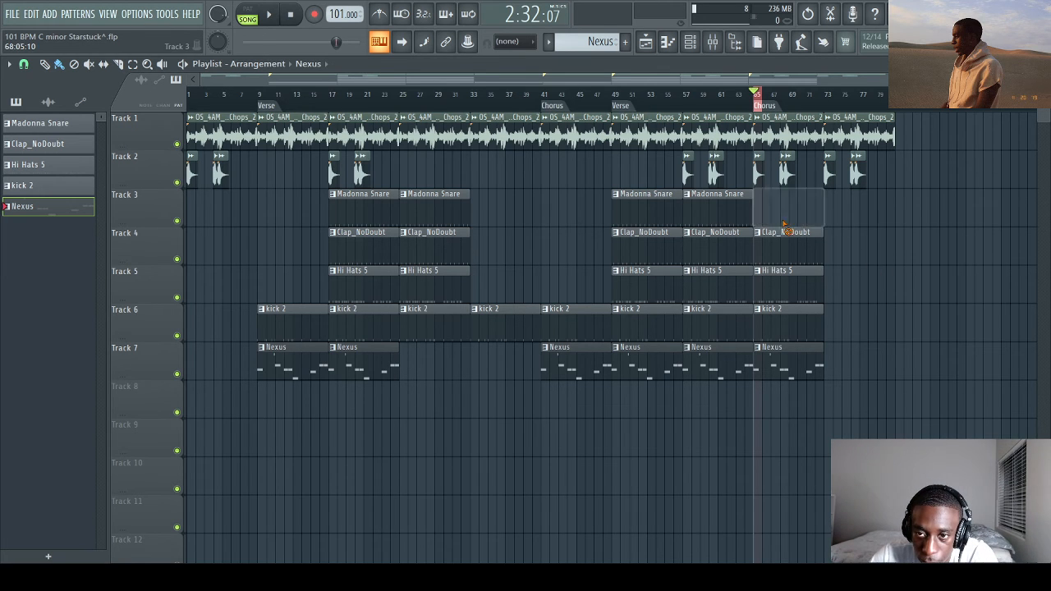
{"action": "right_click", "coordinate": [782, 246]}
{"action": "right_click", "coordinate": [779, 276]}
Step: Delete the Nexus, clap and hi-hat clips at bar 57 and place a Madonna Snare clip on Track 4 there
{"action": "right_click", "coordinate": [718, 361]}
{"action": "right_click", "coordinate": [714, 242]}
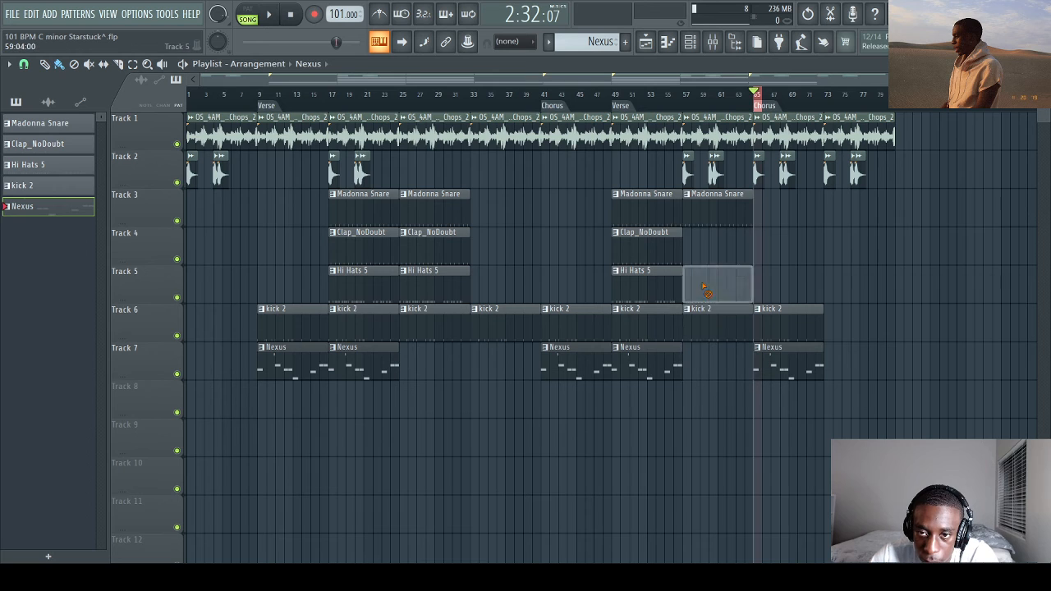
{"action": "right_click", "coordinate": [712, 283]}
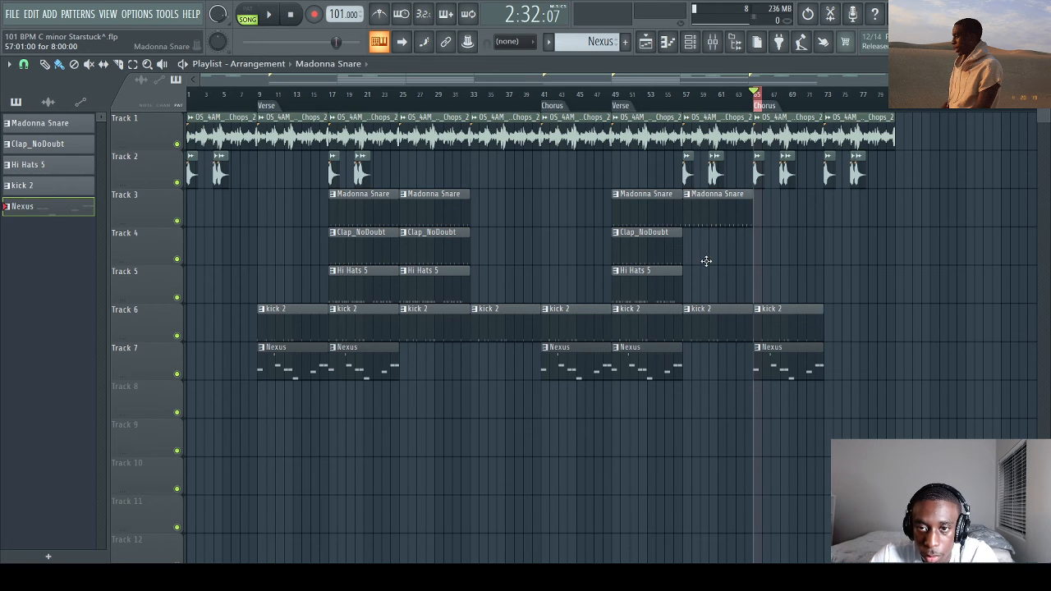
{"action": "left_click", "coordinate": [706, 261]}
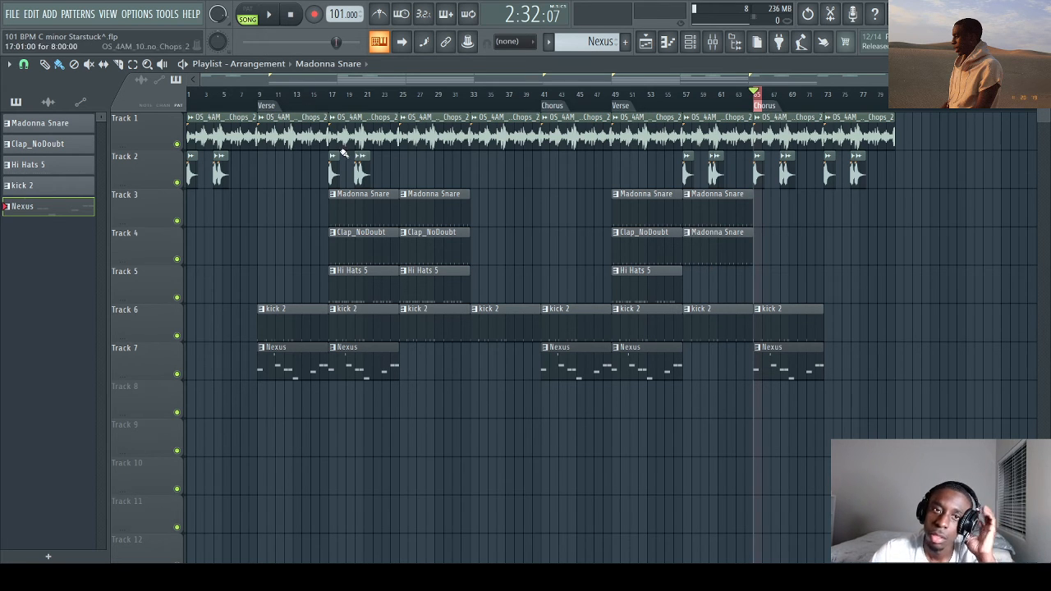
Step: Delete the vocal one-shots on Track 2 in bars 65 to 72
{"action": "right_click", "coordinate": [758, 174]}
{"action": "right_click", "coordinate": [786, 177]}
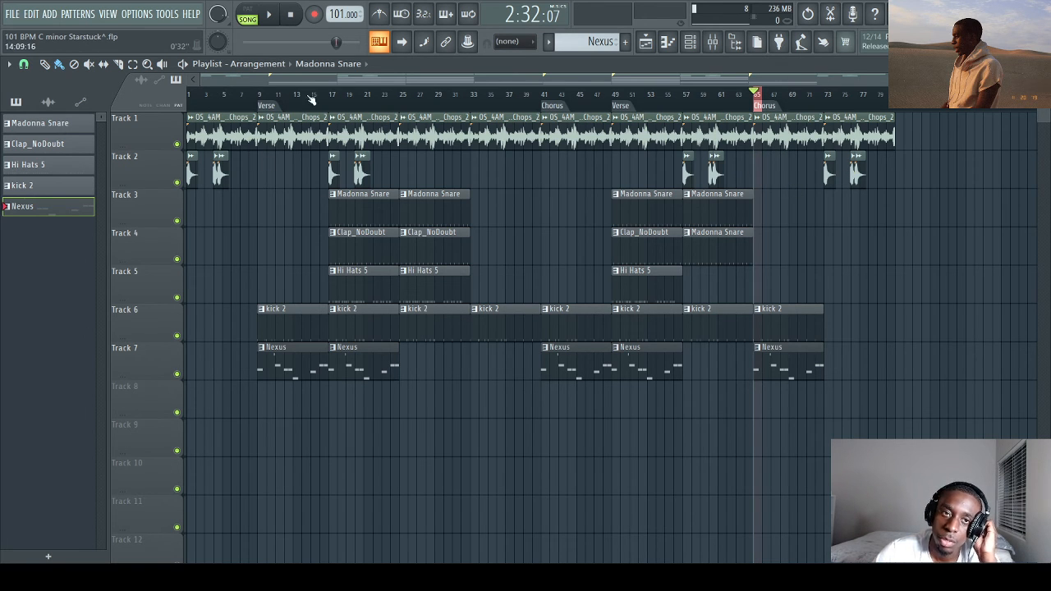
Step: Place the beat tag MP3 from the browser on Track 8 at bar 7 and route it to mixer insert 8
{"action": "left_click", "coordinate": [735, 42]}
{"action": "scroll", "coordinate": [81, 403], "scroll_direction": "down", "scroll_amount": 15}
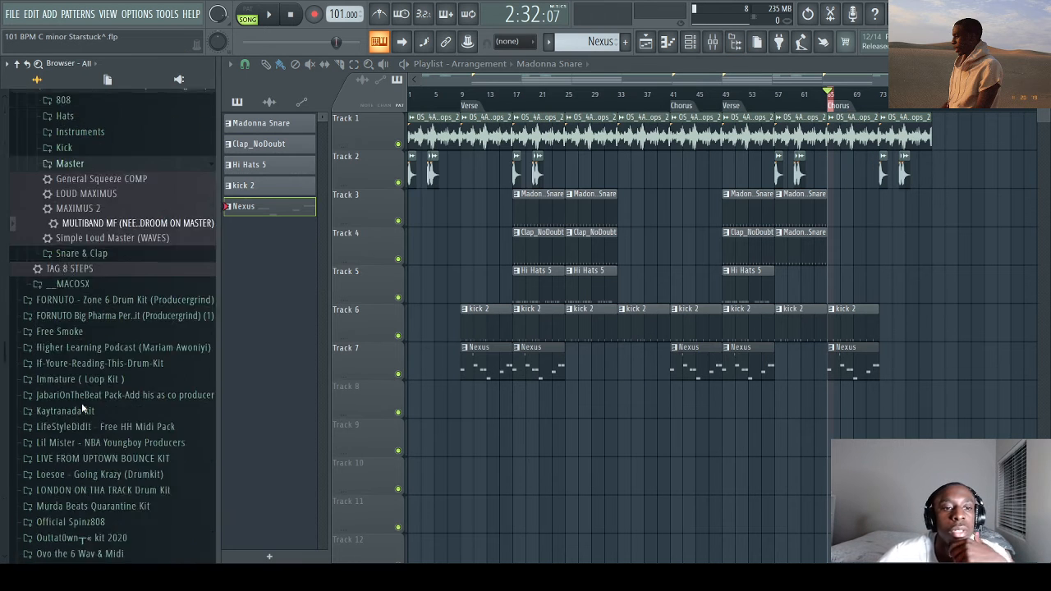
{"action": "left_click", "coordinate": [94, 308]}
{"action": "left_click_drag", "start_coordinate": [95, 308], "coordinate": [450, 406]}
{"action": "double_click", "coordinate": [451, 406]}
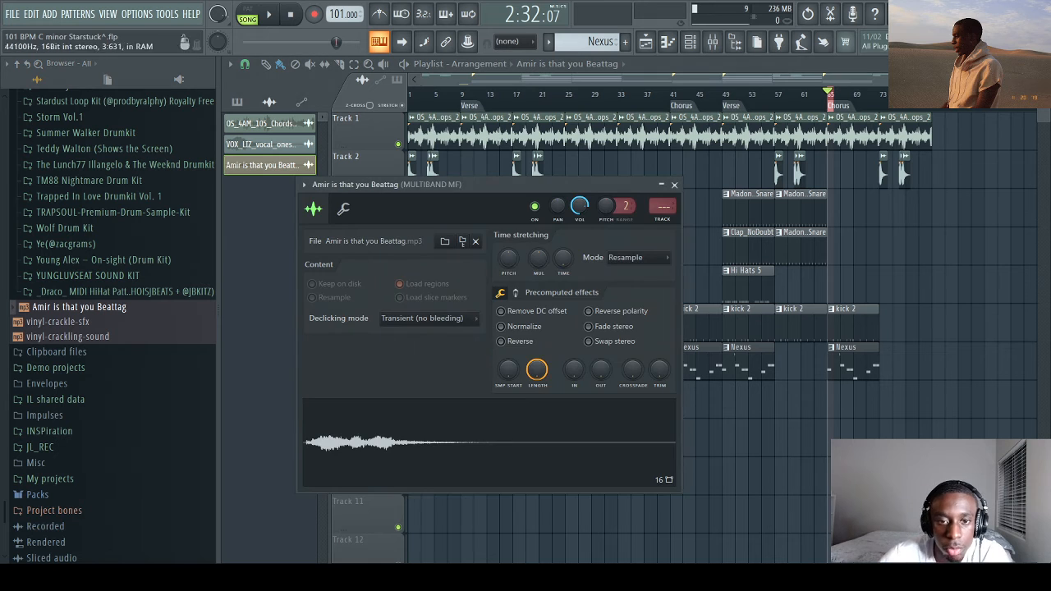
{"action": "left_click", "coordinate": [663, 219]}
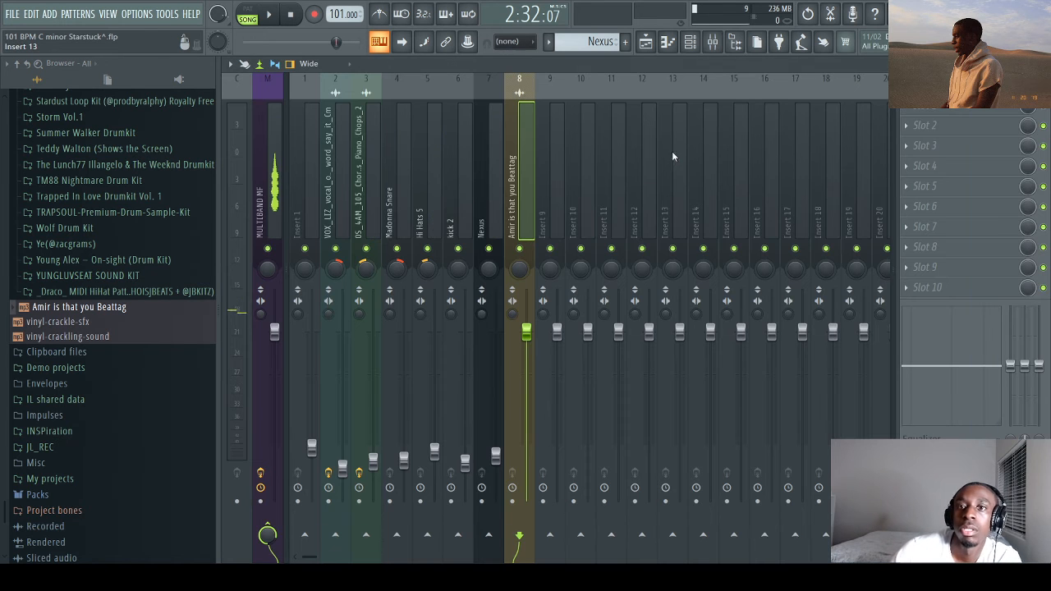
Step: Move the beat tag clip on Track 8 to bar 8, just before the first verse
{"action": "left_click", "coordinate": [736, 42]}
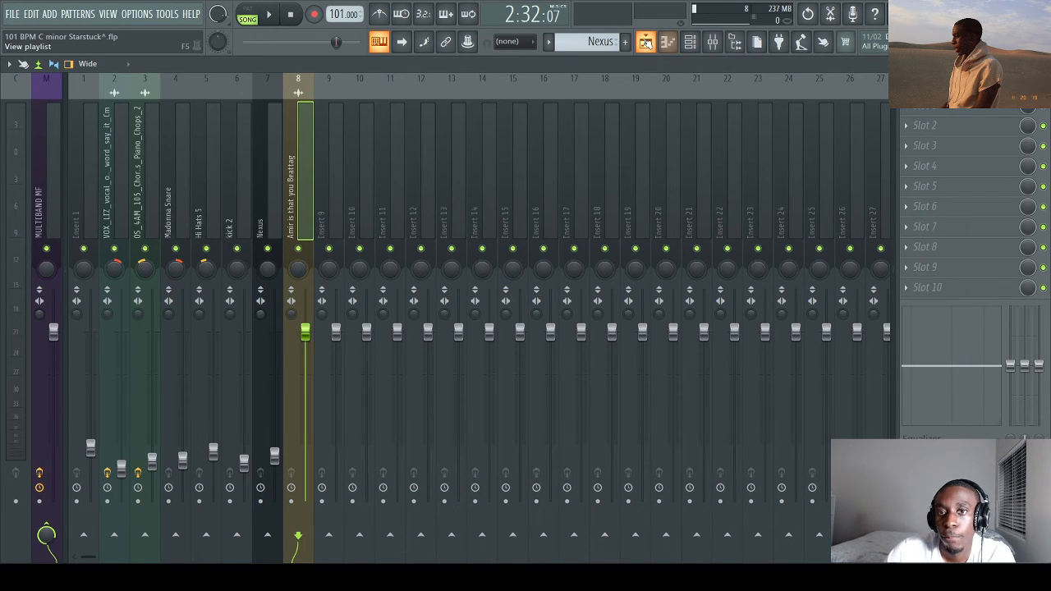
{"action": "left_click", "coordinate": [646, 42]}
{"action": "scroll", "coordinate": [371, 98], "scroll_direction": "up", "scroll_amount": 4}
{"action": "left_click_drag", "start_coordinate": [369, 81], "coordinate": [69, 96]}
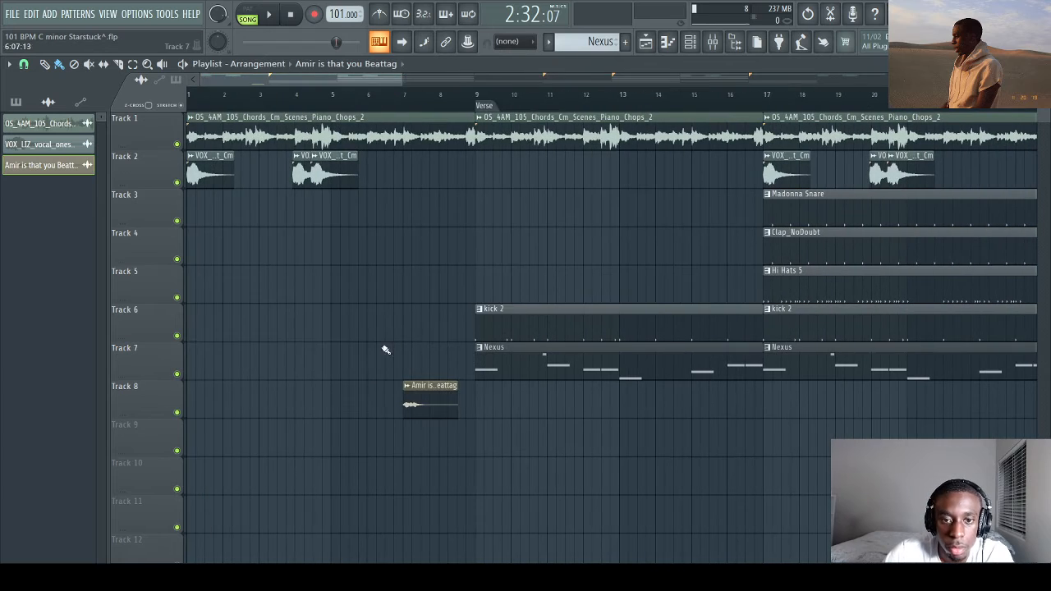
{"action": "left_click_drag", "start_coordinate": [419, 390], "coordinate": [455, 390]}
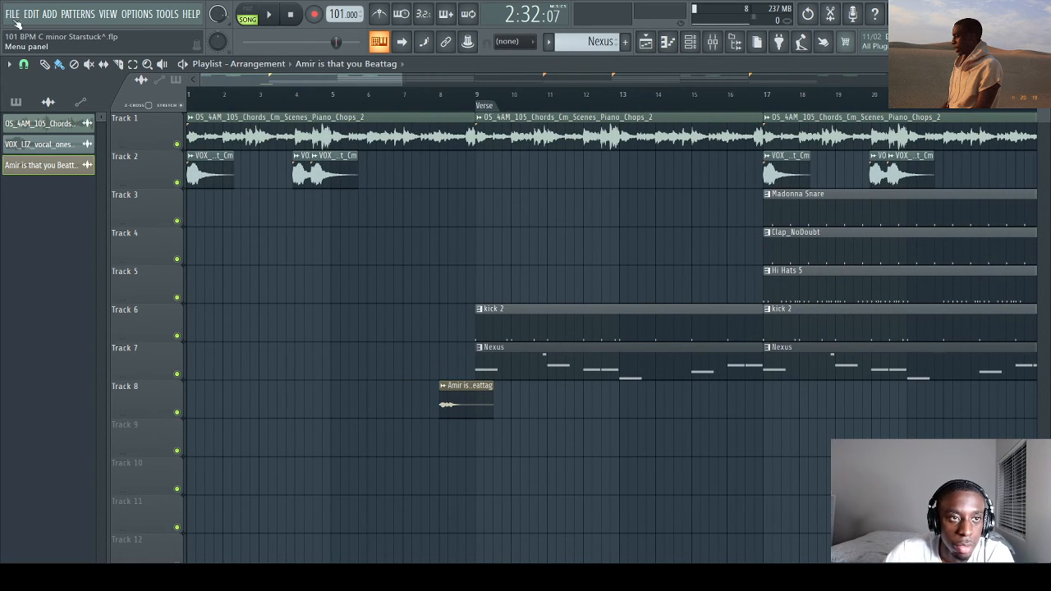
{"action": "scroll", "coordinate": [518, 109], "scroll_direction": "down", "scroll_amount": 5}
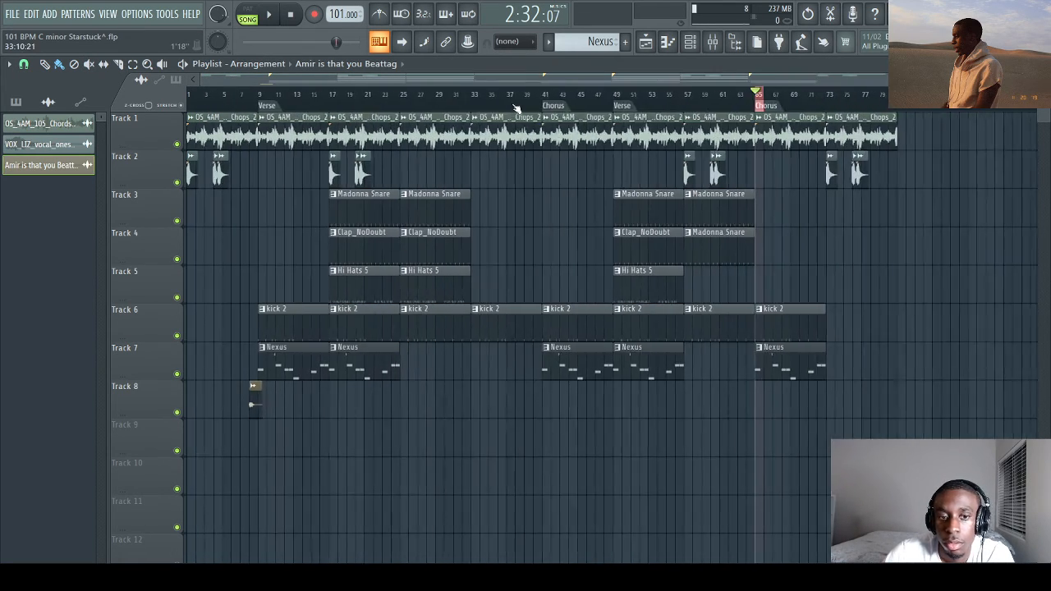
Step: Lower the beat tag's mixer volume on insert 8 to about 40% (-15.8 dB) and return to the playlist
{"action": "left_click", "coordinate": [713, 42]}
{"action": "left_click", "coordinate": [689, 42]}
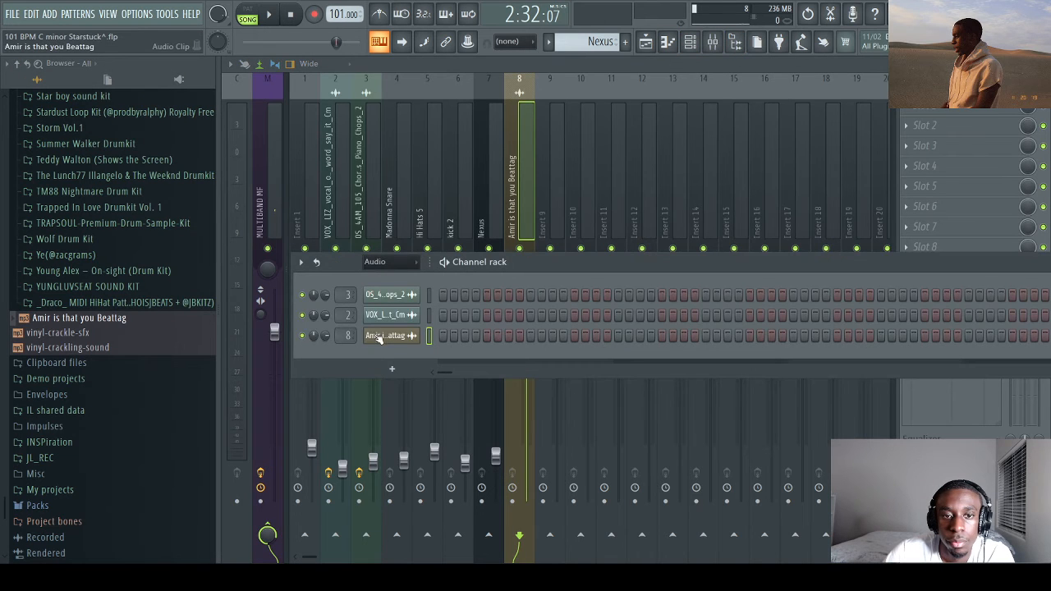
{"action": "key", "text": "F6"}
{"action": "left_click_drag", "start_coordinate": [526, 333], "coordinate": [532, 427]}
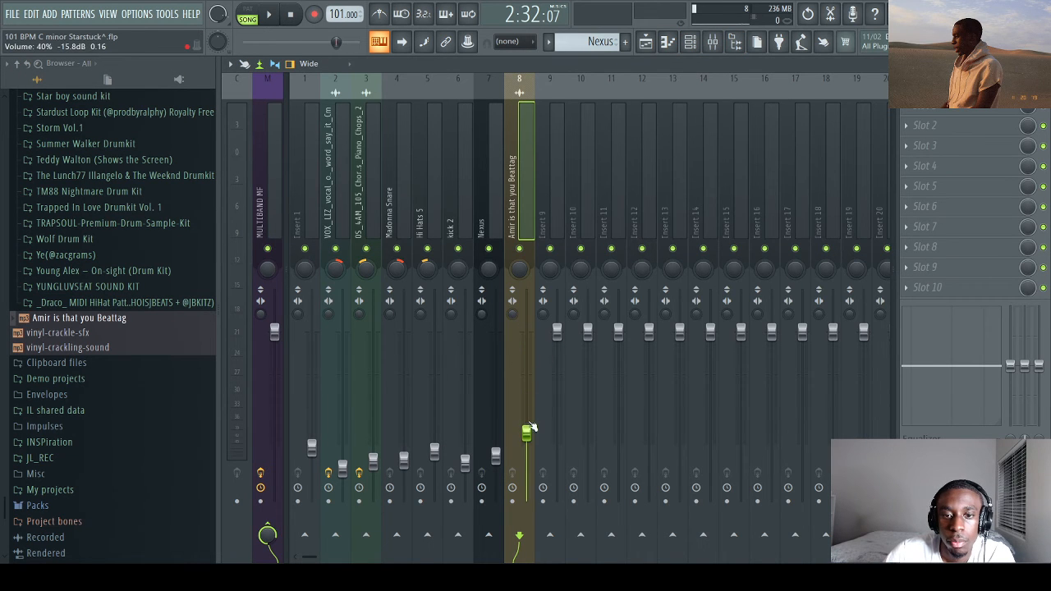
{"action": "left_click", "coordinate": [646, 47]}
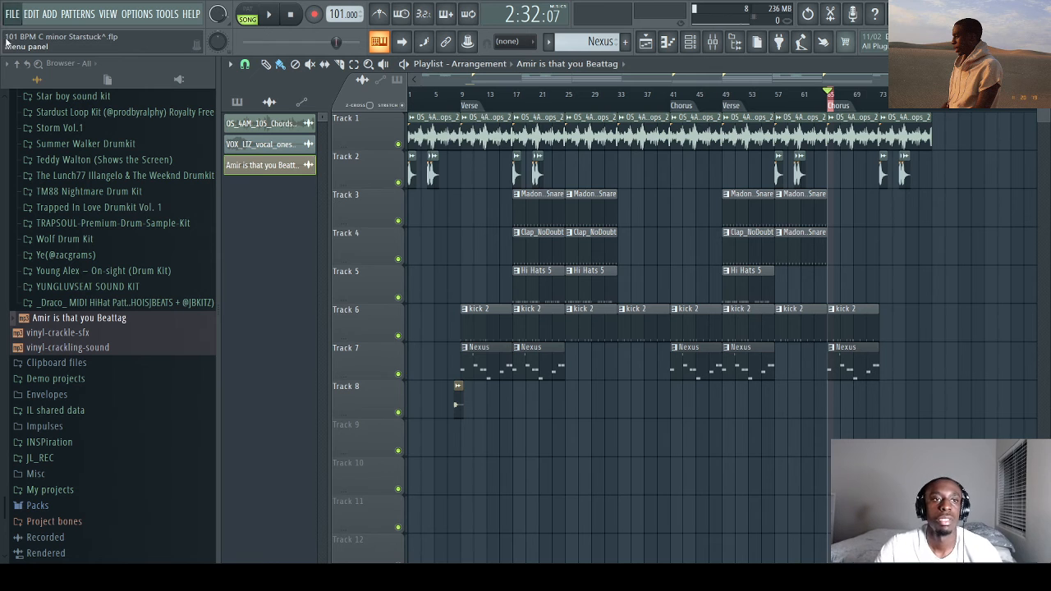
Step: Hide the browser and create a master volume automation clip with bar 65 still selected in the playlist
{"action": "left_click", "coordinate": [735, 42]}
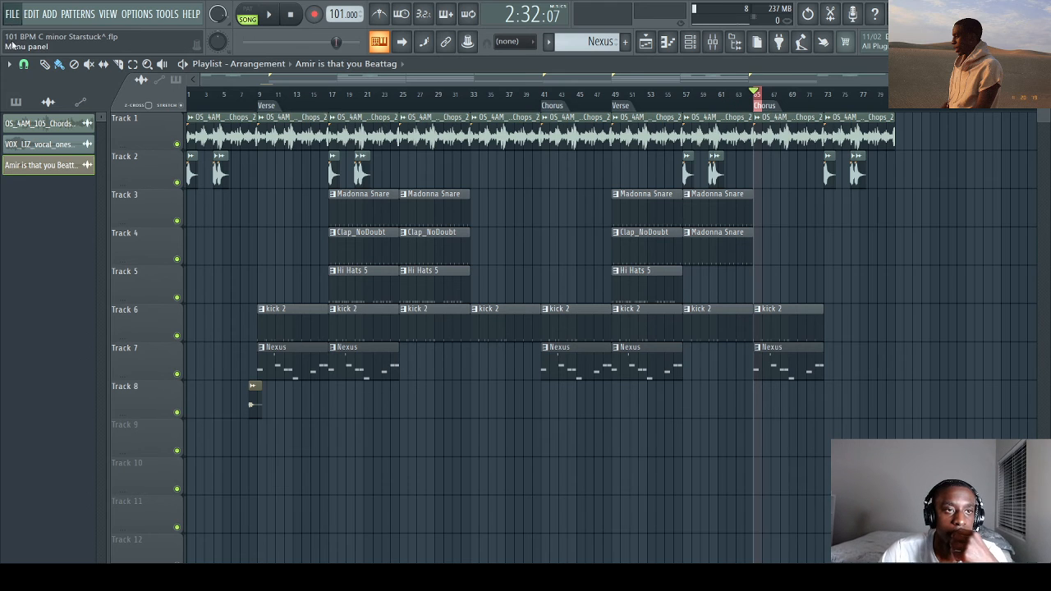
{"action": "left_click", "coordinate": [712, 42]}
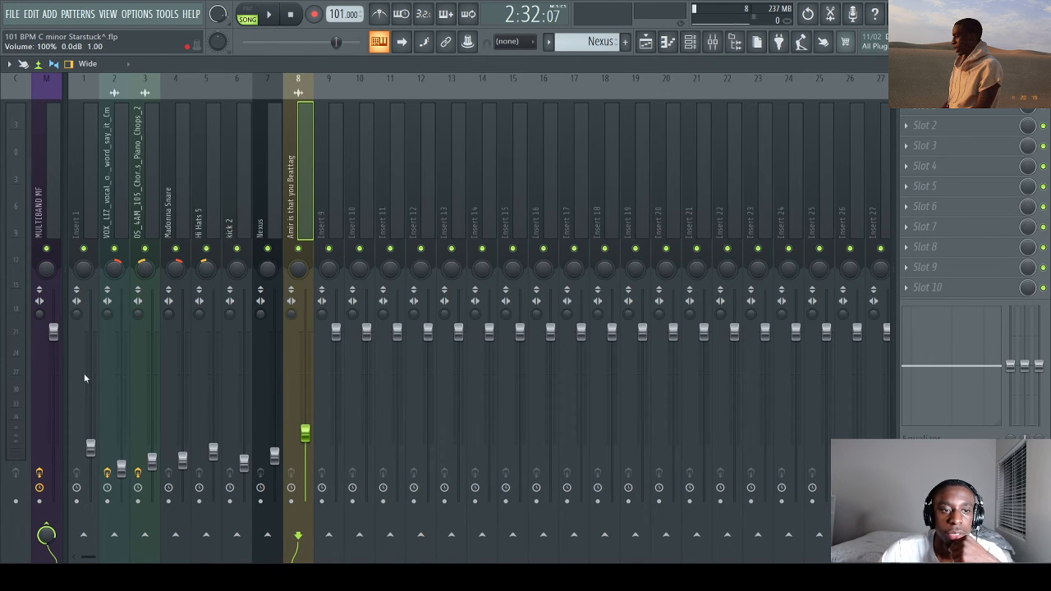
{"action": "left_click", "coordinate": [646, 41]}
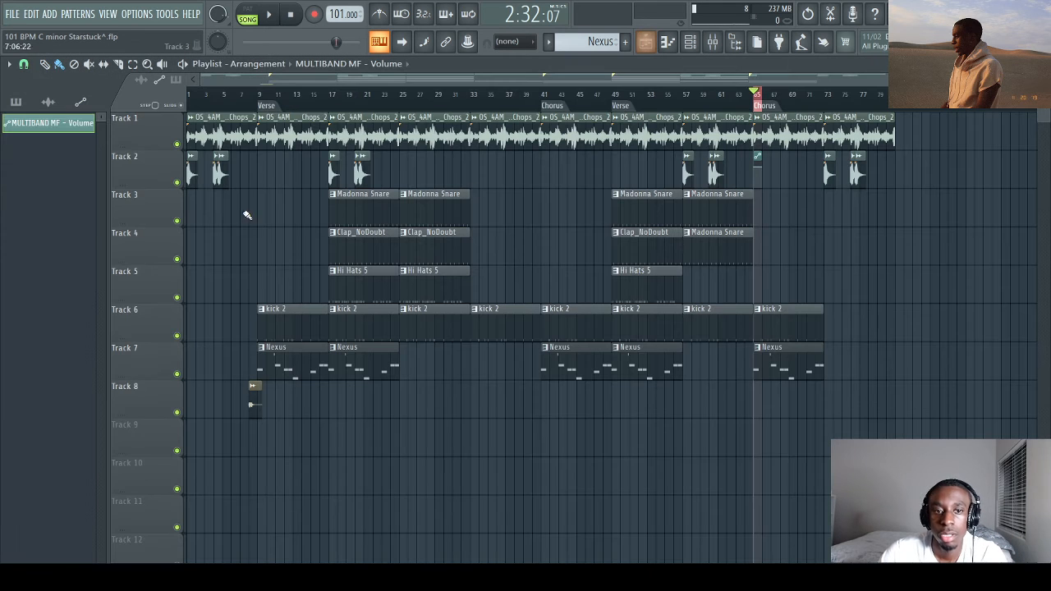
{"action": "left_click", "coordinate": [712, 46]}
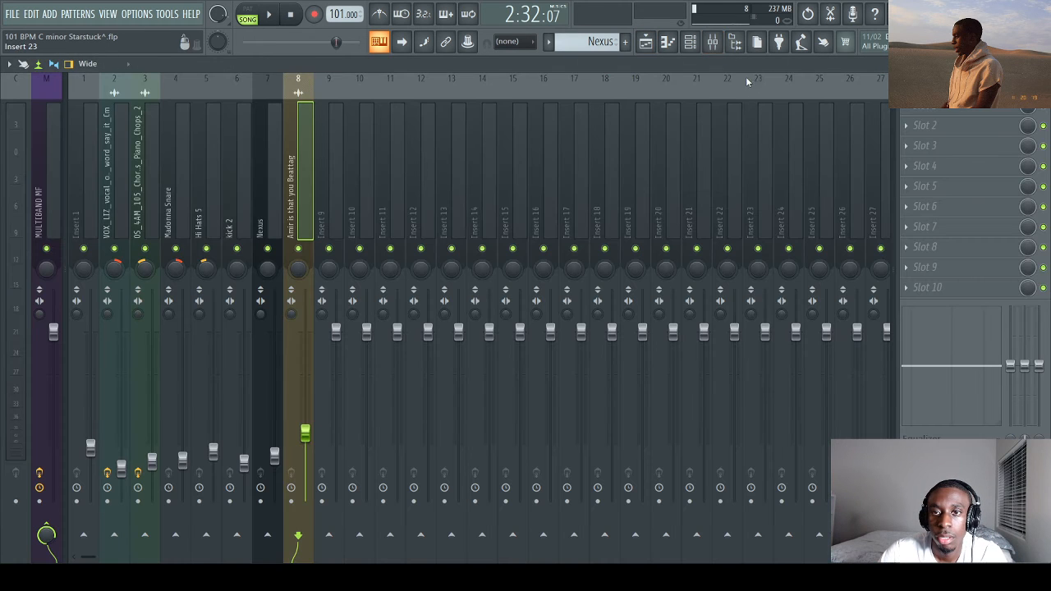
{"action": "left_click", "coordinate": [645, 42]}
Step: Clear the bar 65 time selection and create a master volume automation clip spanning the whole song on Track 9
{"action": "left_click", "coordinate": [737, 94]}
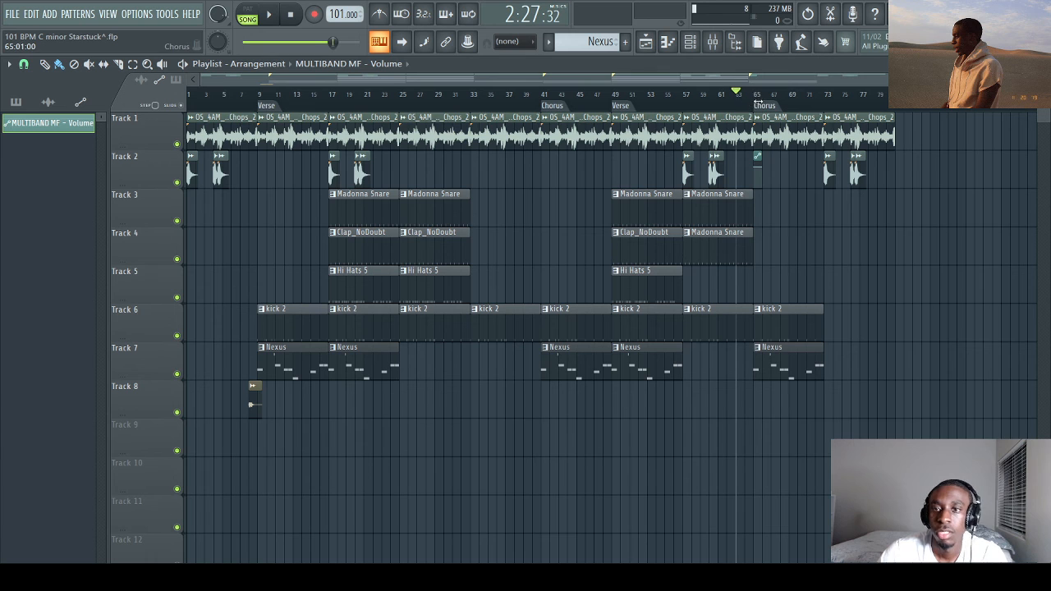
{"action": "left_click", "coordinate": [712, 41]}
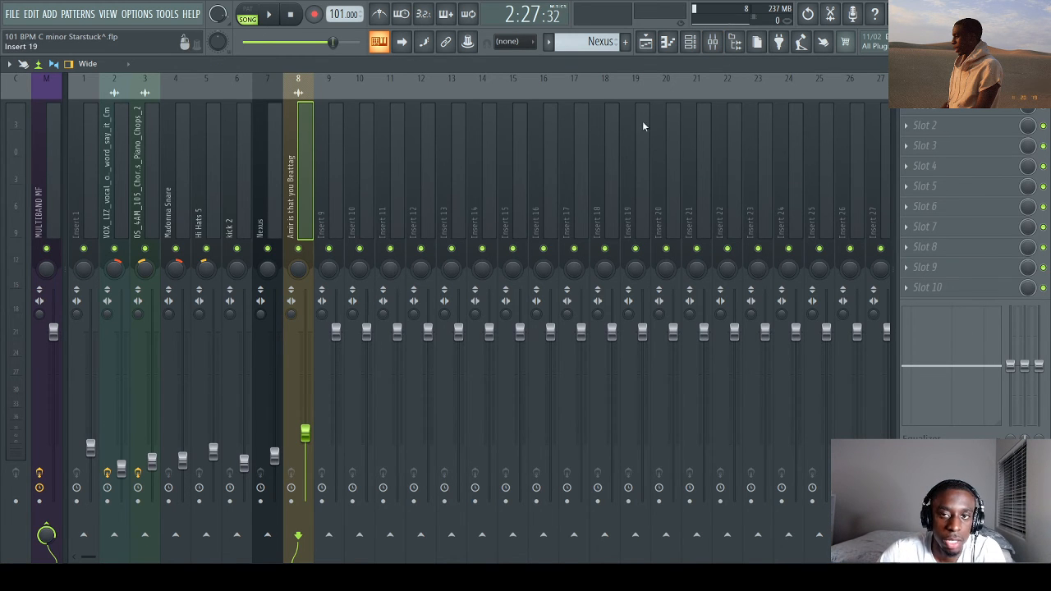
{"action": "left_click", "coordinate": [645, 42]}
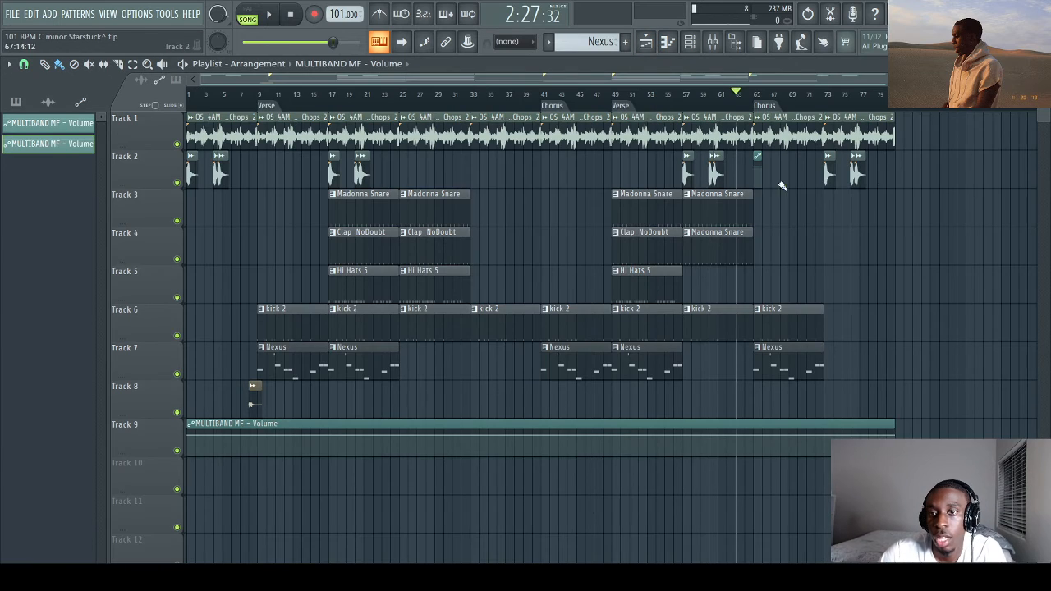
{"action": "scroll", "coordinate": [829, 101], "scroll_direction": "up", "scroll_amount": 3}
{"action": "left_click", "coordinate": [713, 42]}
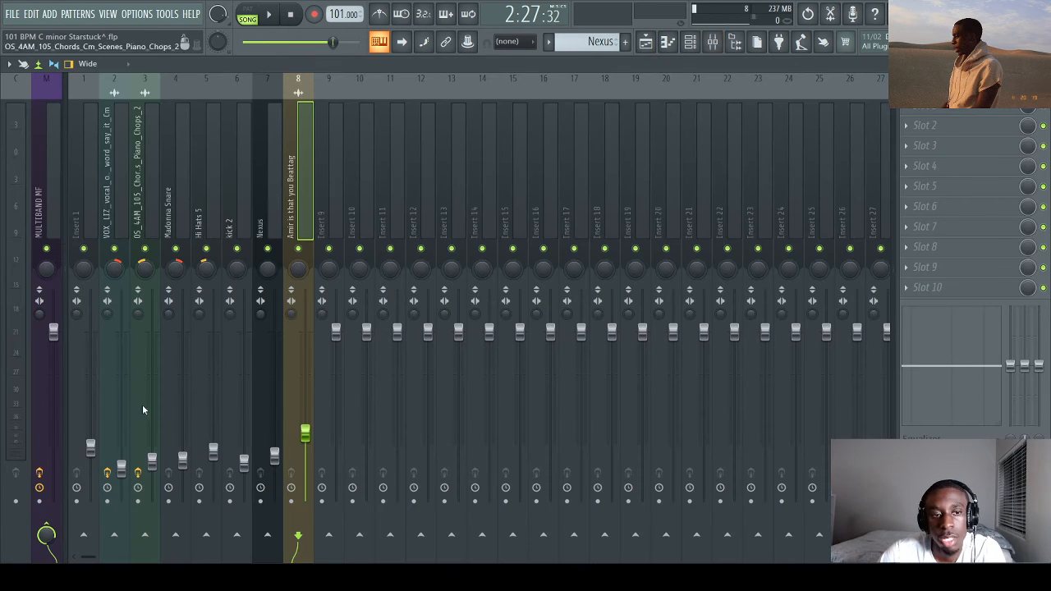
{"action": "left_click", "coordinate": [714, 45]}
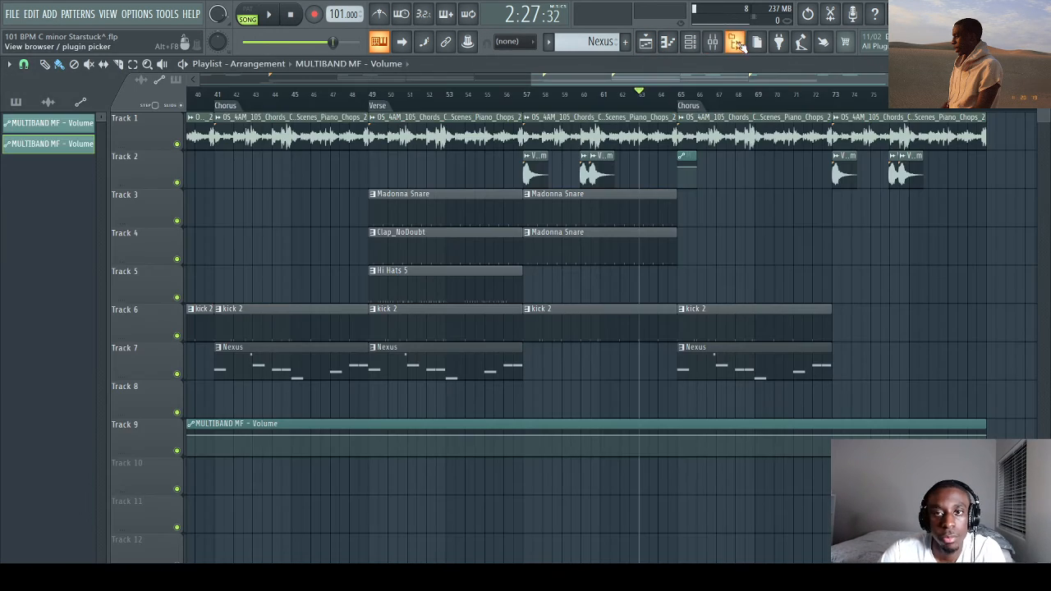
{"action": "left_click", "coordinate": [721, 46]}
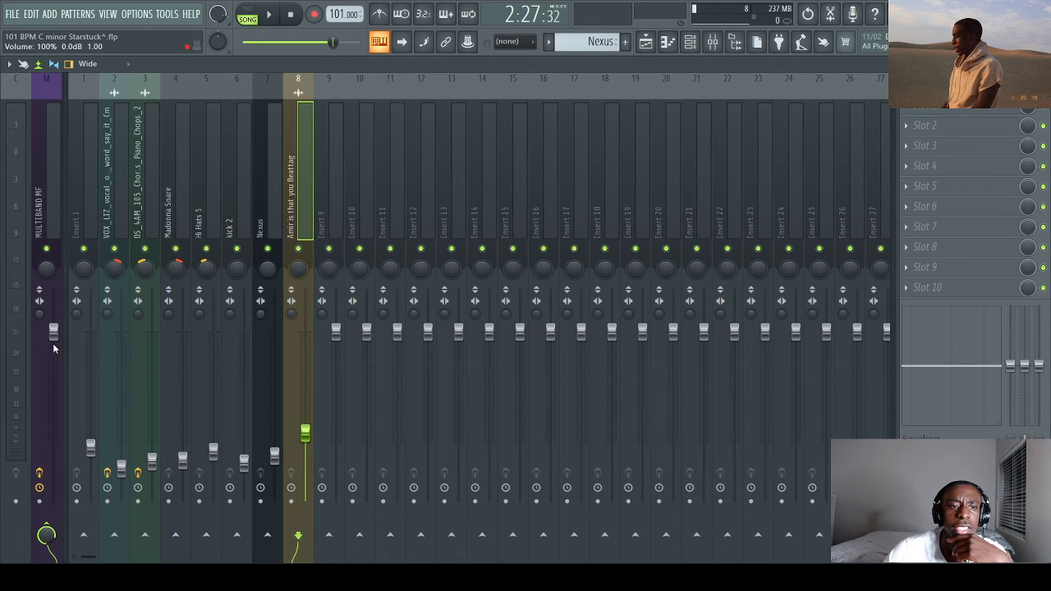
{"action": "left_click", "coordinate": [648, 43]}
Step: Shape a curved fade-out in the Track 9 volume automation from a new point at bar 73 down to 0% at bar 81
{"action": "scroll", "coordinate": [715, 110], "scroll_direction": "up", "scroll_amount": 5}
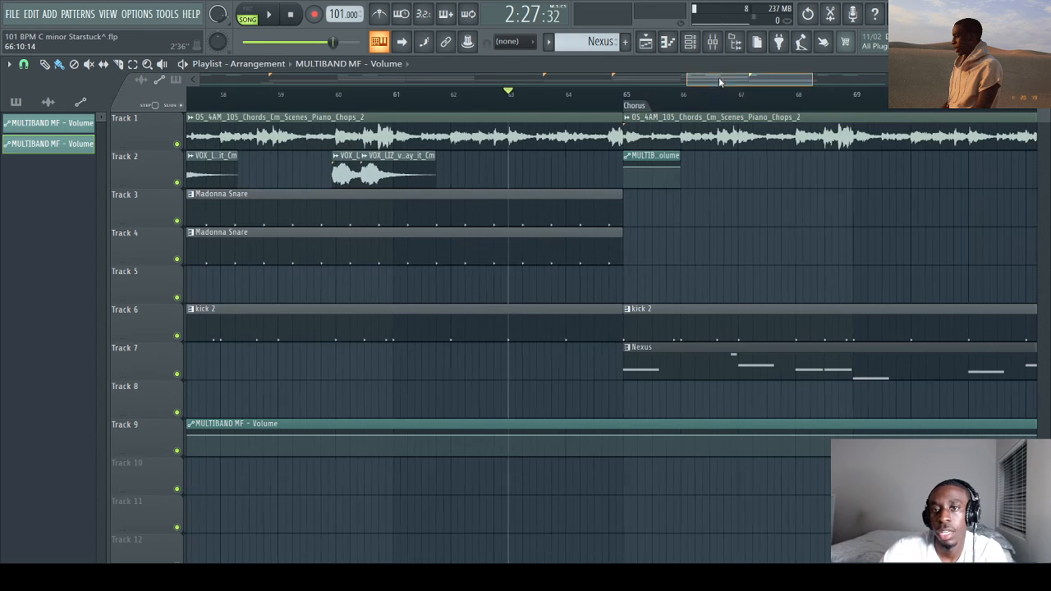
{"action": "left_click_drag", "start_coordinate": [720, 82], "coordinate": [805, 82]}
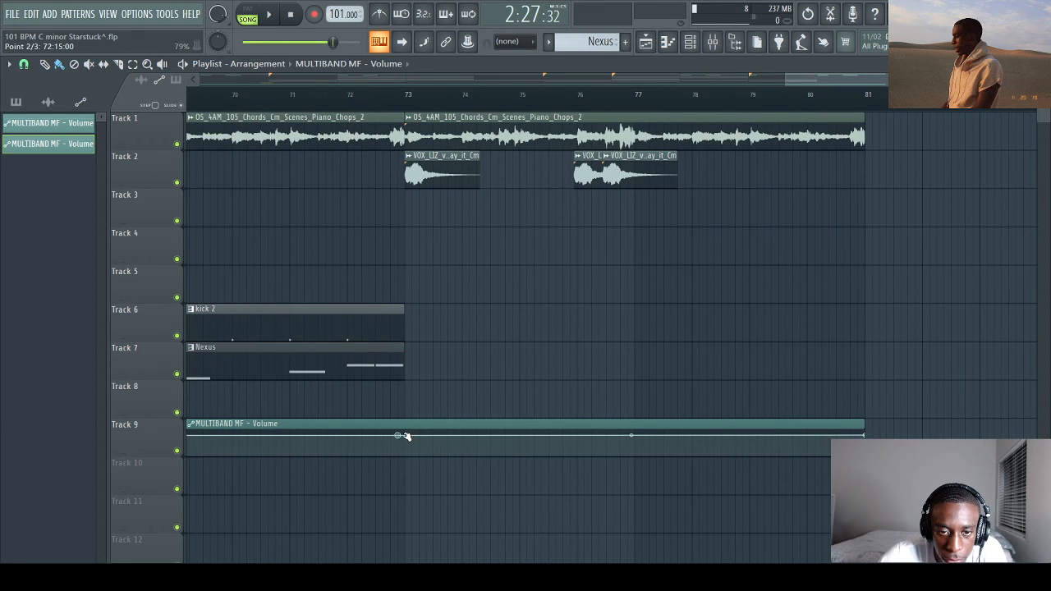
{"action": "left_click_drag", "start_coordinate": [873, 429], "coordinate": [864, 438]}
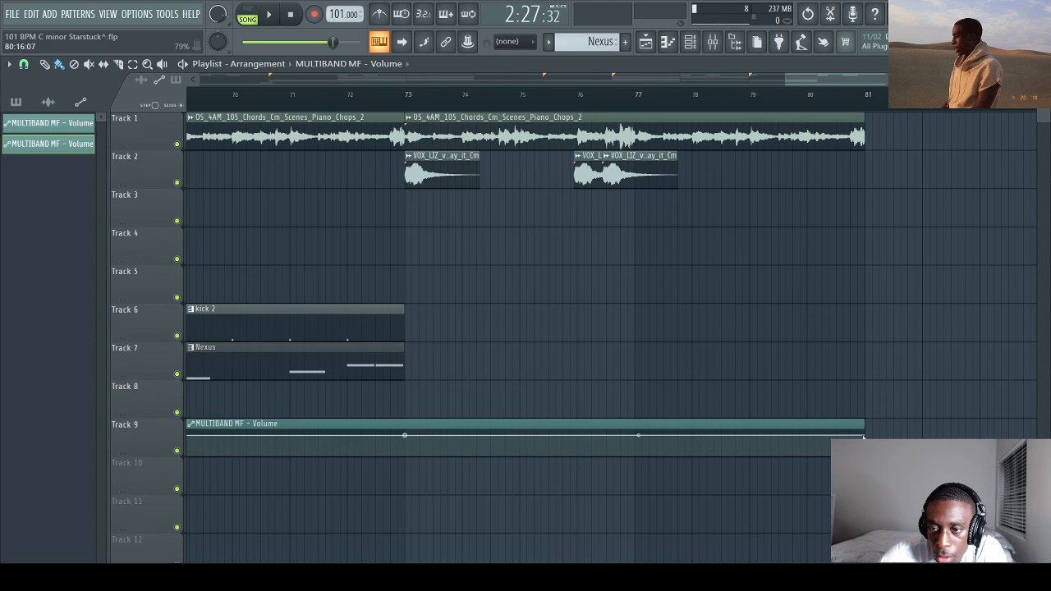
{"action": "right_click", "coordinate": [862, 437]}
{"action": "left_click_drag", "start_coordinate": [859, 435], "coordinate": [859, 457]}
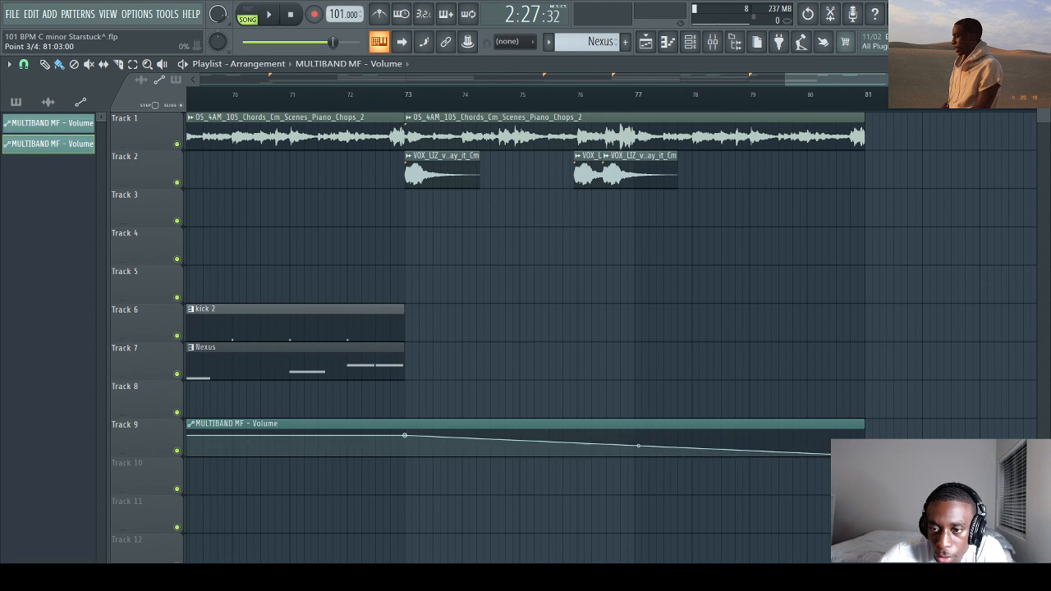
{"action": "mouse_move", "coordinate": [635, 445]}
{"action": "left_mouse_down"}
{"action": "mouse_move", "coordinate": [635, 421]}
{"action": "mouse_move", "coordinate": [635, 437]}
{"action": "left_mouse_up"}
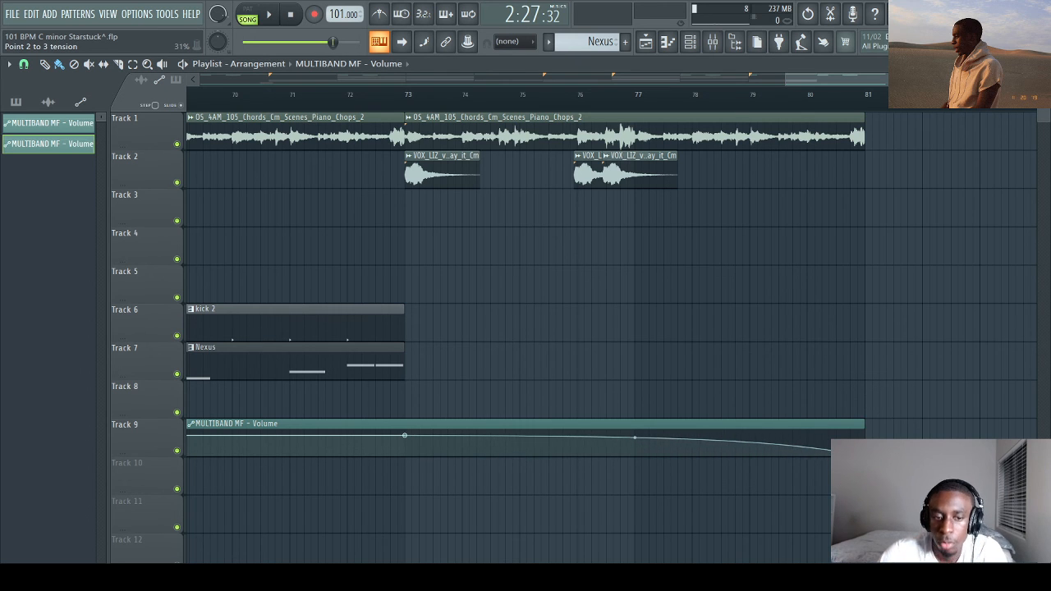
Step: Remove the short volume automation clip on Track 2 at bar 65 and play the song from the beginning
{"action": "scroll", "coordinate": [474, 115], "scroll_direction": "down", "scroll_amount": 5}
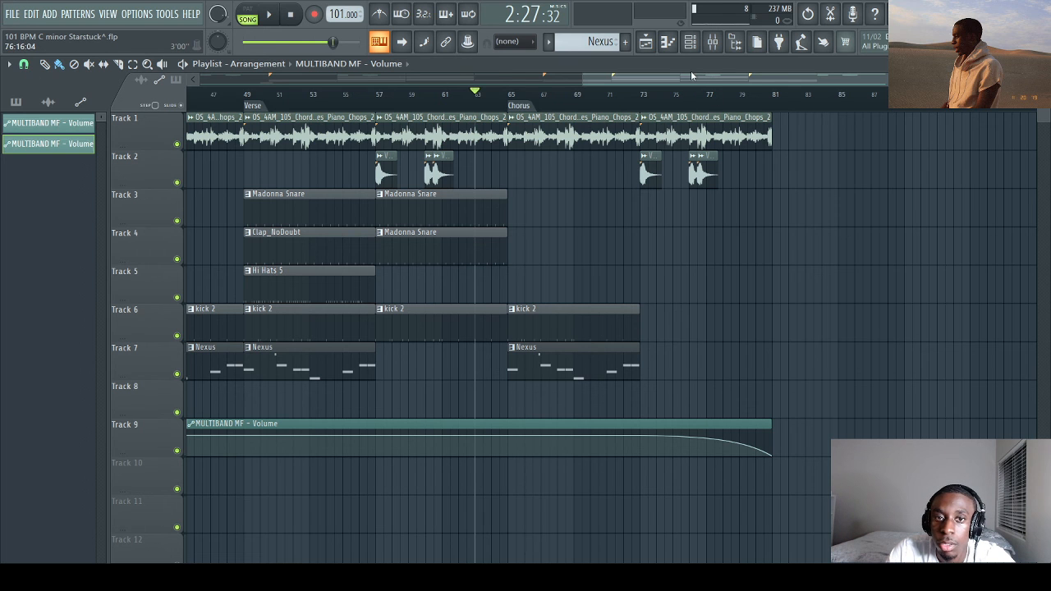
{"action": "left_click_drag", "start_coordinate": [667, 79], "coordinate": [204, 51]}
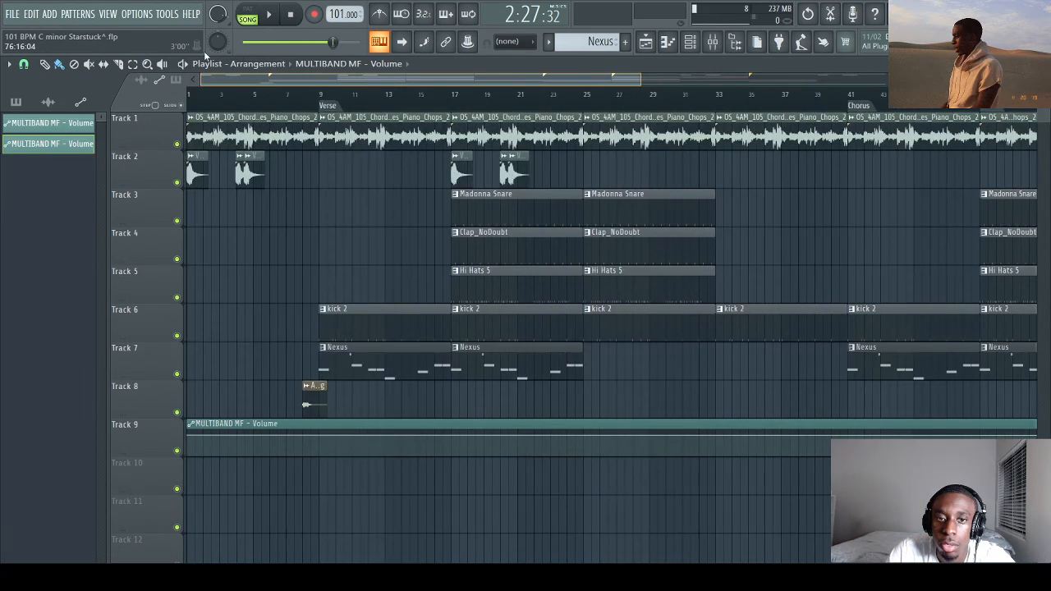
{"action": "left_click", "coordinate": [296, 21]}
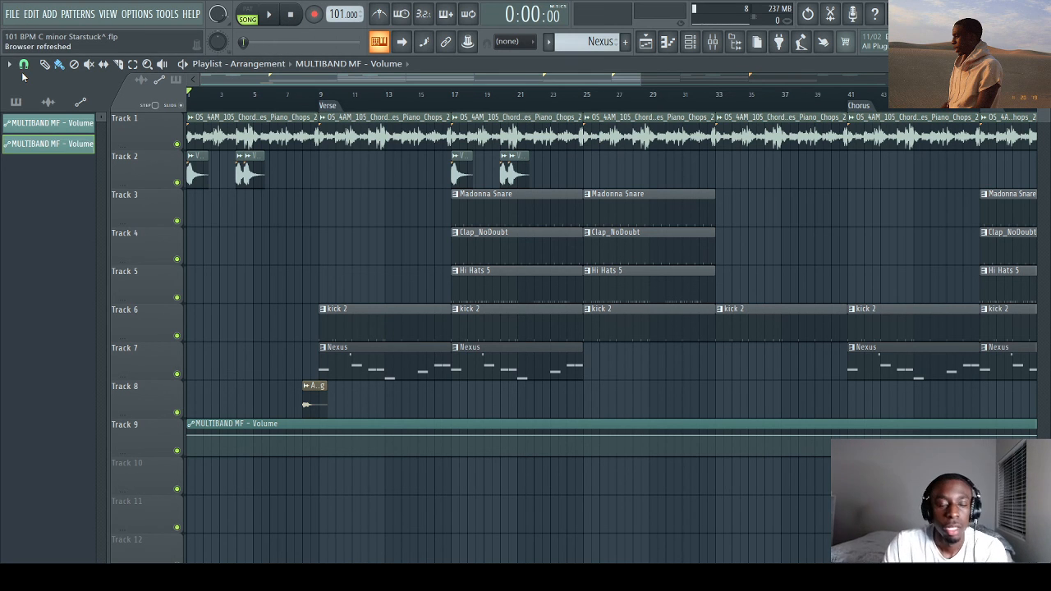
{"action": "key", "text": "space"}
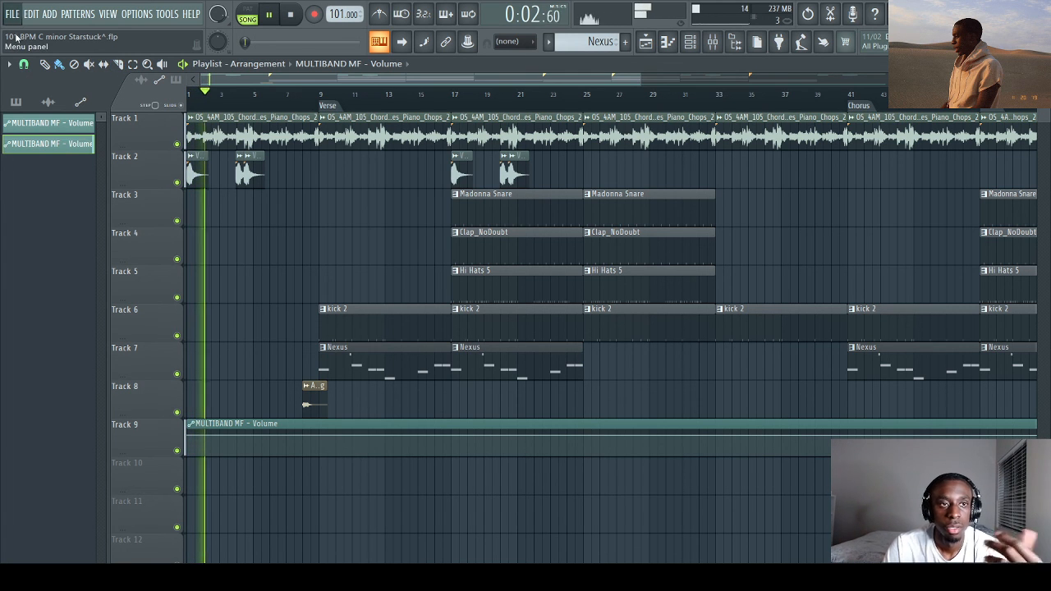
Step: Raise the vocal one-shot volume slightly on mixer insert 2 during playback and select the master track
{"action": "left_click", "coordinate": [690, 52]}
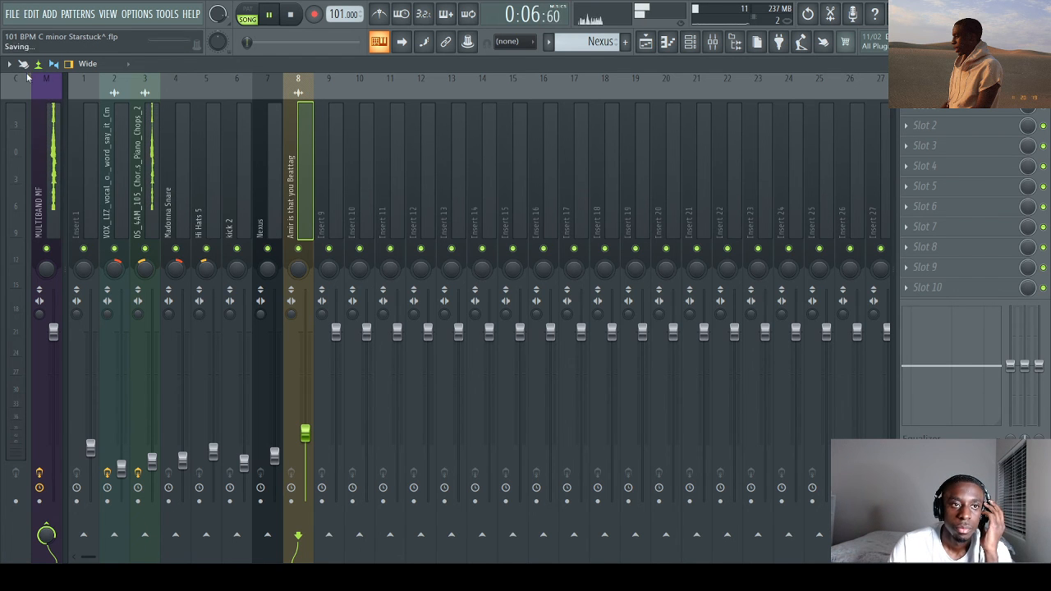
{"action": "left_click", "coordinate": [121, 468]}
{"action": "left_click_drag", "start_coordinate": [121, 468], "coordinate": [121, 465]}
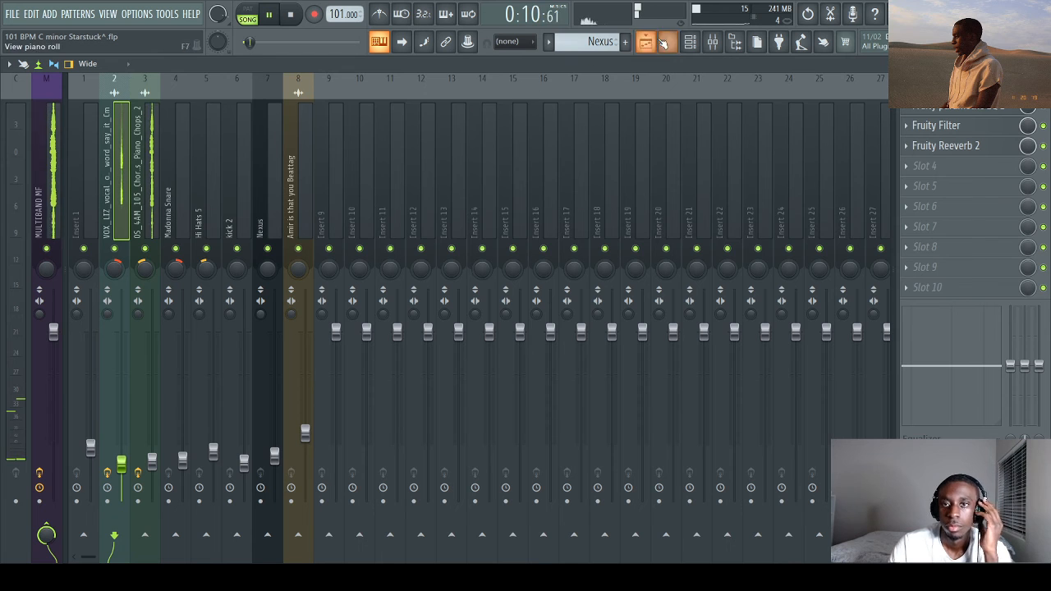
{"action": "left_click", "coordinate": [47, 172]}
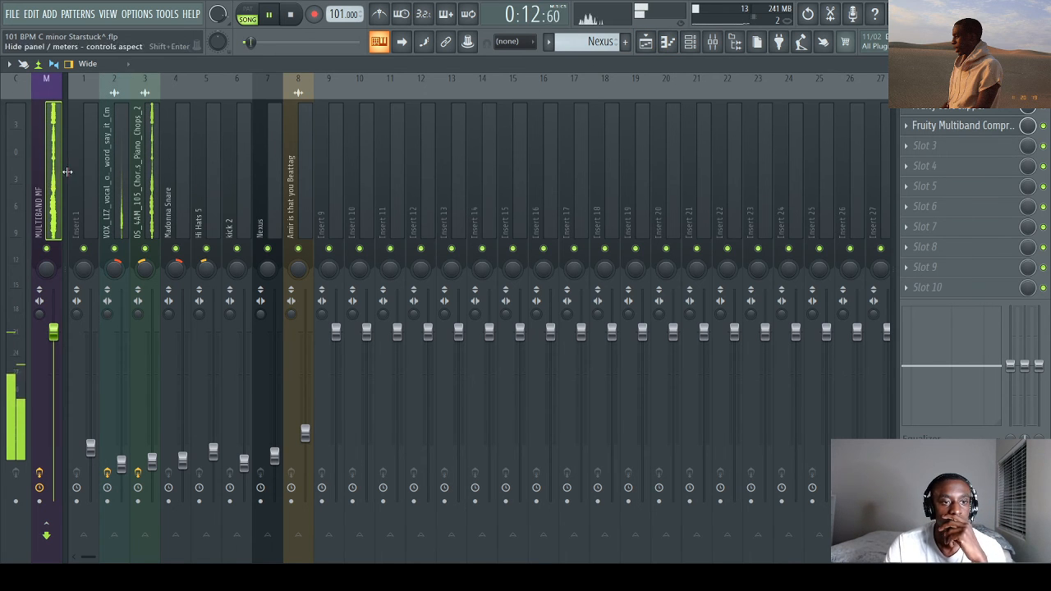
Step: Balance the kick 2 volume on mixer insert 6 during playback, raising it to 34% (-17.9 dB) and easing it back slightly
{"action": "left_click", "coordinate": [647, 45]}
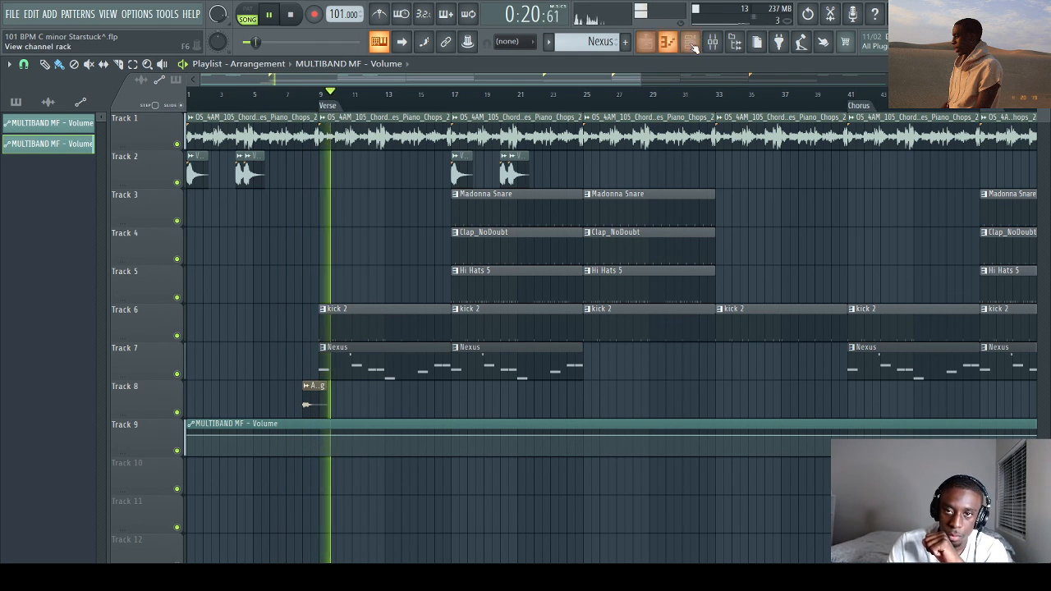
{"action": "left_click", "coordinate": [647, 44]}
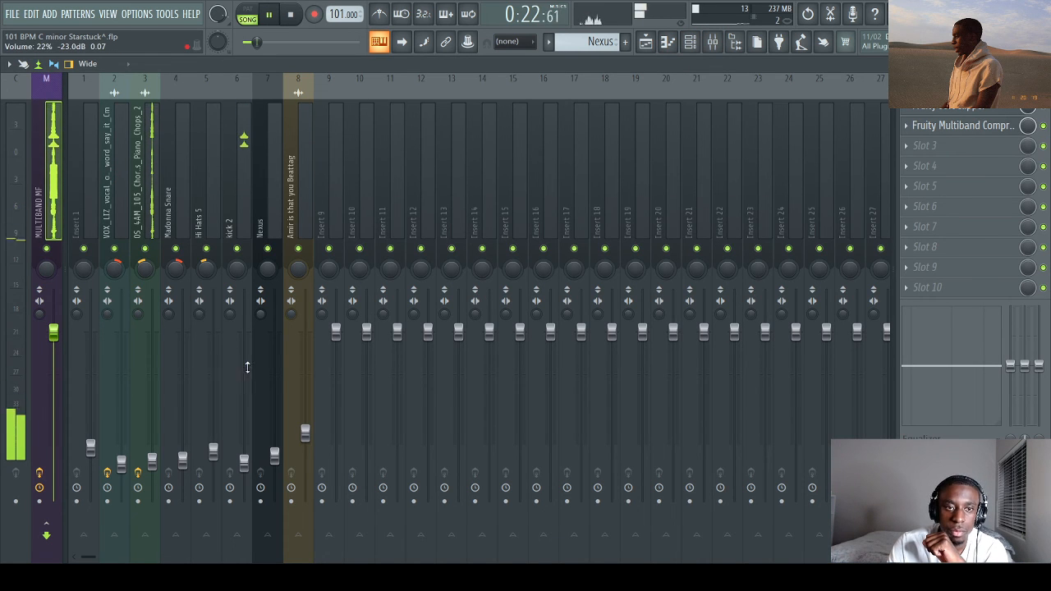
{"action": "left_click_drag", "start_coordinate": [244, 464], "coordinate": [244, 451]}
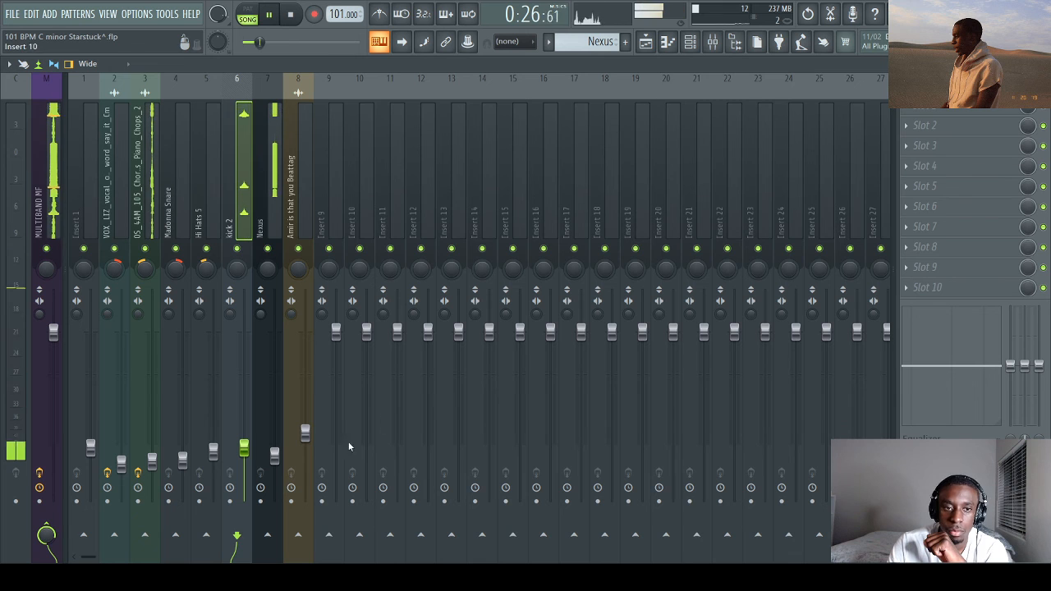
{"action": "left_click_drag", "start_coordinate": [244, 448], "coordinate": [244, 443]}
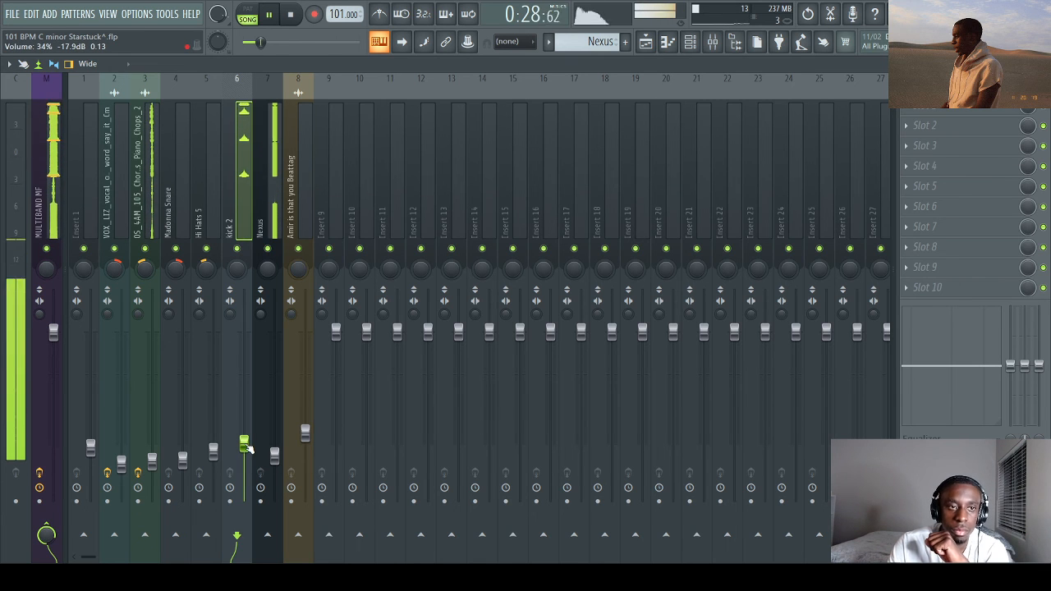
{"action": "left_click", "coordinate": [48, 209]}
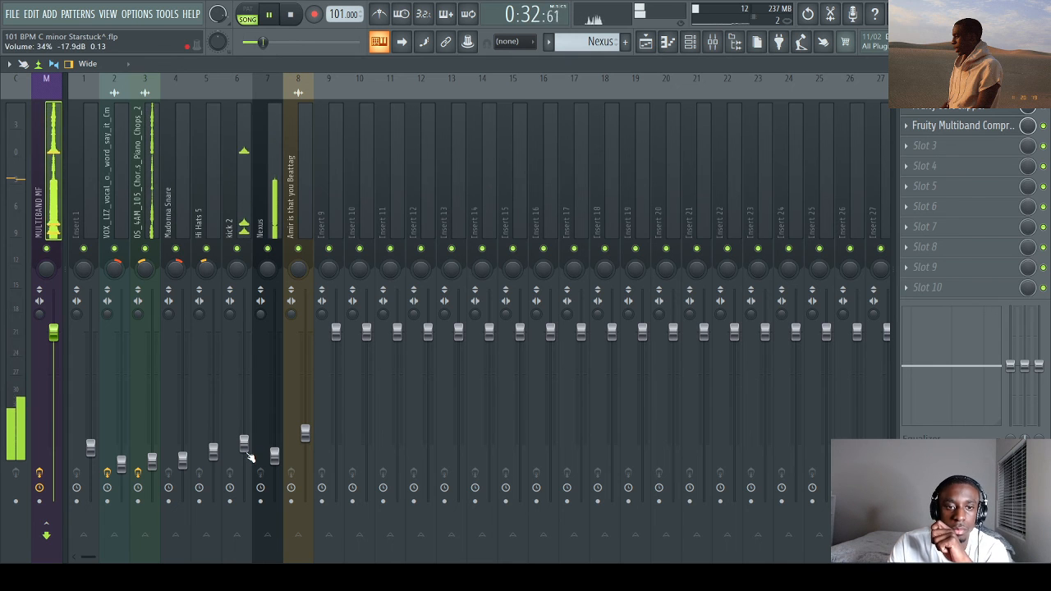
{"action": "left_click_drag", "start_coordinate": [244, 444], "coordinate": [244, 450]}
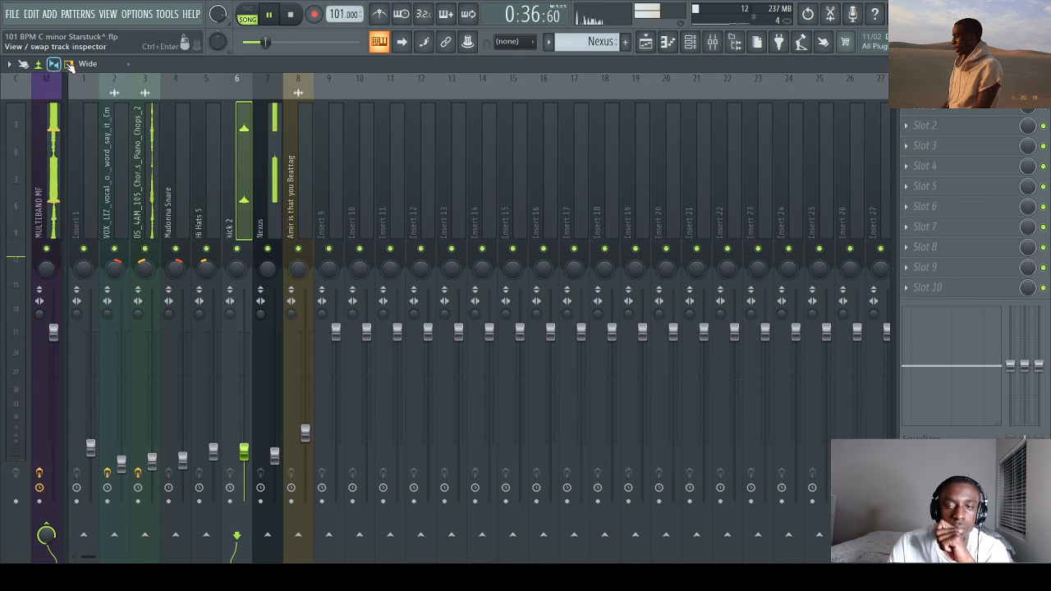
Step: Listen to the first verse while checking the mixer levels and the overall playlist arrangement
{"action": "left_click", "coordinate": [690, 41]}
{"action": "left_click", "coordinate": [645, 41]}
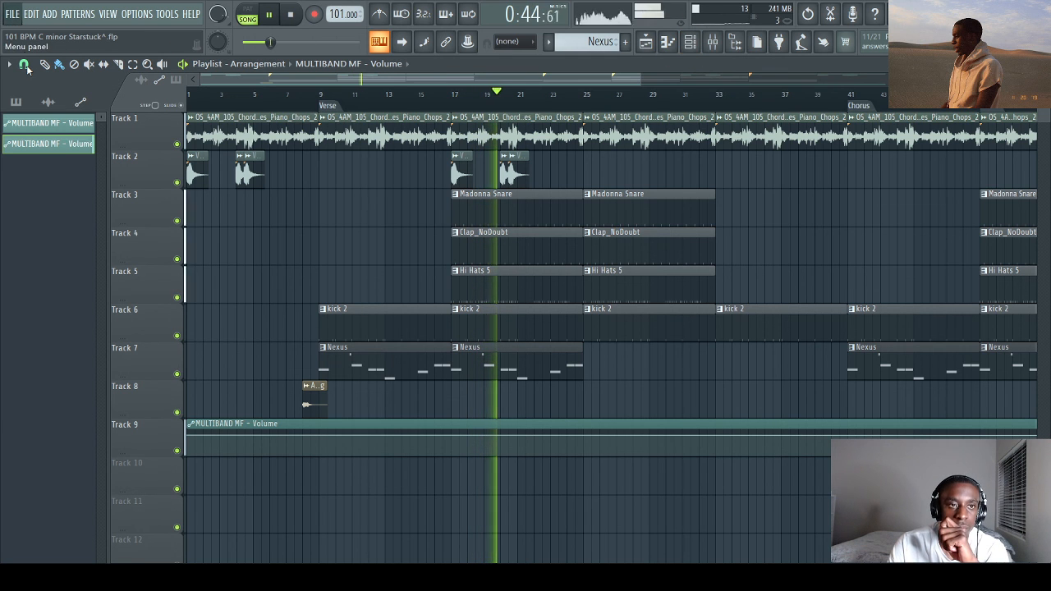
{"action": "key", "text": "F9"}
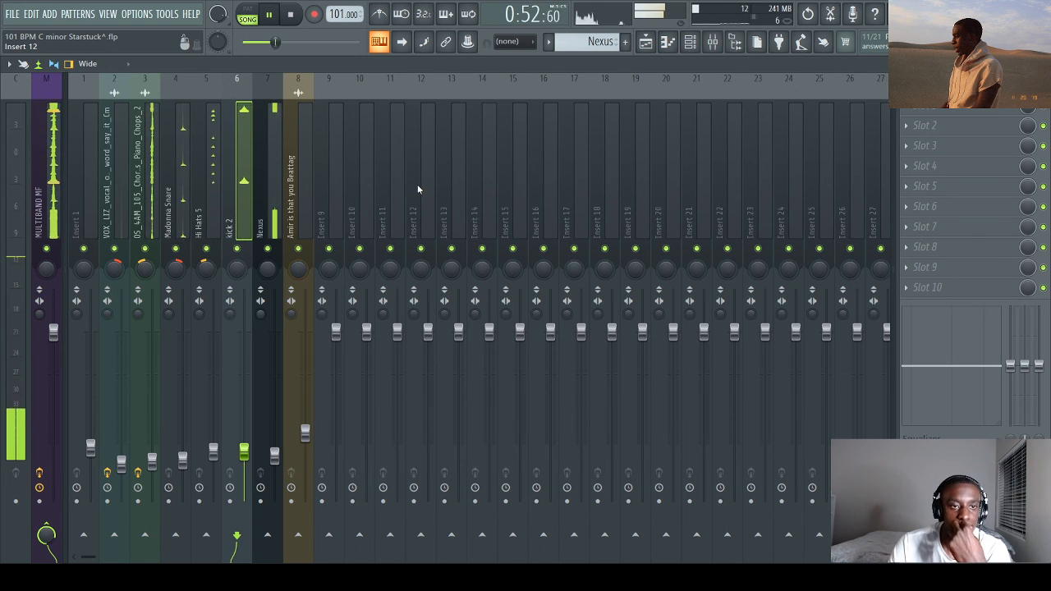
{"action": "left_click", "coordinate": [4, 168]}
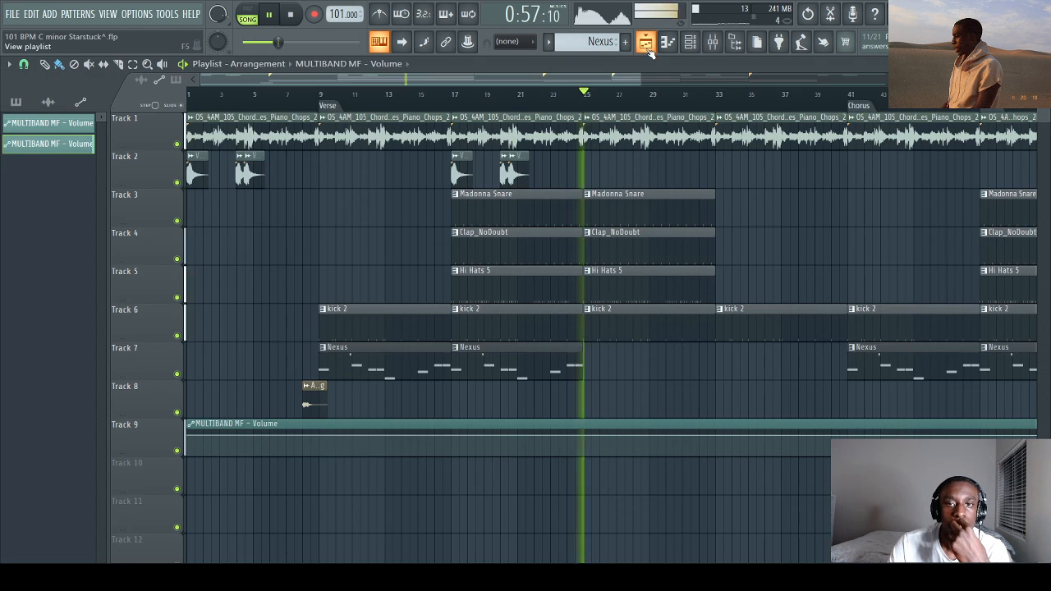
{"action": "left_click", "coordinate": [647, 44]}
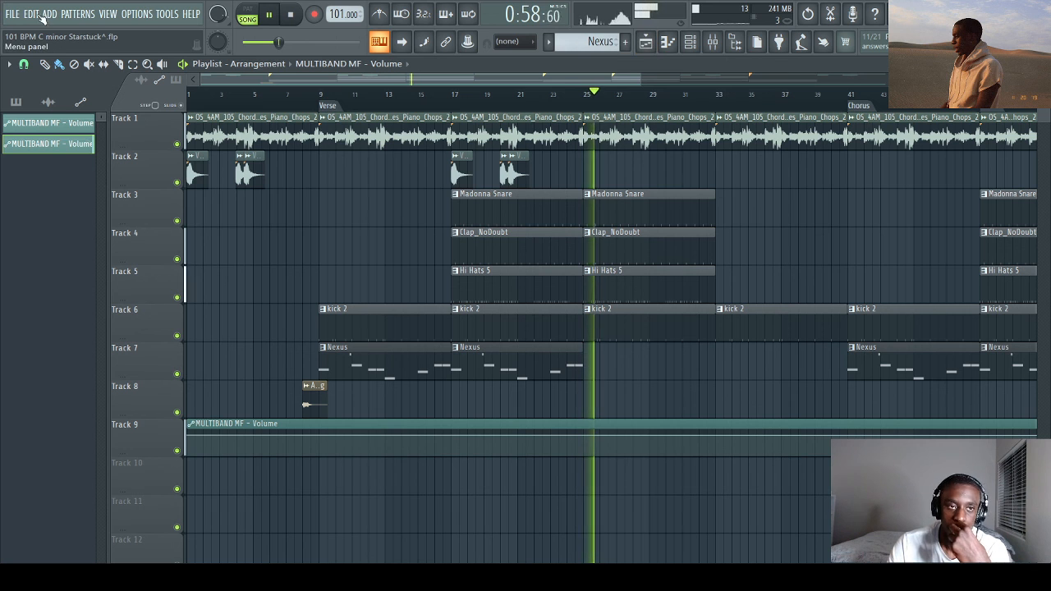
{"action": "scroll", "coordinate": [329, 93], "scroll_direction": "down", "scroll_amount": 2}
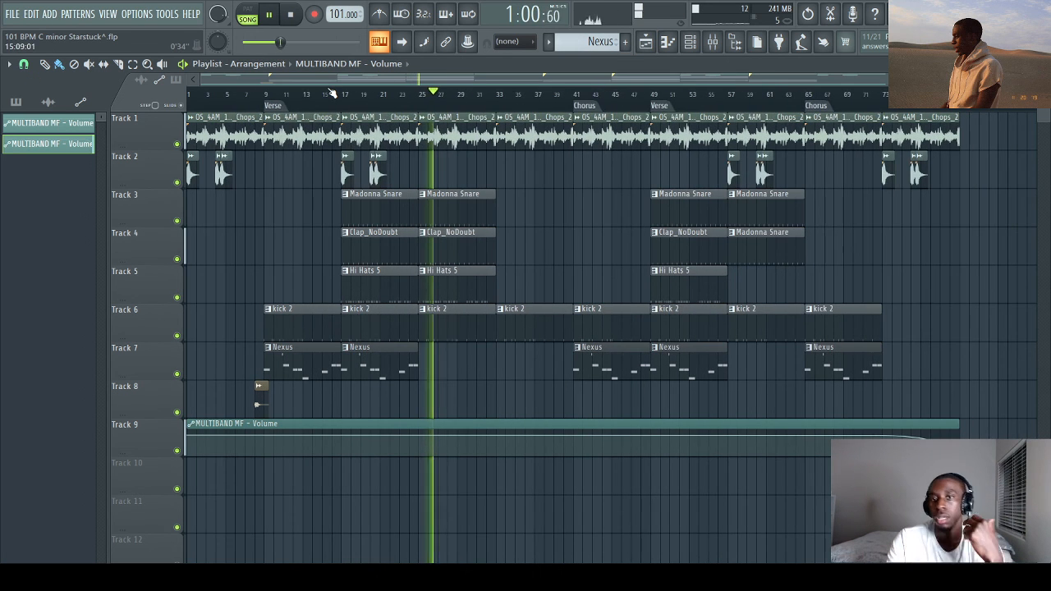